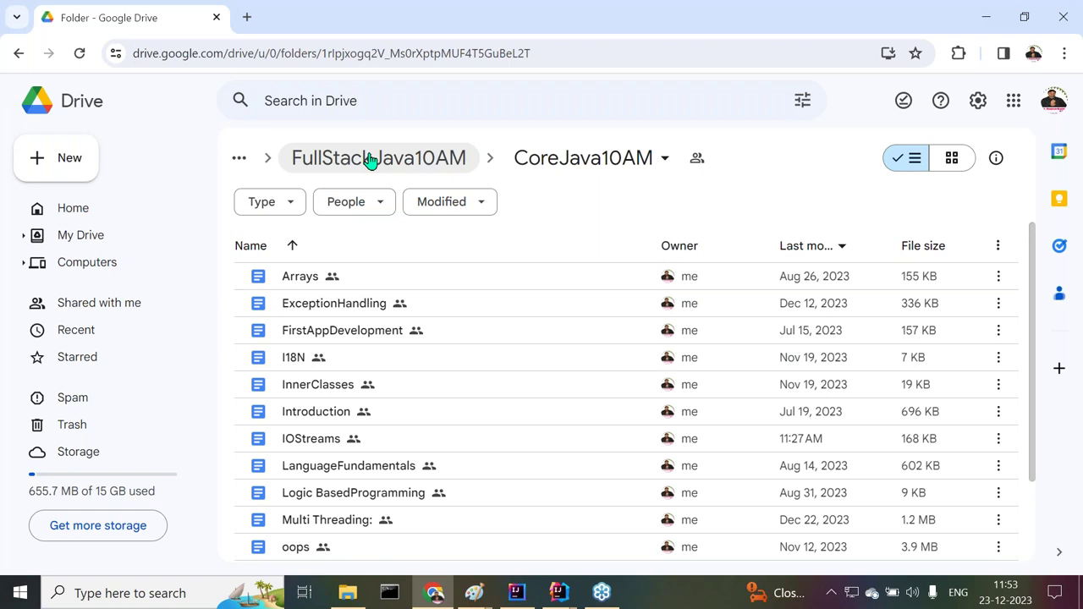
Open the ADV JAVA folder, then the JDBC notes document inside it
double_click(314, 278)
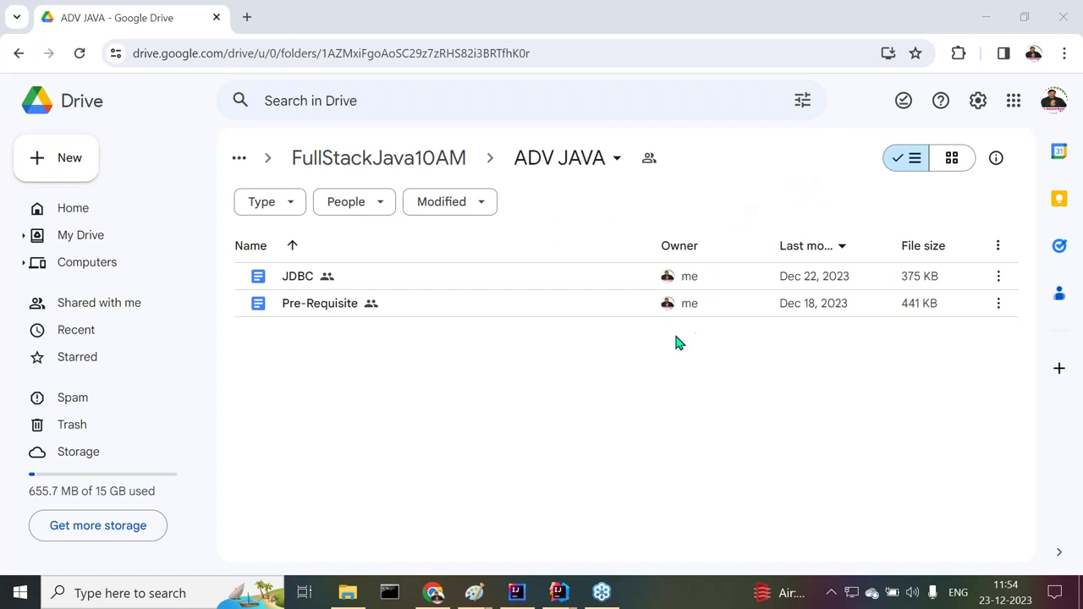
double_click(323, 282)
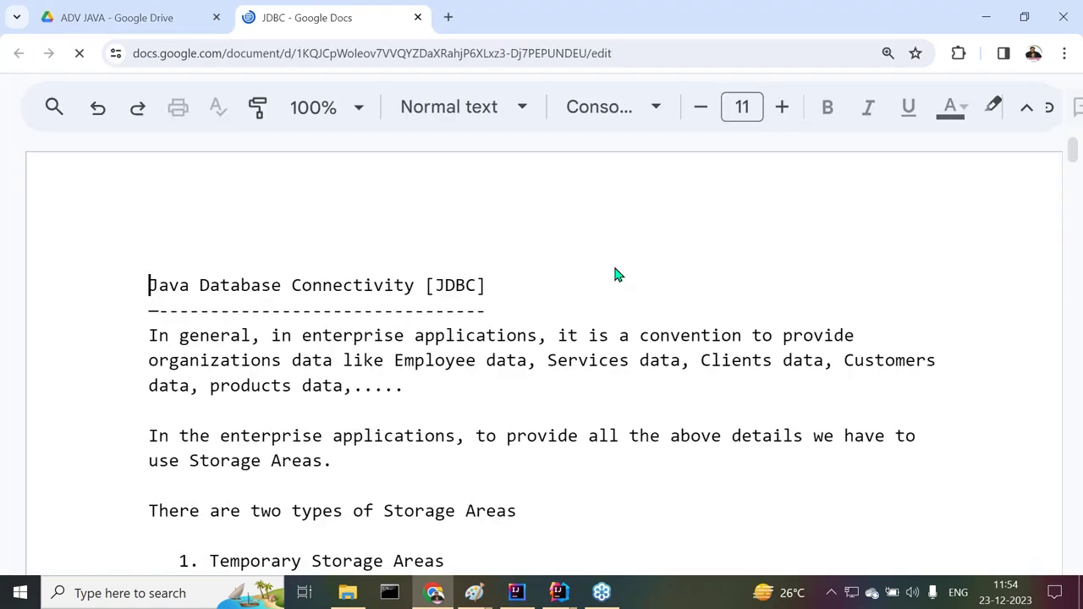
Hide the Docs controls with Ctrl+Shift+F and scroll to the 'Steps to prepare First Jdbc application' list
key("ctrl+shift+f")
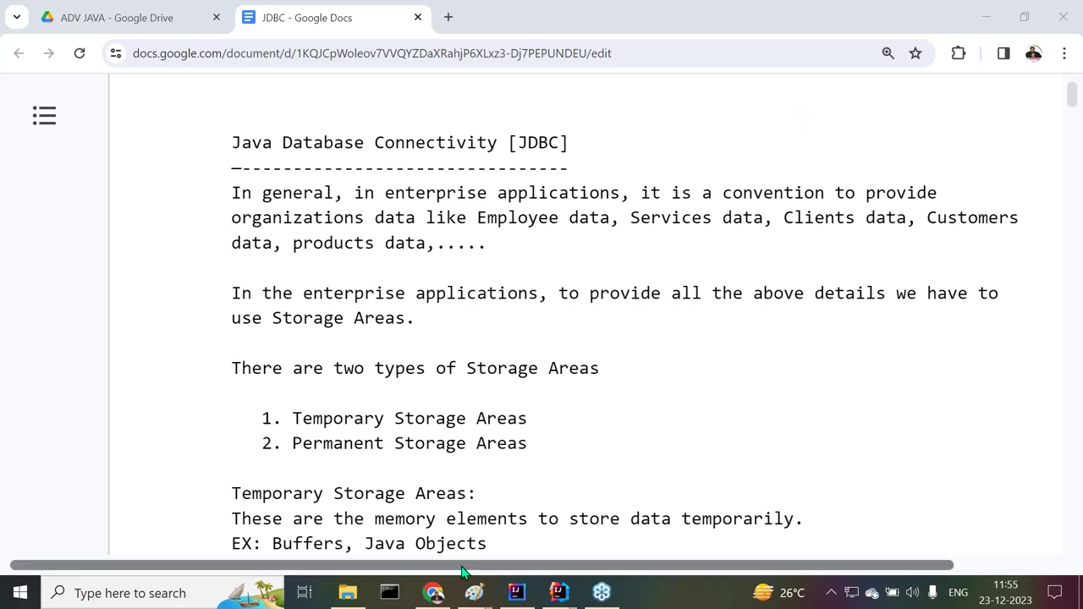
left_click_drag(457, 567, 549, 576)
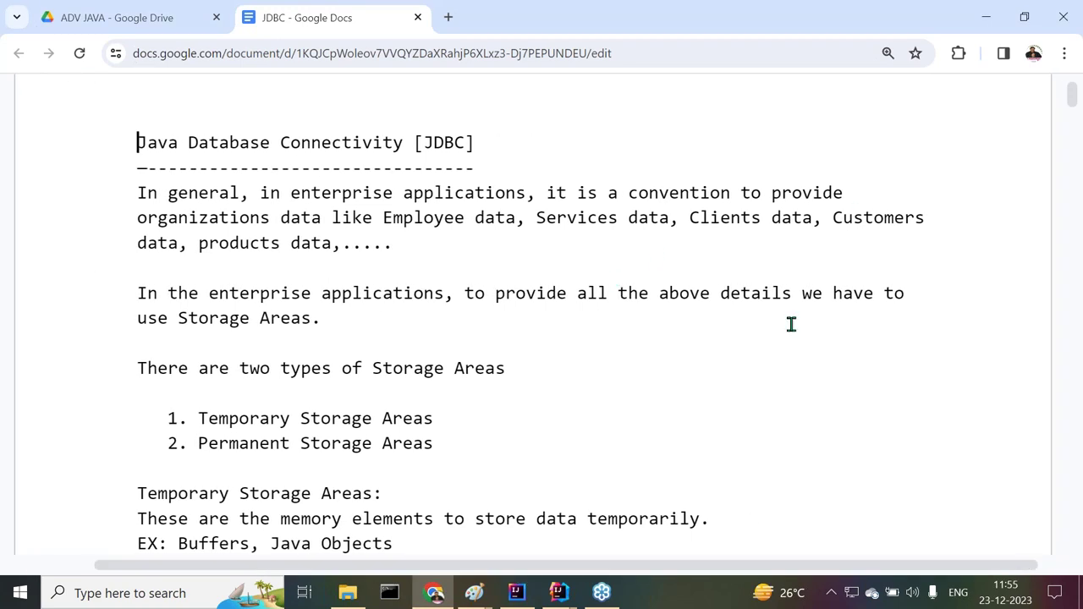
scroll(787, 339, "down", 15)
scroll(787, 335, "down", 20)
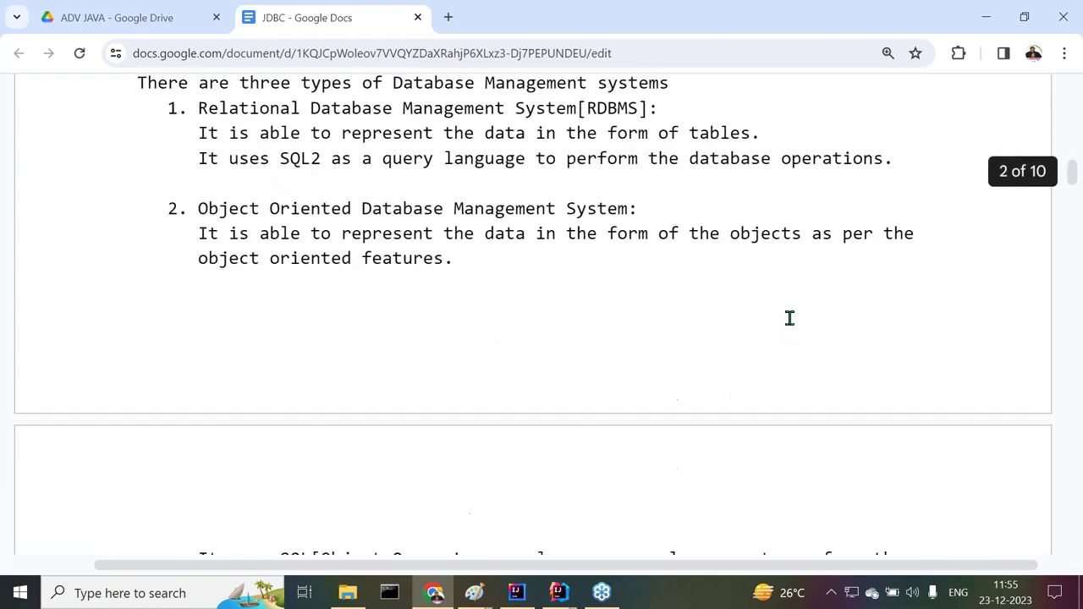
scroll(789, 299, "down", 20)
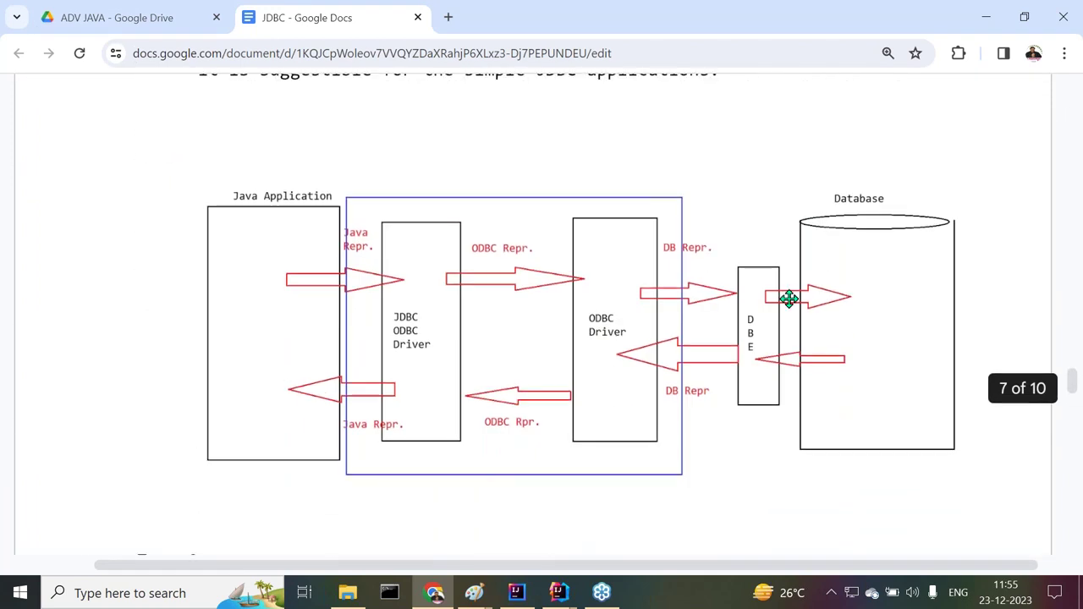
scroll(789, 298, "down", 20)
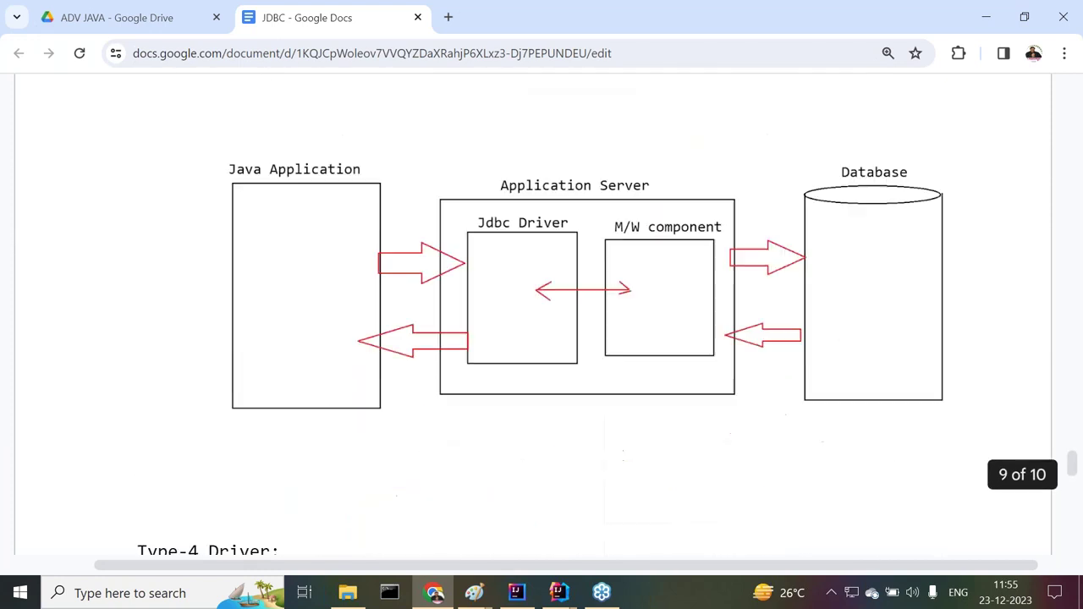
scroll(542, 313, "down", 4)
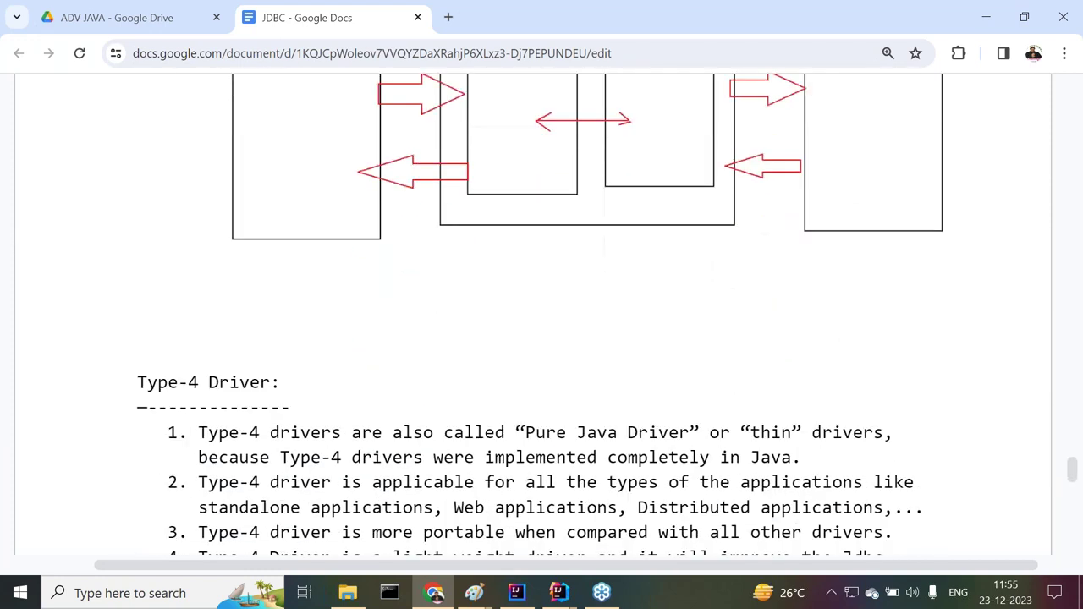
scroll(541, 313, "down", 6)
scroll(542, 313, "down", 7)
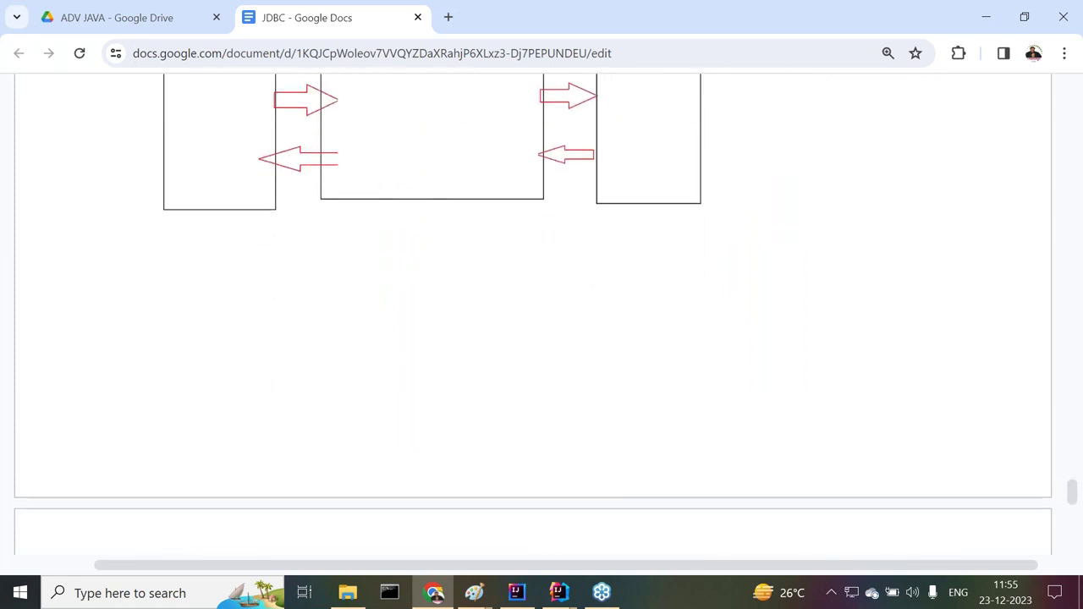
scroll(542, 313, "up", 4)
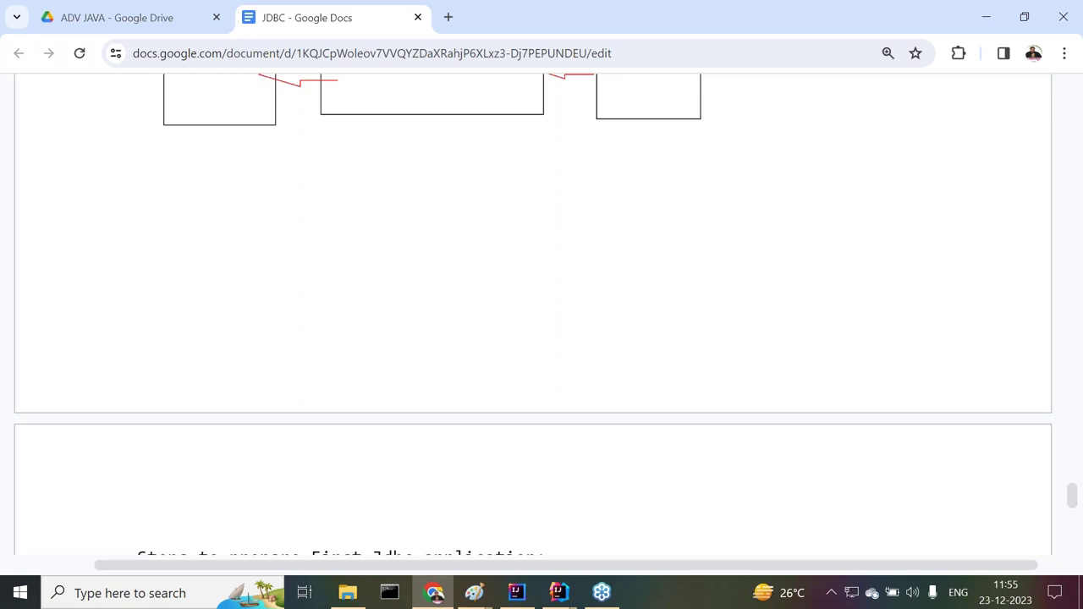
scroll(728, 329, "down", 5)
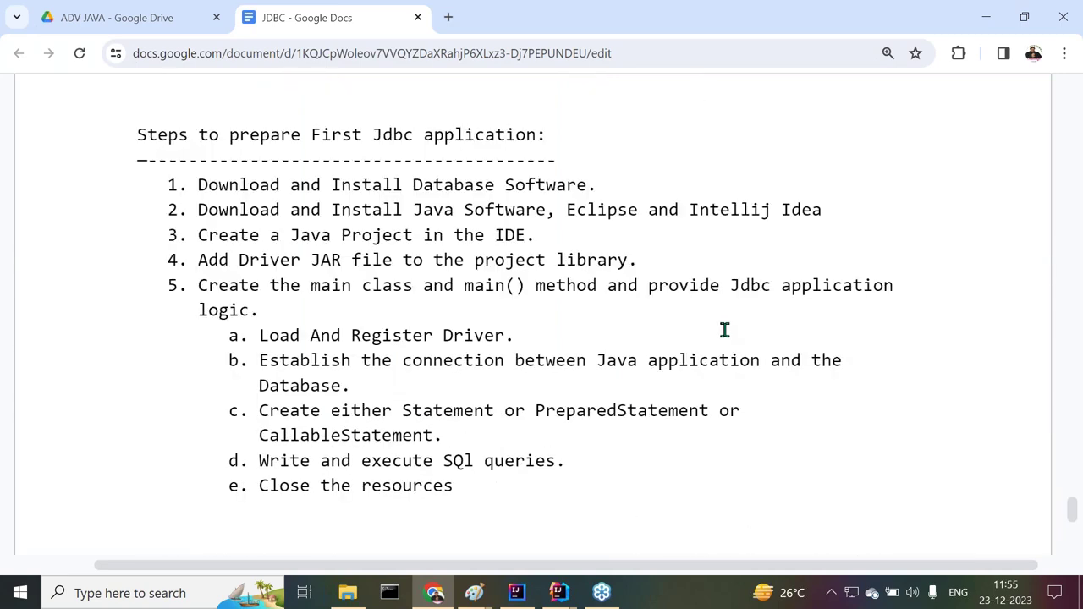
scroll(726, 329, "down", 5)
scroll(725, 329, "up", 5)
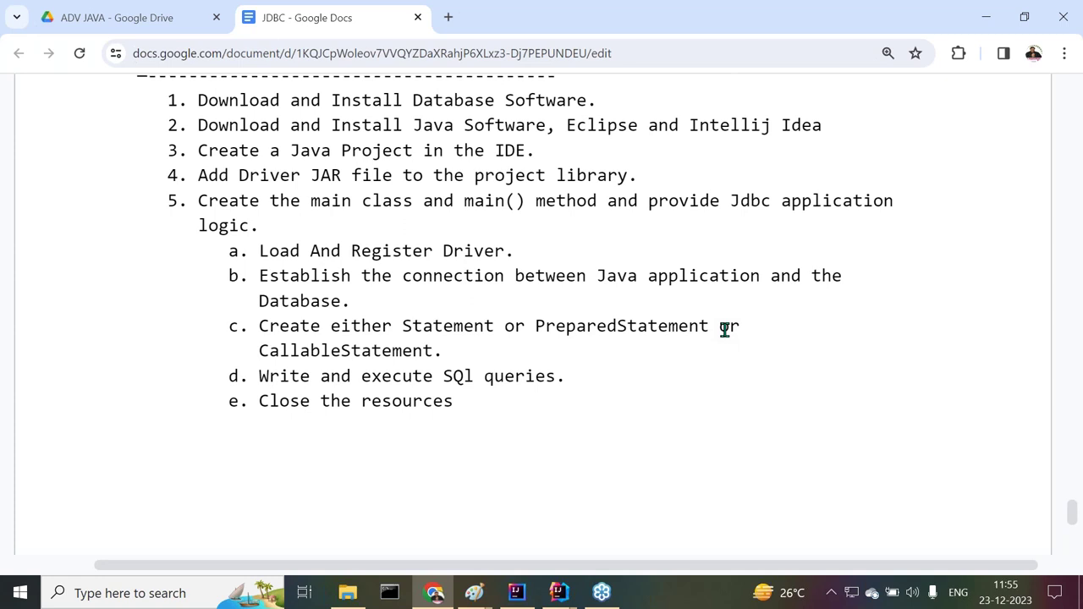
scroll(724, 330, "up", 2)
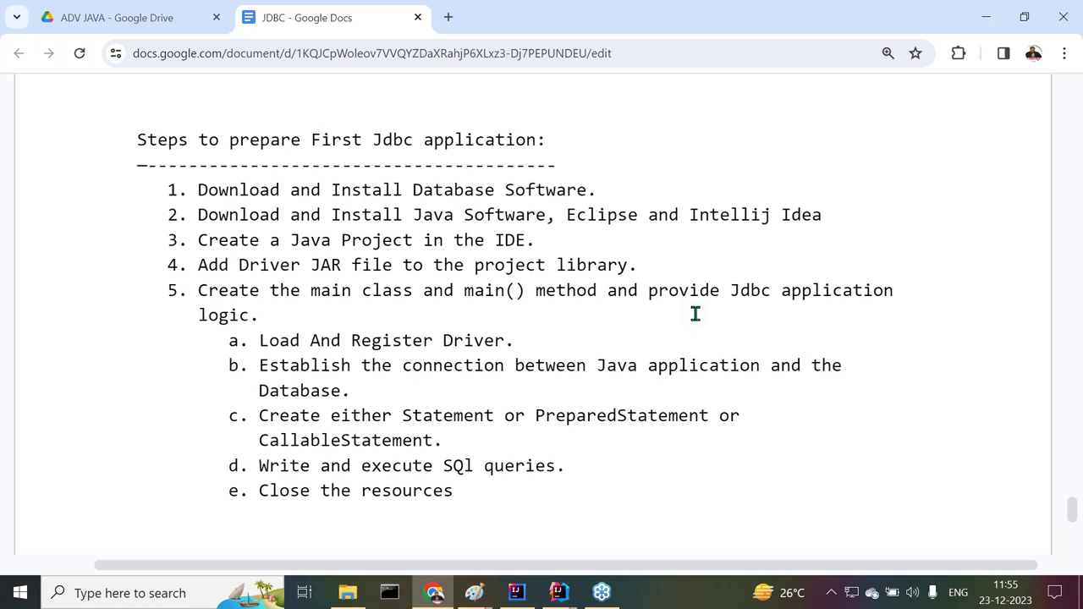
scroll(695, 314, "up", 2)
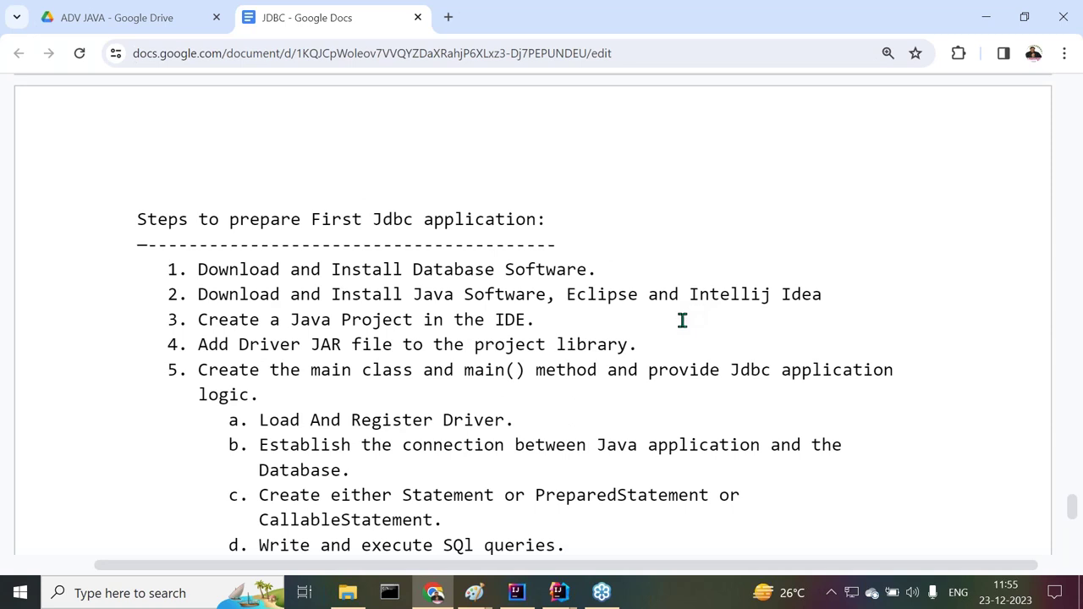
scroll(663, 322, "down", 4)
scroll(658, 325, "up", 2)
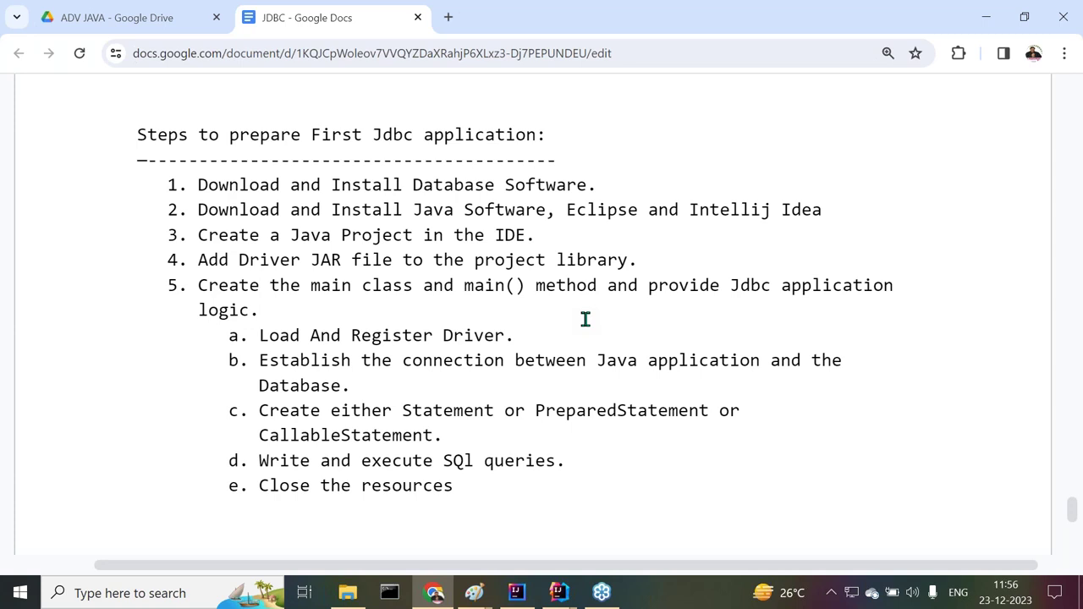
left_click(138, 134)
left_click(202, 186)
key("shift+Down")
key("shift+Down")
key("shift+Down")
key("shift+Down")
key("shift+Down")
key("shift+Down")
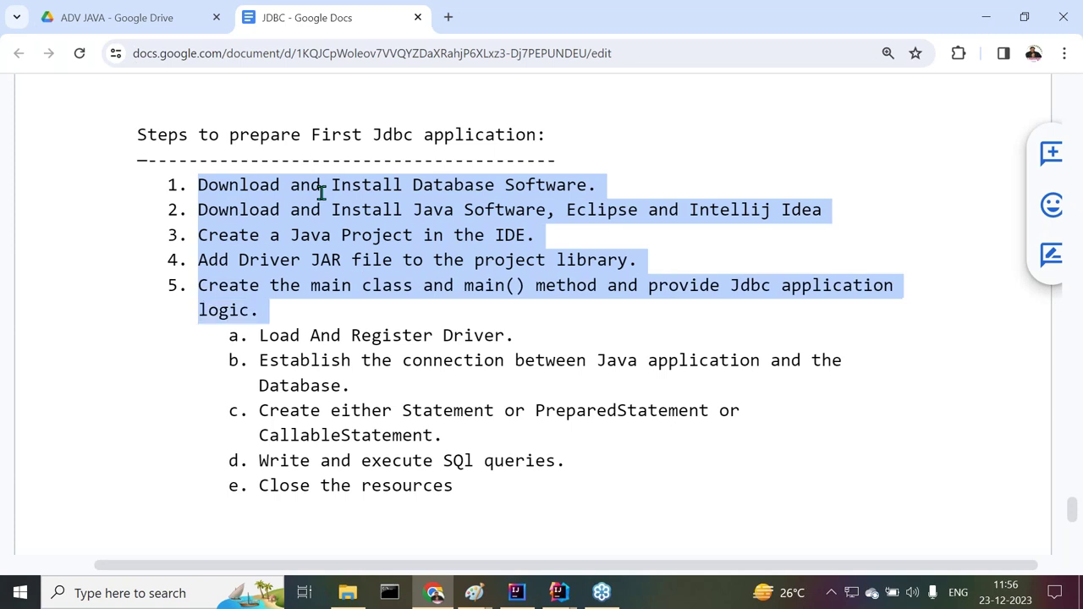
key("shift+Down")
key("shift+Down")
key("shift+Down")
key("shift+Down")
key("shift+Down")
key("shift+Down")
key("shift+Down")
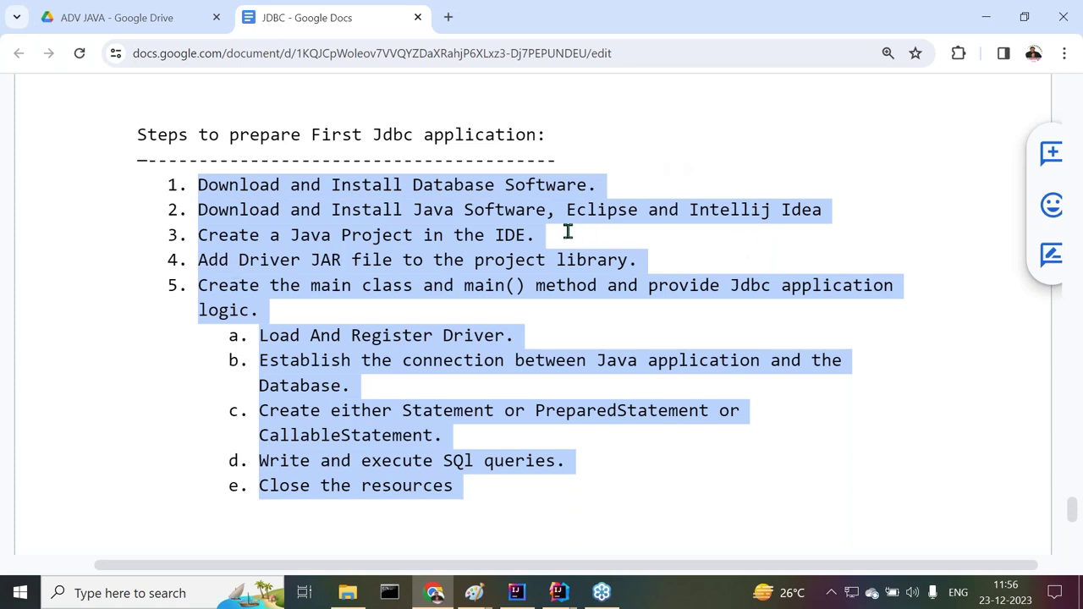
left_click(568, 232)
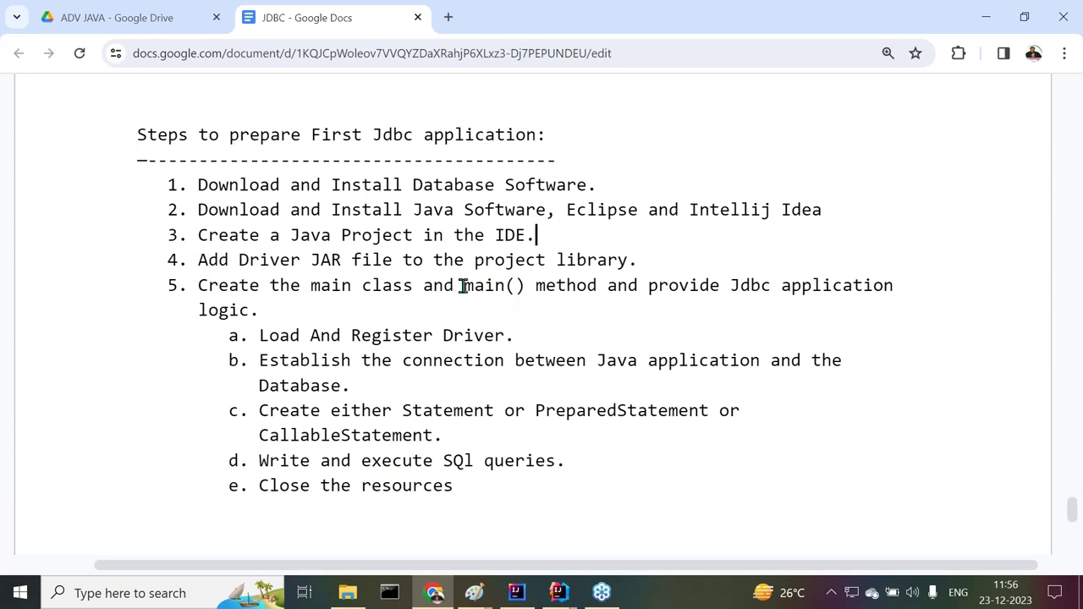
left_click(668, 260)
left_click_drag(198, 285, 917, 314)
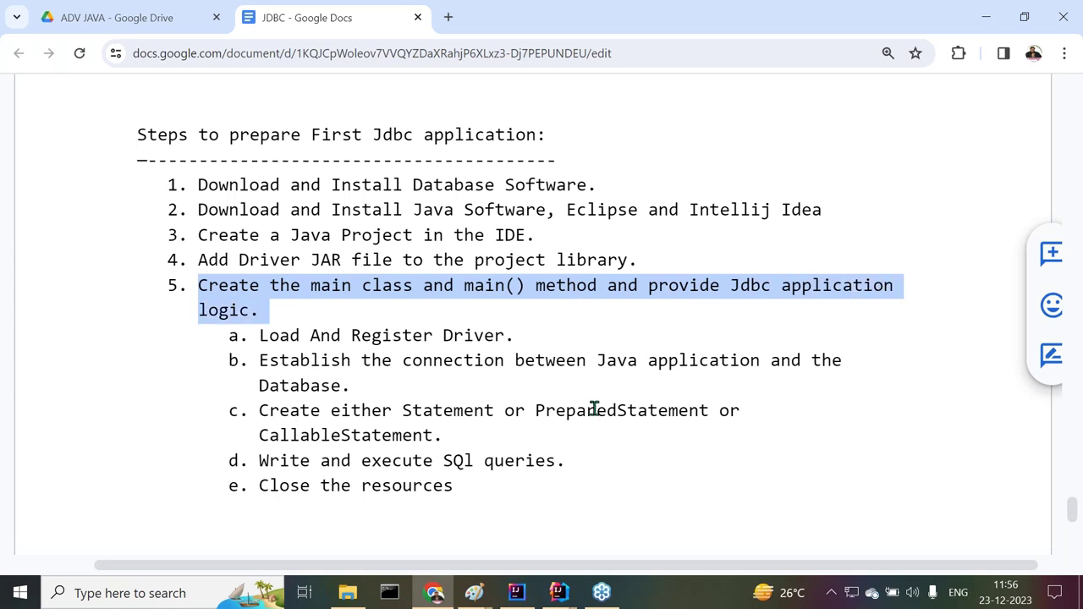
scroll(593, 404, "down", 2)
left_click(525, 345)
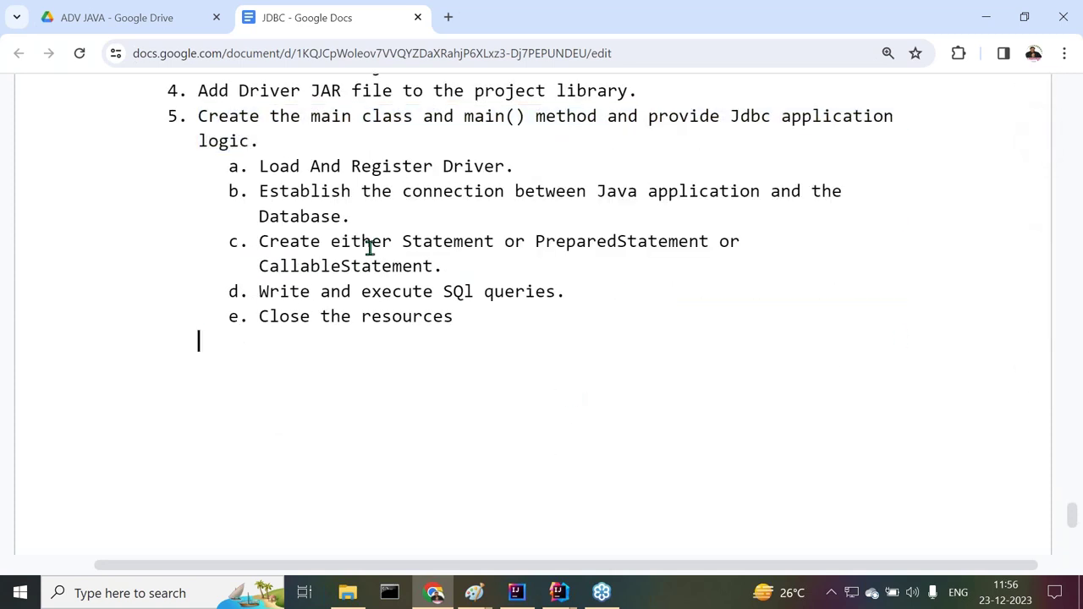
left_click_drag(259, 170, 643, 347)
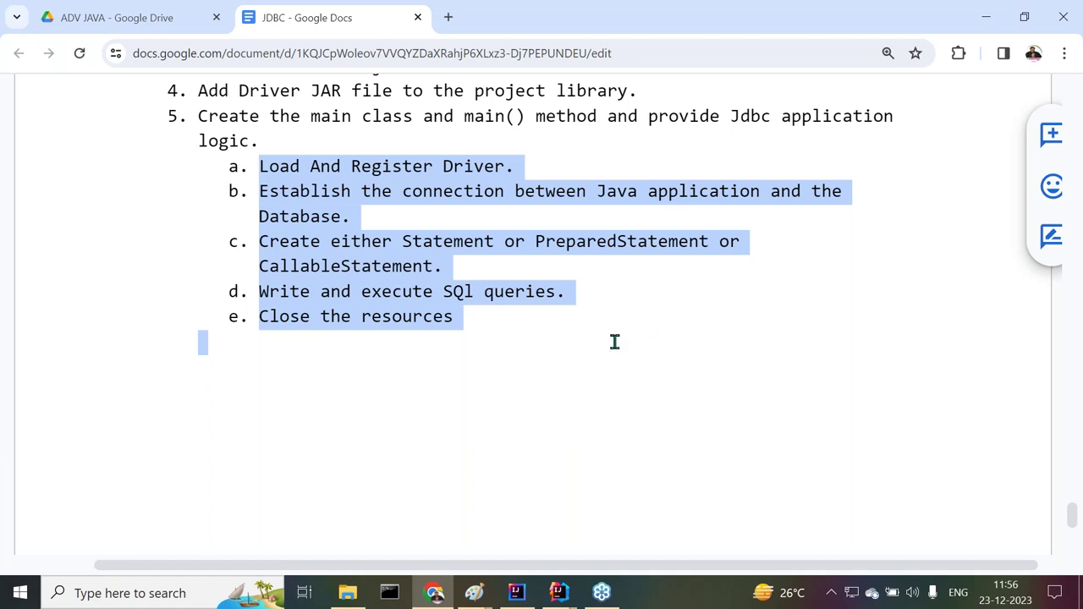
Highlight step 1 'Download and Install Database Software.' and bring up Windows Search
scroll(390, 359, "down", 1)
scroll(389, 358, "up", 2)
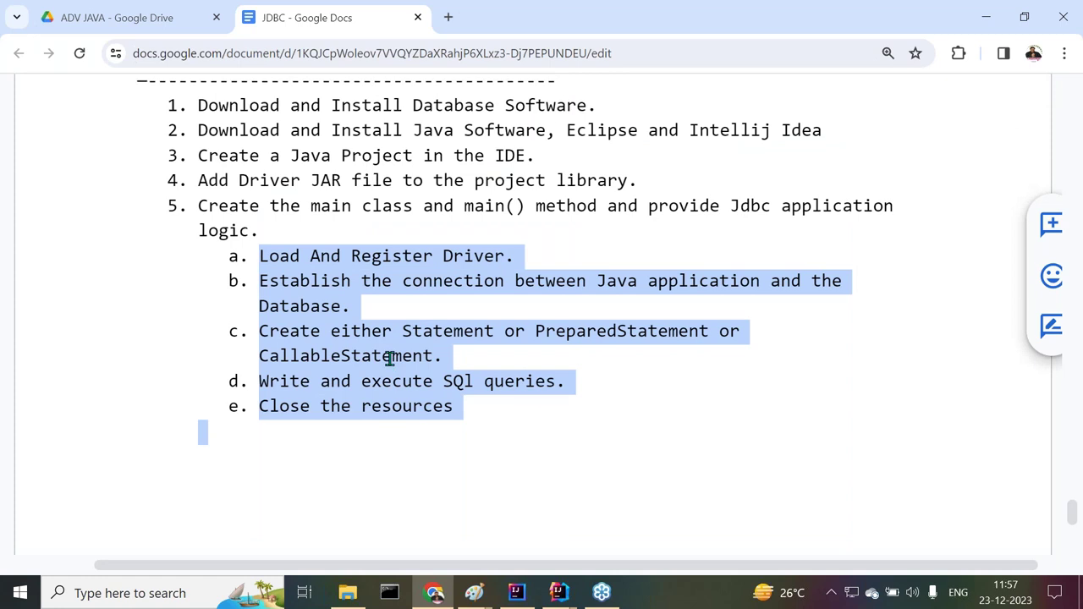
scroll(390, 359, "up", 1)
left_click_drag(198, 184, 599, 185)
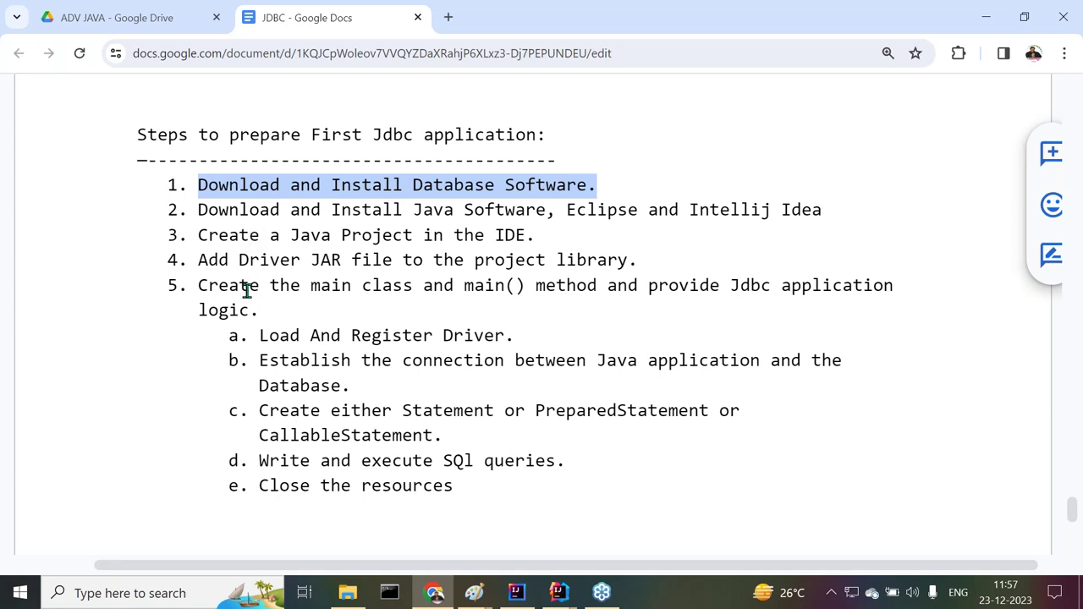
left_click(95, 597)
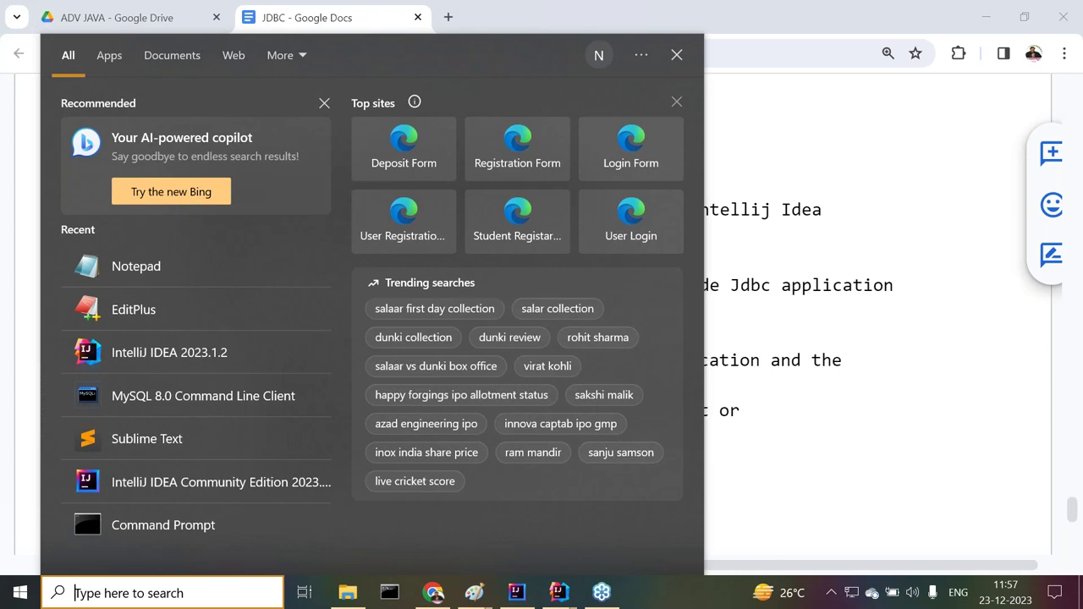
Open File Explorer on the Windows-SSD (C:) drive and select the Oracle21XE folder
left_click(831, 429)
left_click(348, 592)
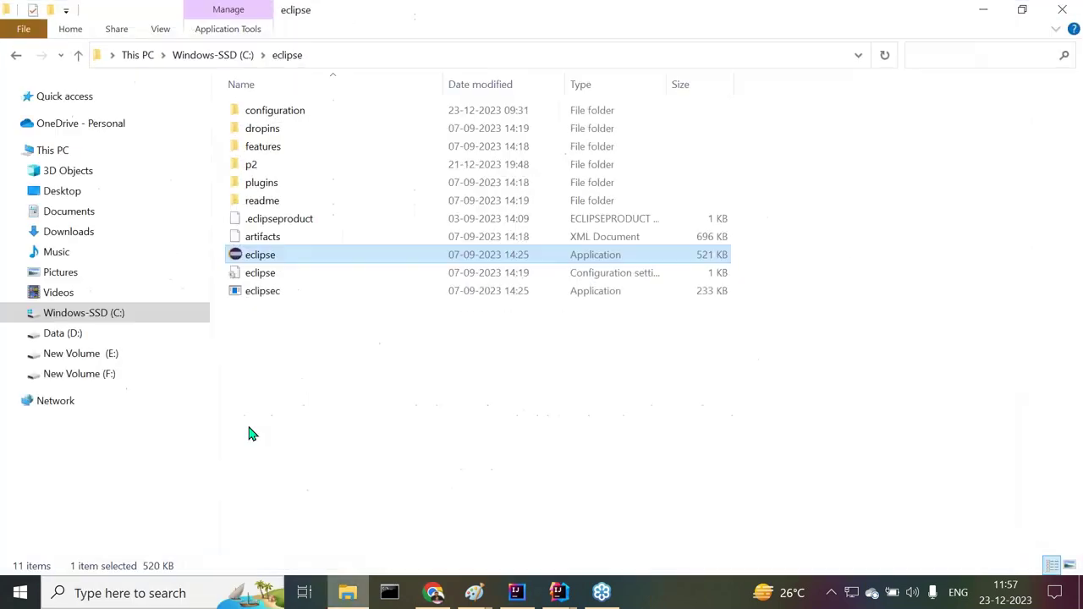
left_click(108, 315)
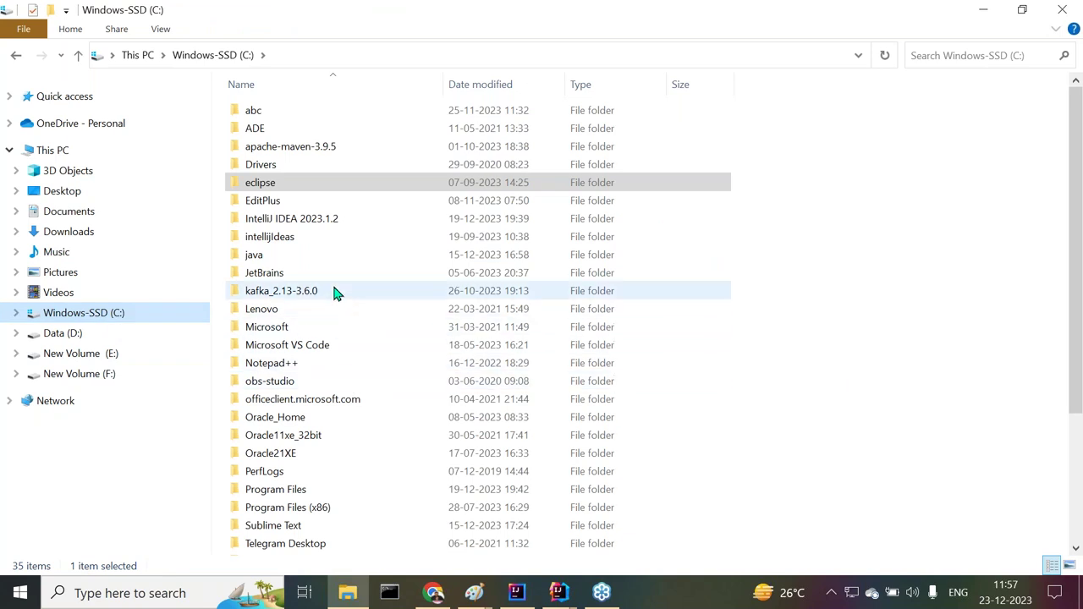
left_click(275, 458)
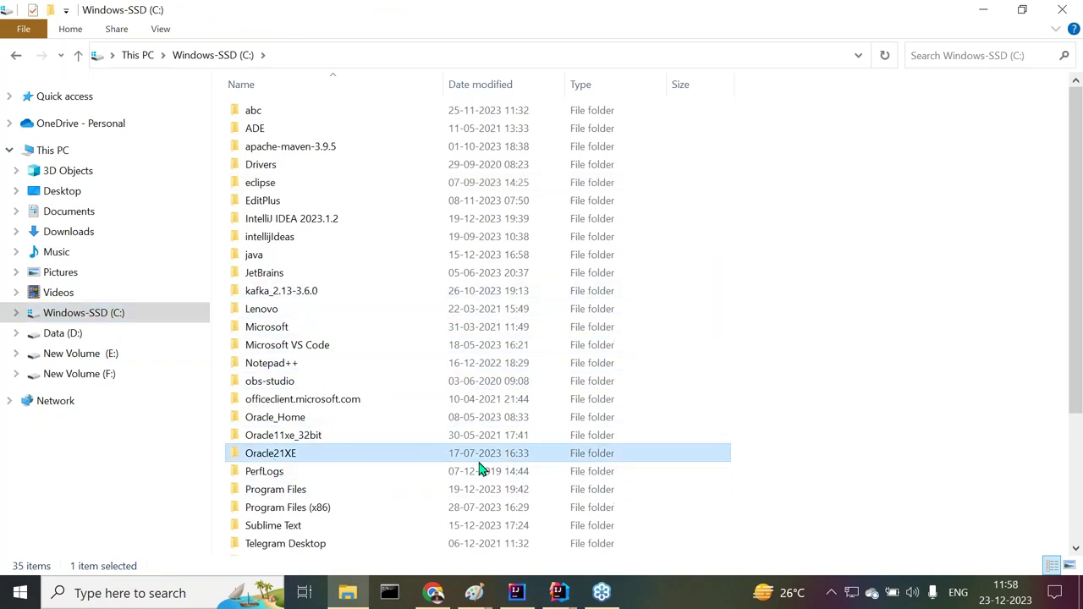
scroll(875, 296, "down", 2)
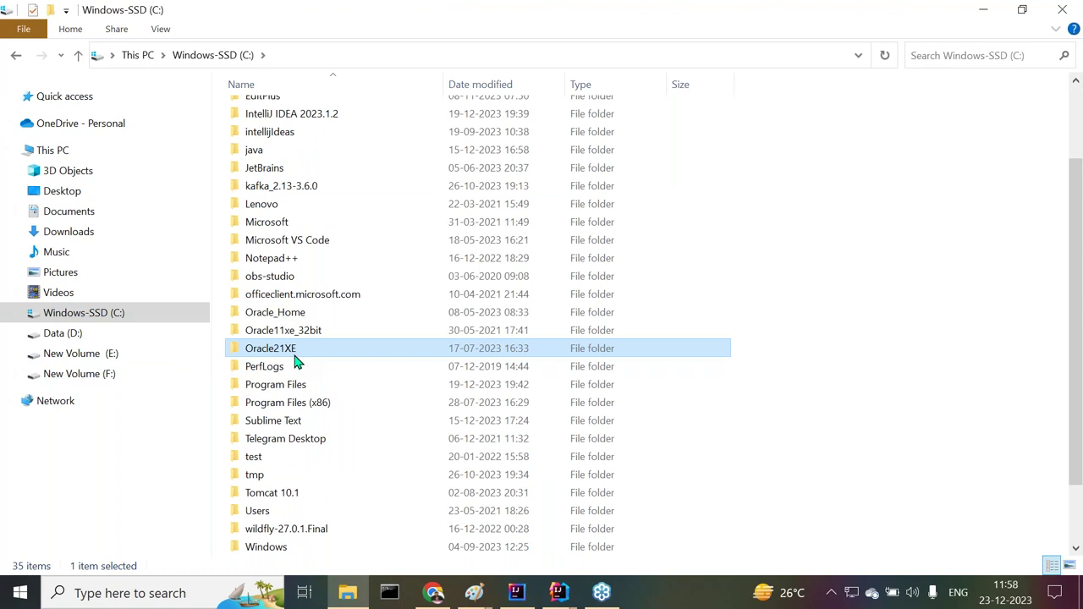
mouse_move(296, 361)
Launch Control Panel via a 'control' search and scroll the installed programs to Oracle Database 21c Express Edition
left_click(85, 593)
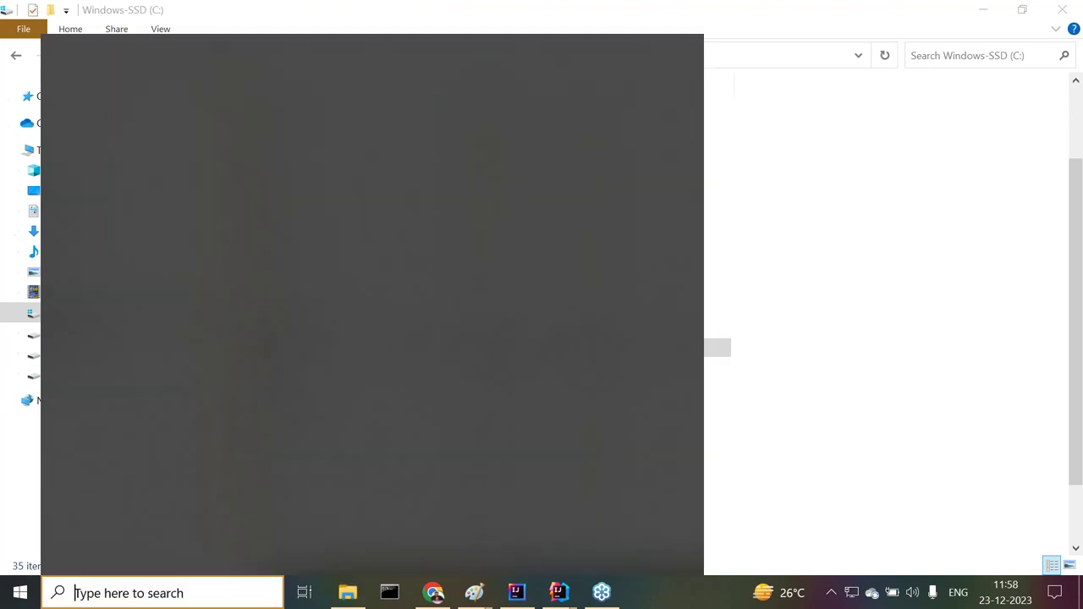
type("control")
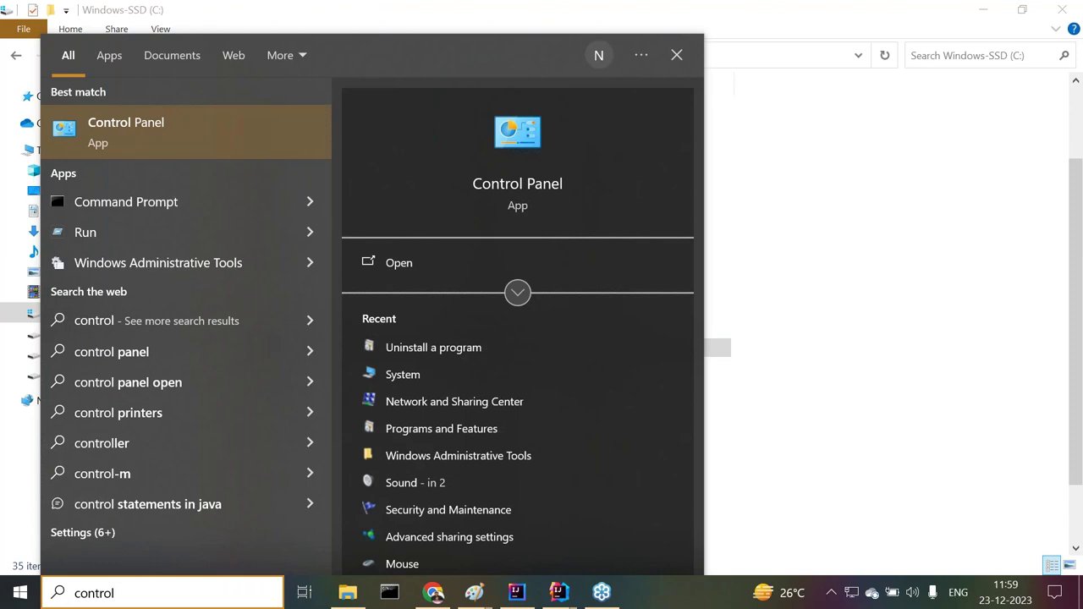
key("Return")
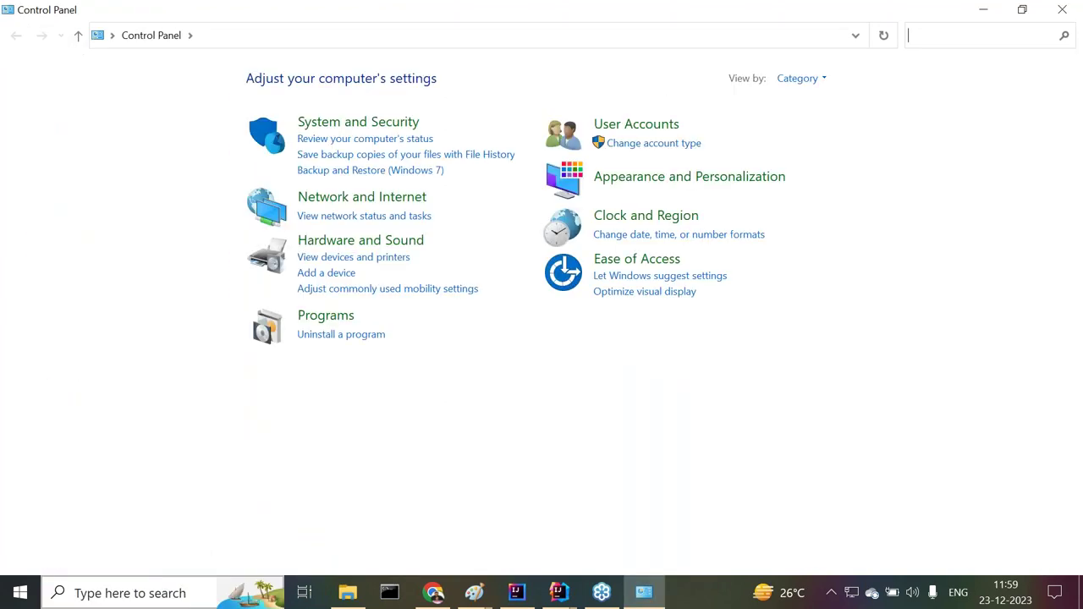
left_click(317, 338)
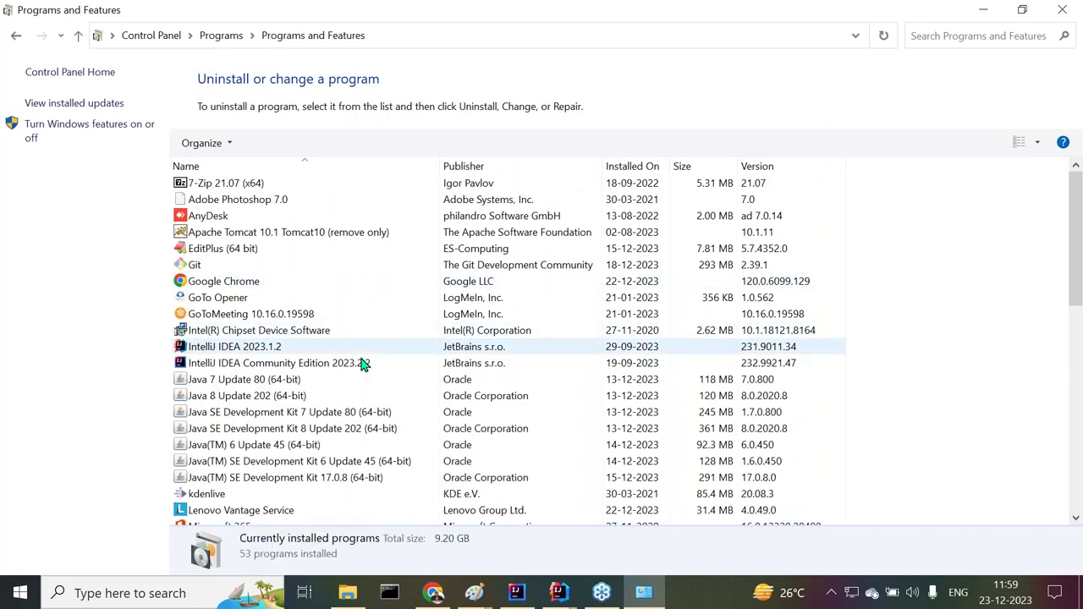
scroll(368, 354, "down", 4)
scroll(367, 355, "down", 3)
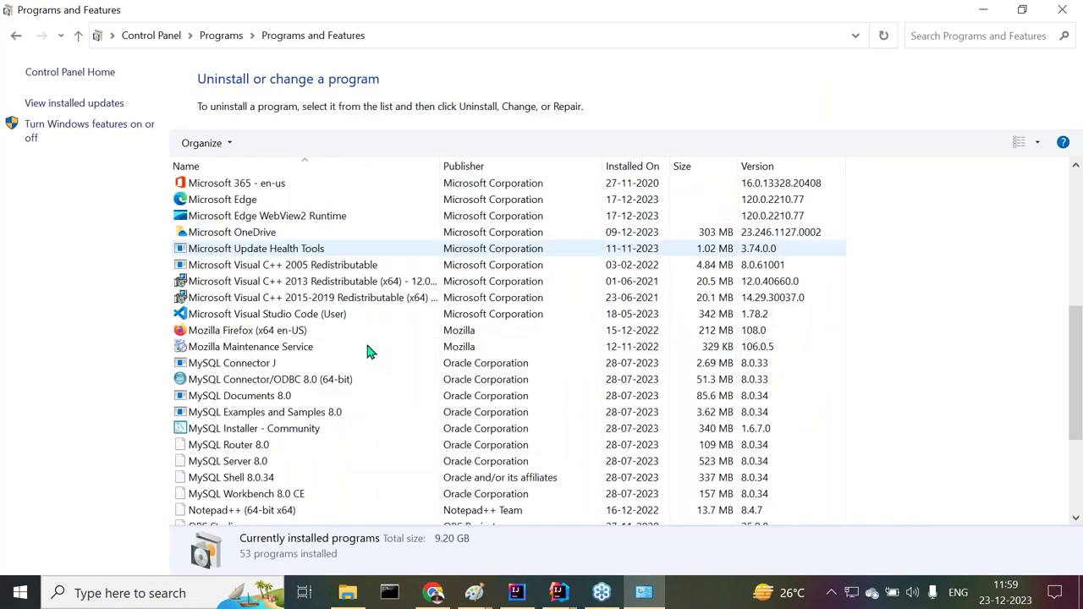
scroll(368, 353, "down", 2)
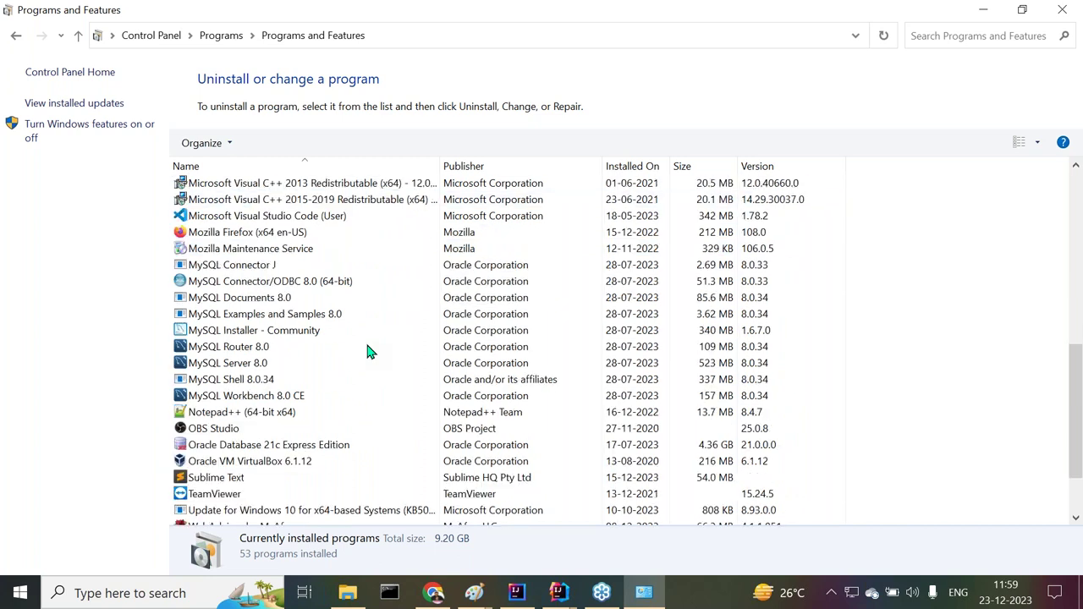
scroll(367, 352, "down", 2)
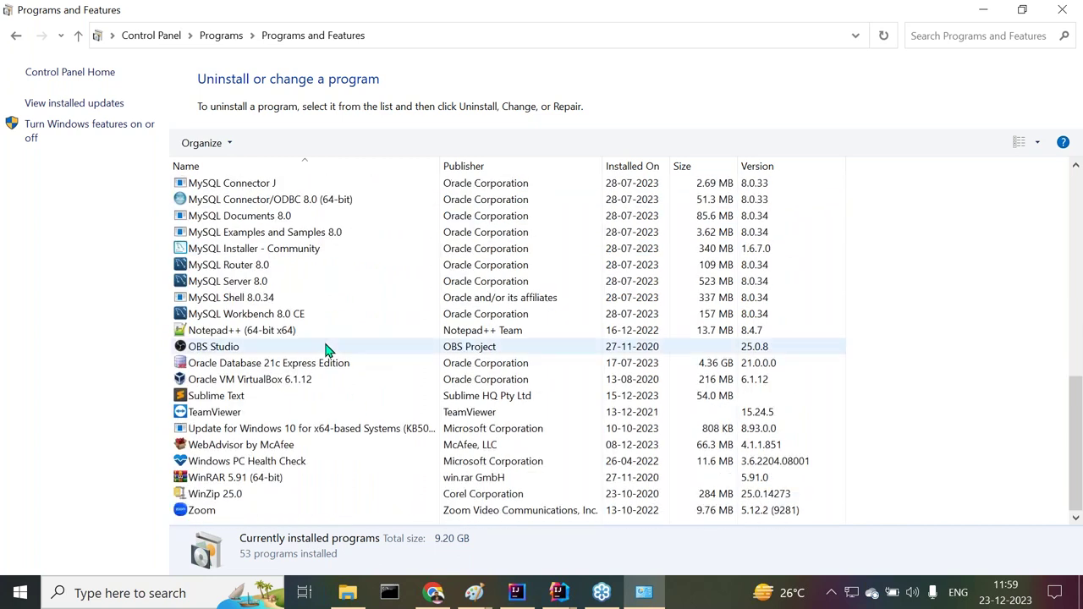
Choose Uninstall on Oracle Database 21c Express Edition from its right-click menu
left_click(286, 366)
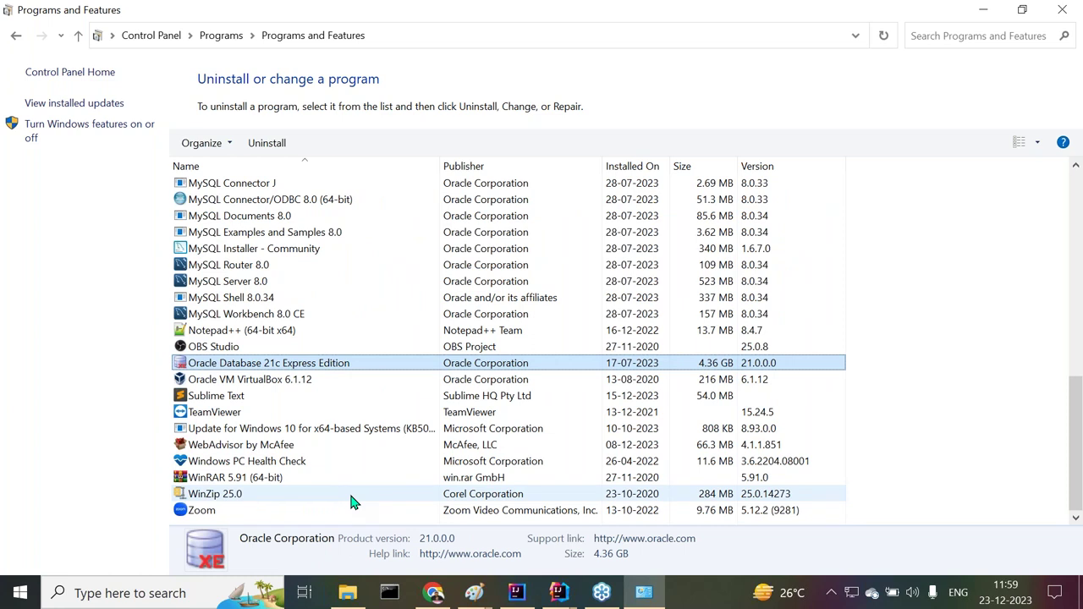
right_click(264, 365)
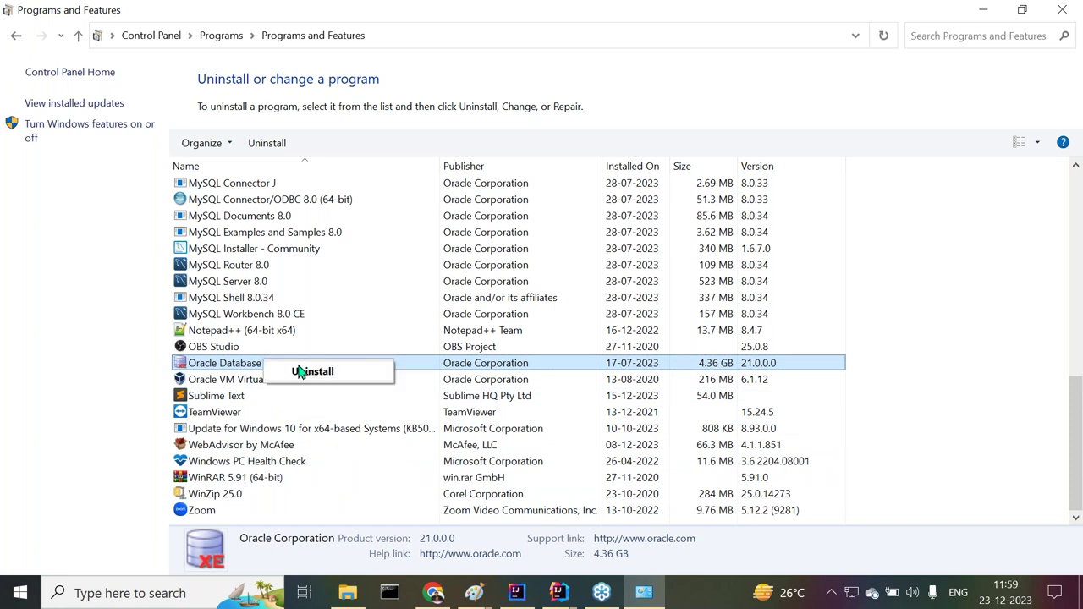
left_click(309, 372)
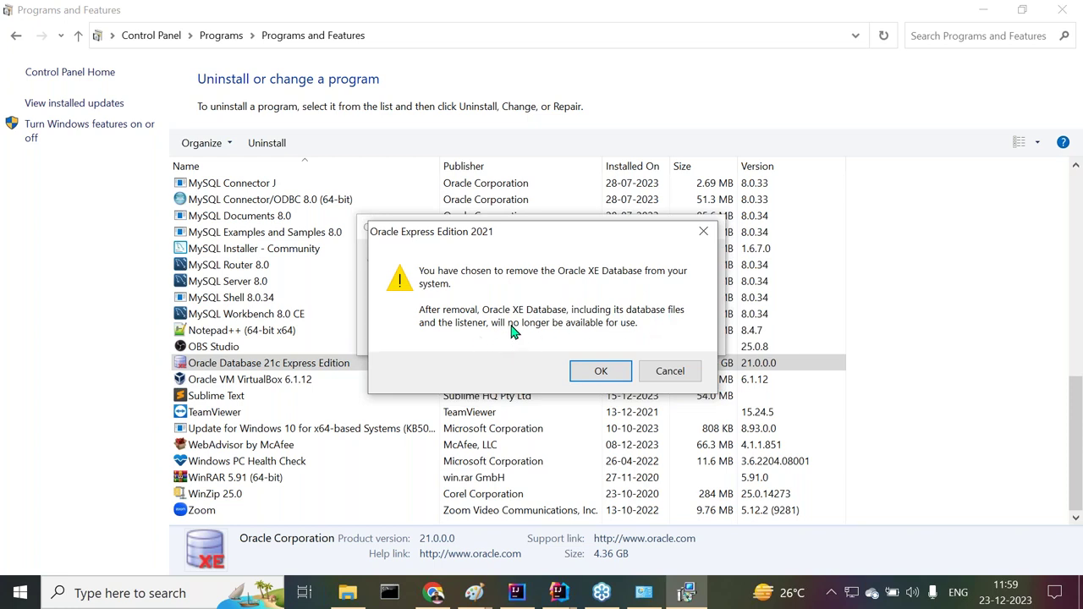
Accept the Oracle XE removal warning with OK
left_click(603, 371)
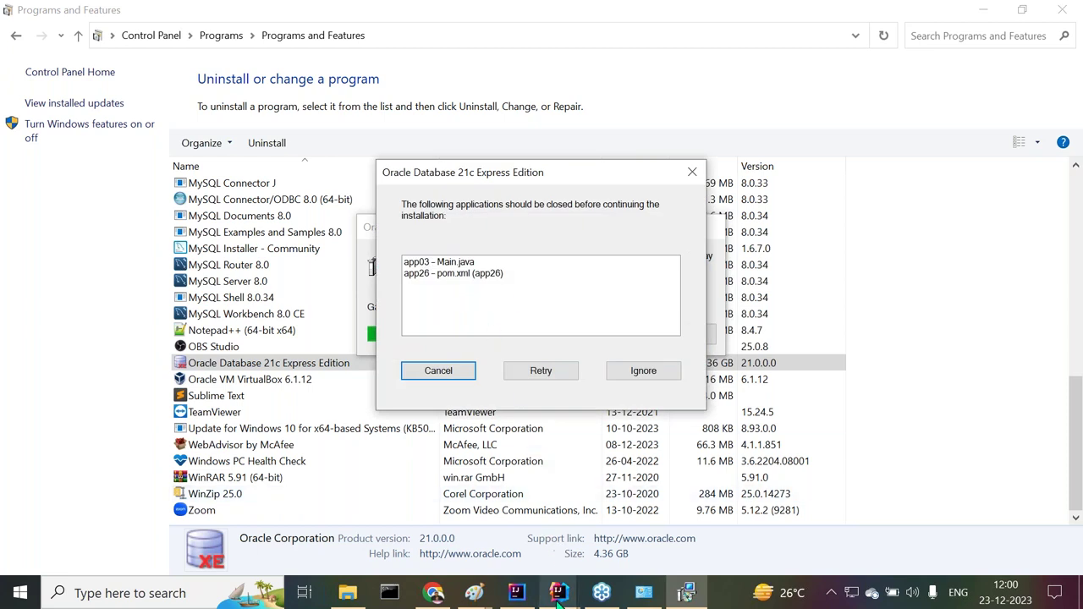
Close the app26 and app03 IntelliJ windows, confirm Exit, and click Retry in the uninstaller
mouse_move(559, 592)
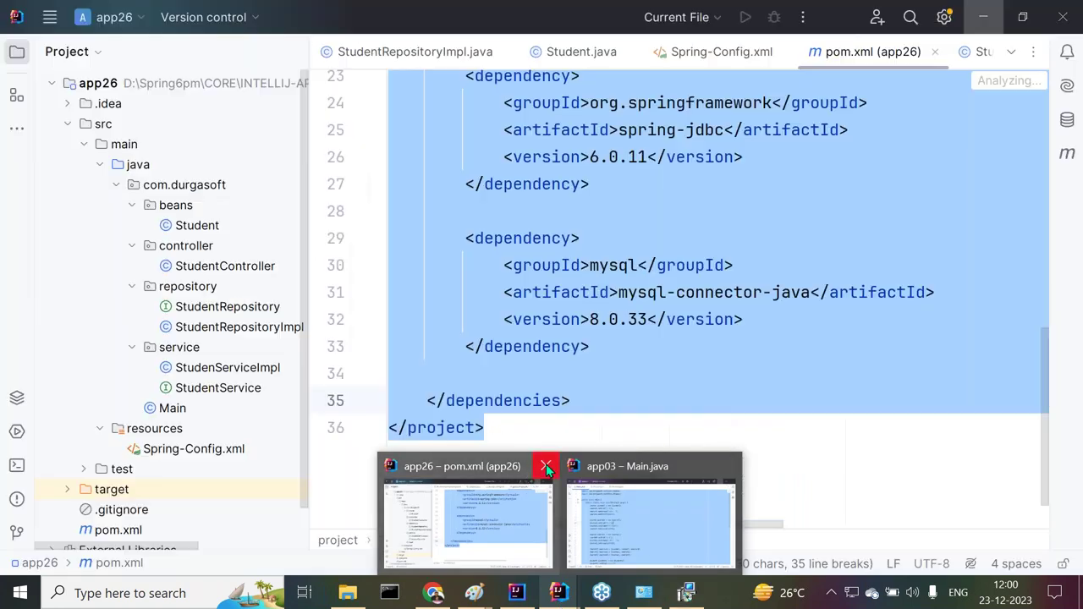
left_click(545, 464)
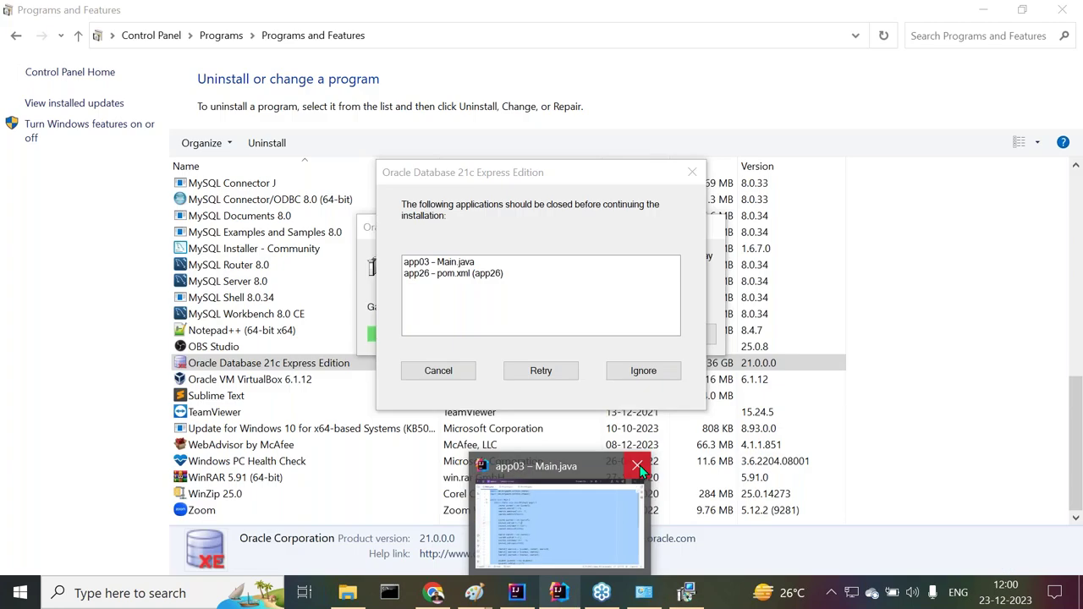
left_click(639, 465)
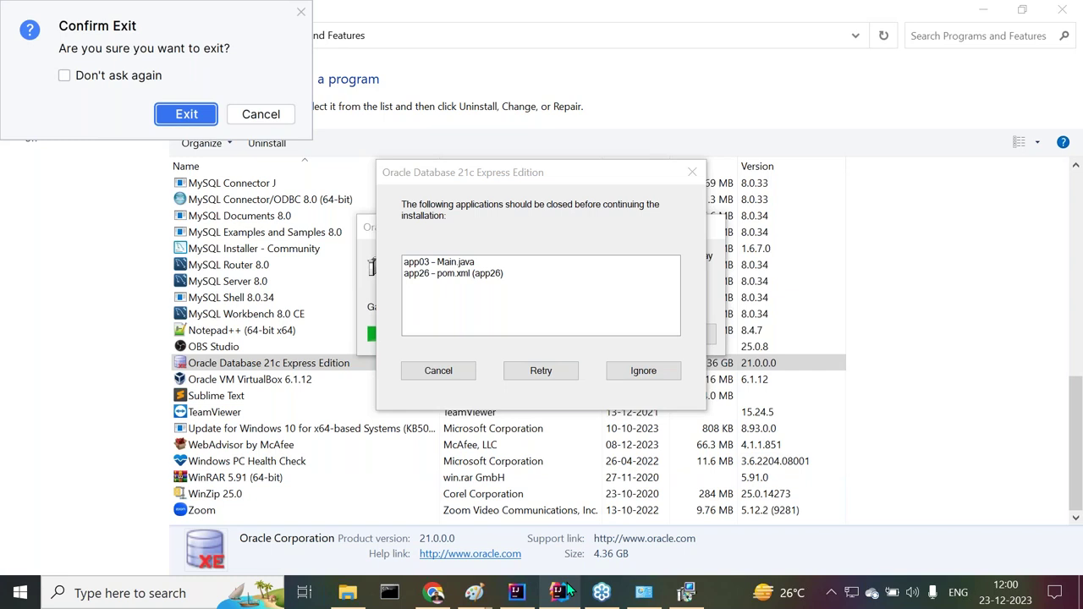
mouse_move(563, 590)
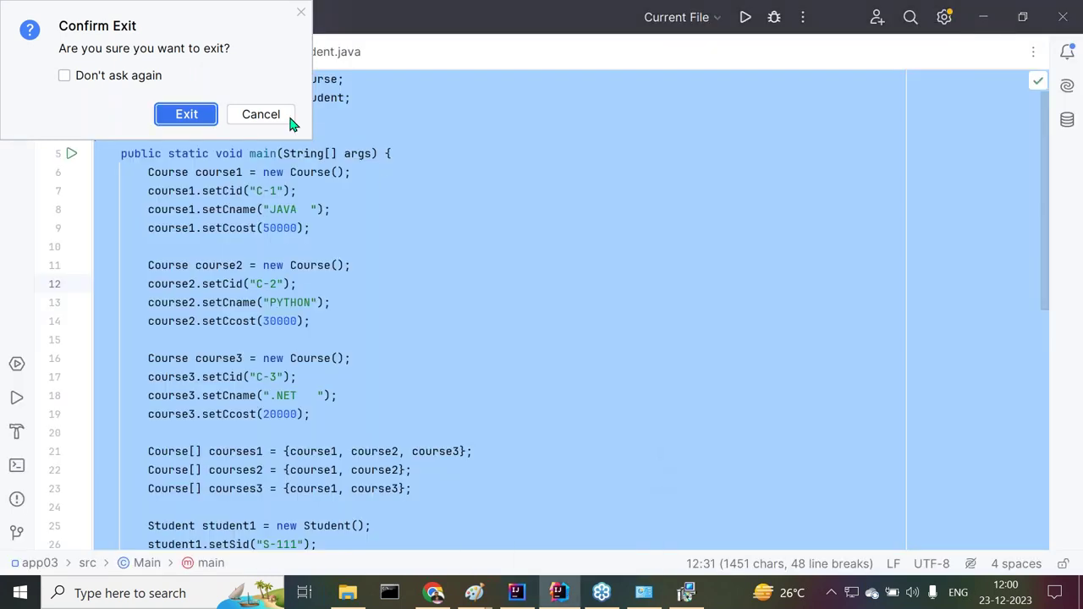
left_click(208, 114)
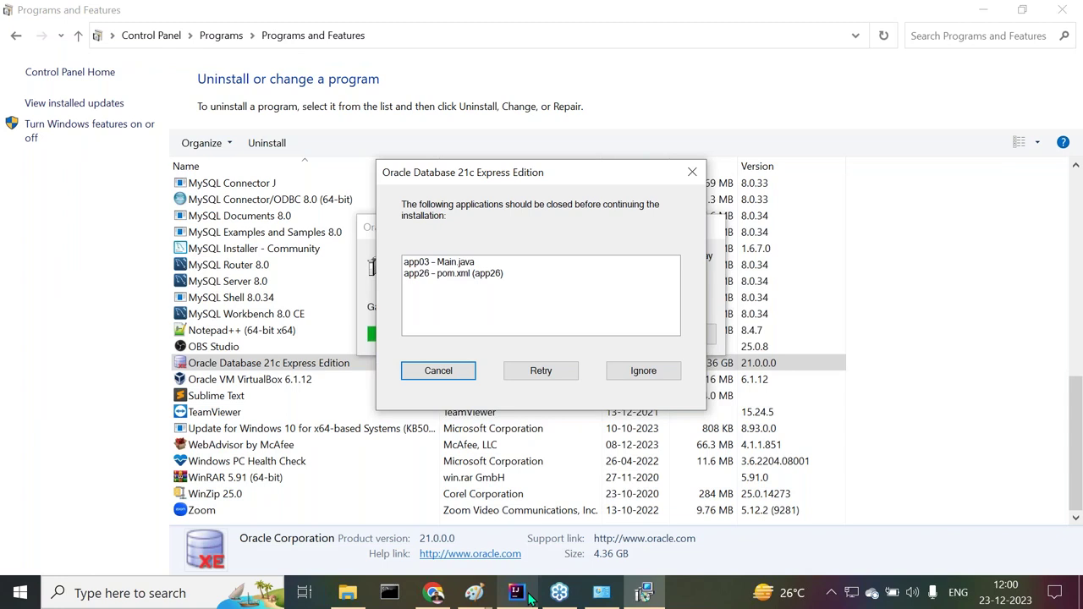
mouse_move(529, 596)
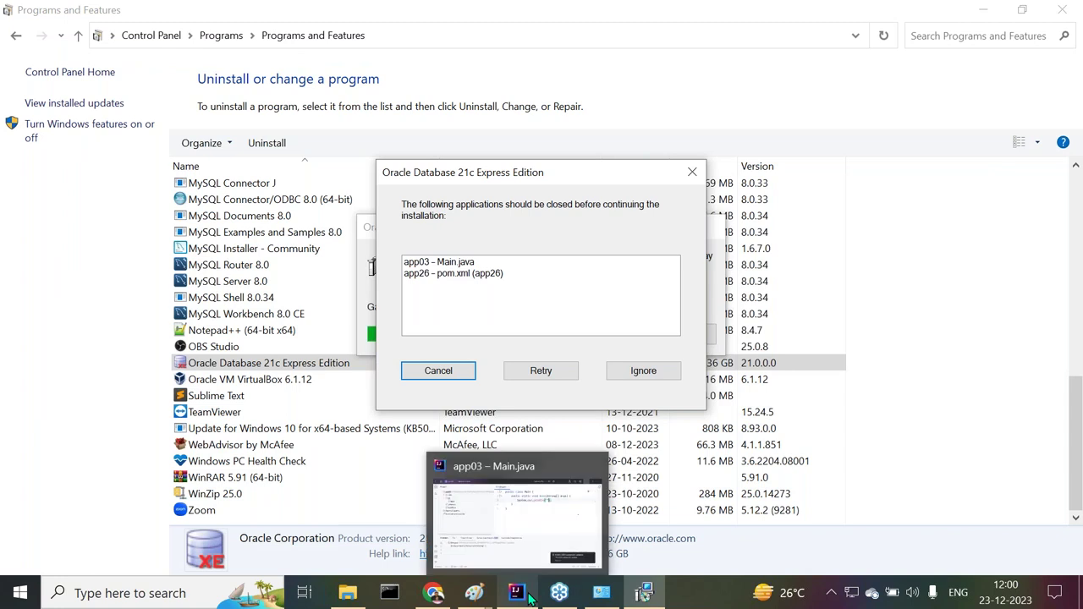
left_click(596, 466)
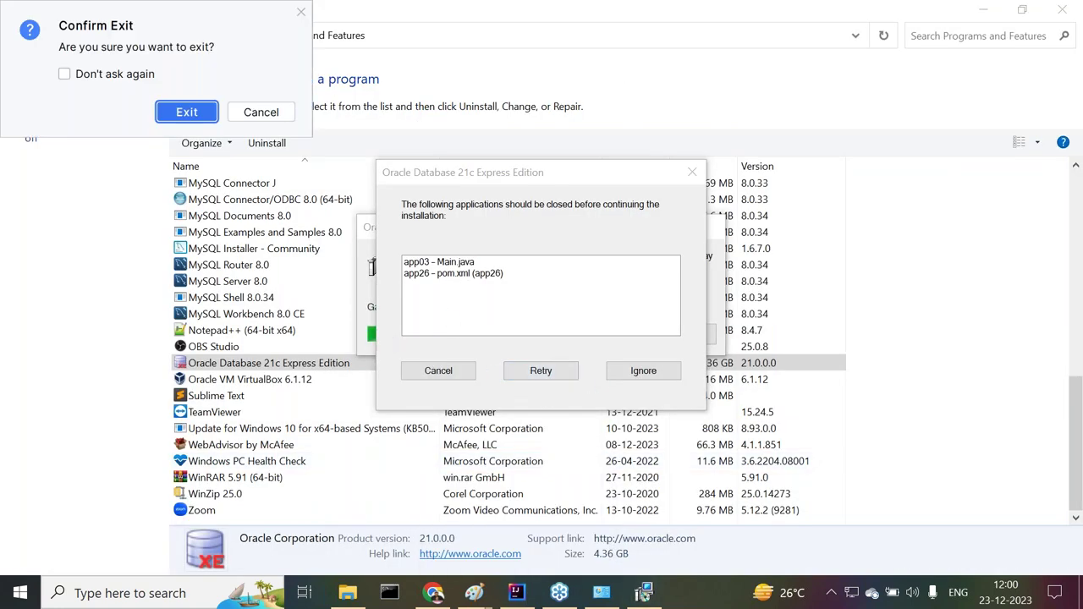
left_click(531, 379)
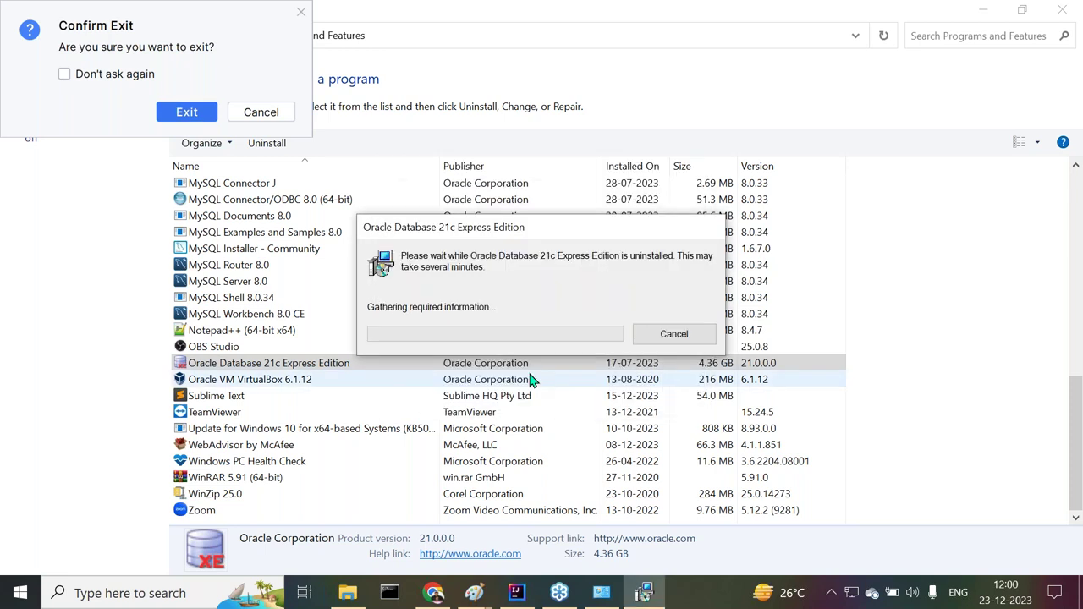
mouse_move(533, 594)
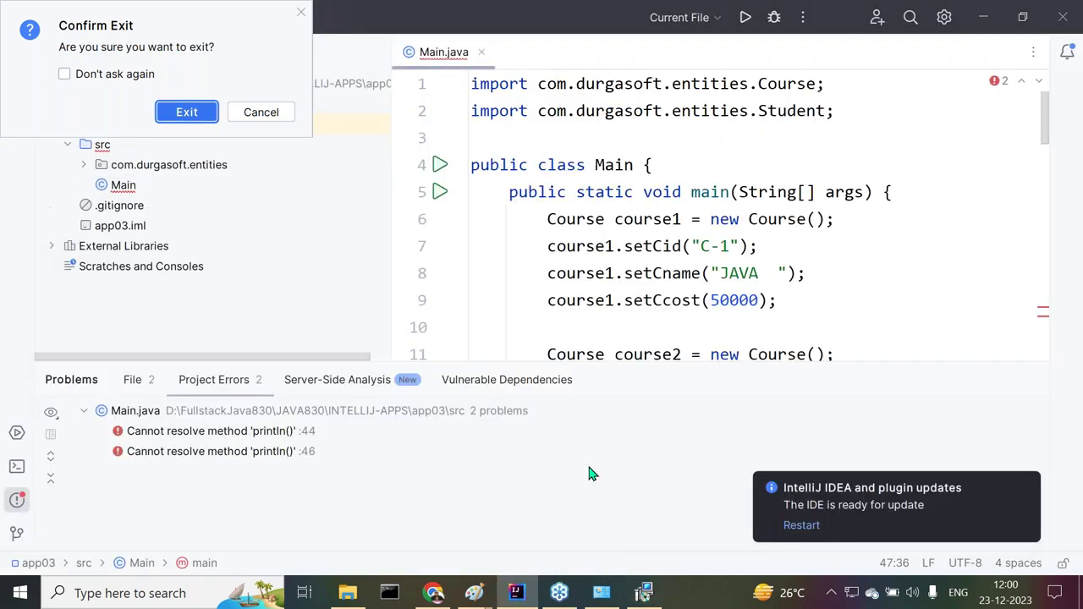
left_click(173, 115)
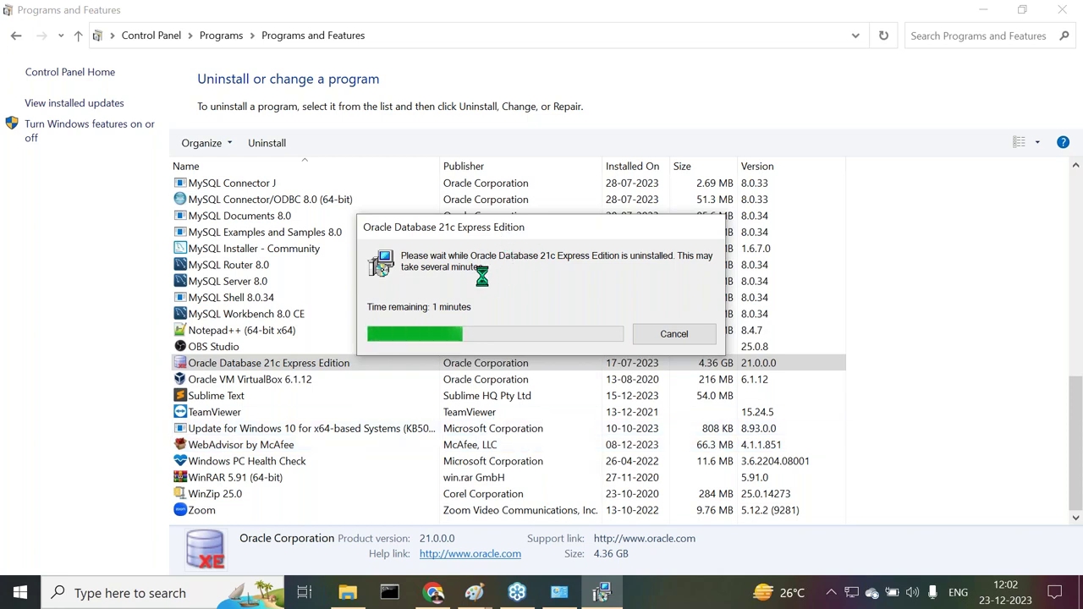
Go to google.com in a new Chrome tab
left_click(433, 595)
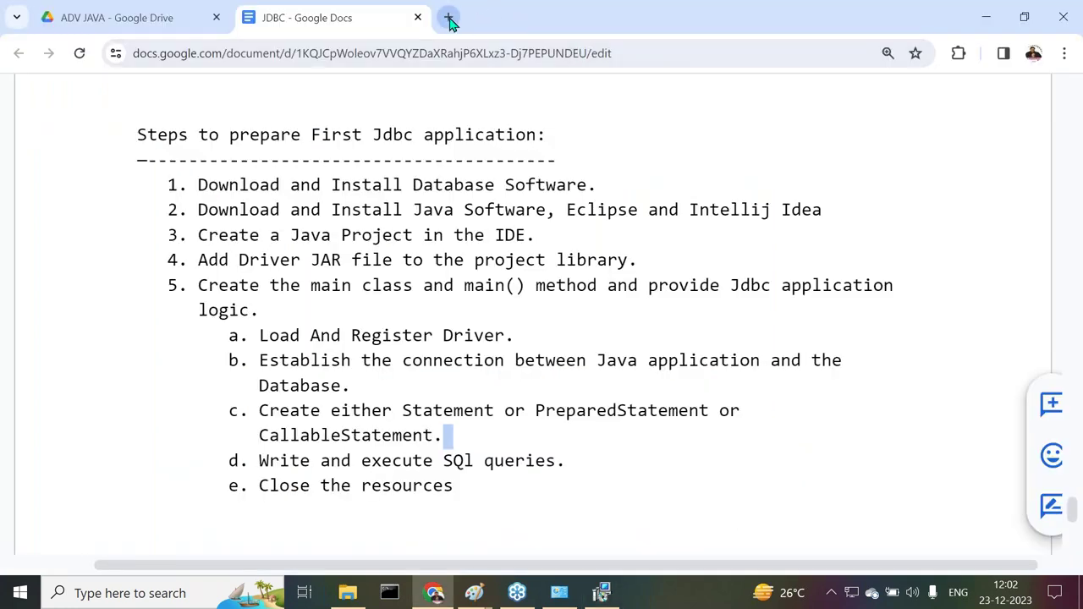
left_click(449, 18)
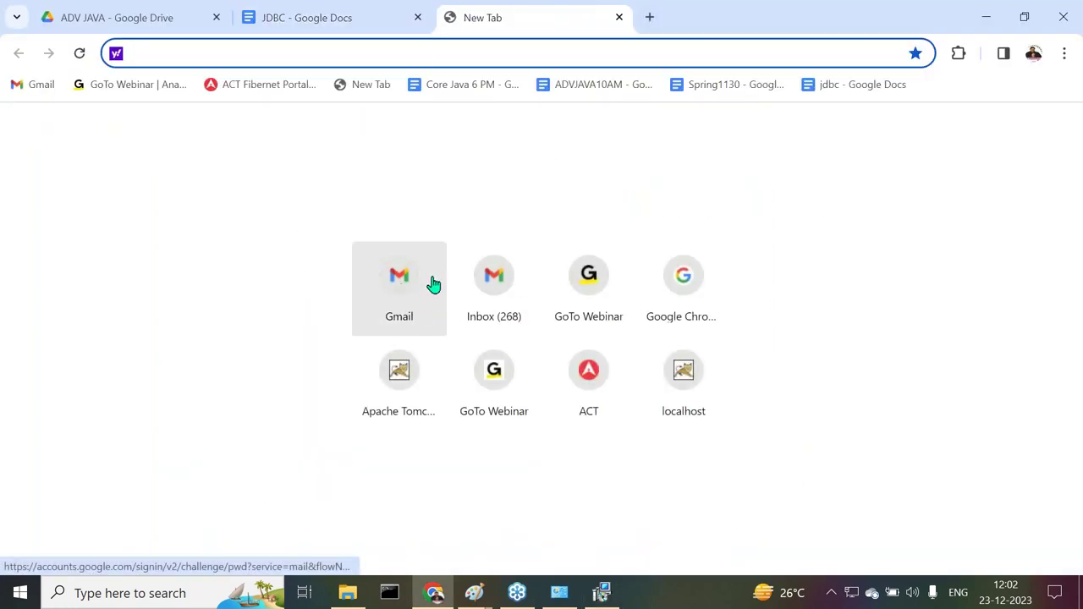
type("google")
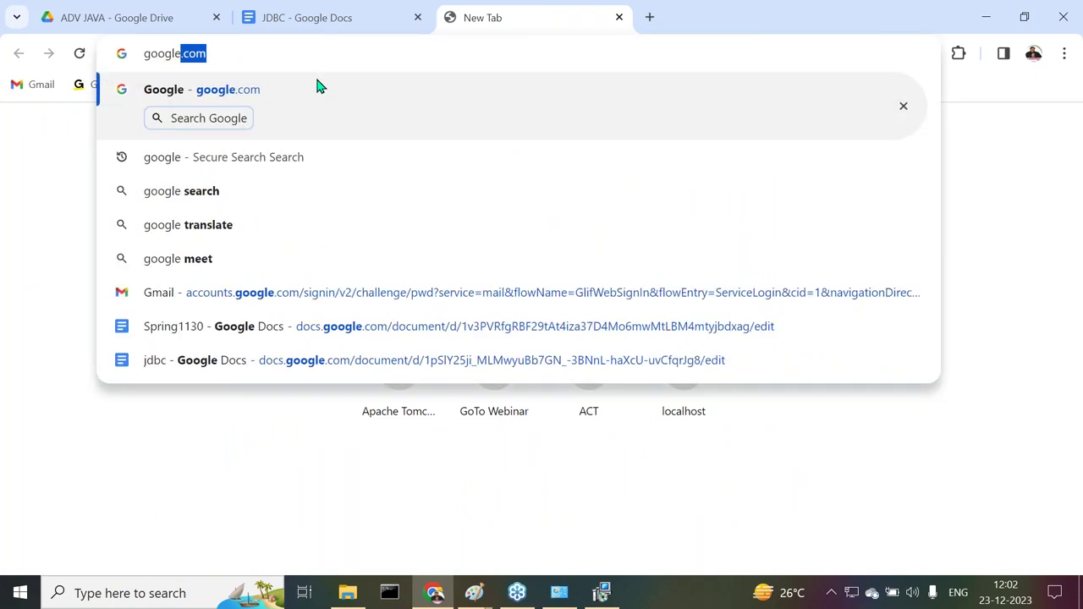
type(".com")
key("Return")
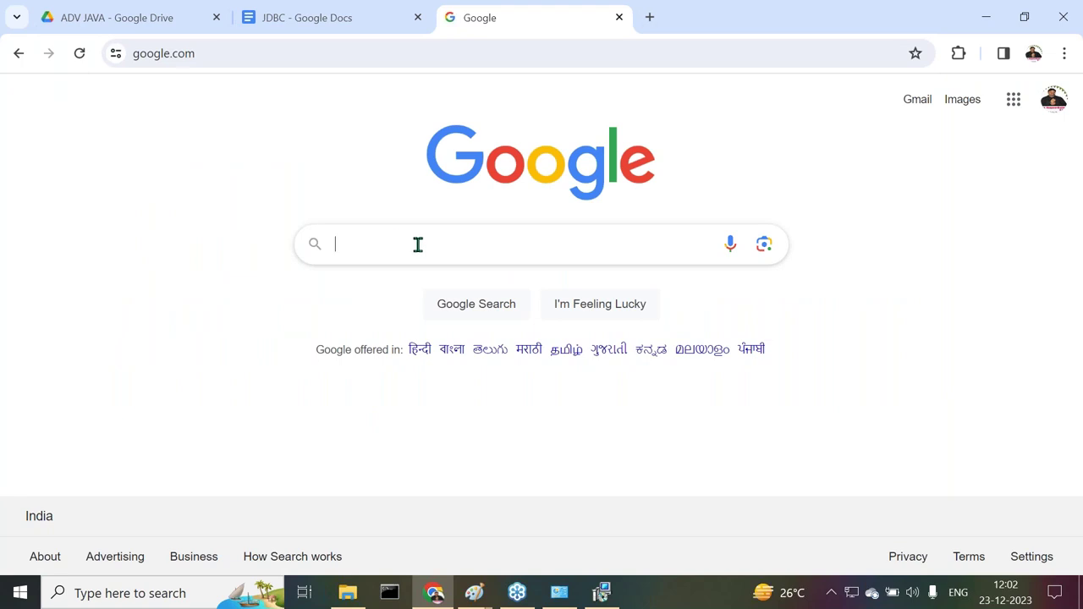
Search Google for 'Oracle download'
type("Oracle")
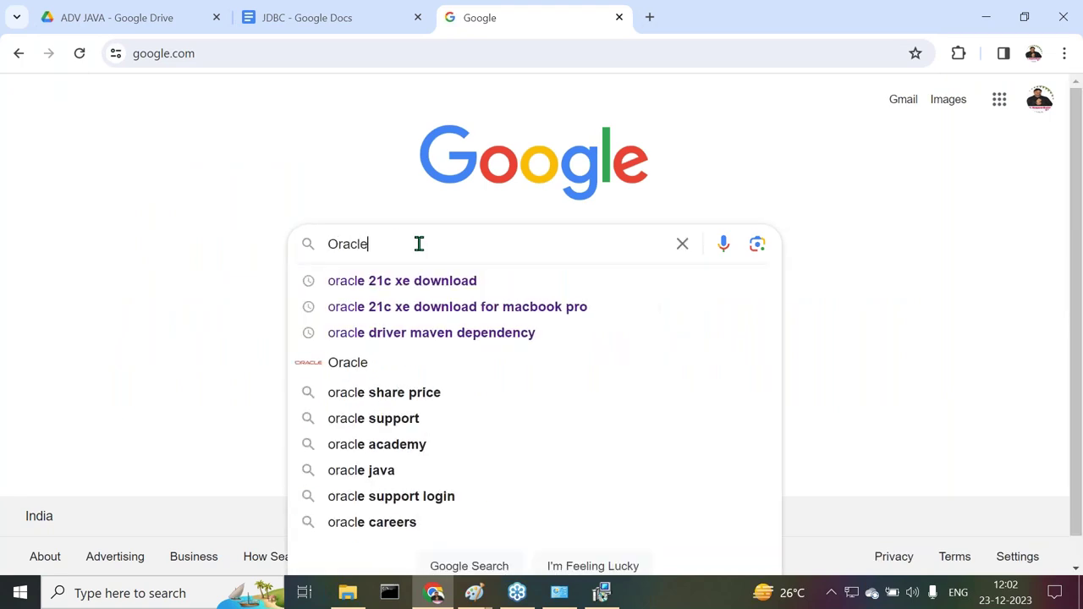
key("Down")
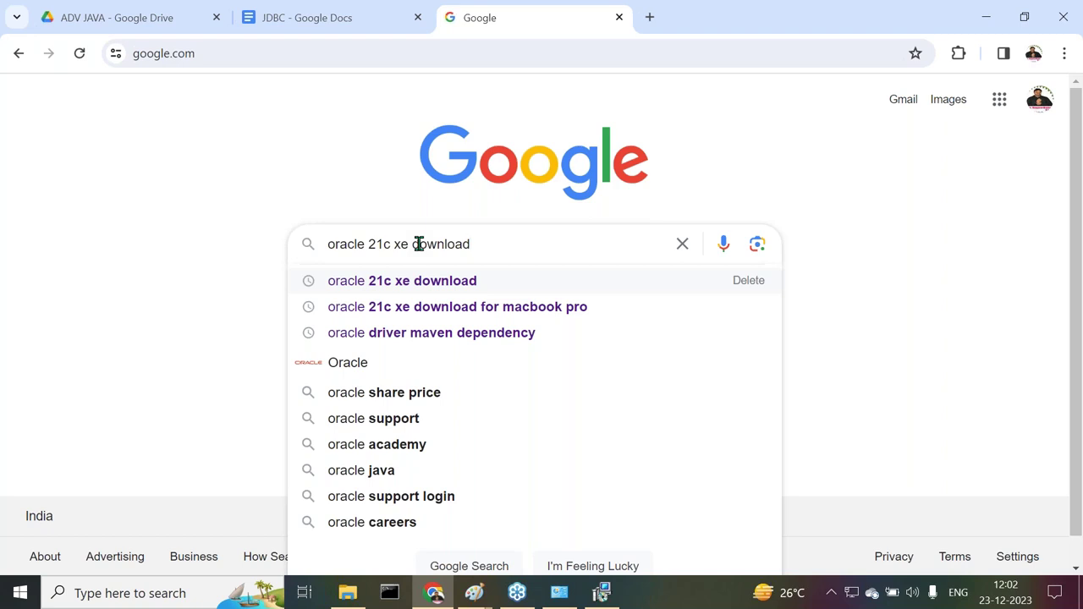
key("BackSpace")
key("BackSpace")
key("BackSpace")
key("BackSpace")
key("BackSpace")
key("BackSpace")
key("BackSpace")
key("BackSpace")
key("BackSpace")
key("BackSpace")
key("BackSpace")
key("BackSpace")
key("BackSpace")
key("BackSpace")
key("BackSpace")
key("BackSpace")
key("BackSpace")
key("BackSpace")
key("BackSpace")
key("BackSpace")
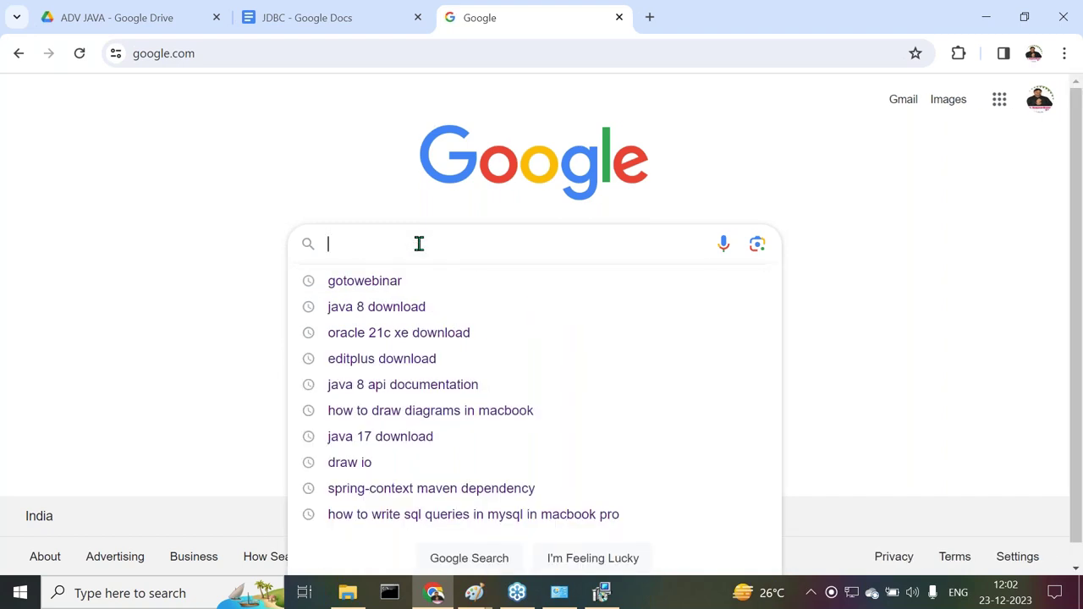
type("r")
key("BackSpace")
type("Oracvbe")
key("BackSpace")
key("BackSpace")
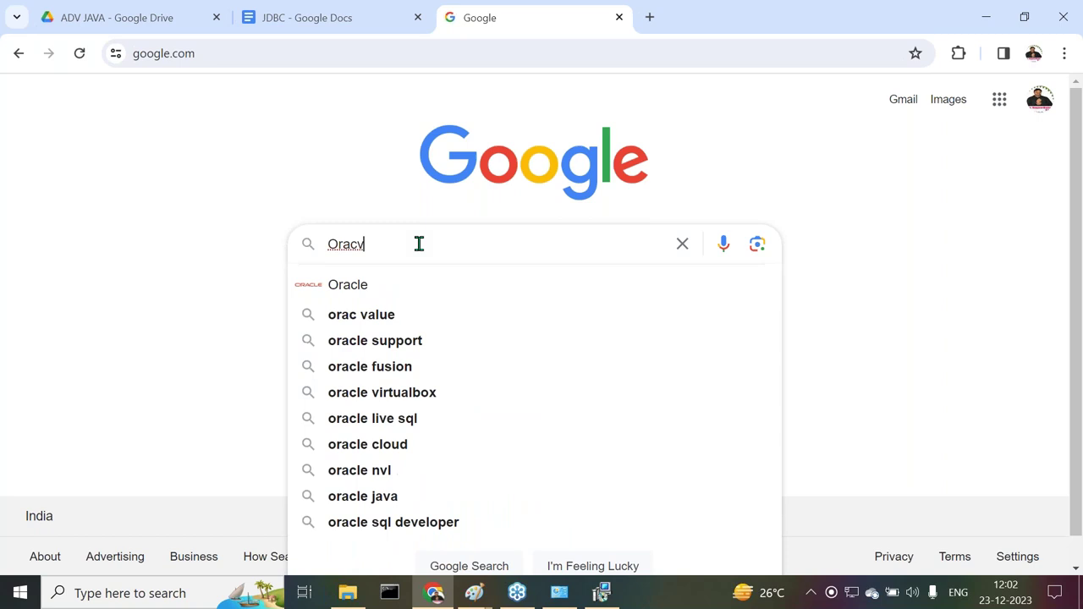
key("BackSpace")
type("le download")
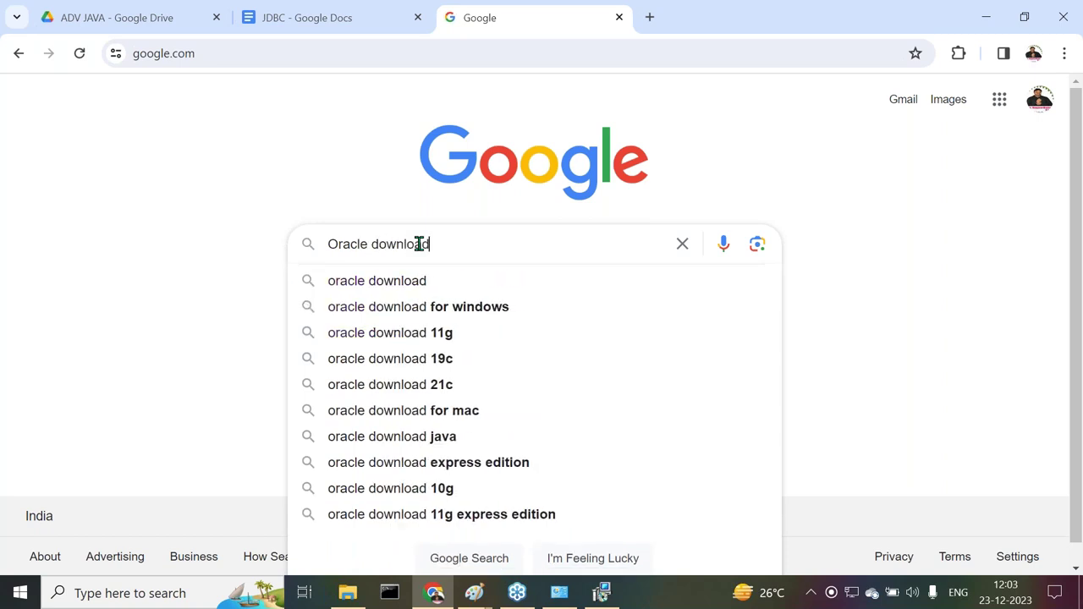
key("Return")
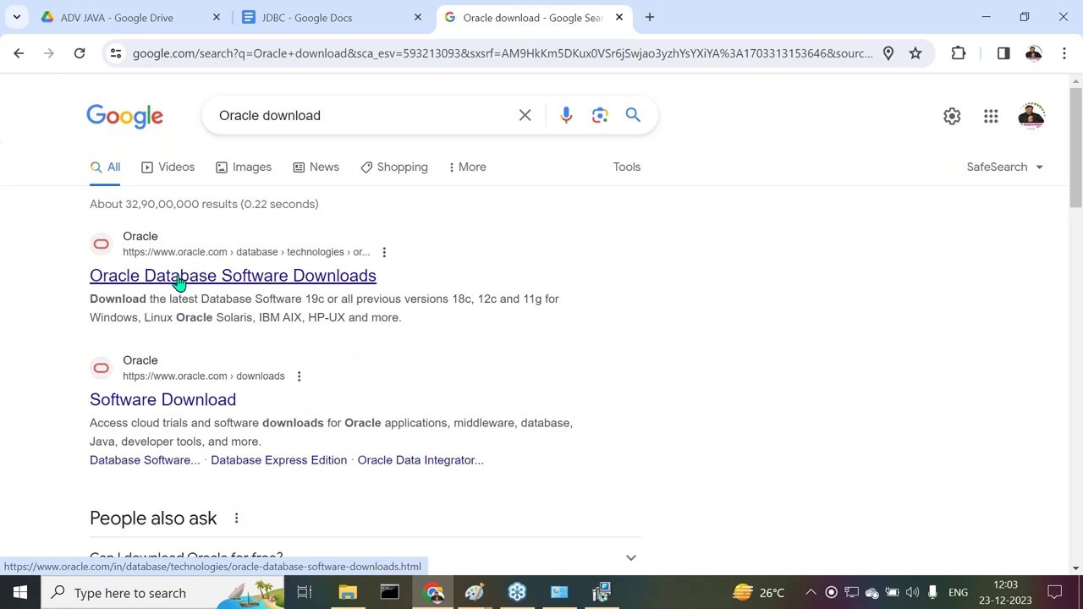
Open the Oracle Database Software Downloads result in a new tab and switch to it
right_click(178, 283)
left_click(208, 295)
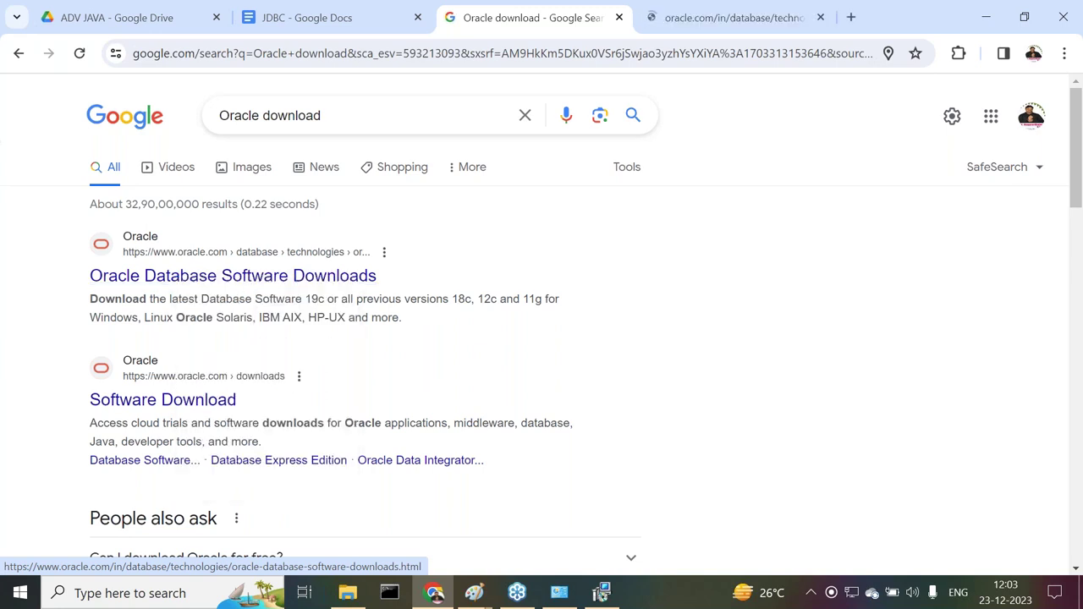
left_click(699, 20)
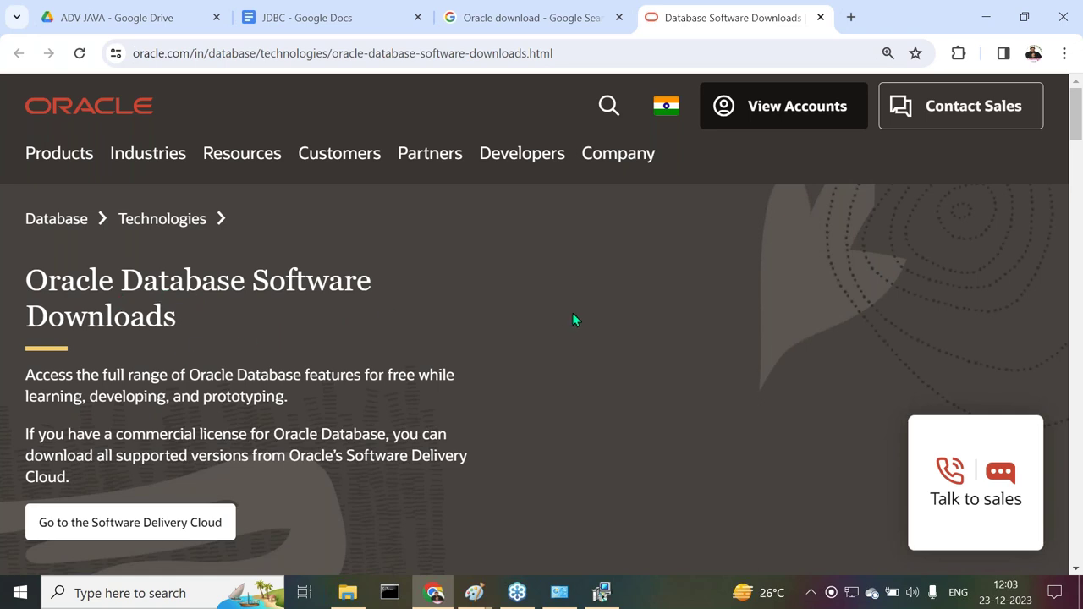
Close the chat panel and scroll to the Autonomous Database, Free and Enterprise Edition options
scroll(574, 315, "down", 1)
scroll(573, 320, "down", 3)
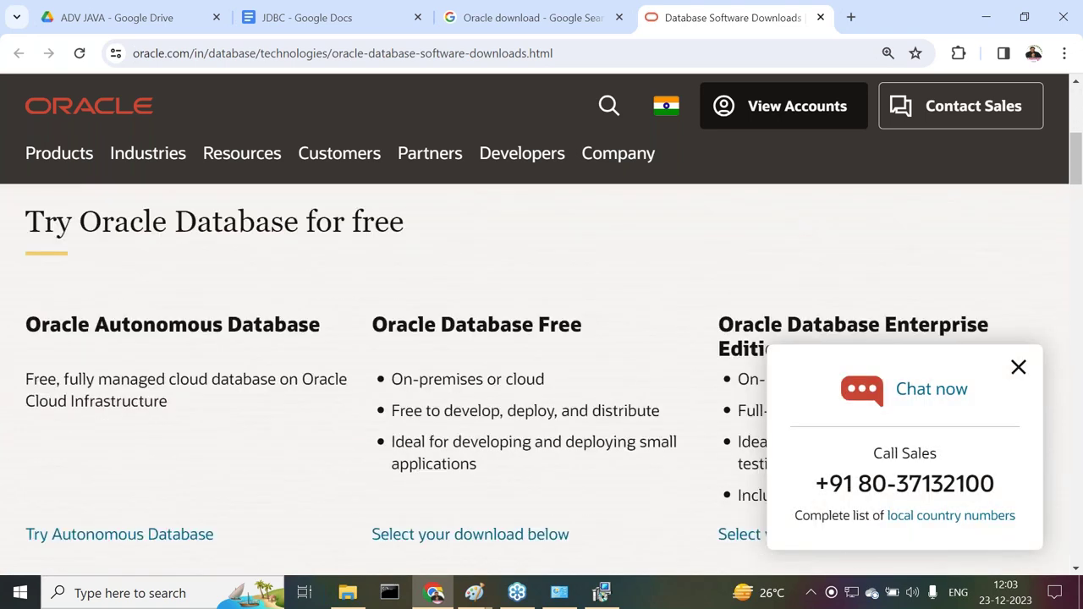
scroll(1021, 377, "down", 1)
left_click(1019, 370)
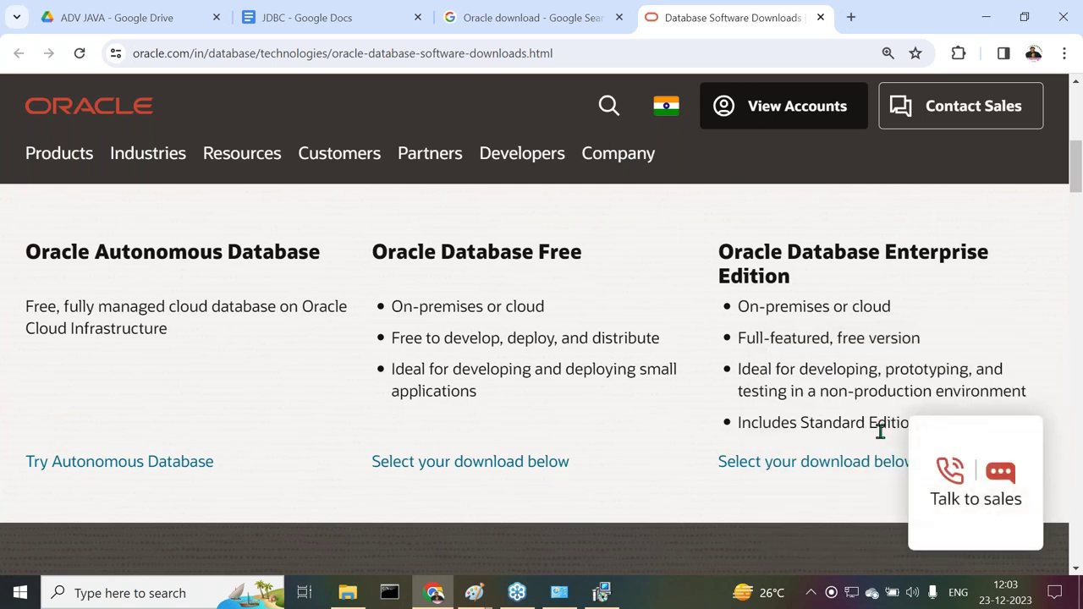
scroll(552, 374, "down", 1)
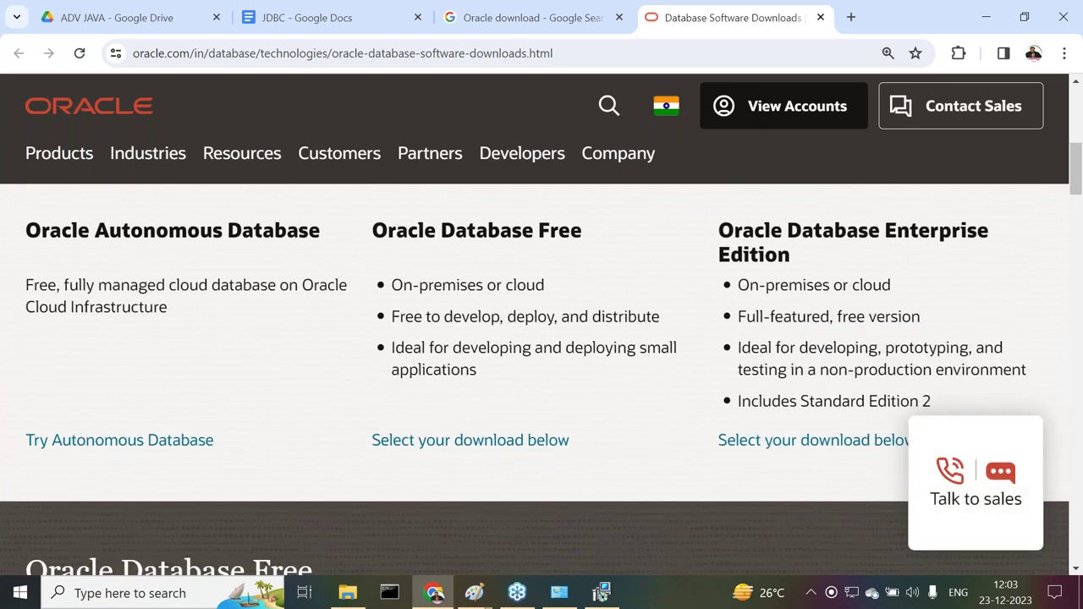
scroll(548, 375, "down", 5)
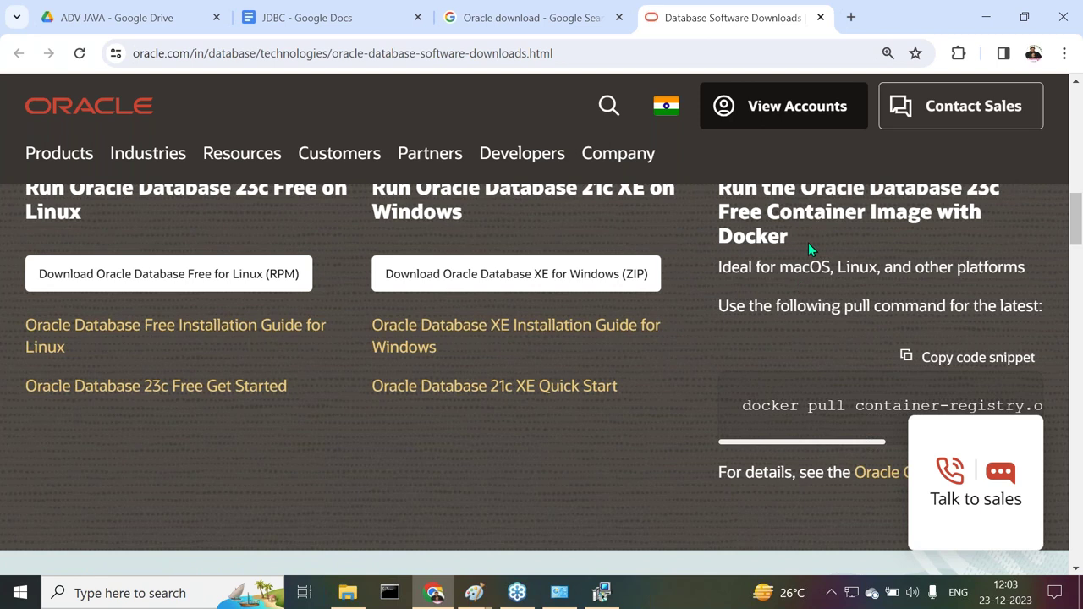
scroll(809, 243, "up", 1)
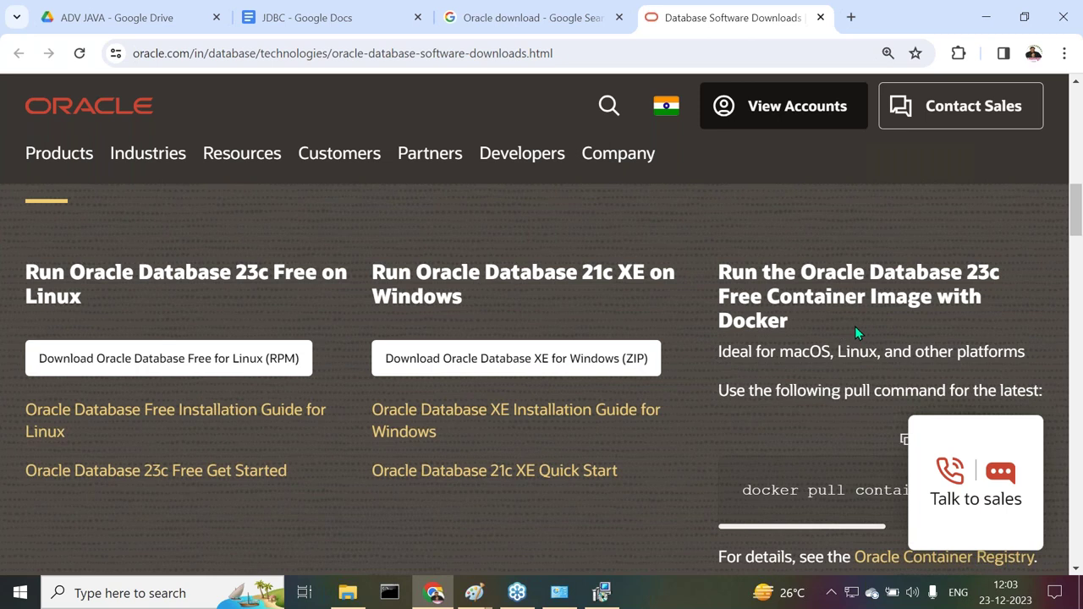
scroll(817, 282, "down", 1)
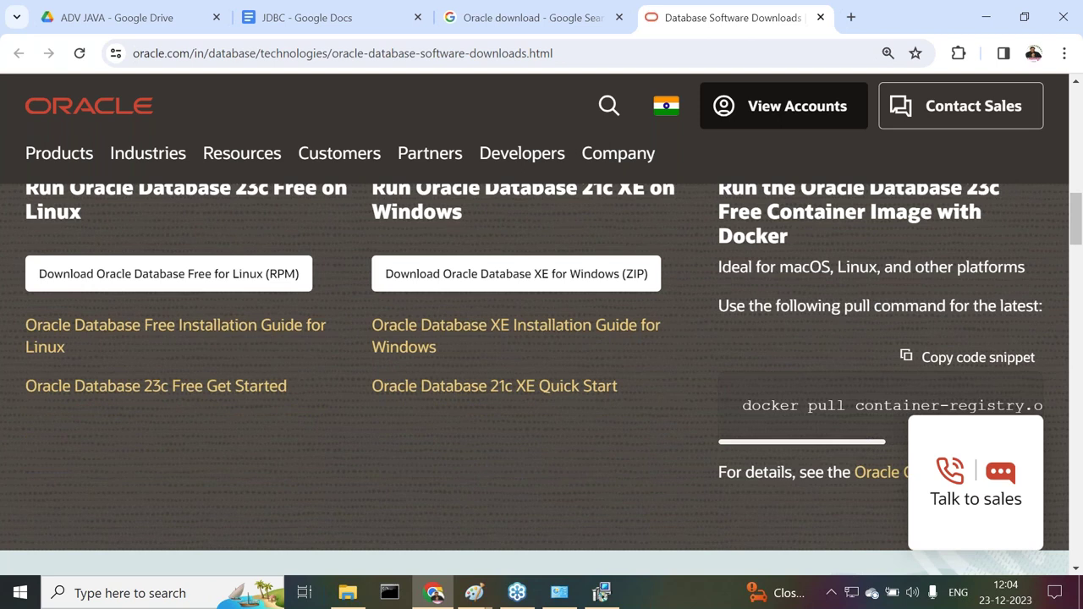
scroll(853, 323, "down", 2)
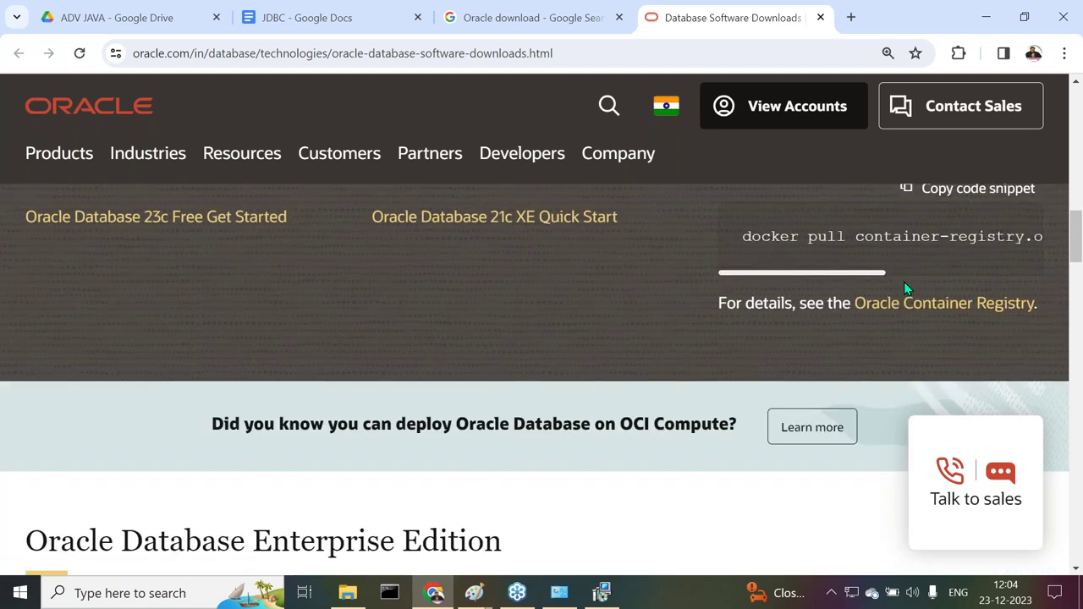
scroll(904, 289, "up", 1)
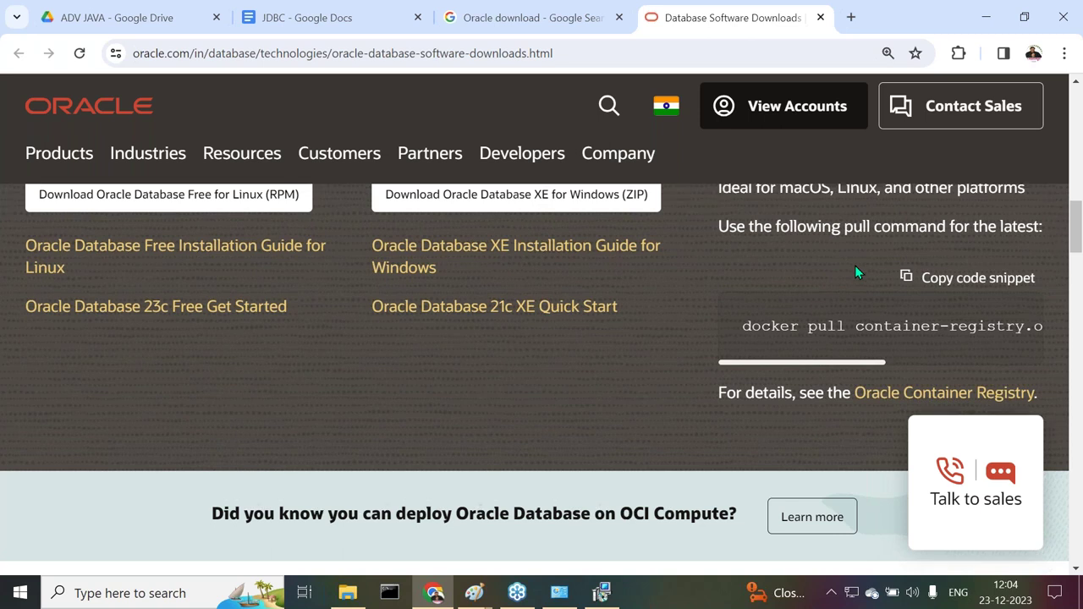
scroll(674, 365, "up", 2)
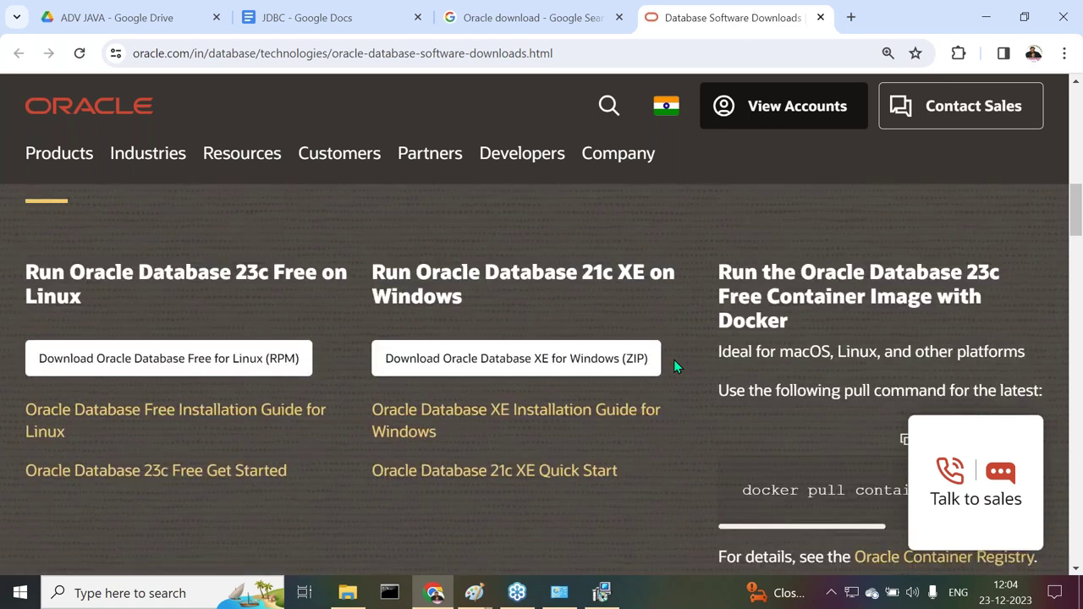
scroll(674, 360, "down", 1)
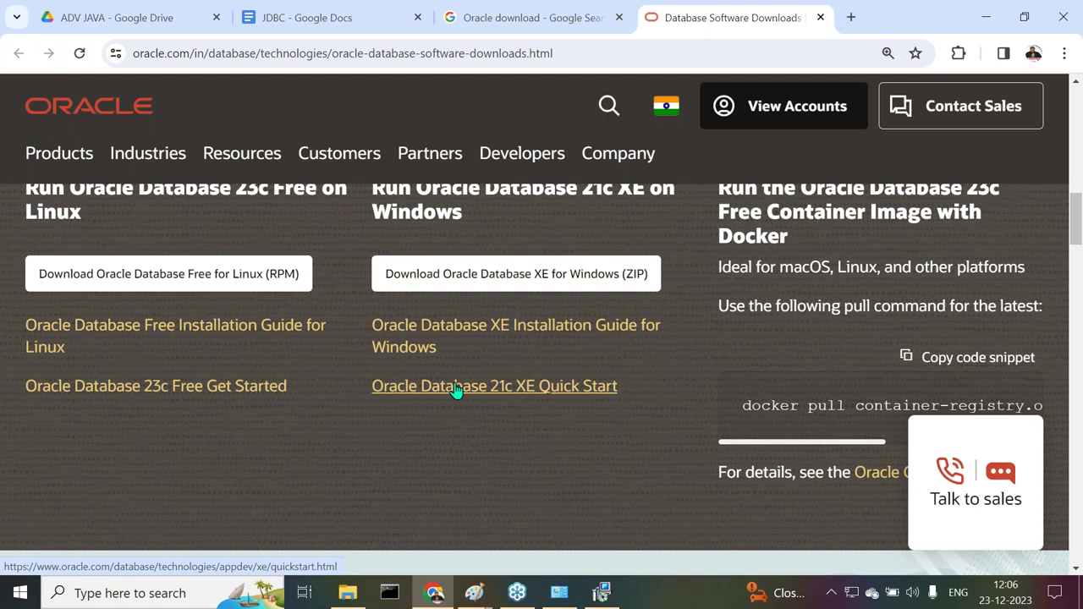
Start the Oracle Database XE for Windows ZIP download and copy the downloads page URL
left_click(440, 274)
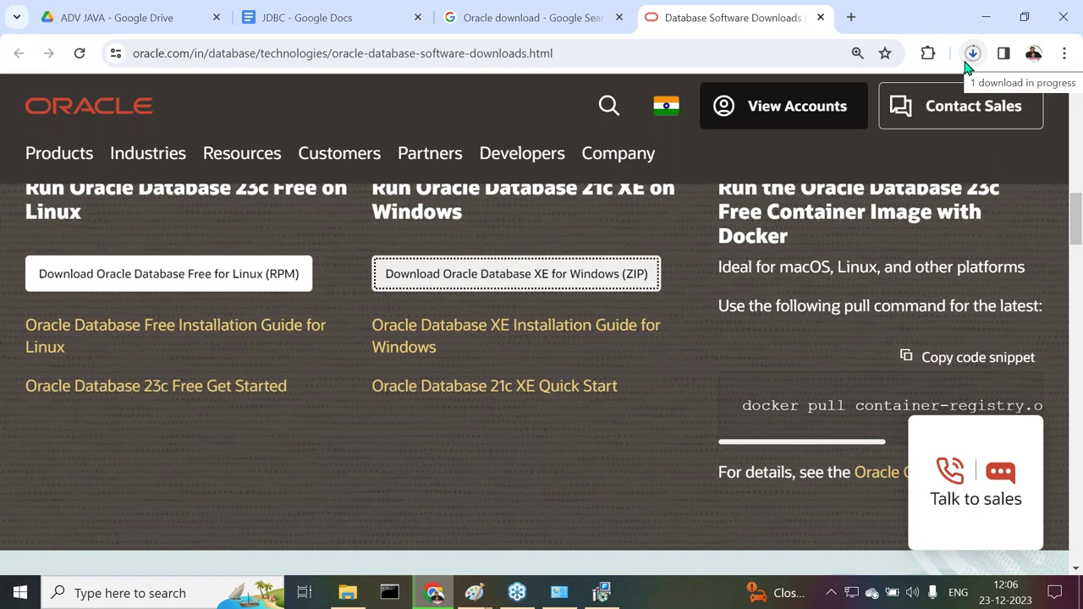
left_click(592, 52)
key("ctrl+c")
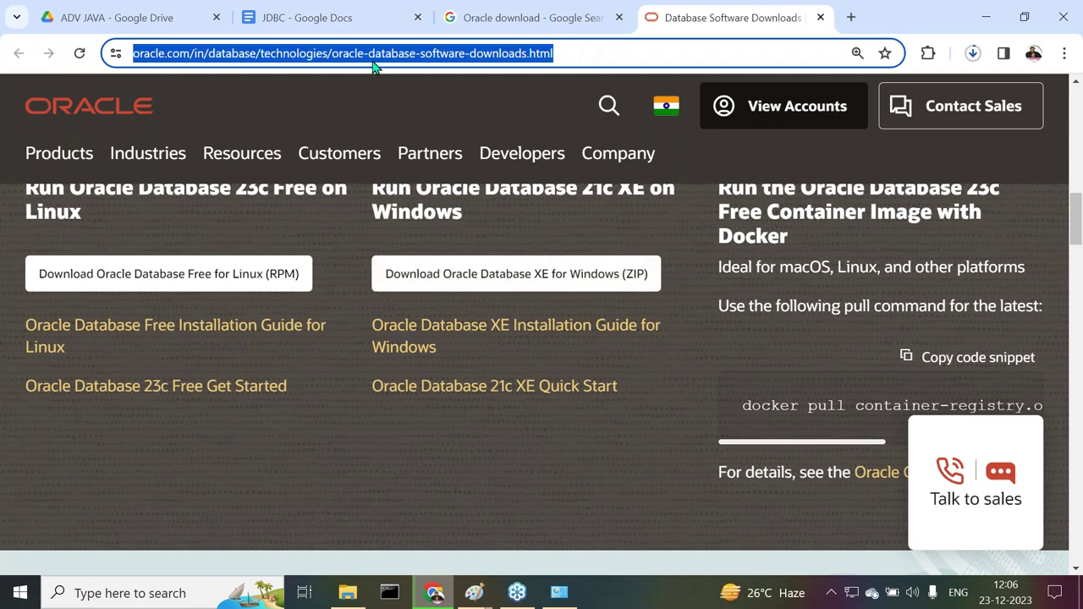
left_click(328, 29)
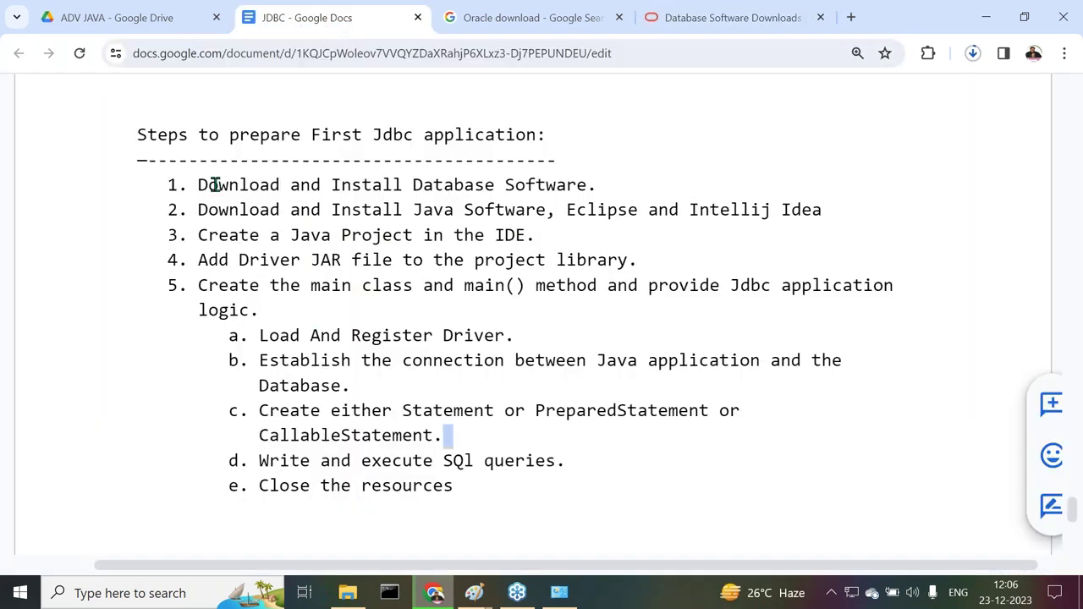
Add the heading 'INstallation Process of Oracle Database:' with a dashed underline below the notes
left_click_drag(195, 184, 585, 176)
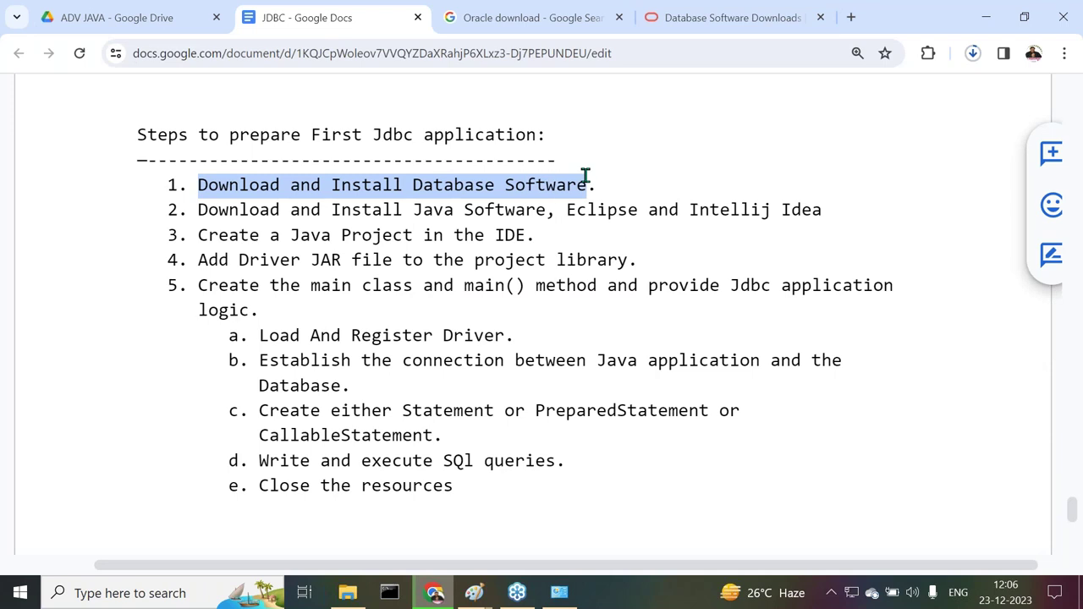
scroll(440, 338, "down", 3)
left_click(176, 254)
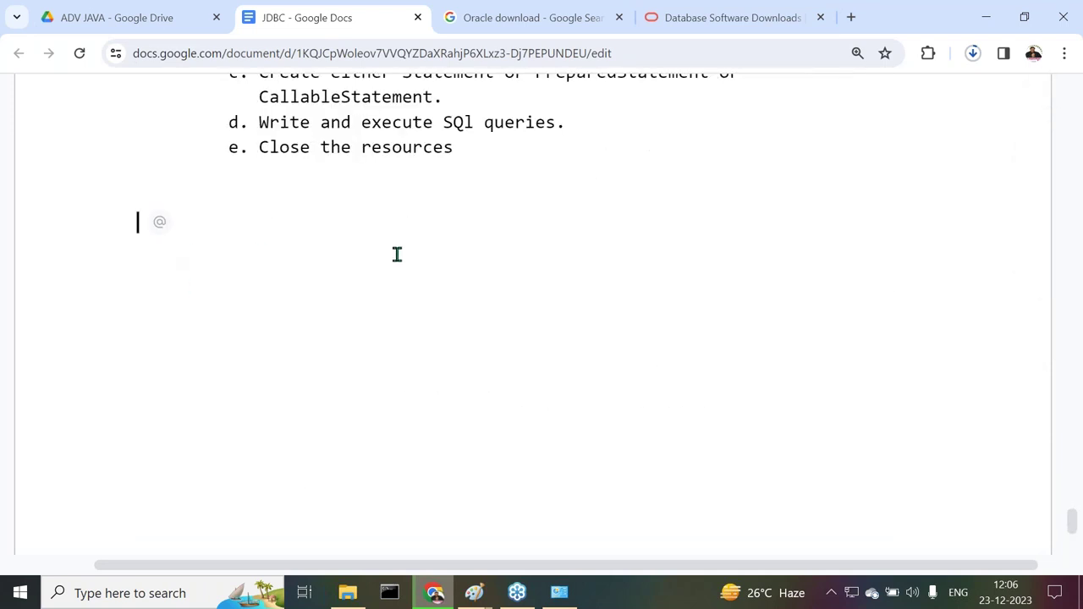
type("INstallation P")
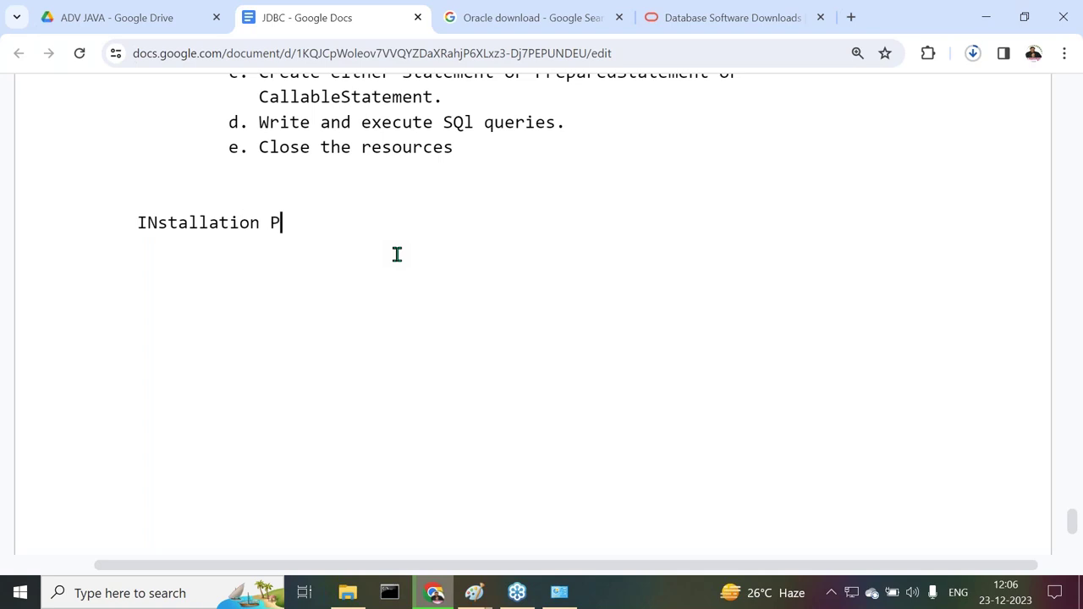
type("rocess of O")
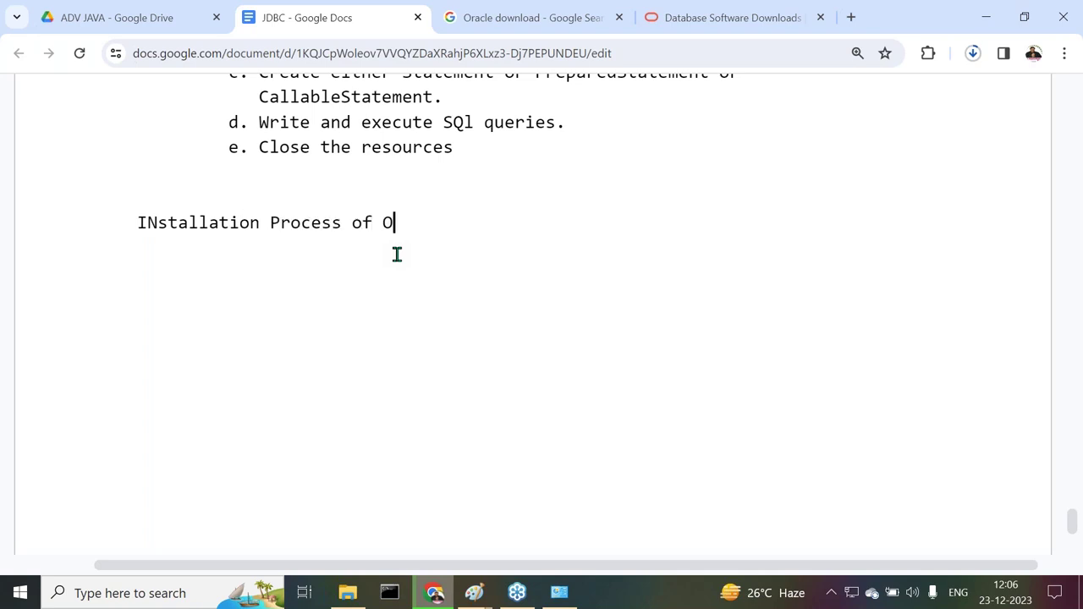
type("racle Database:")
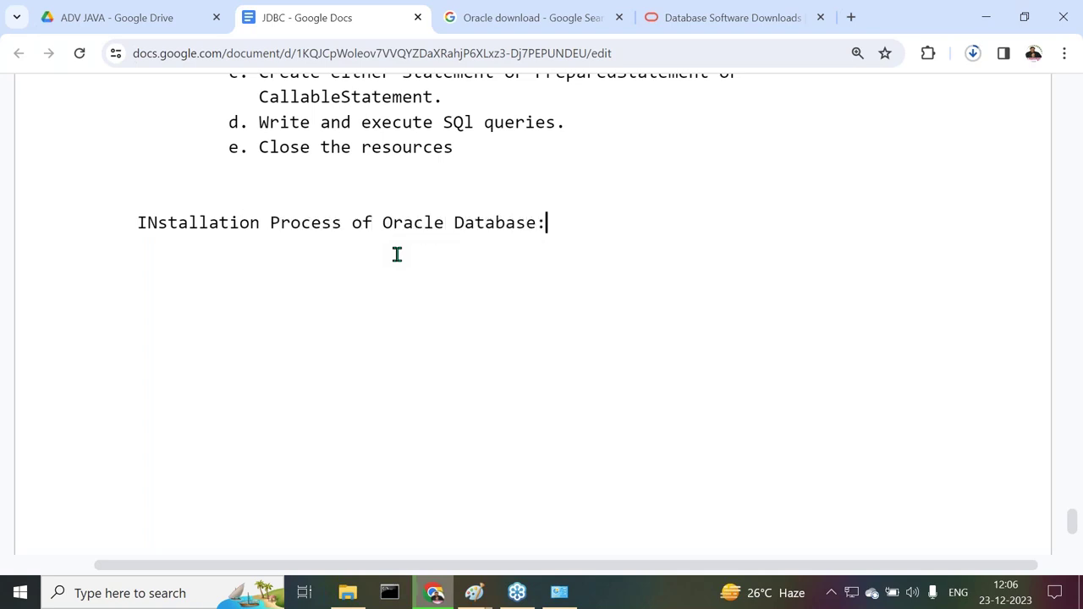
key("Return")
type("------------------------------------------")
key("Return")
Add step '1. Download Oracle Software from the following link.' followed by the pasted Oracle URL
type("1. Download O")
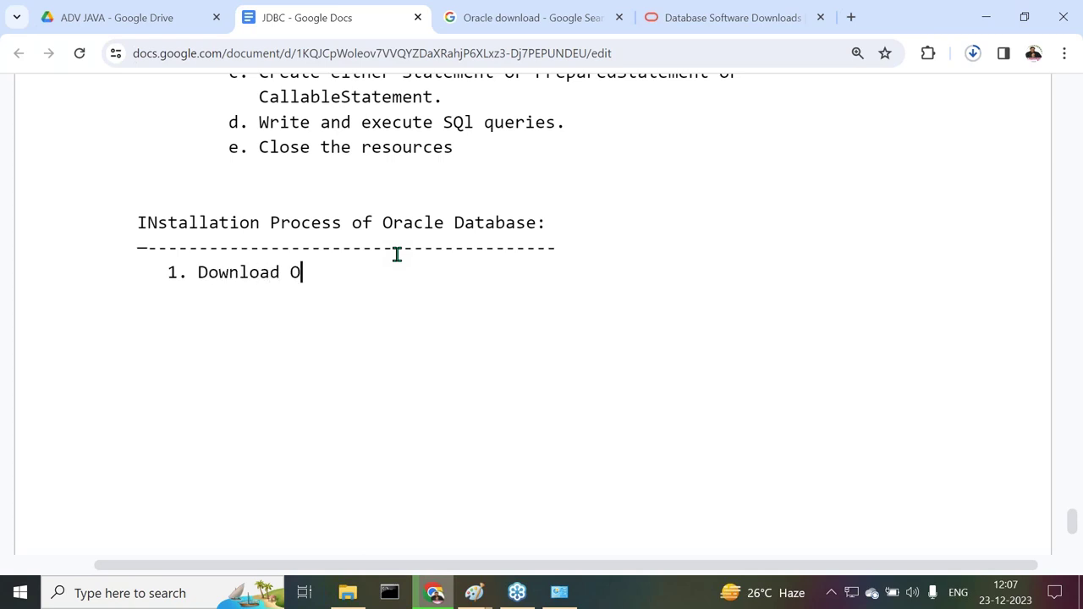
type("racle Software")
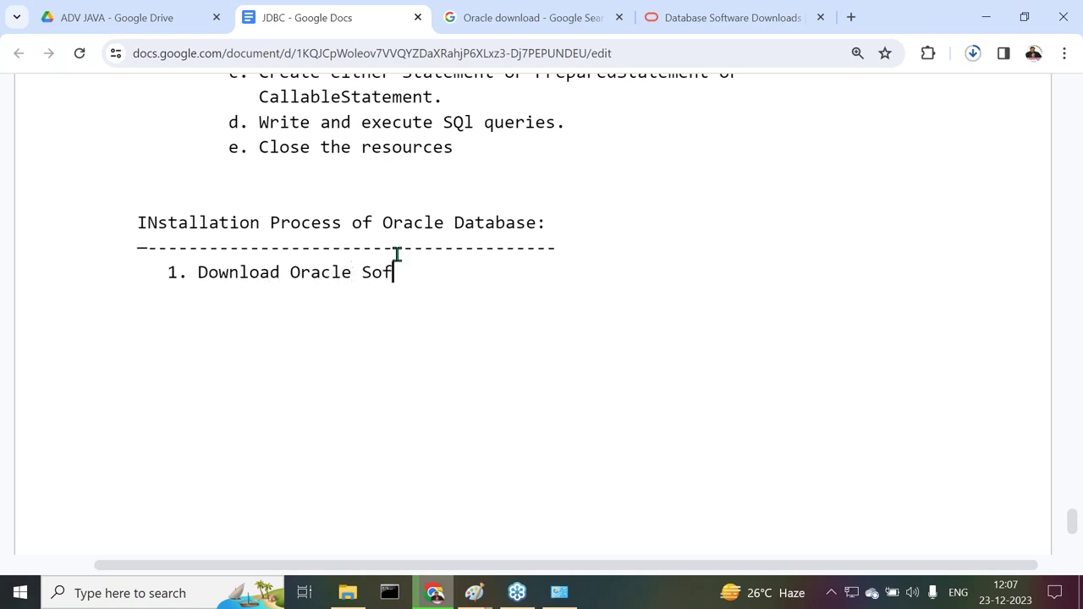
type("from")
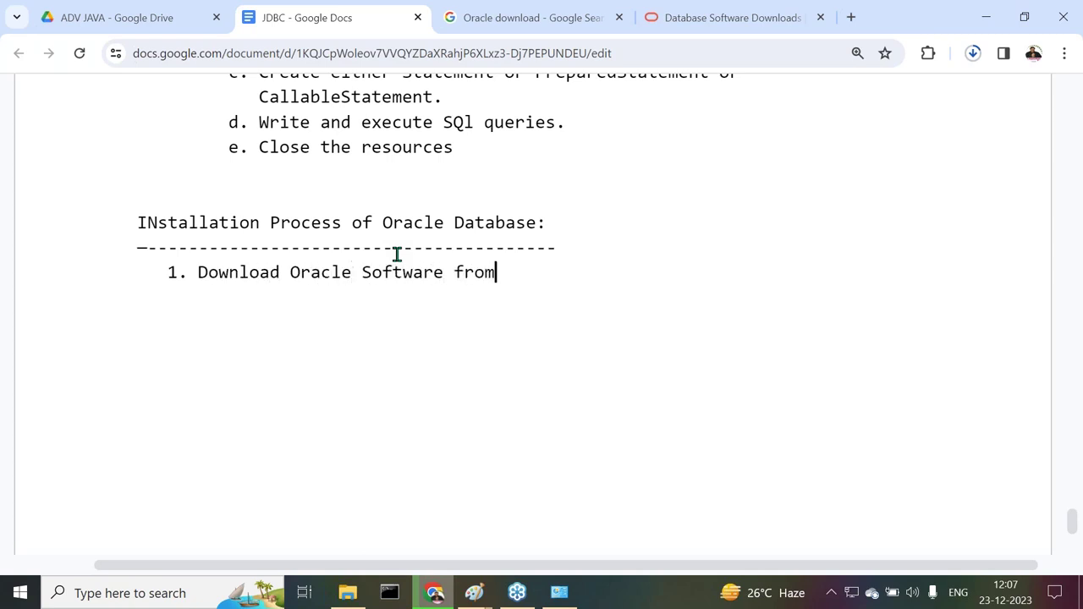
type(" the following link.")
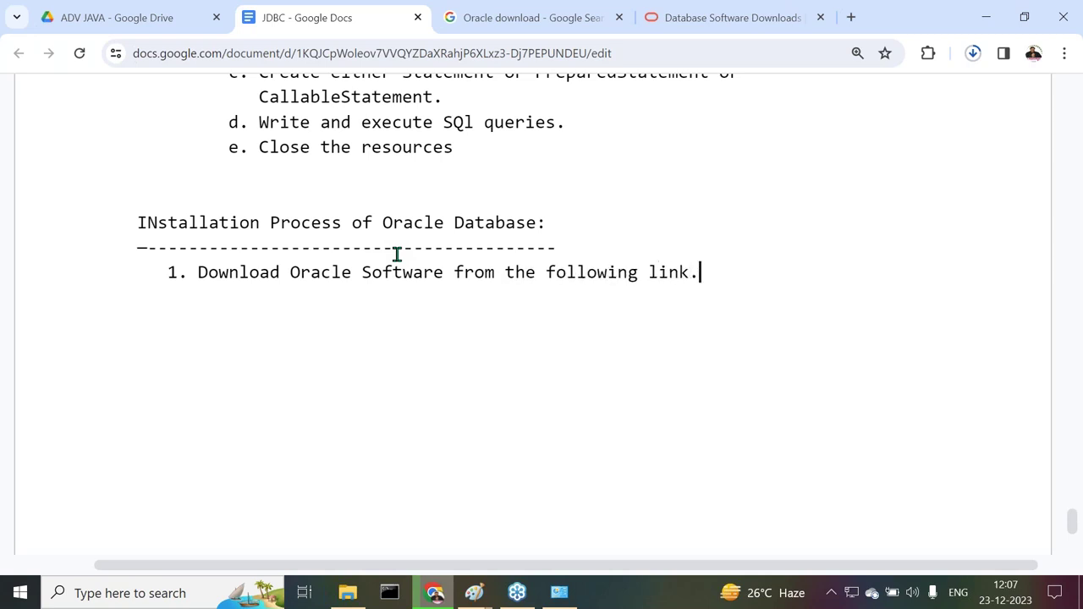
key("Return")
key("BackSpace")
key("ctrl+v")
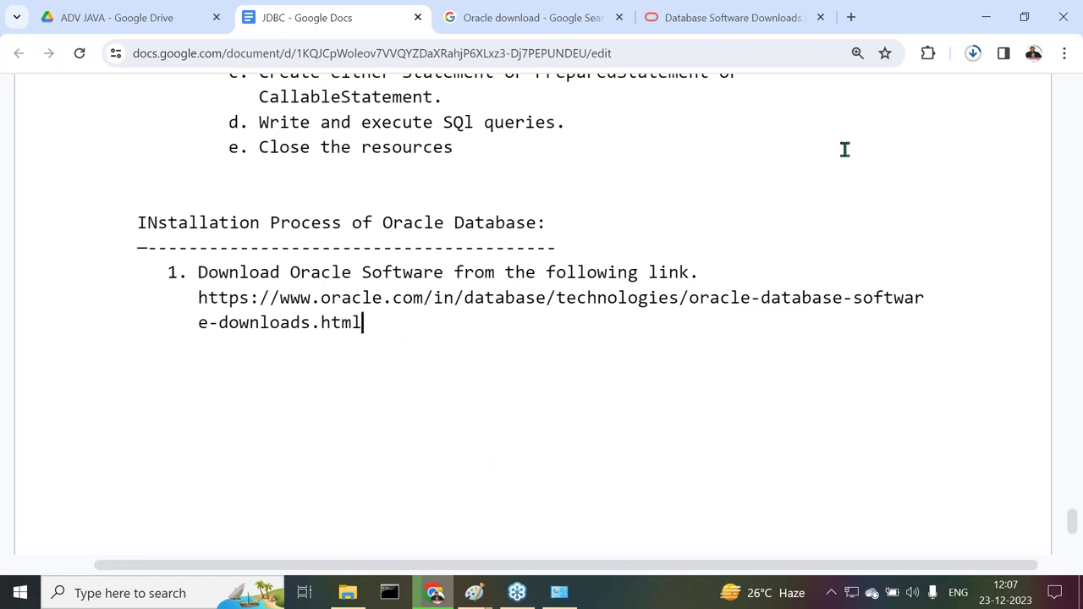
left_click(973, 53)
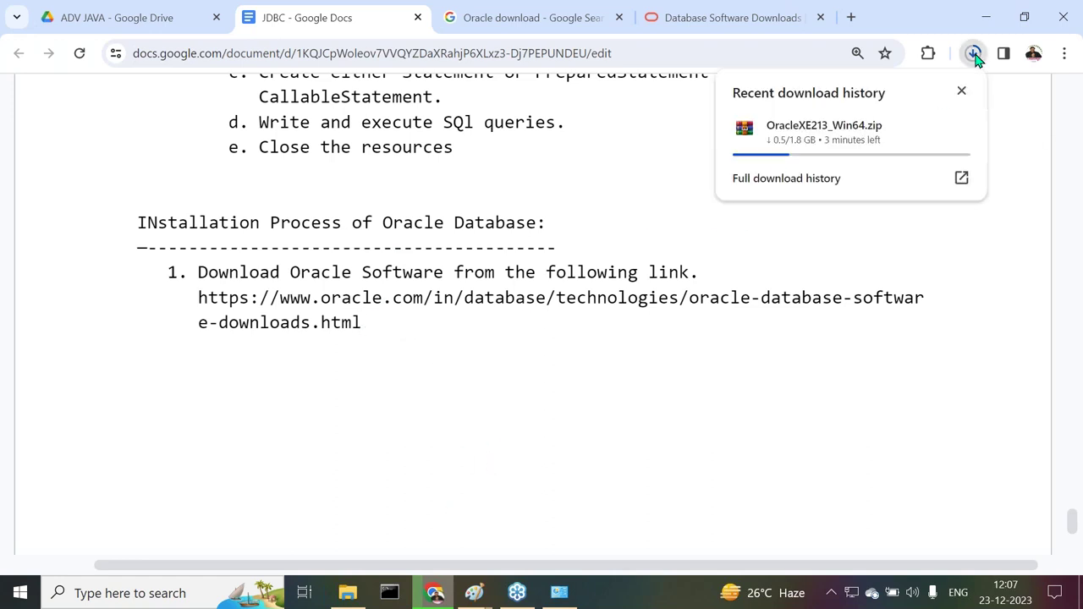
Switch from Chrome to the Control Panel's Programs and Features window
mouse_move(811, 149)
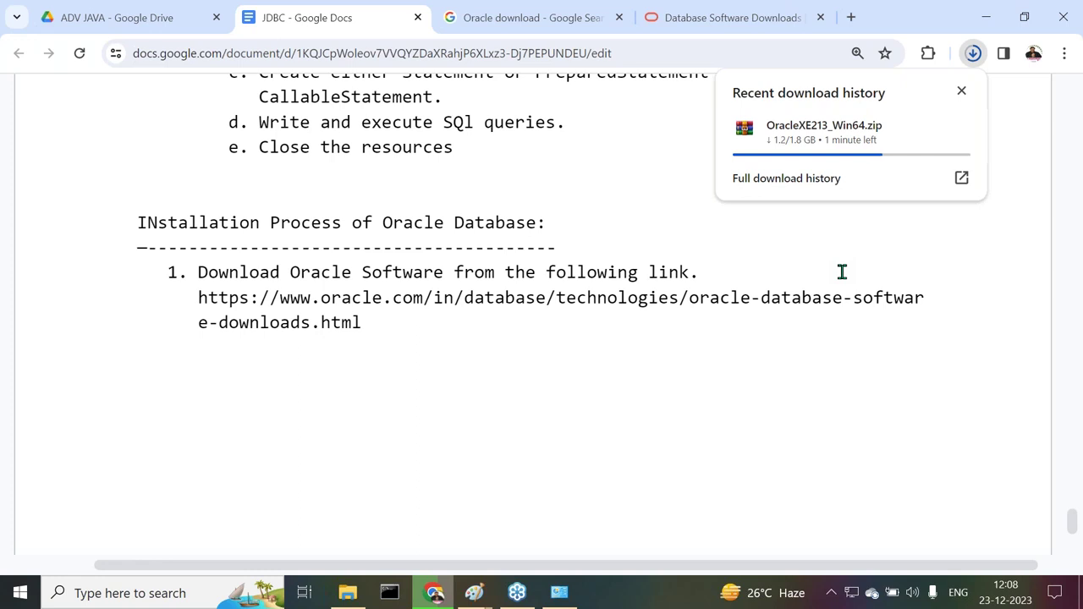
mouse_move(836, 161)
mouse_move(558, 603)
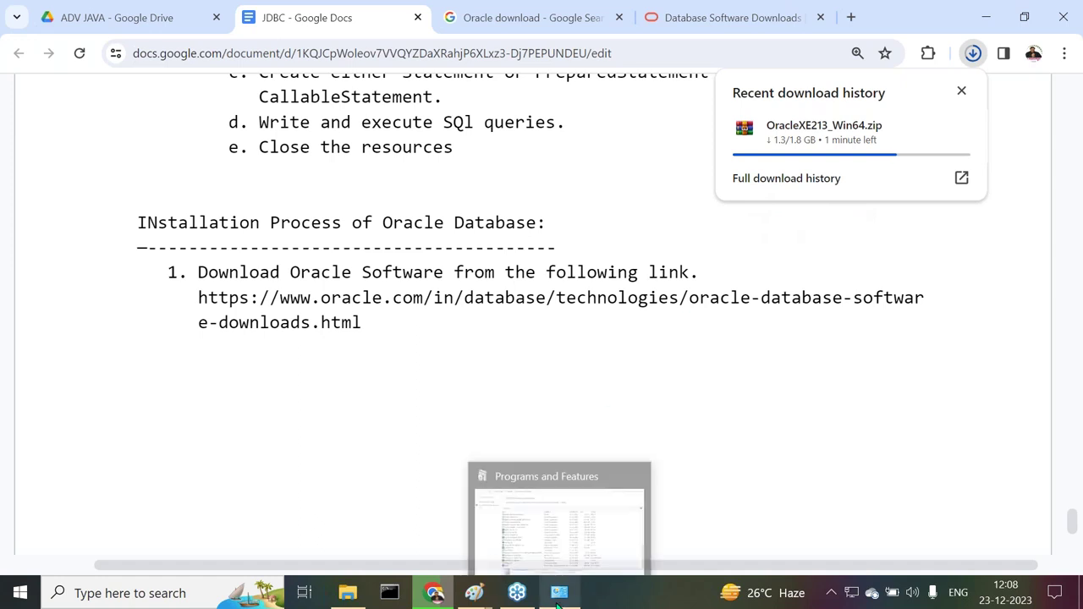
left_click(502, 513)
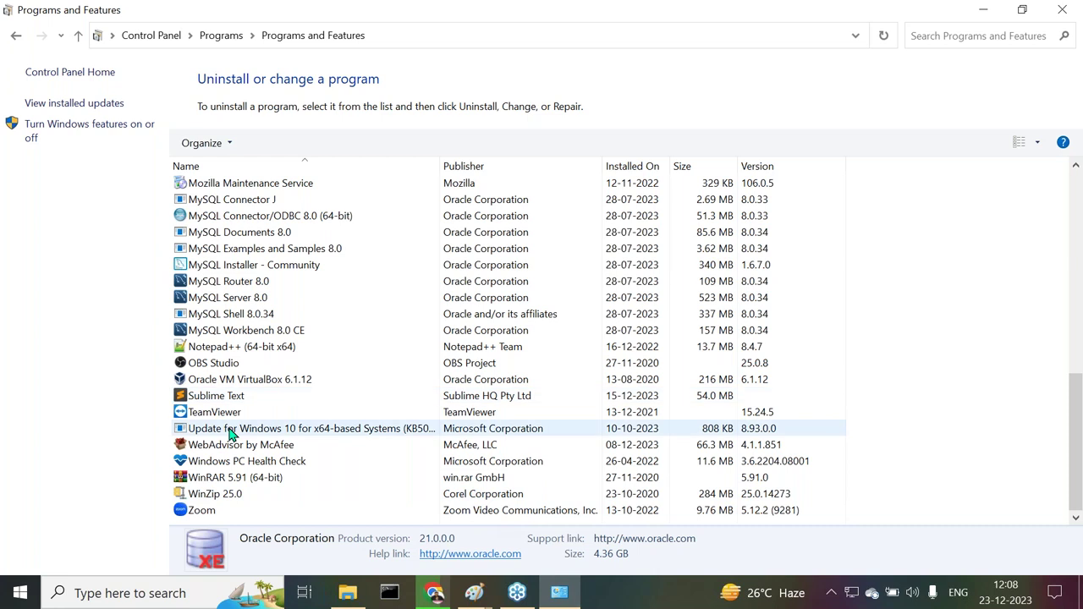
Refresh the installed programs list, scroll through the 52 entries, then go back to Chrome
right_click(921, 300)
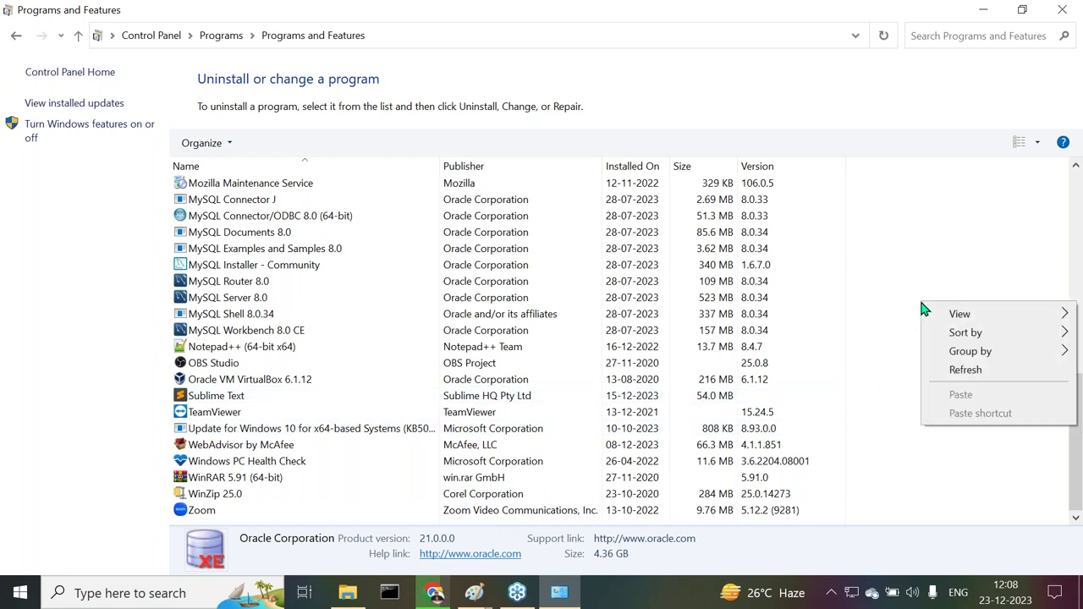
left_click(954, 379)
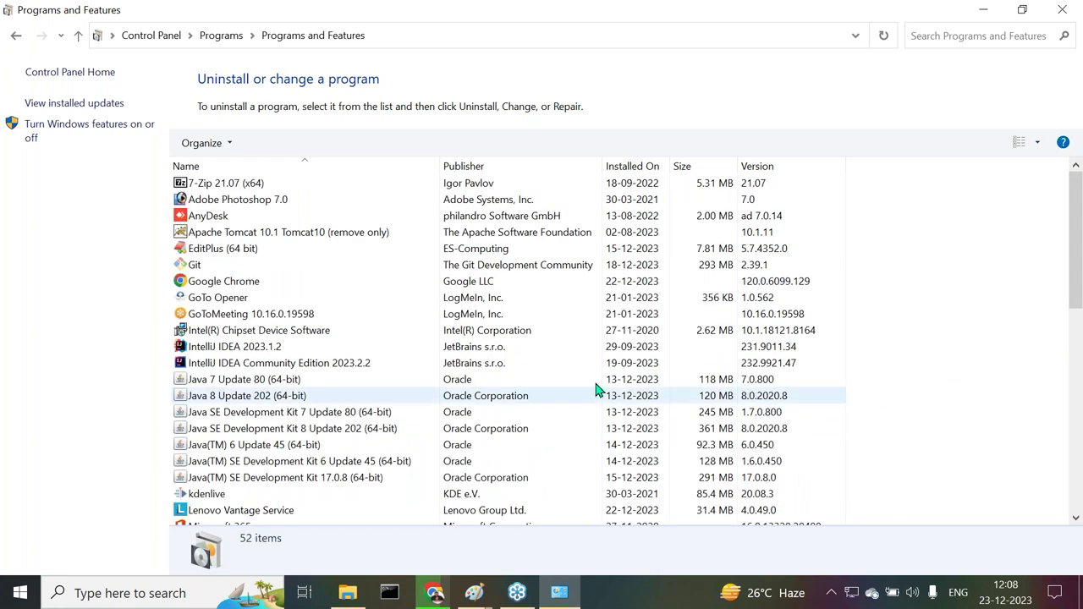
scroll(309, 390, "down", 9)
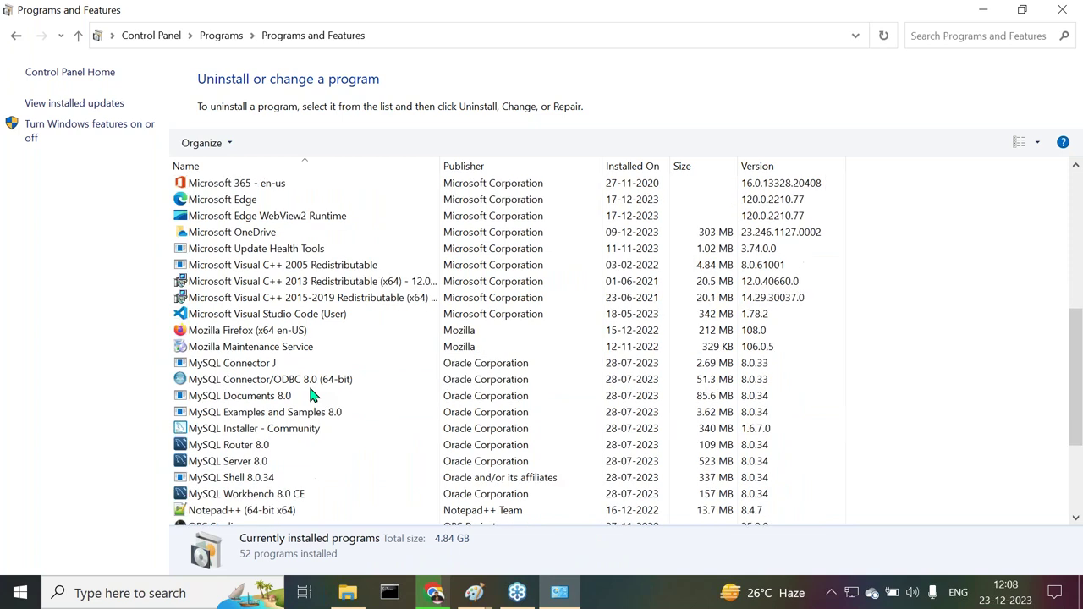
scroll(313, 395, "down", 1)
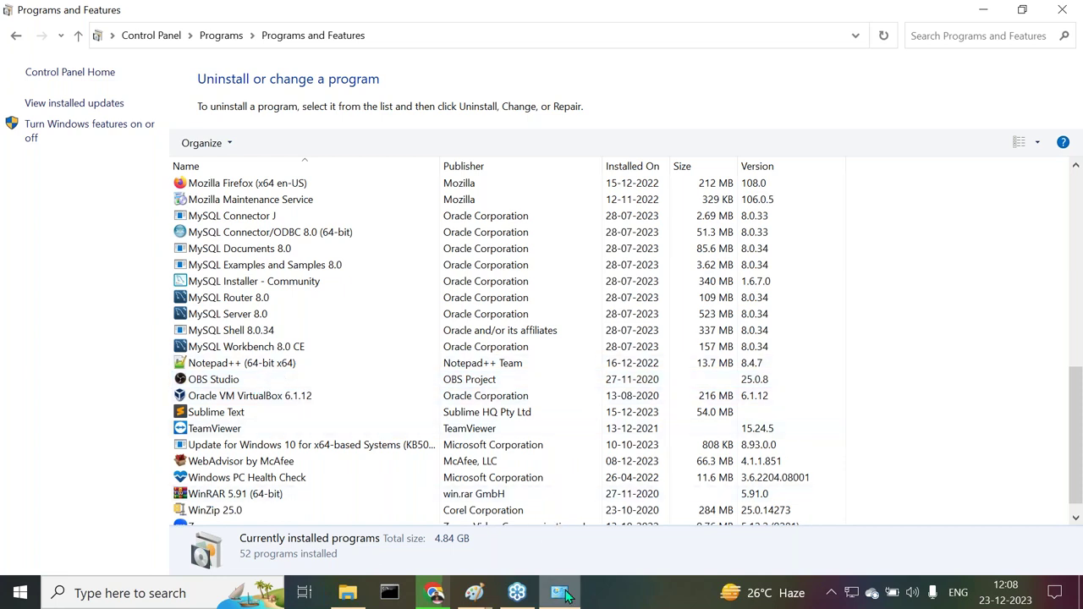
mouse_move(519, 599)
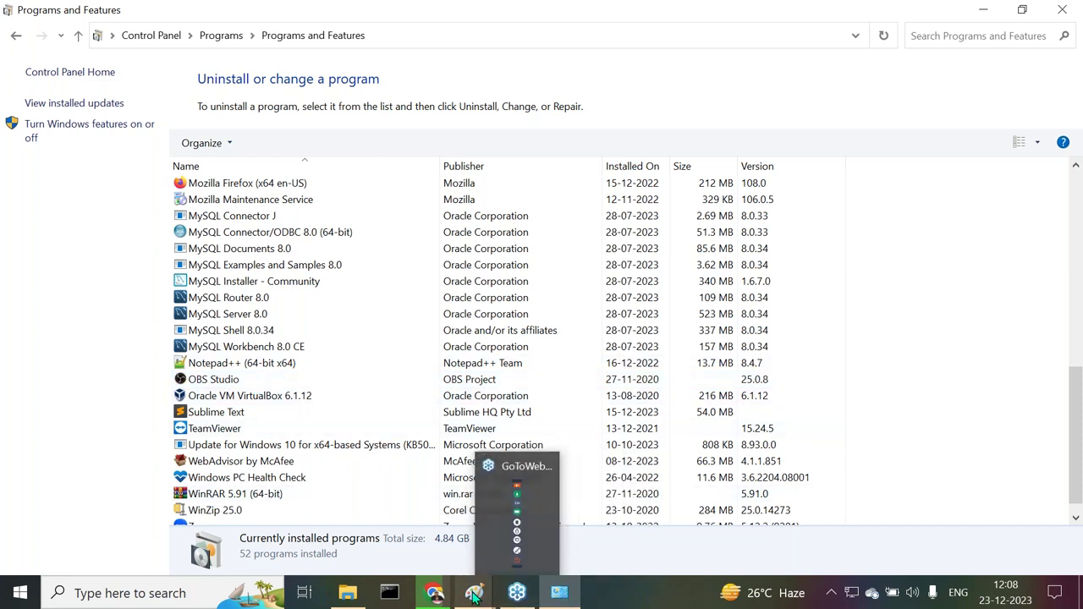
mouse_move(431, 595)
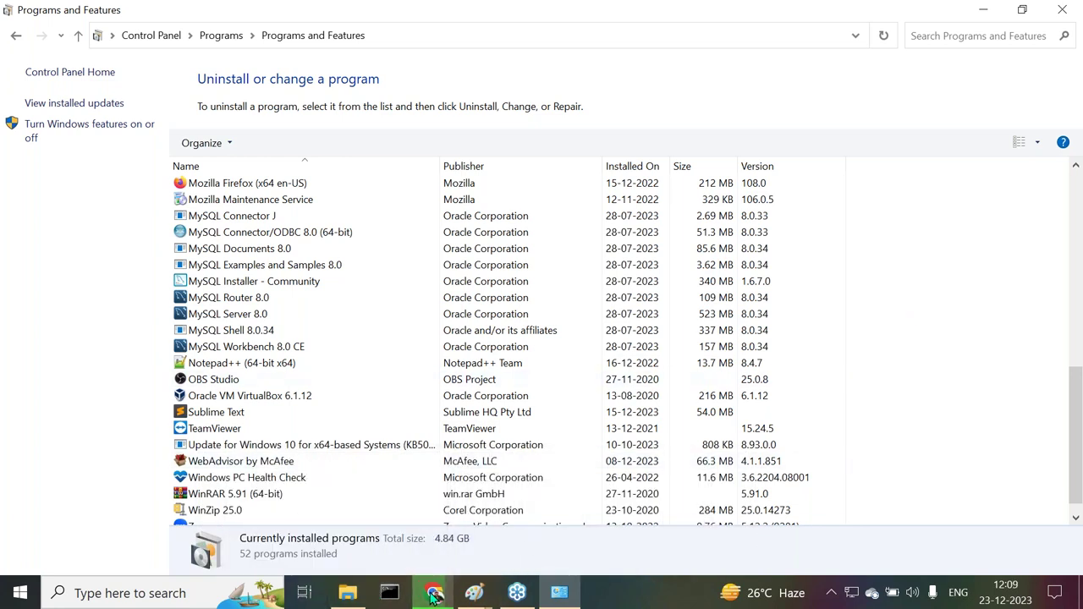
left_click(434, 594)
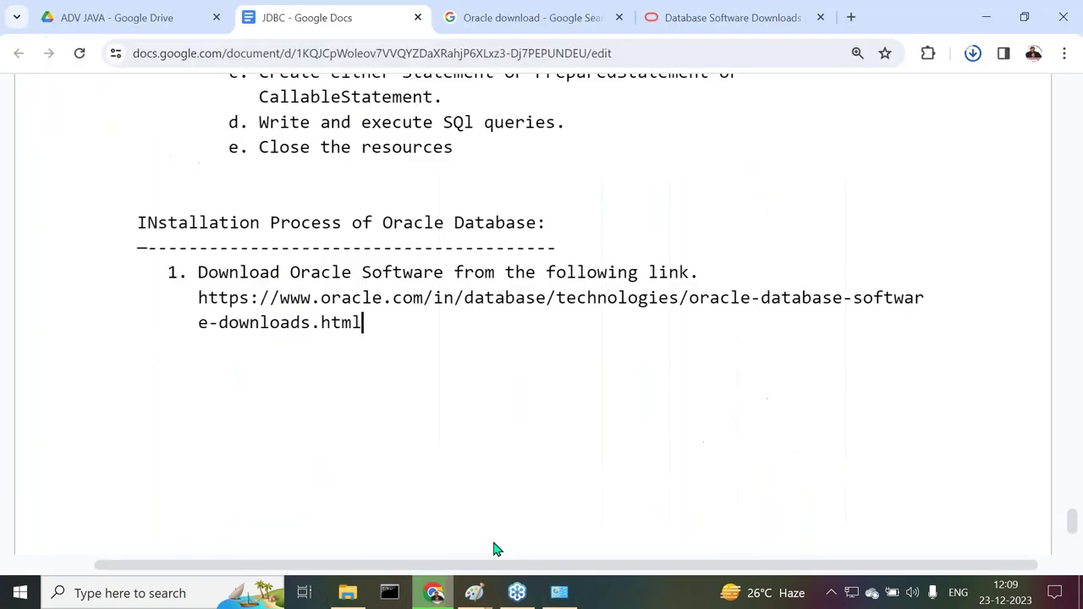
Confirm OracleXE213_Win64.zip finished downloading and show it in its Downloads folder
left_click(974, 55)
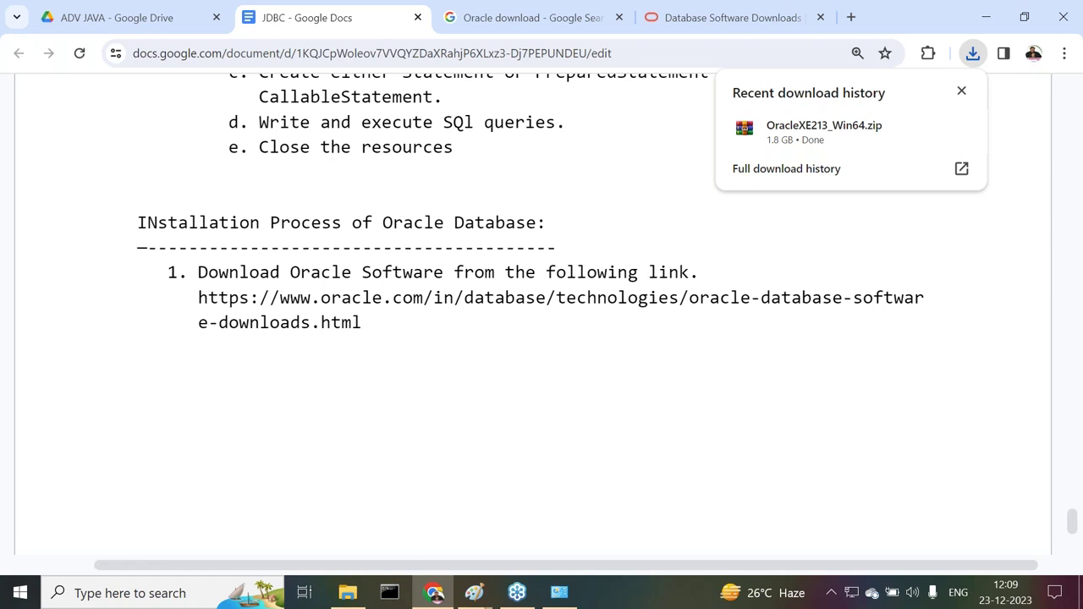
left_click(929, 133)
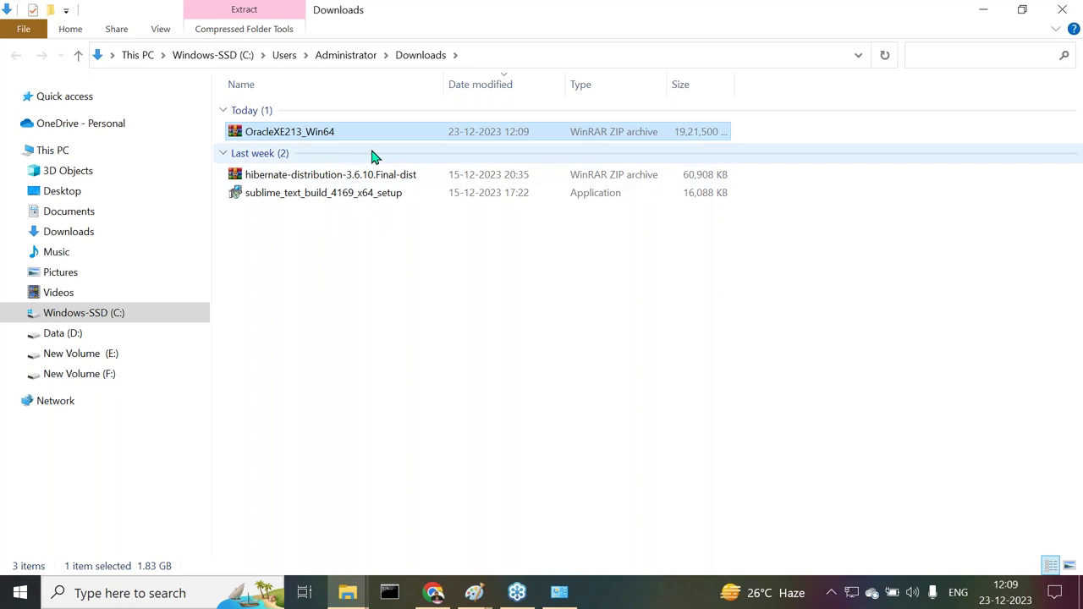
Copy the OracleXE213_Win64 zip and navigate to E:\softwares\Databases\Oracle
right_click(290, 138)
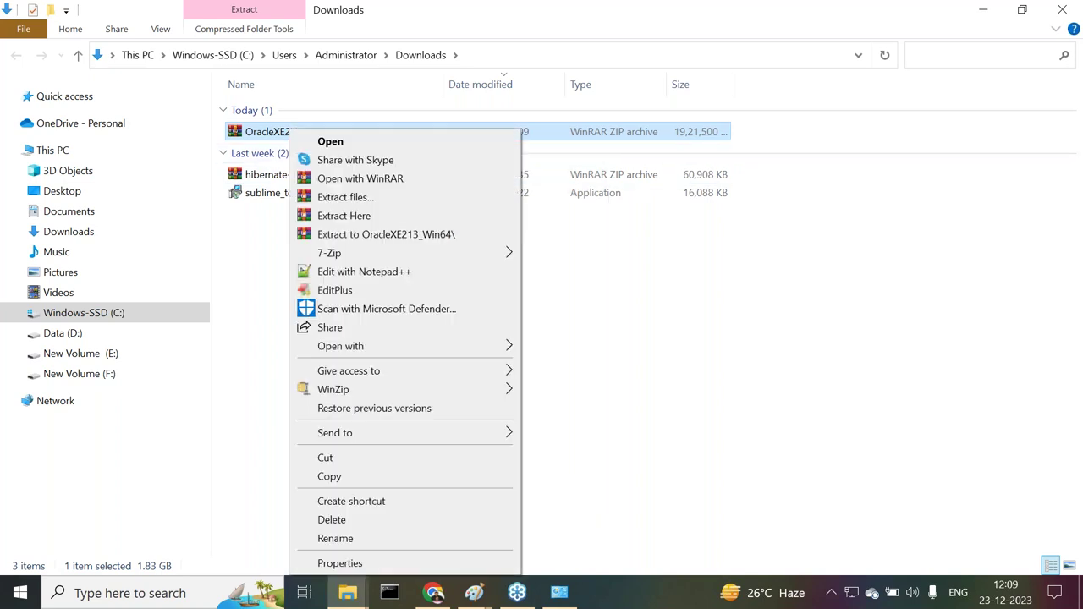
left_click(328, 478)
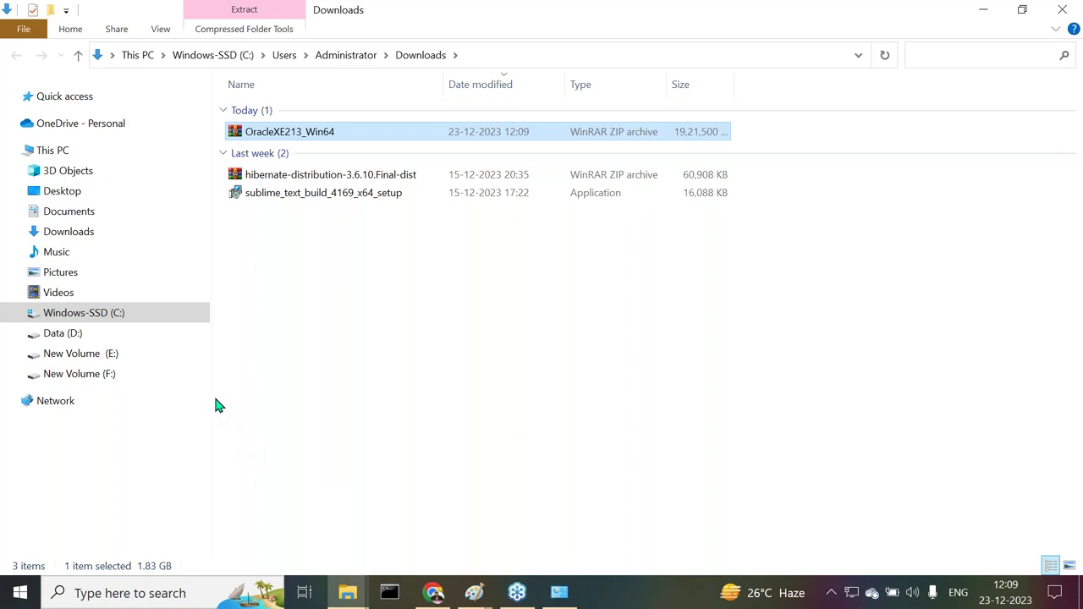
left_click(105, 362)
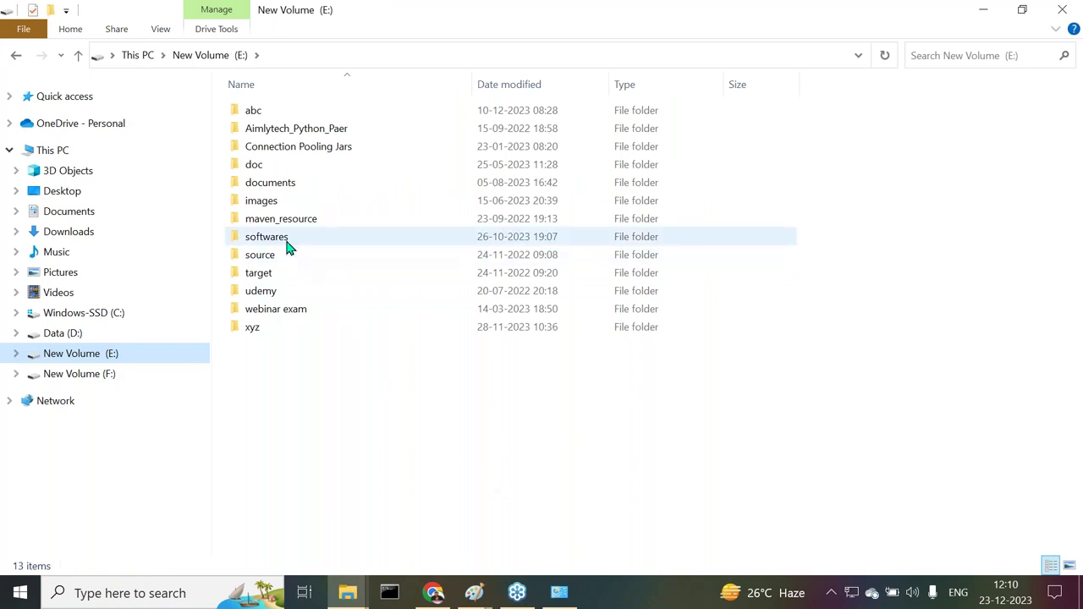
double_click(284, 237)
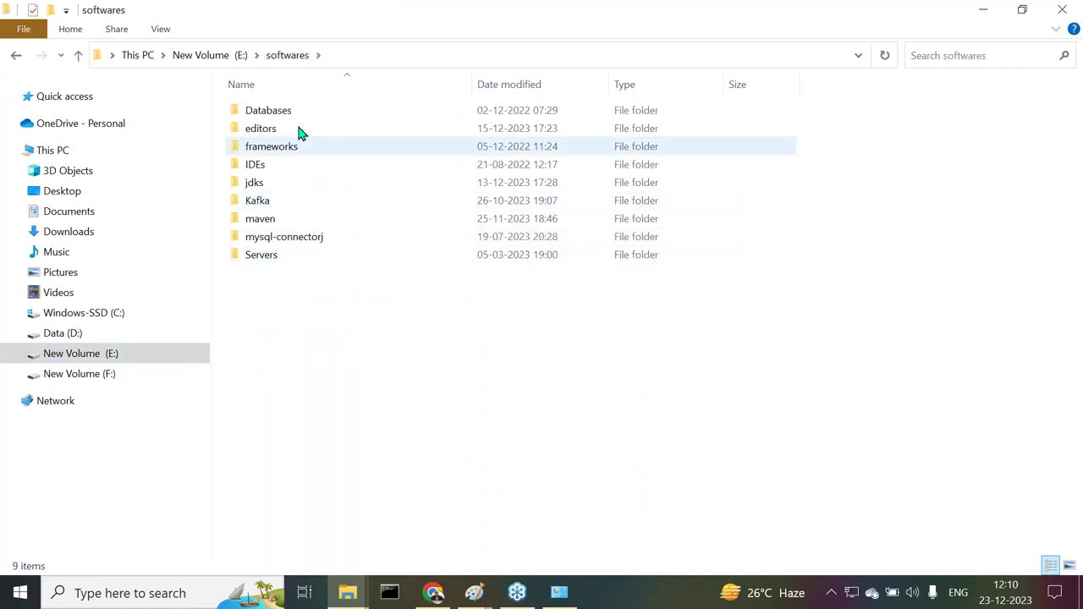
double_click(293, 111)
double_click(280, 131)
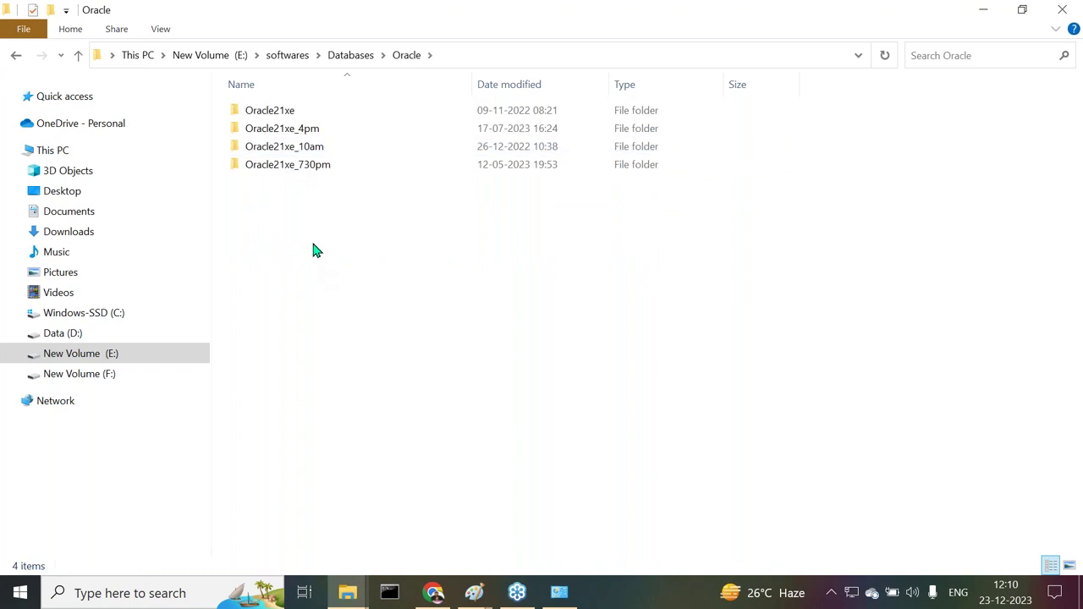
right_click(300, 209)
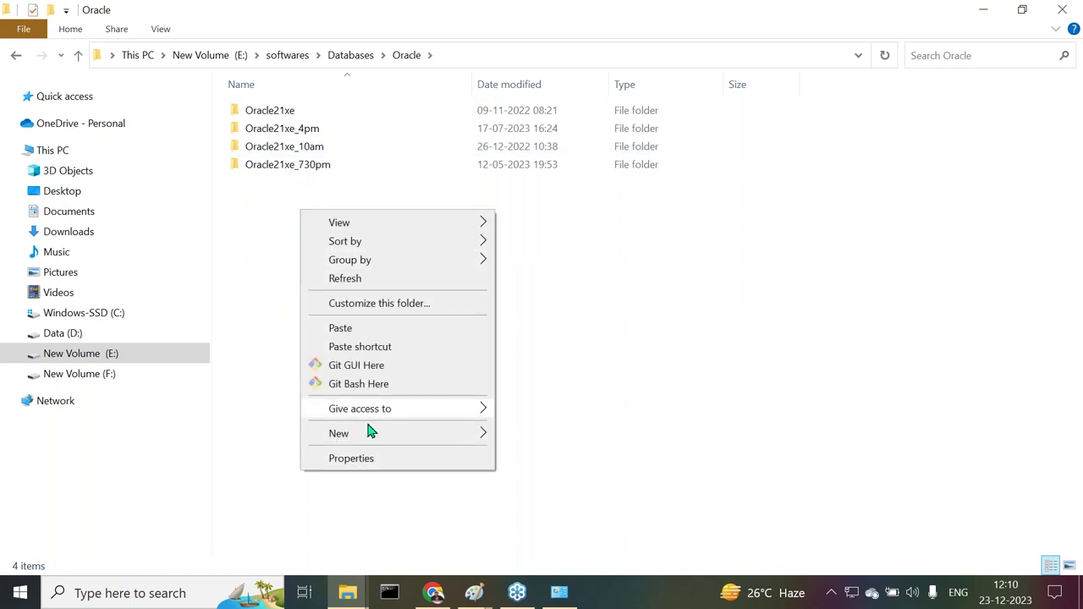
Create folder Oracle21xe_1130AM and paste the OracleXE213_Win64 zip into it
mouse_move(472, 442)
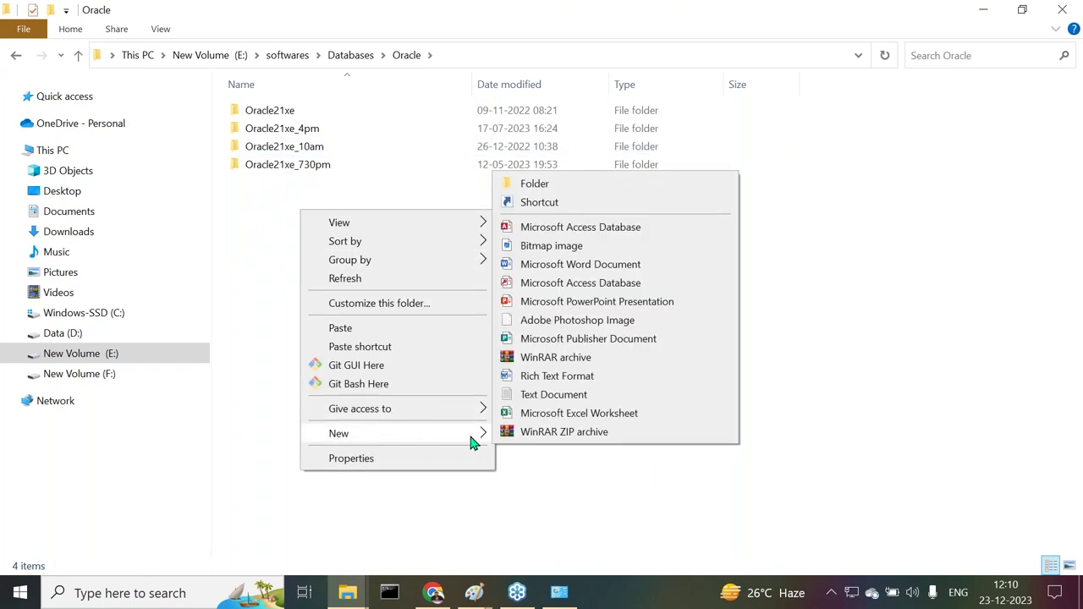
left_click(533, 186)
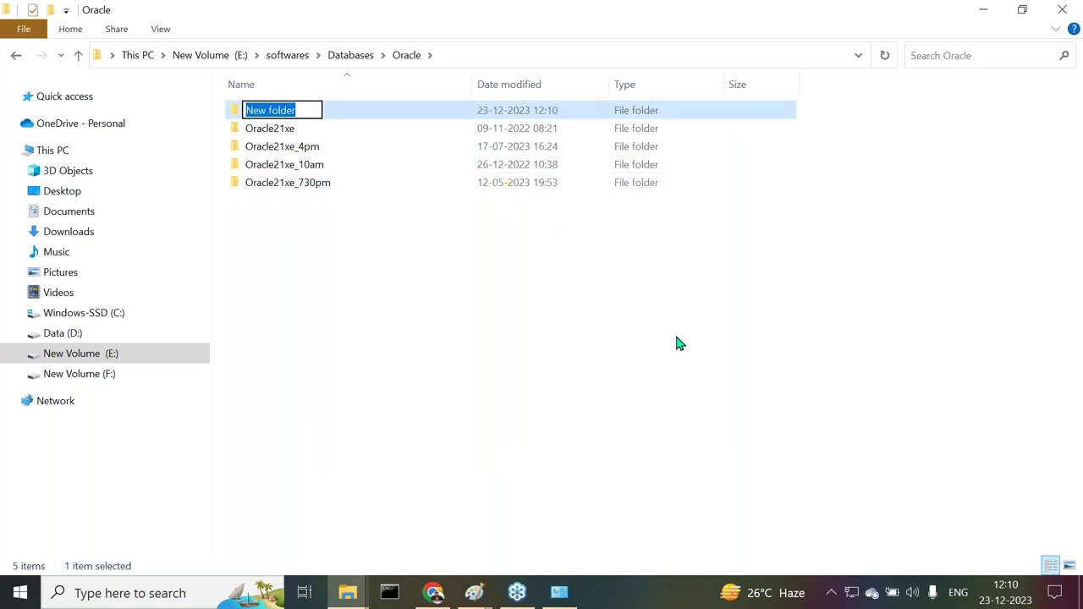
type("Oracl")
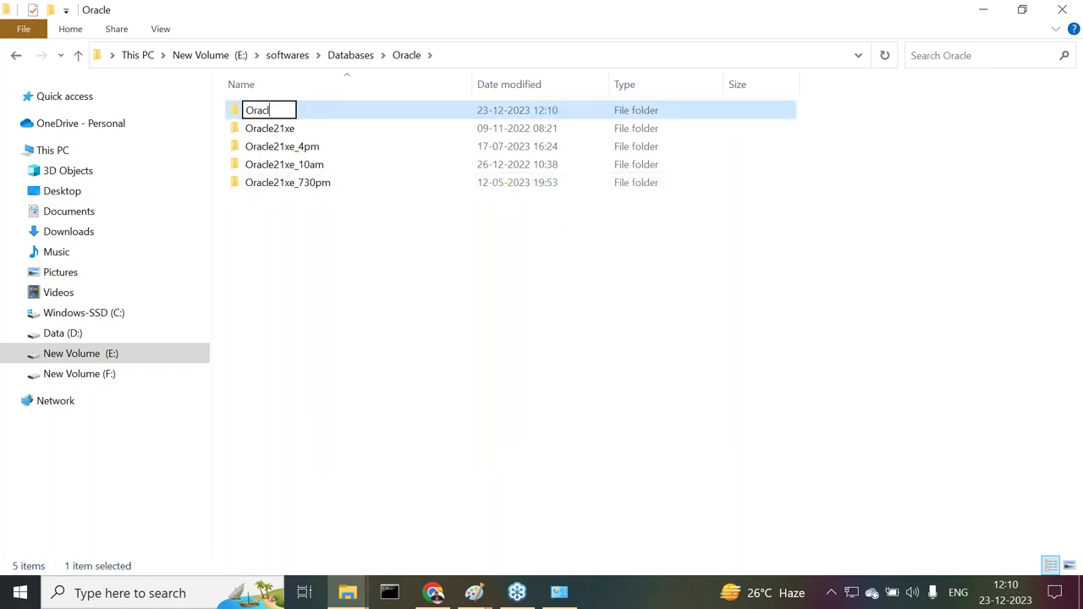
type("e21xe")
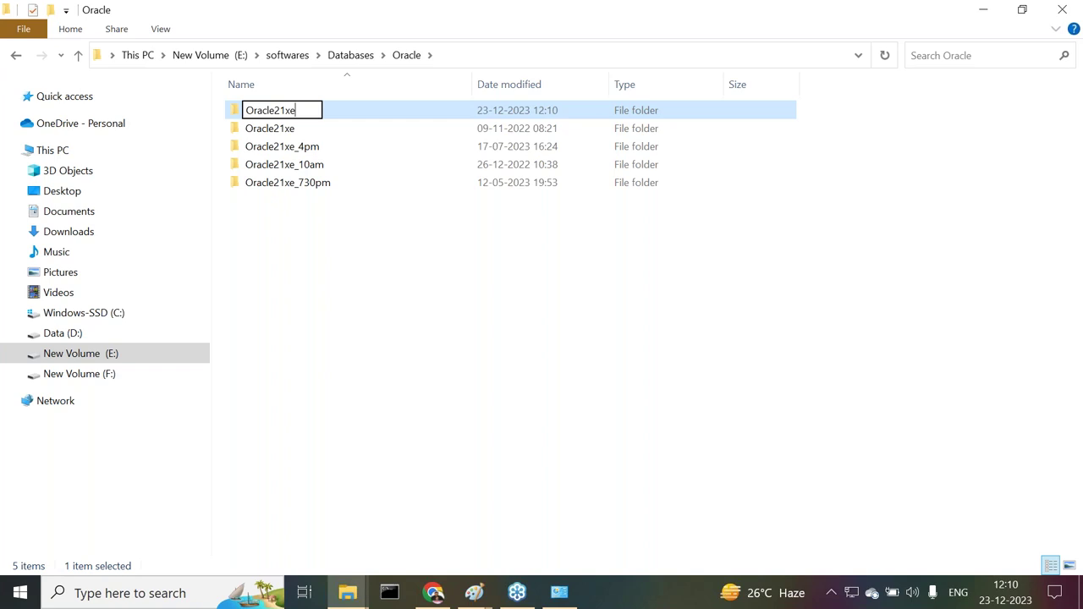
type("_1130AM")
key("Return")
key("Return")
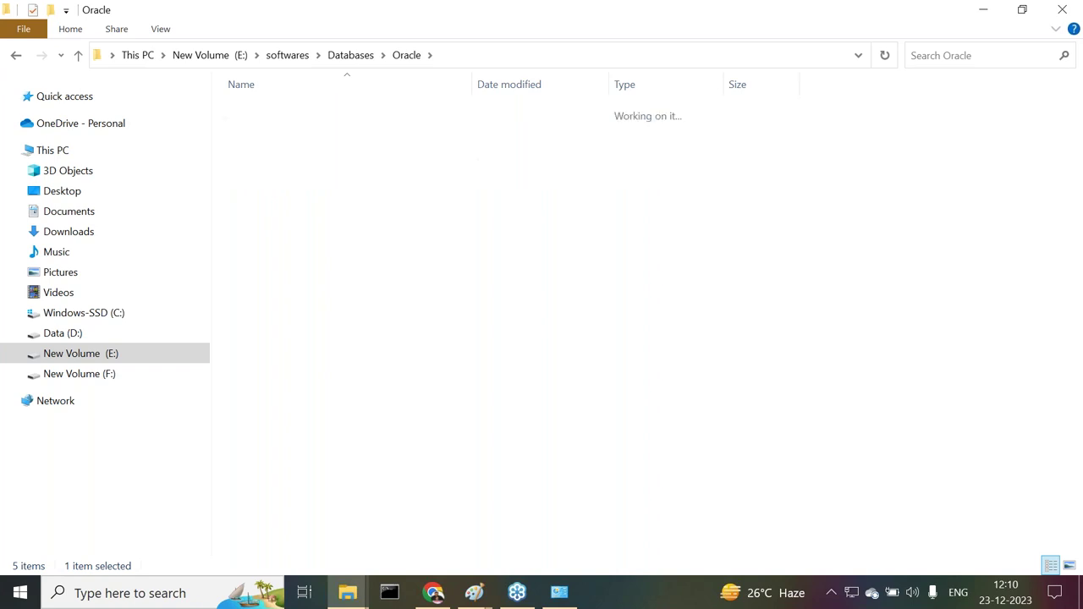
right_click(402, 195)
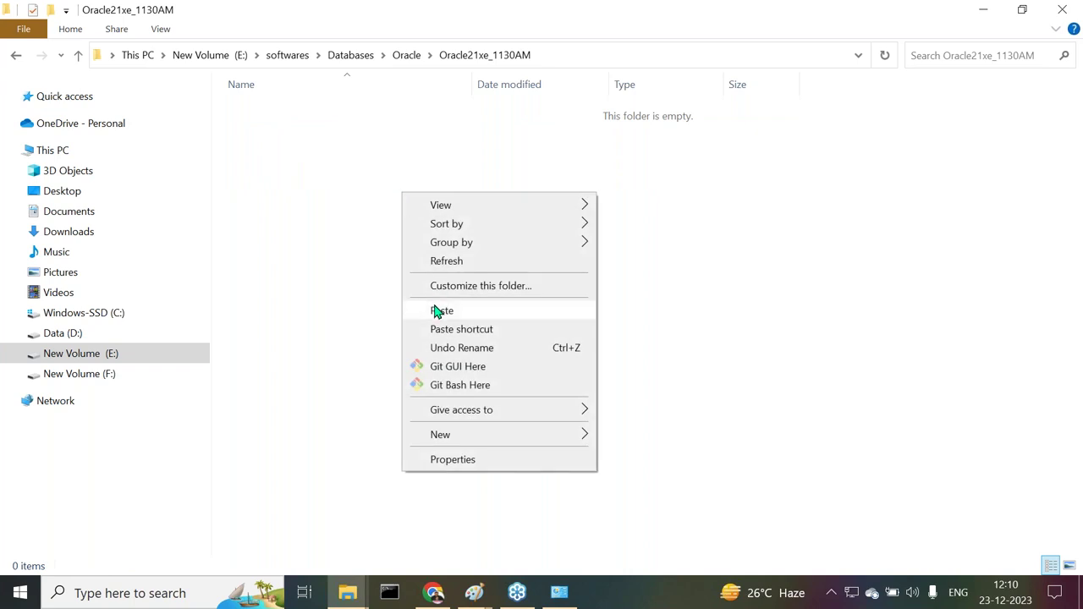
left_click(437, 310)
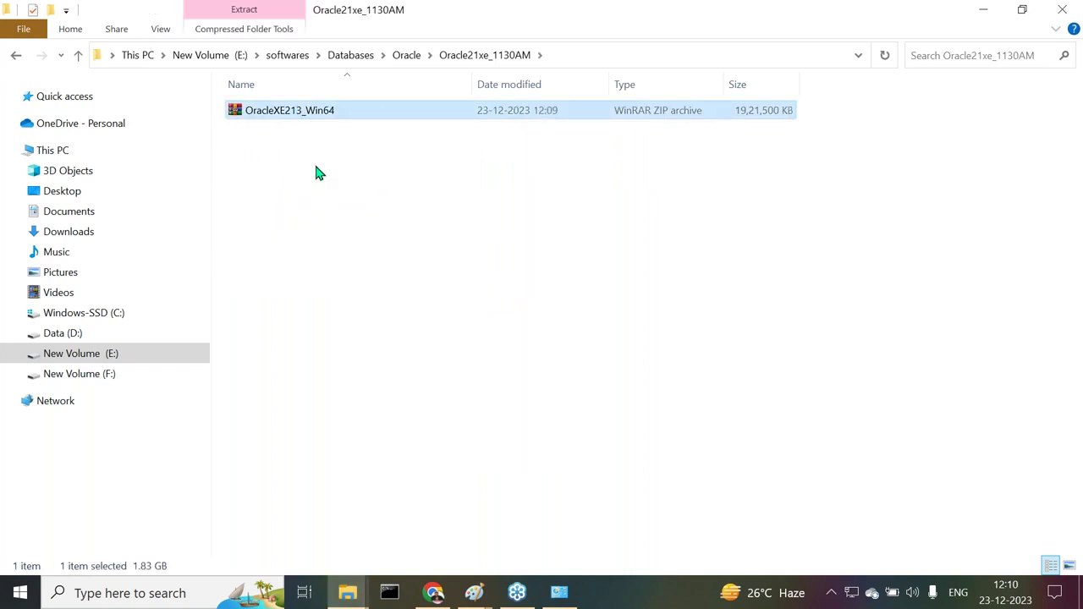
left_click(315, 167)
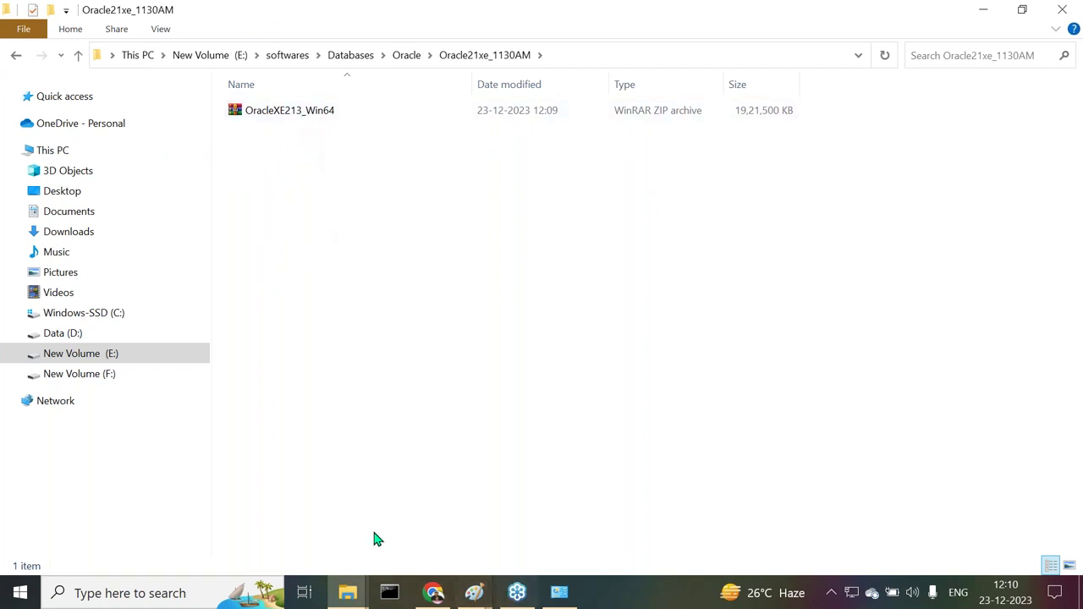
left_click(389, 594)
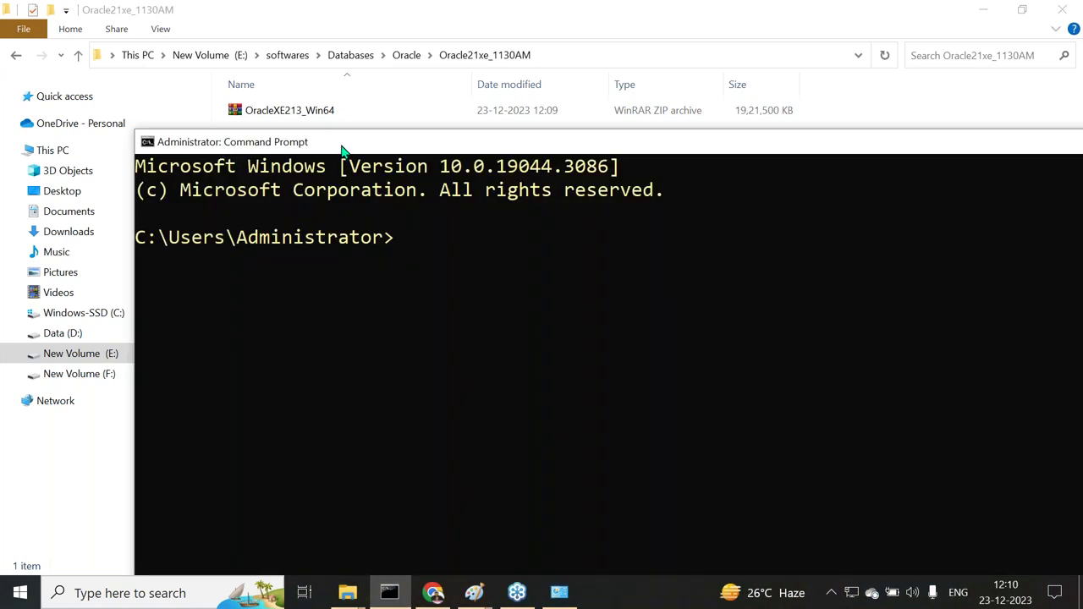
Run sqlplus in Command Prompt, find it isn't recognized, and close the window
type("sqlplus")
key("Return")
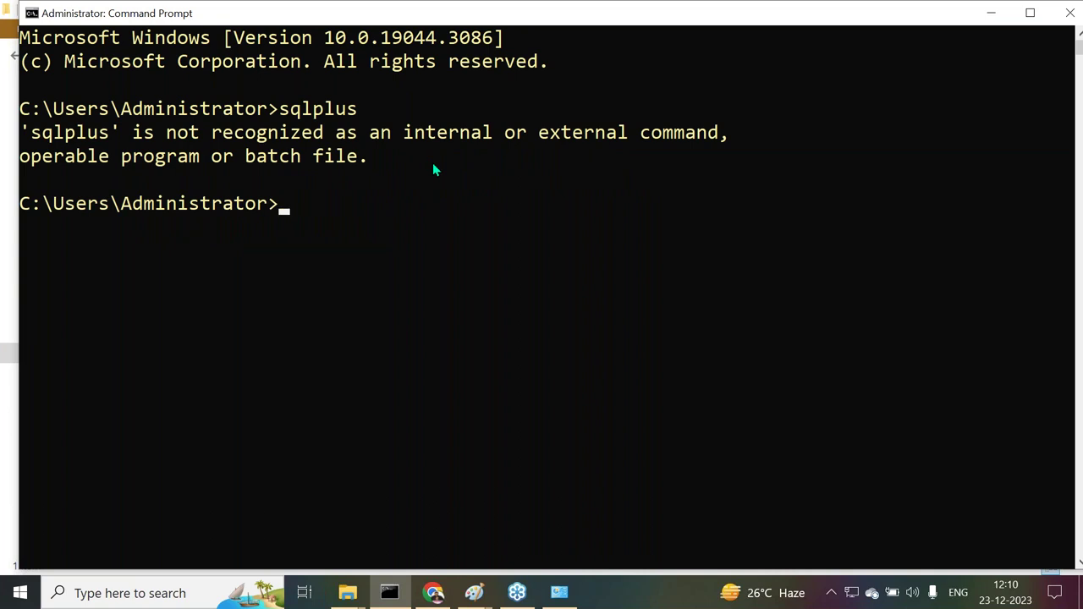
left_click(1072, 13)
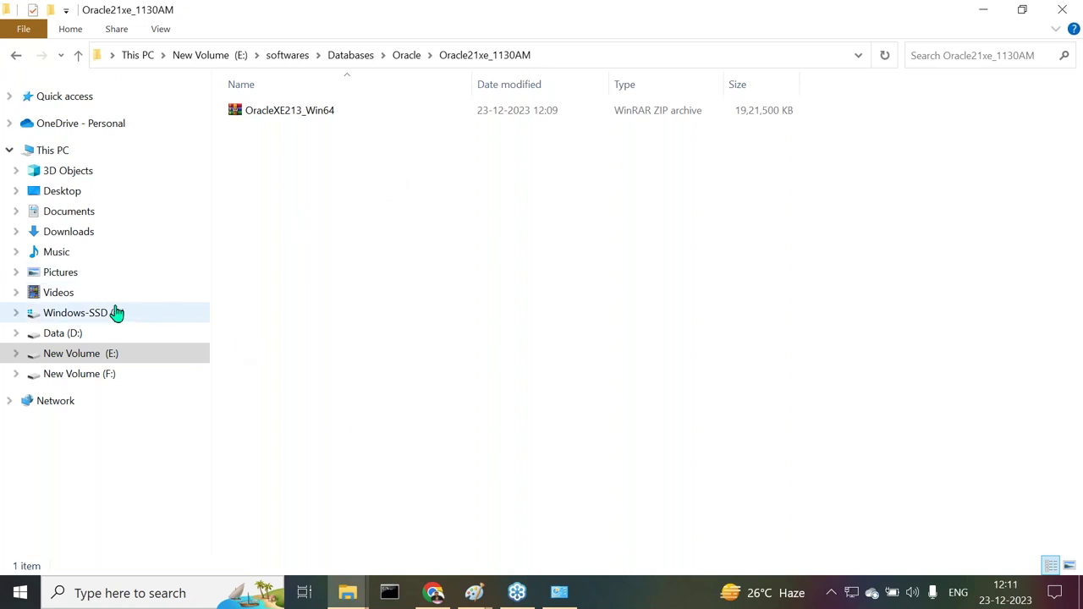
Delete the old Oracle21XE folder from the Windows-SSD (C:) drive
left_click(117, 313)
scroll(338, 398, "down", 1)
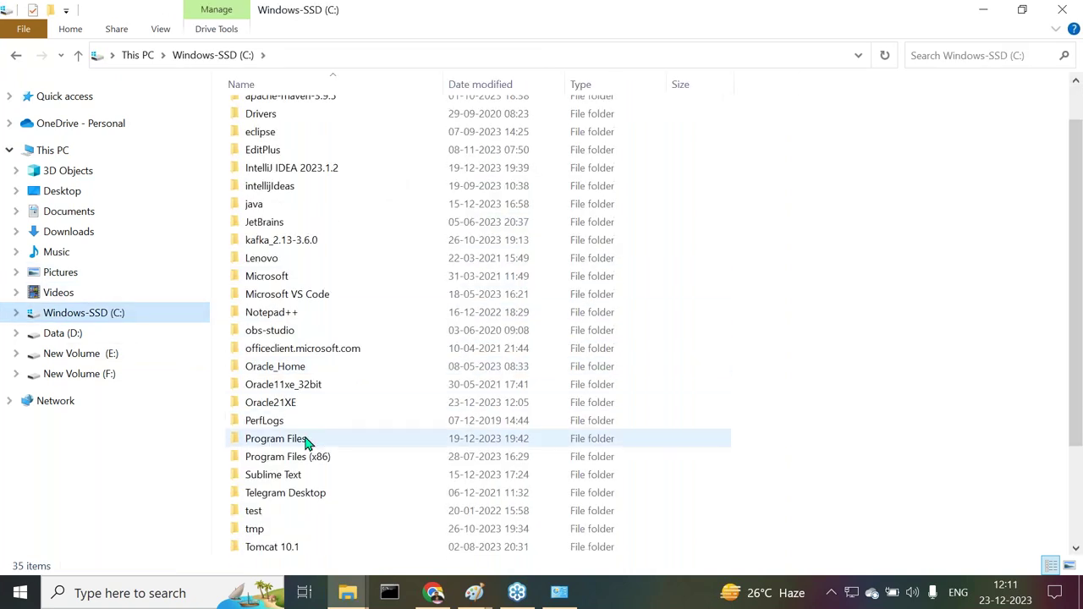
double_click(284, 405)
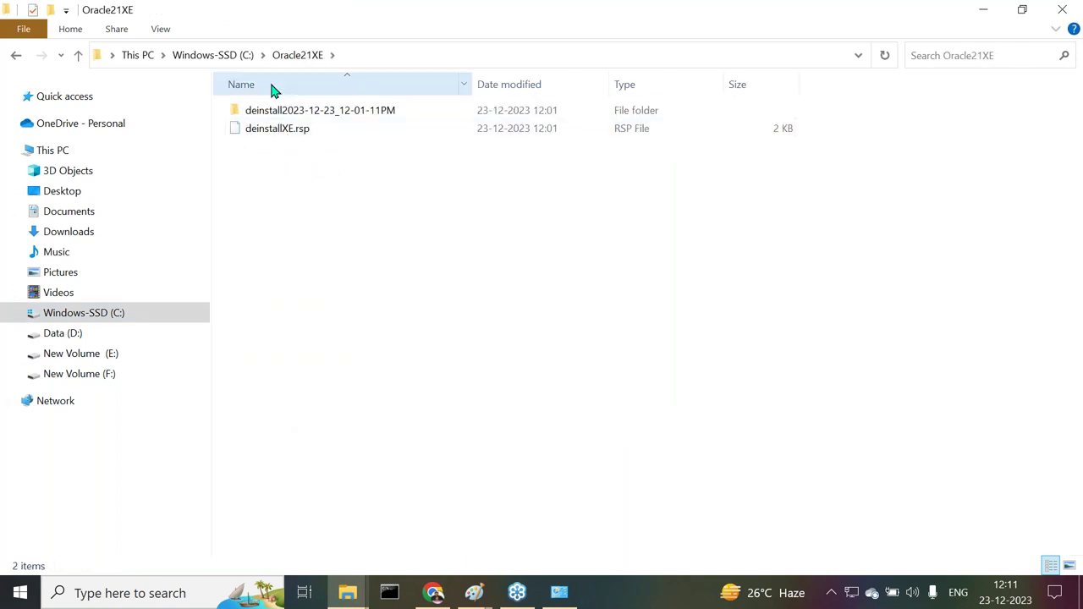
left_click(237, 54)
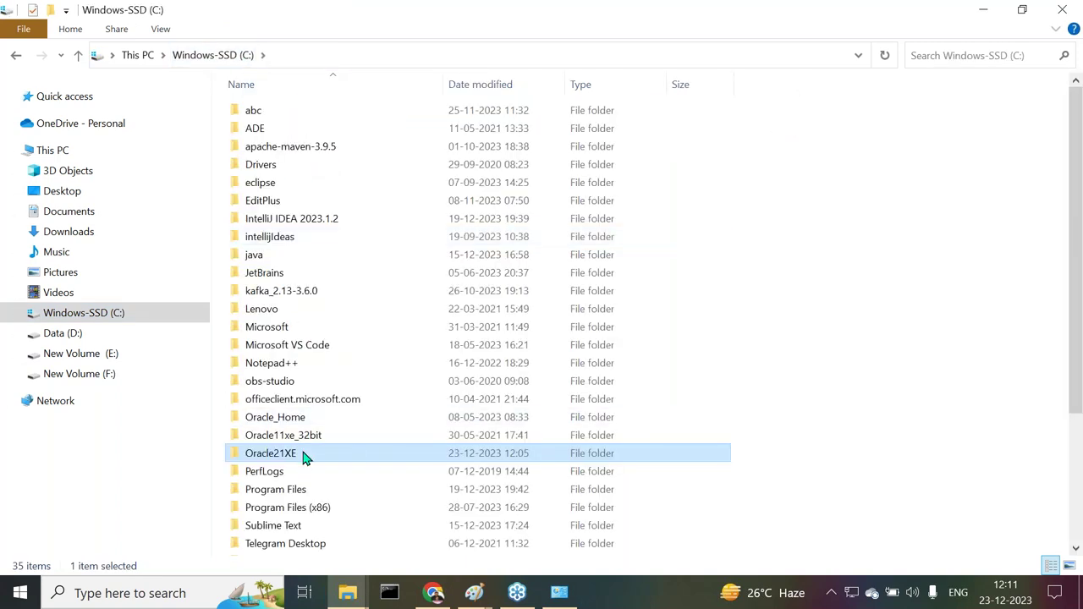
key("Delete")
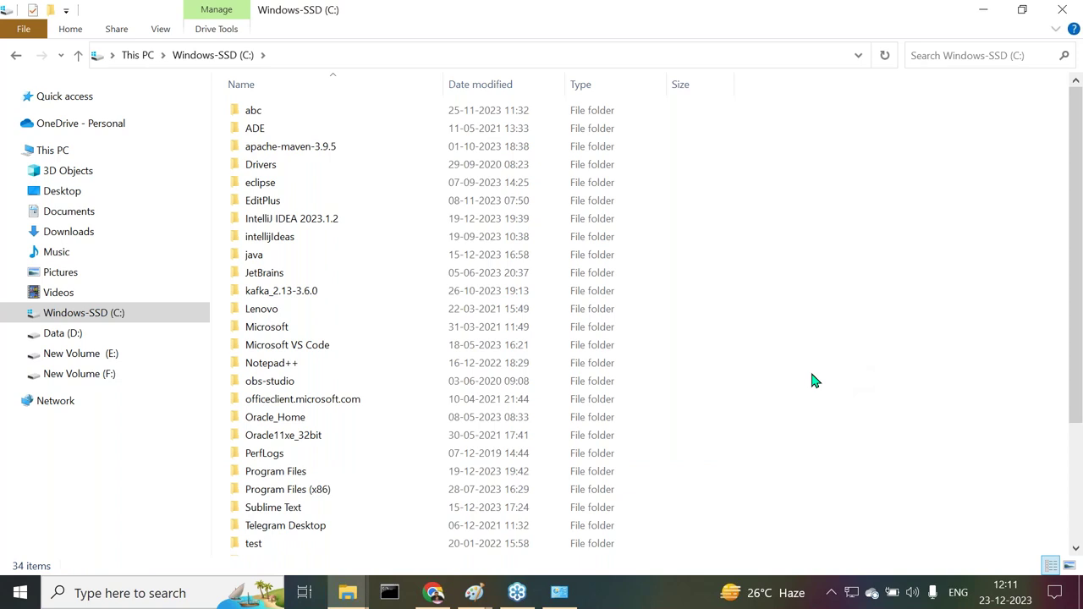
Create a new empty Oracle21XE folder on drive C: and open it
right_click(744, 263)
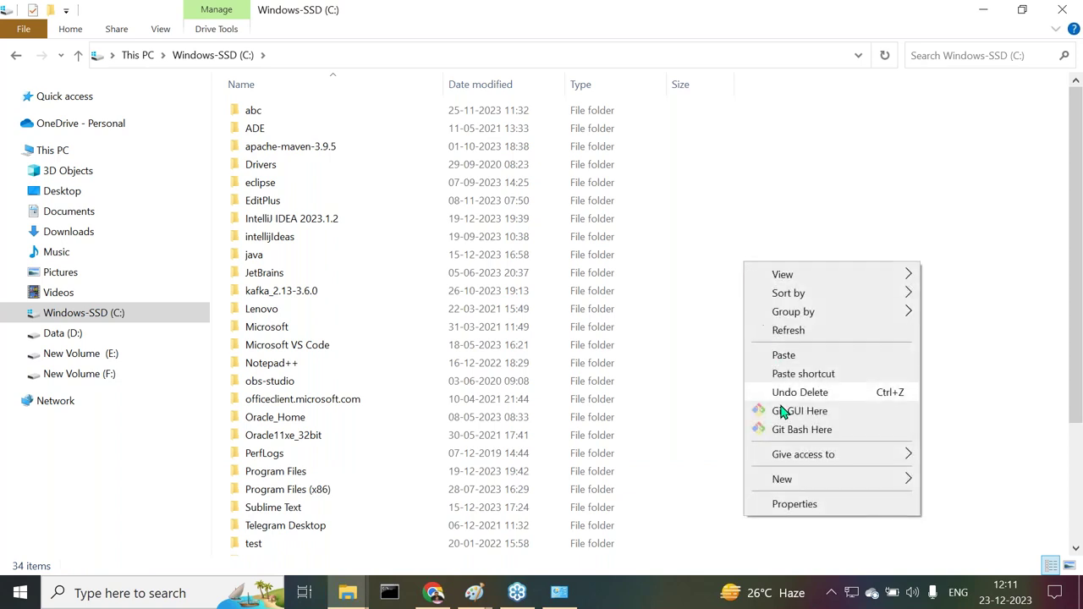
mouse_move(781, 479)
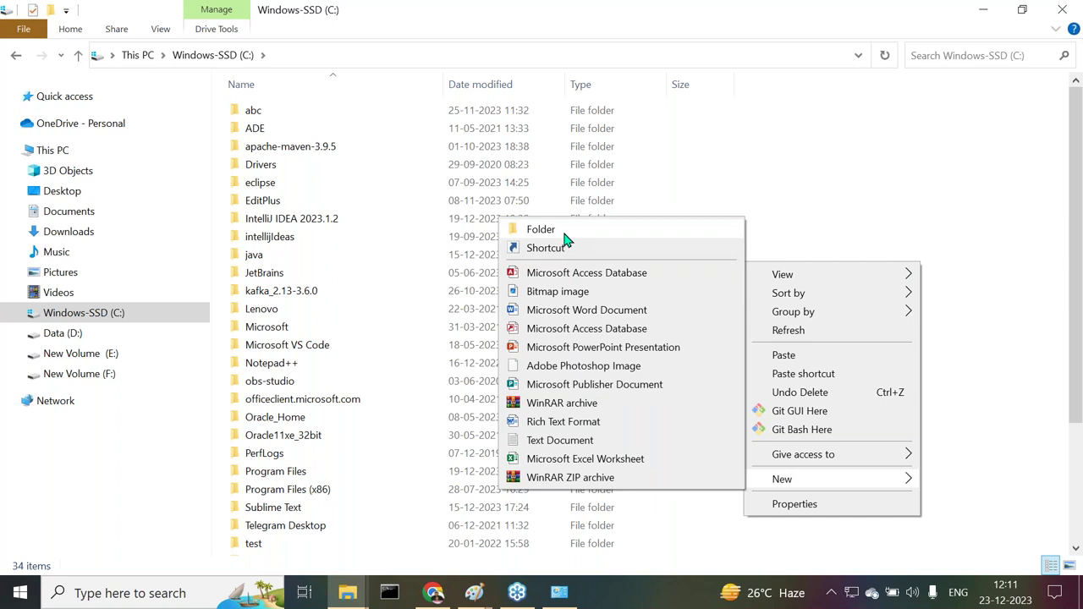
left_click(565, 236)
type("O")
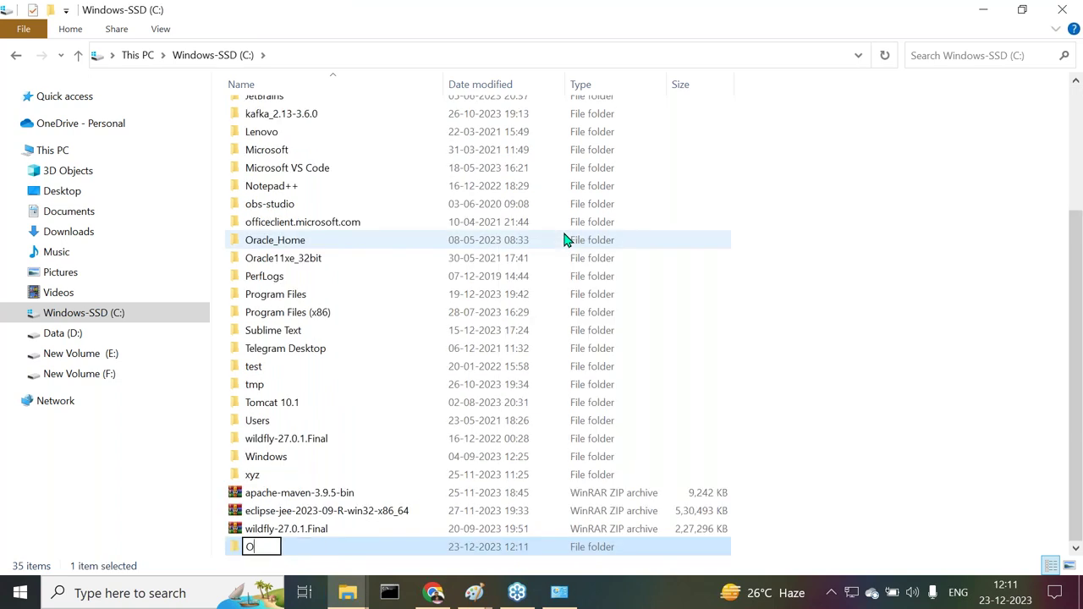
type("racle2")
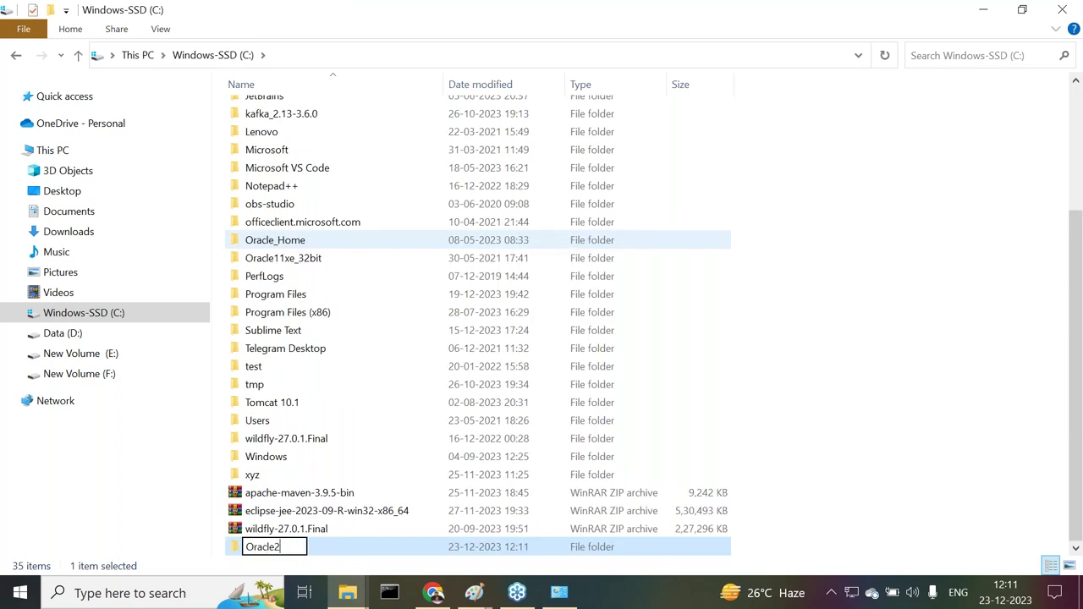
type("1XE")
key("Return")
key("Return")
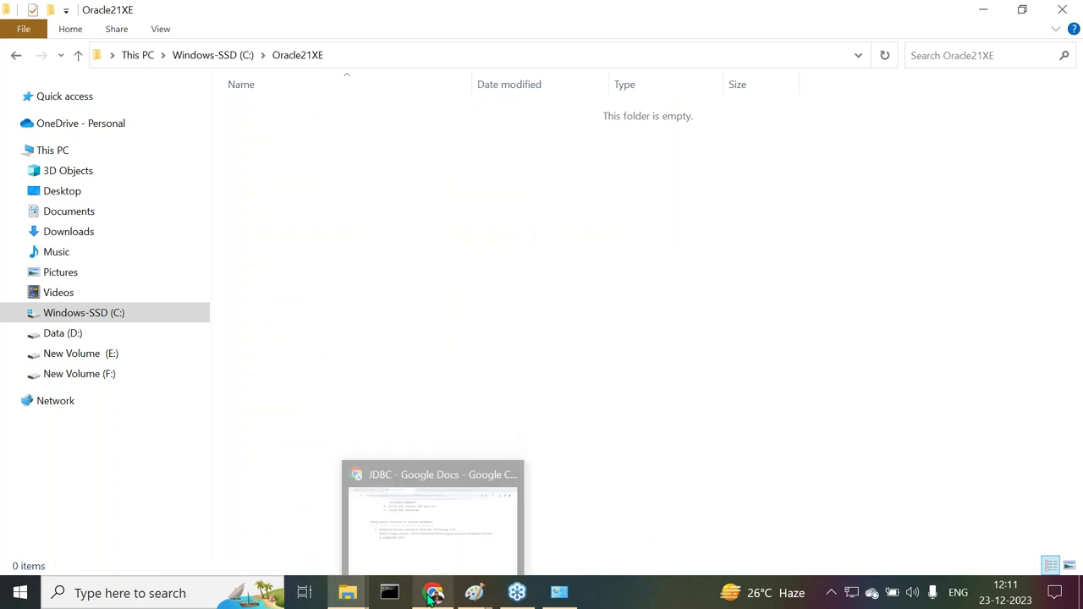
In the other Explorer window, open E:\softwares\Databases\Oracle\Oracle21xe_1130AM
mouse_move(352, 599)
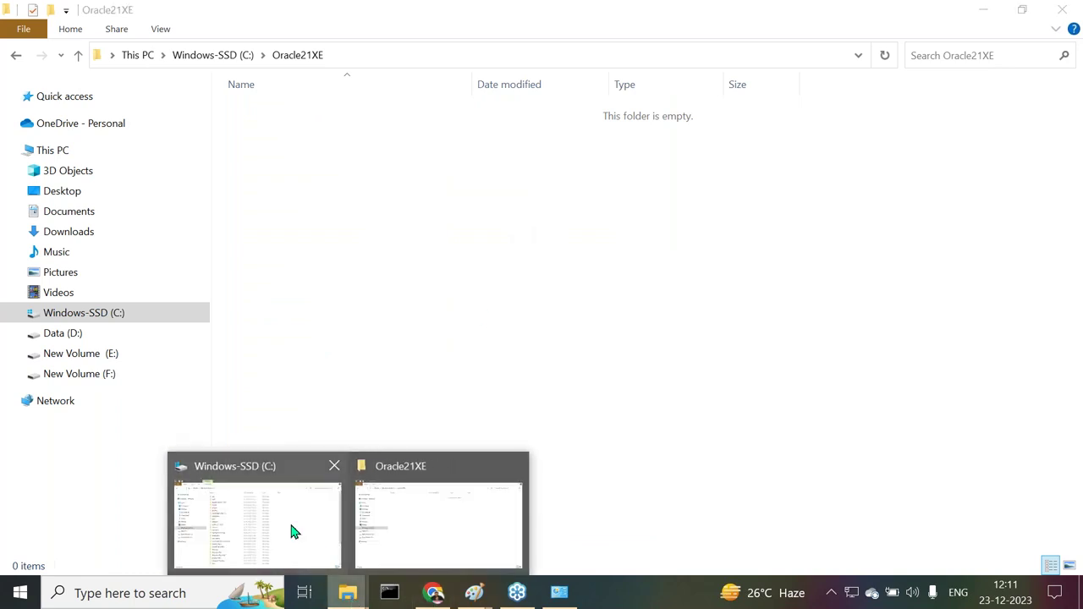
left_click(410, 524)
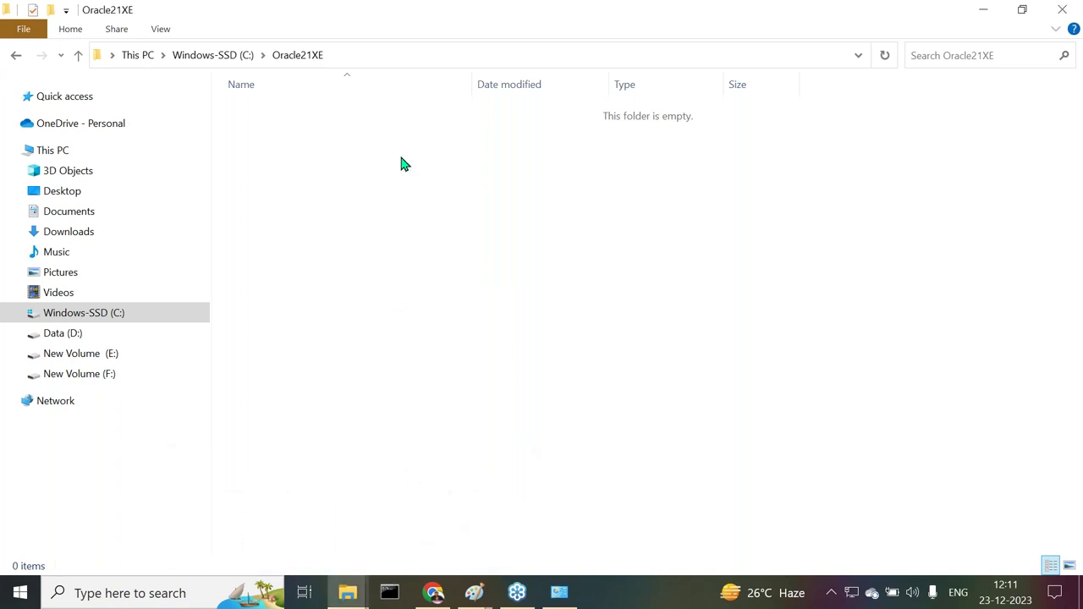
mouse_move(356, 597)
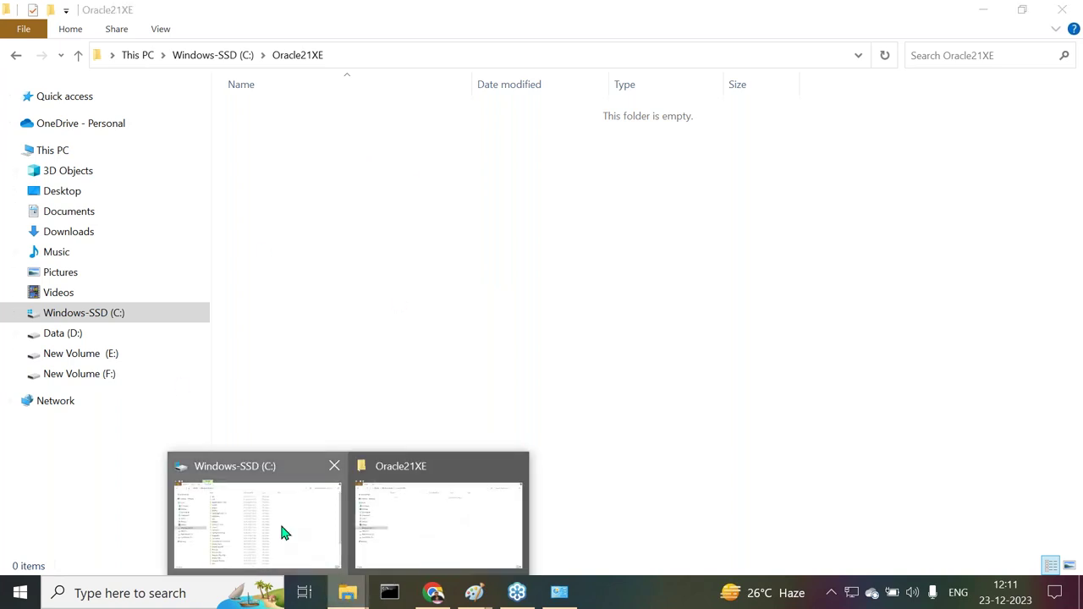
left_click(279, 521)
left_click(89, 355)
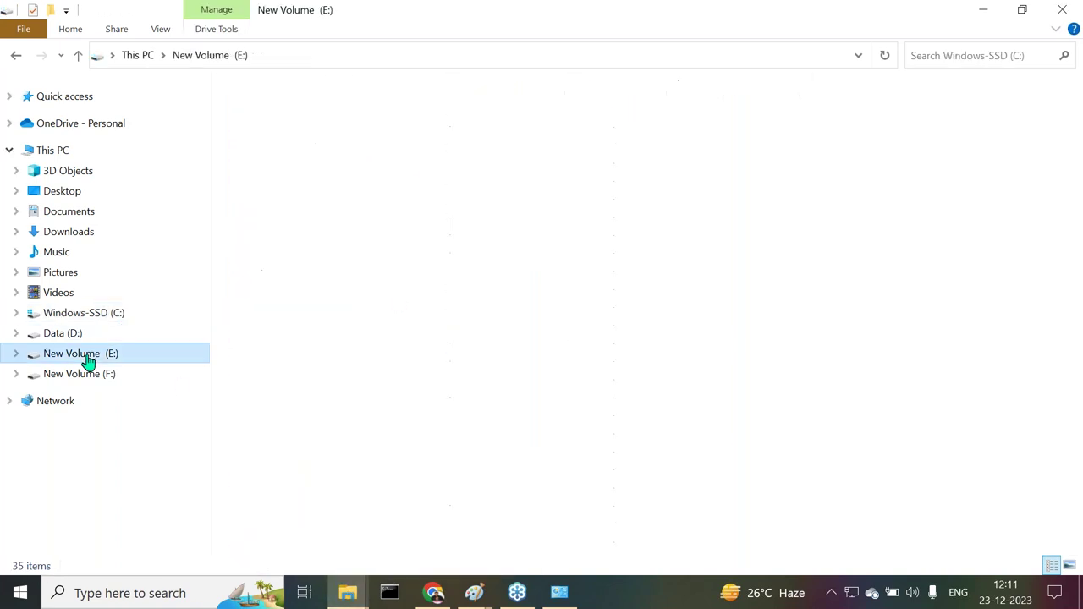
double_click(286, 241)
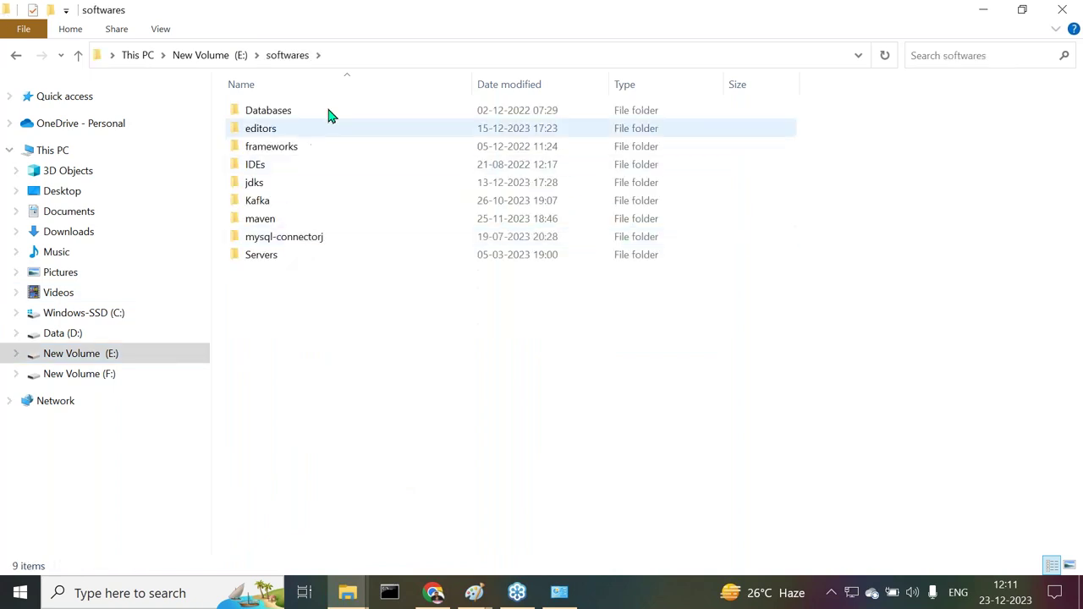
double_click(278, 112)
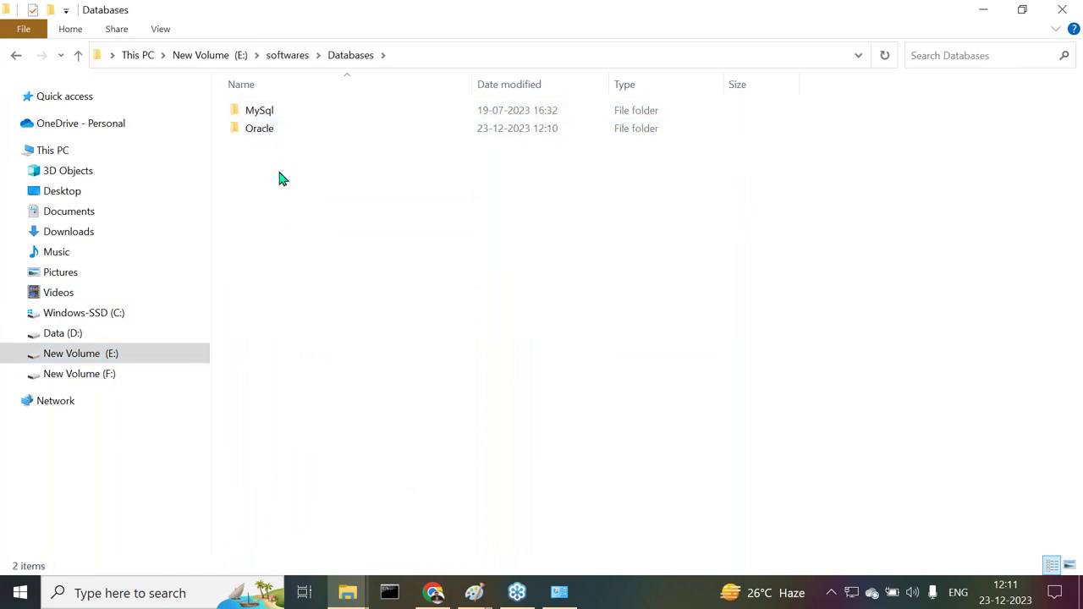
left_click(276, 132)
double_click(274, 132)
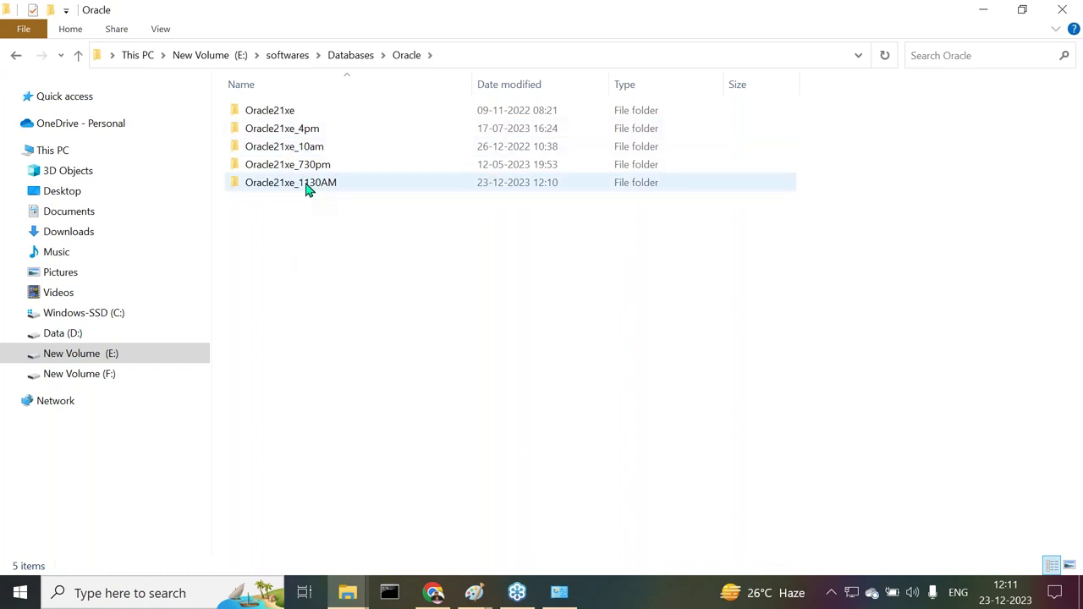
double_click(305, 184)
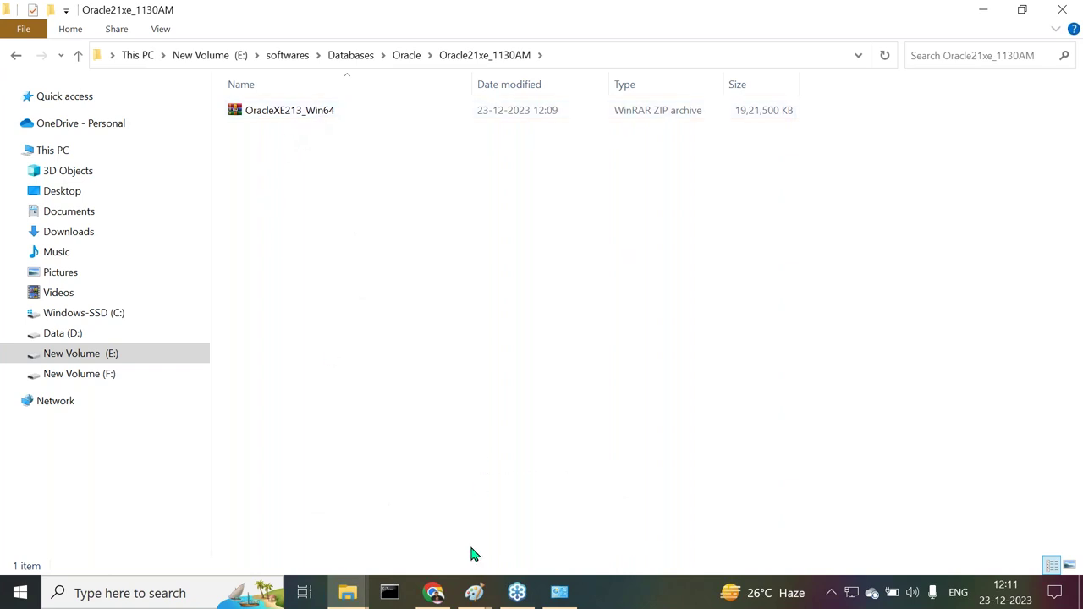
Copy the archive name OracleXE213_Win64.zip from the Explorer address bar and return to the notes
left_click(599, 57)
left_click(610, 54)
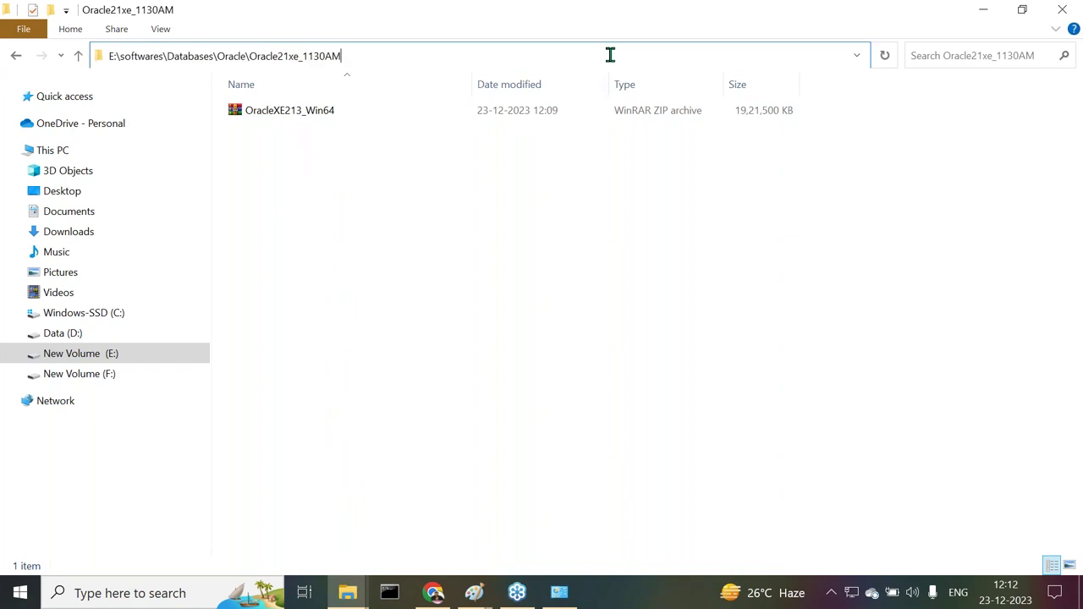
type("\\")
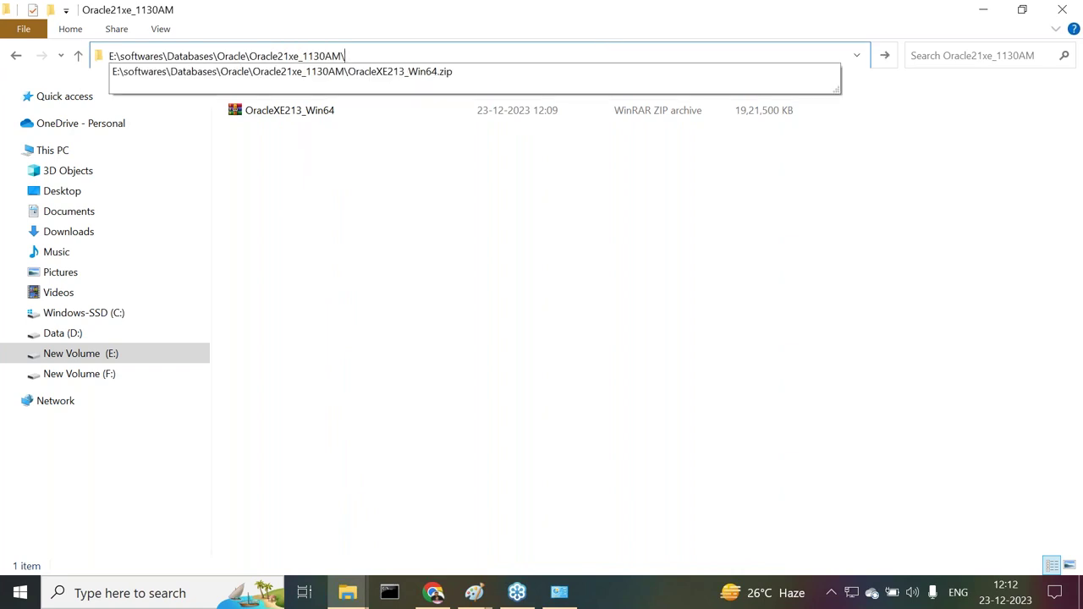
key("Down")
key("shift+Left")
key("shift+Left")
key("shift+Left")
key("shift+Left")
key("shift+Left")
key("shift+Left")
key("shift+Left")
key("shift+Left")
key("shift+Left")
key("shift+Left")
key("shift+Left")
key("shift+Left")
key("shift+Left")
key("shift+Left")
key("shift+Left")
key("shift+Left")
key("shift+Left")
key("shift+Left")
key("shift+Left")
key("shift+Left")
key("ctrl+c")
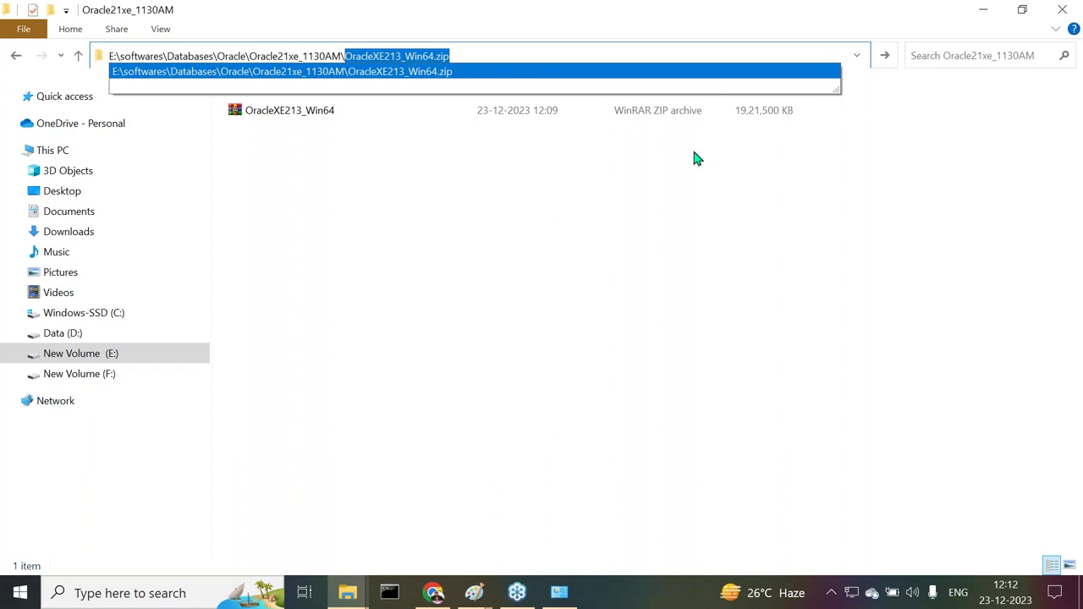
left_click(433, 592)
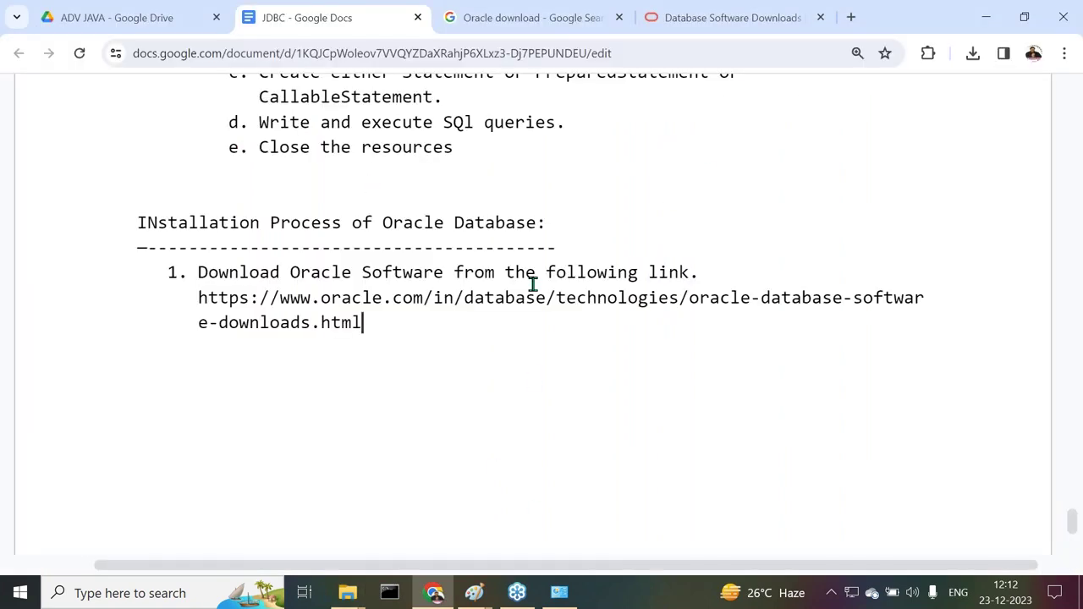
Add the line 'After downloading Oracle Software we will find "OracleXE213_Win64.zip" file.'
key("Return")
key("Return")
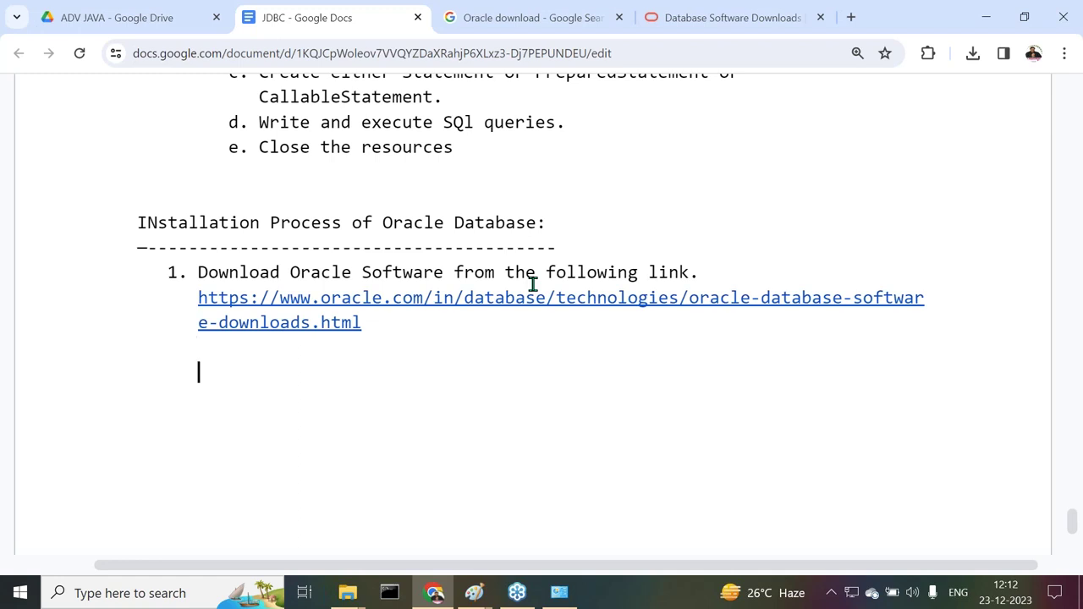
type("After dpown")
key("BackSpace")
key("BackSpace")
key("BackSpace")
key("BackSpace")
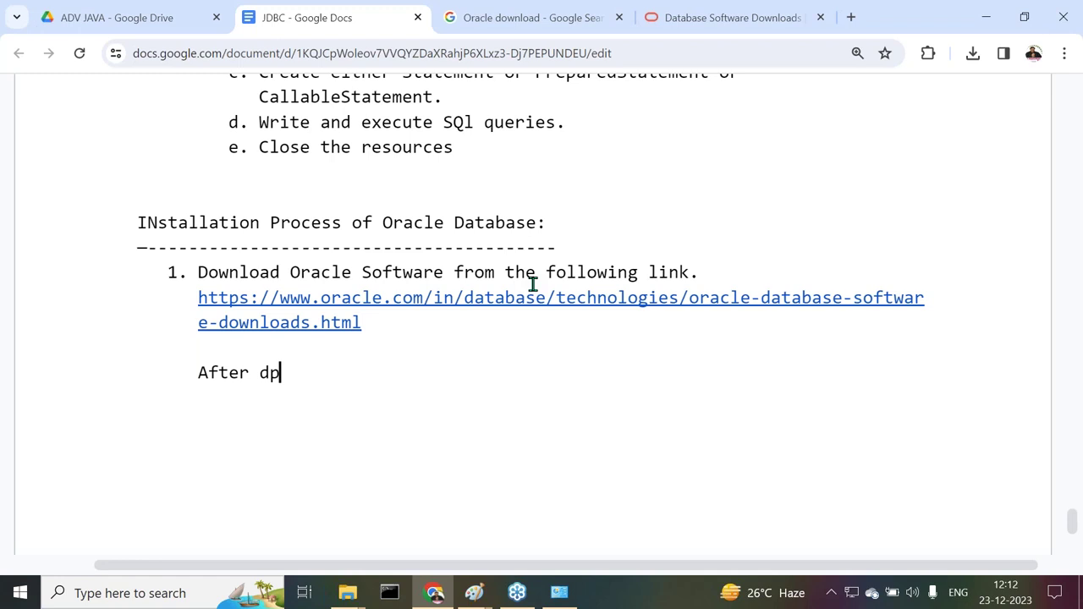
type("ownloiading")
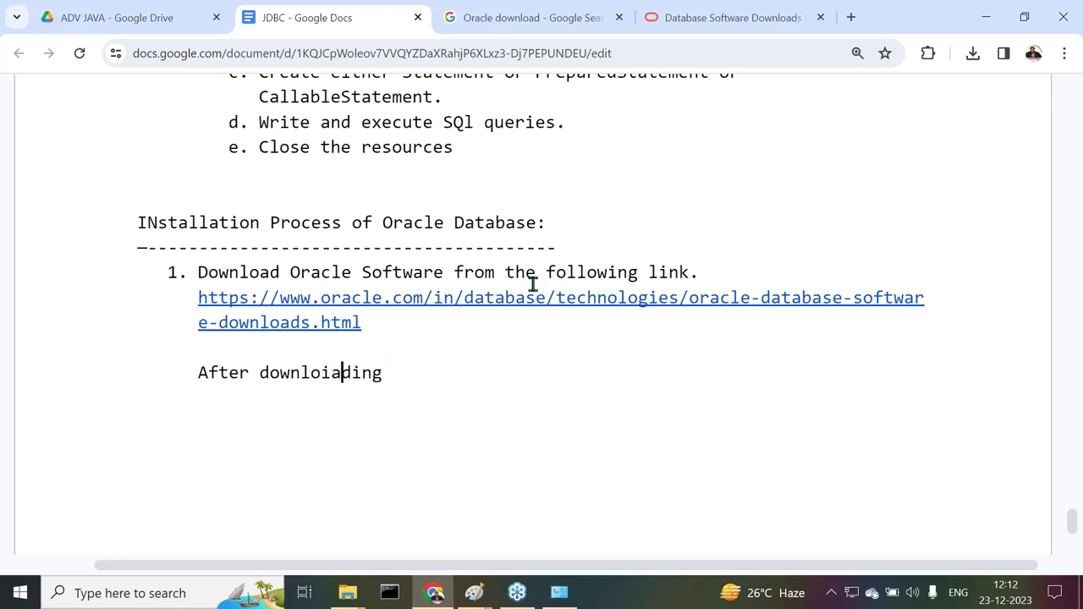
key("Left")
key("BackSpace")
key("Right")
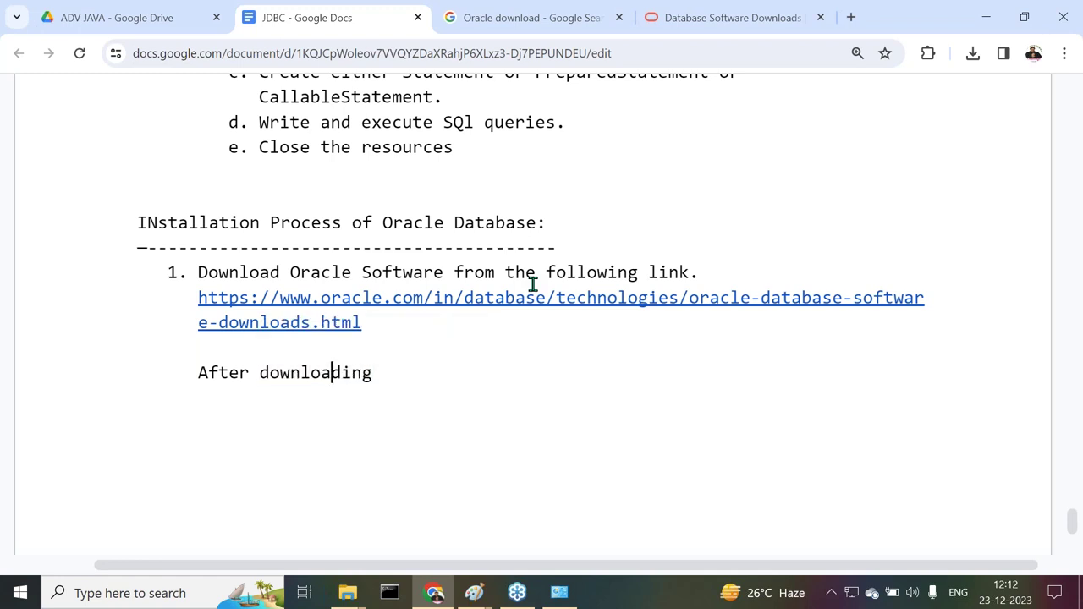
type("Oracle ")
type("Software we w")
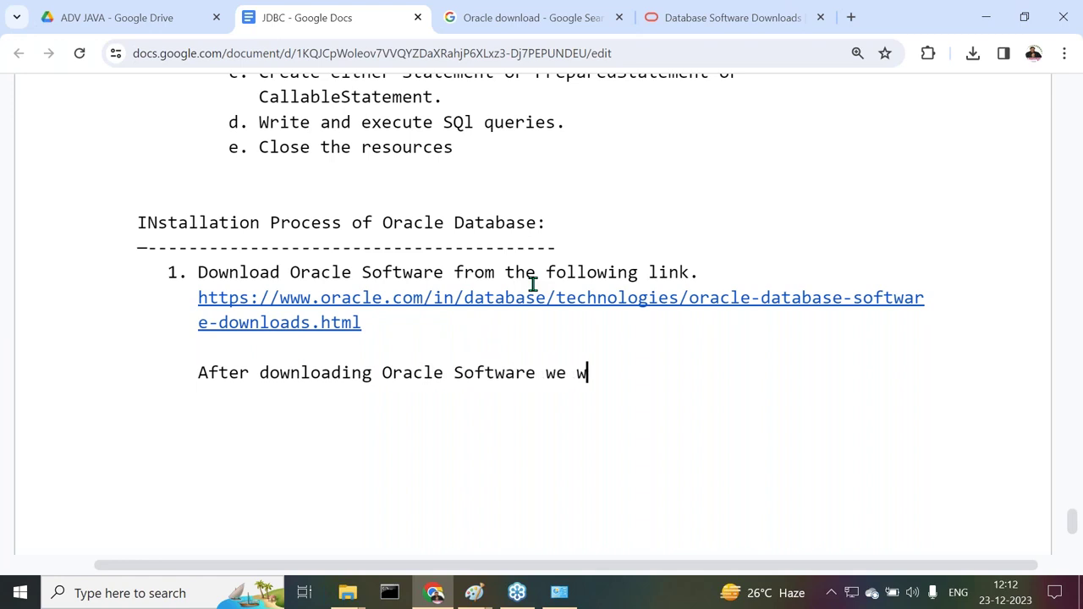
type("ill find \"OracleXE213_Win64.zip")
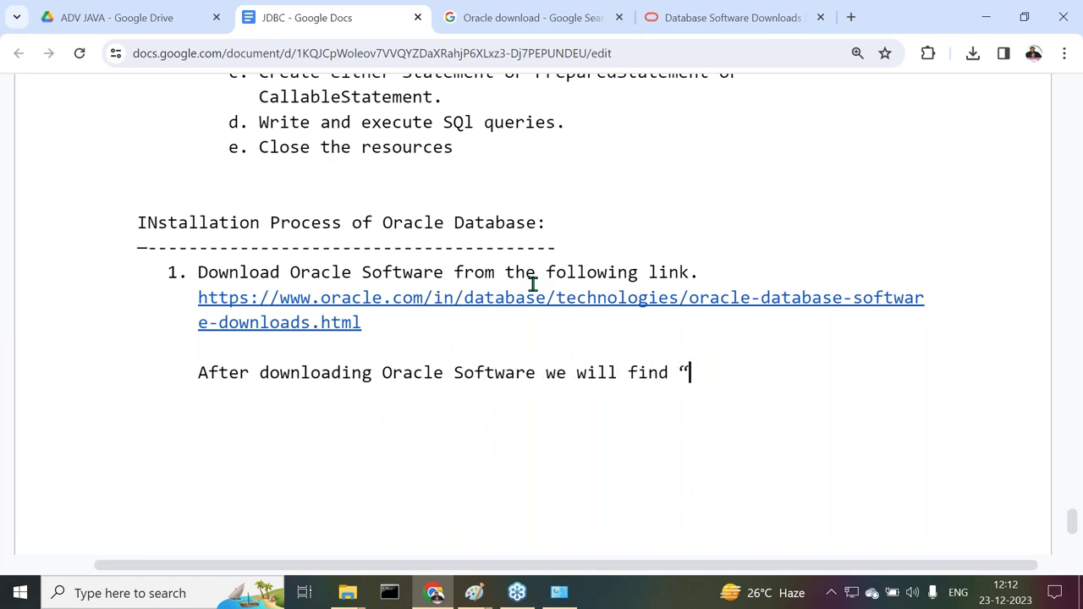
type("\" ")
type("file.")
Start list item '2.' and insert 'the' after 'find' in the previous line
key("Return")
key("Return")
type("2.")
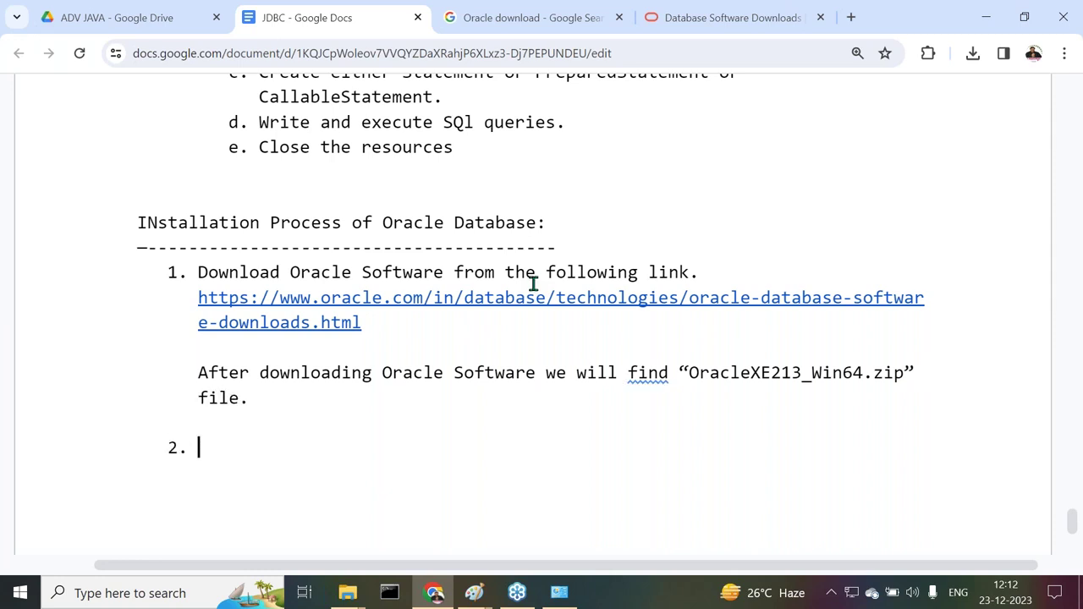
left_click(670, 372)
type("the")
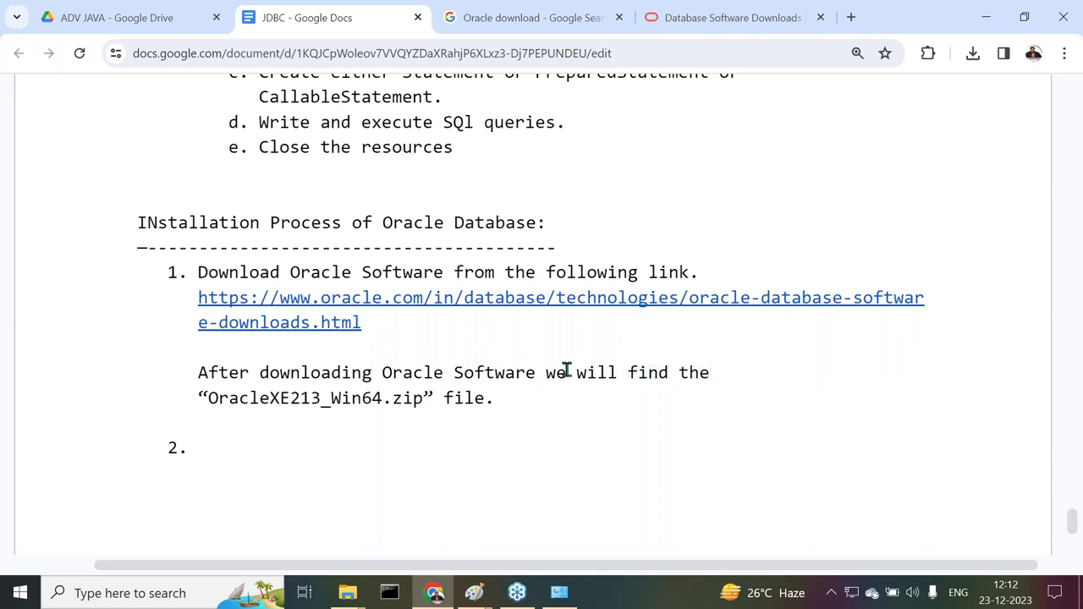
scroll(269, 384, "down", 1)
scroll(269, 383, "down", 1)
Write step 2 'Unzip "OracleXE213_Win64.zip" file.' and begin list item 3
left_click(201, 291)
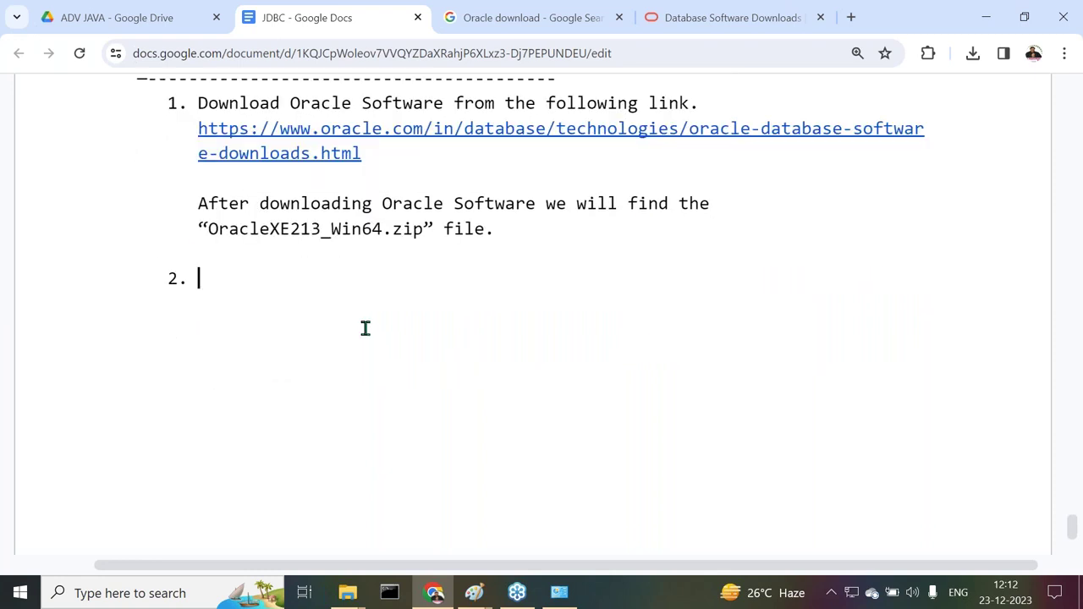
type("Unzip ")
type("\"")
key("ctrl+v")
type("\" ")
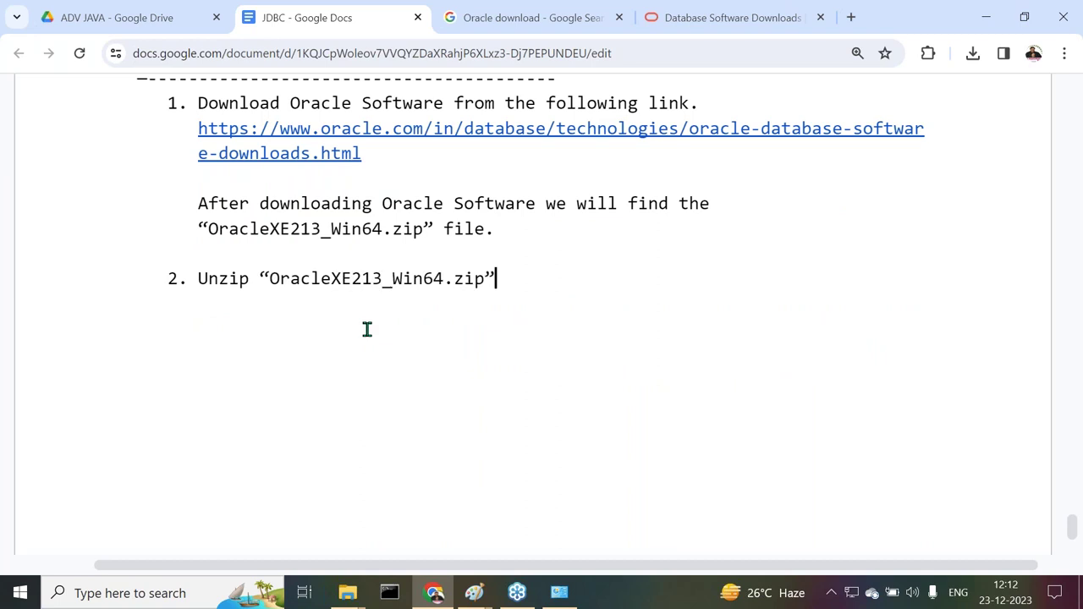
type("file.")
key("Return")
left_click(347, 593)
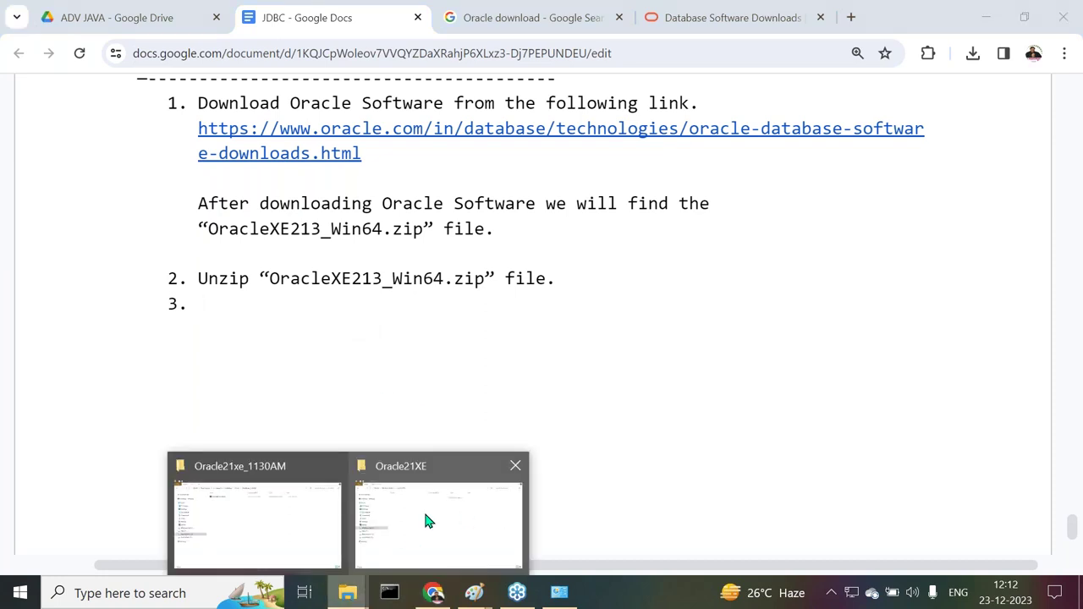
Extract OracleXE213_Win64.zip with WinRAR 'Extract Here' inside the Oracle21xe_1130AM folder
left_click(426, 521)
mouse_move(347, 593)
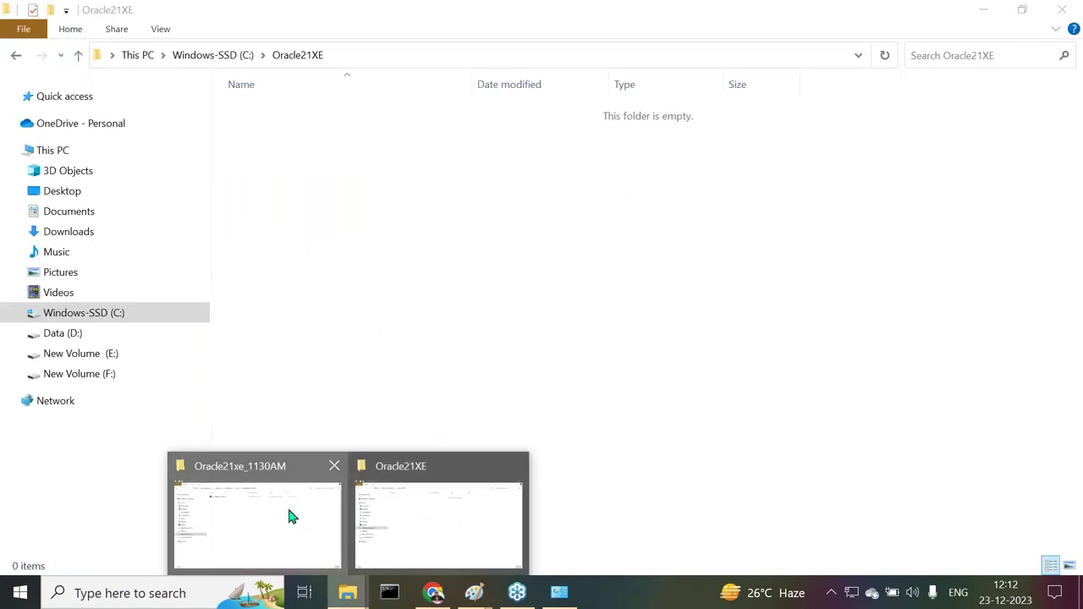
left_click(289, 516)
left_click(279, 111)
right_click(278, 110)
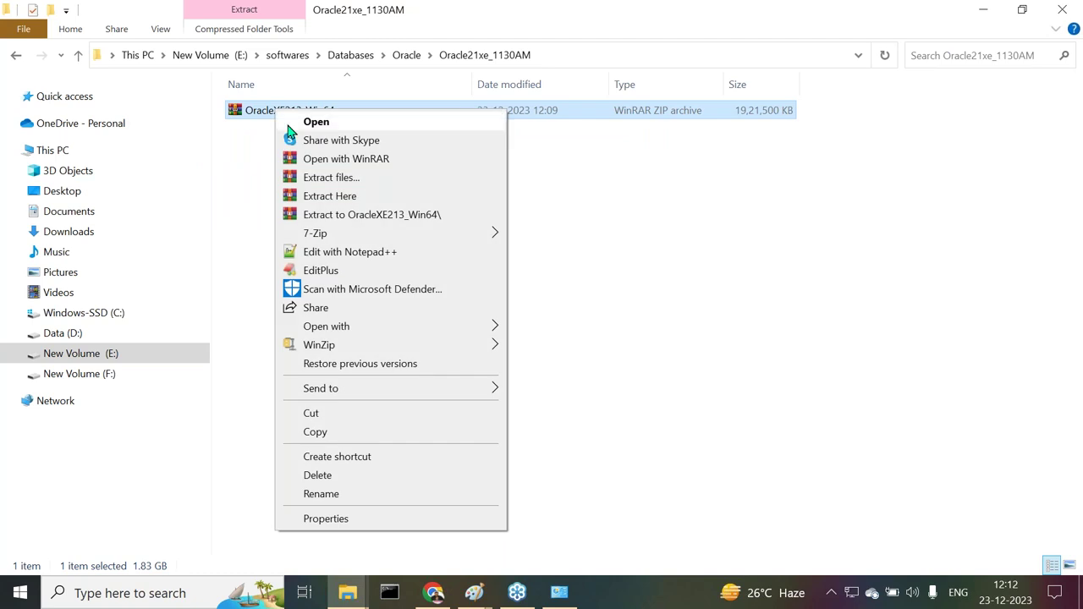
left_click(330, 196)
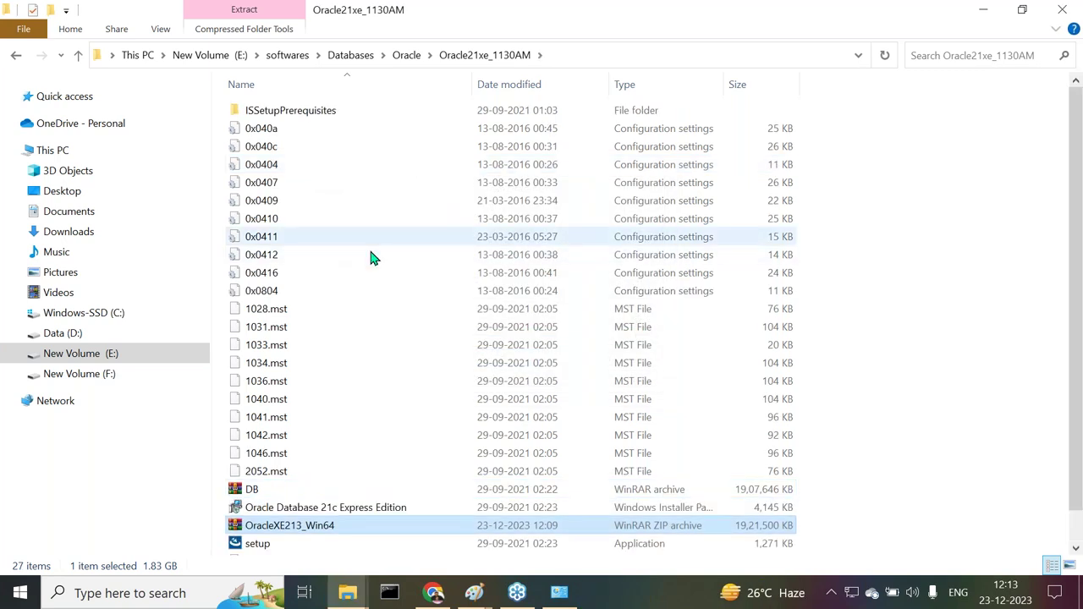
scroll(418, 330, "down", 1)
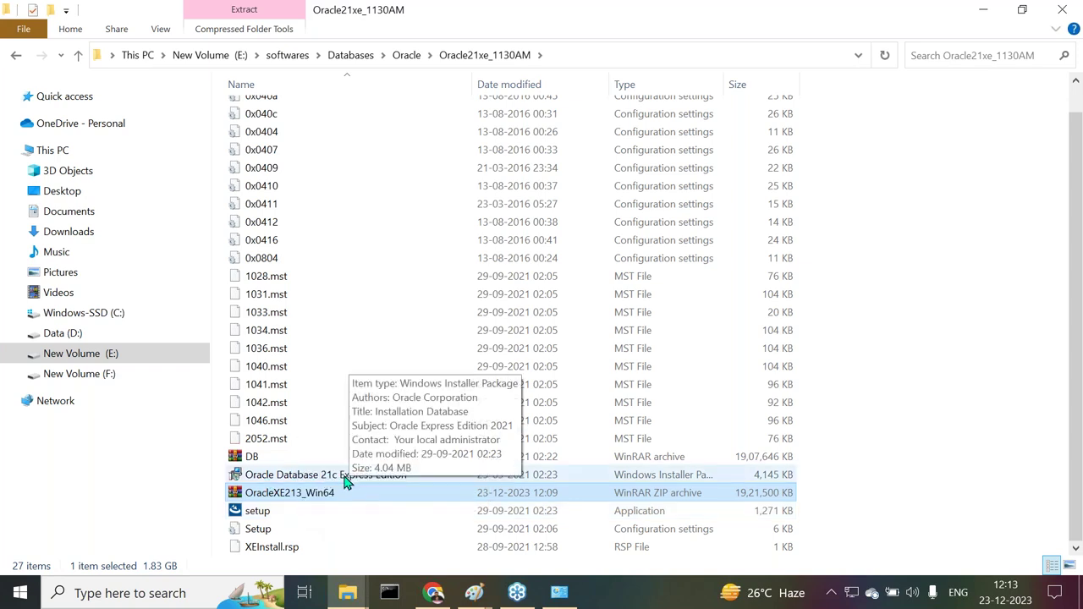
left_click(615, 59)
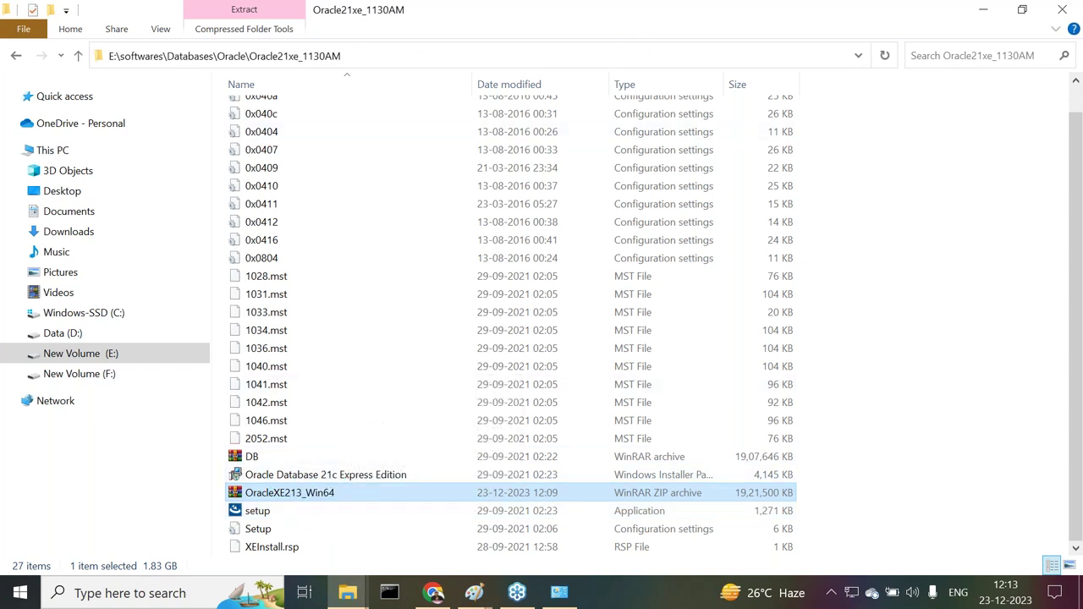
left_click(599, 51)
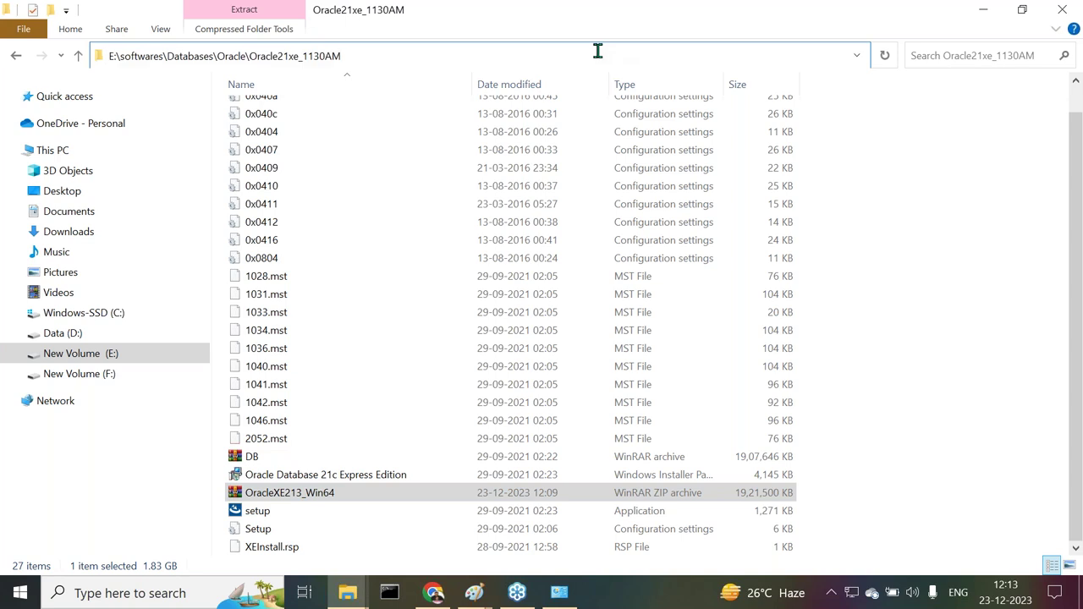
Try typing an Oracle file path in the address bar, then abandon it and return to the file list
type("\\")
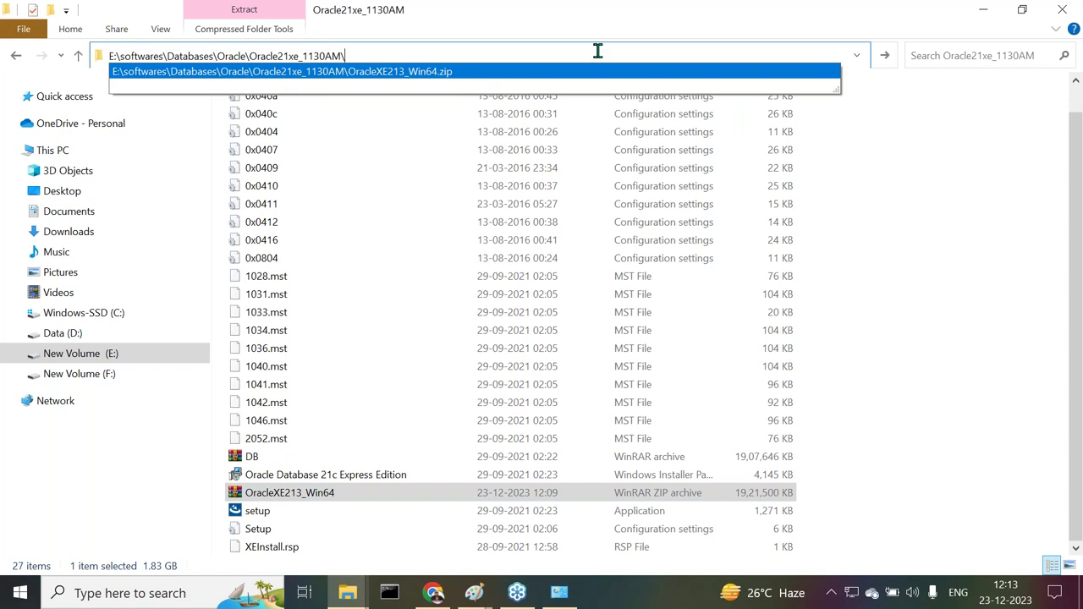
type("Ora")
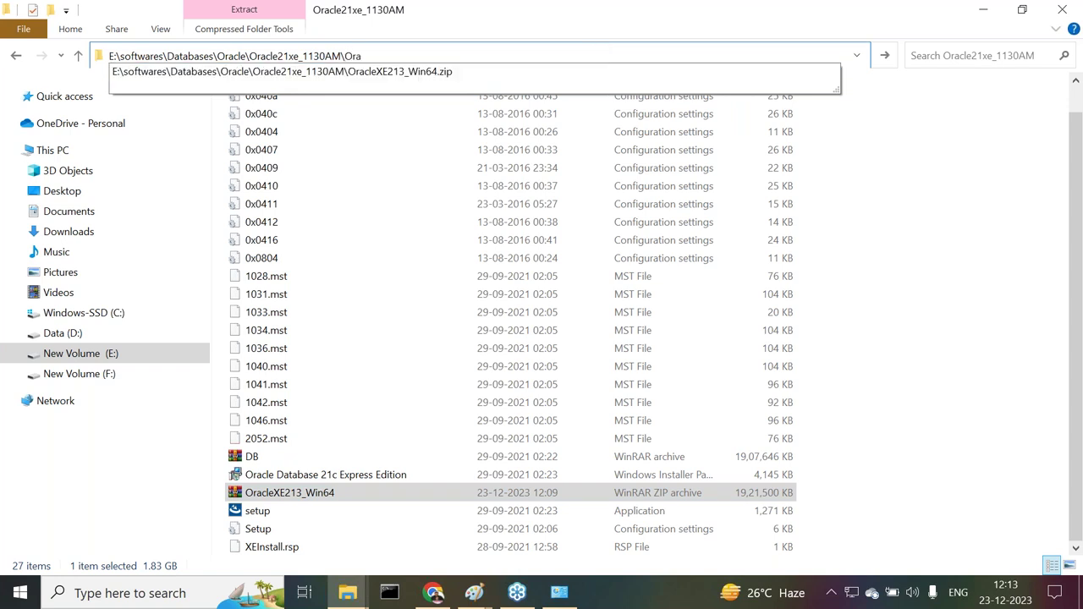
key("Down")
key("Up")
type("acle")
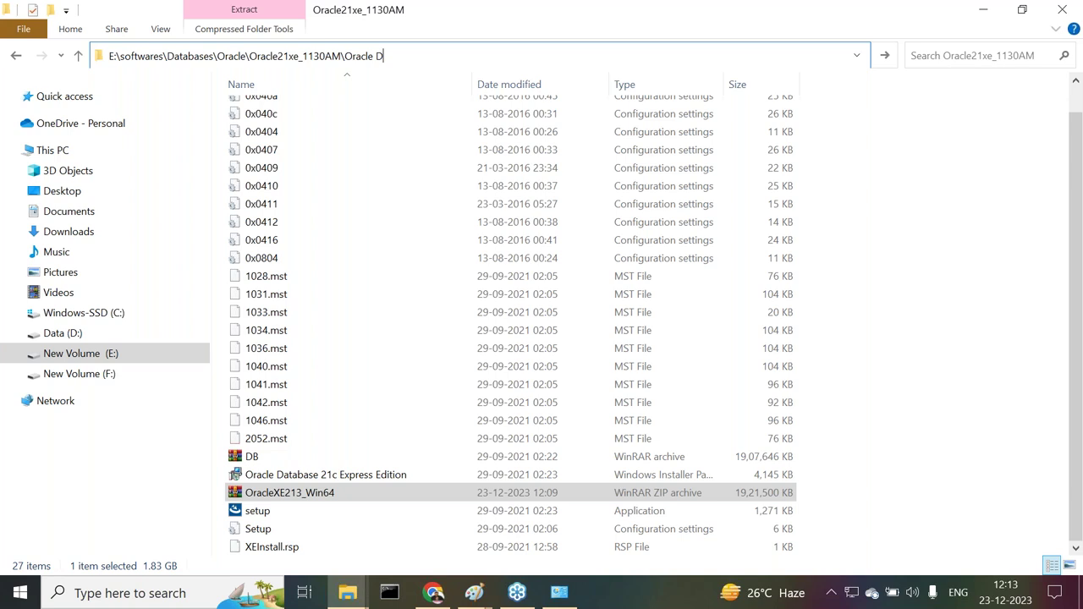
key("BackSpace")
key("BackSpace")
key("BackSpace")
key("BackSpace")
key("BackSpace")
key("BackSpace")
key("BackSpace")
key("BackSpace")
key("BackSpace")
key("BackSpace")
key("BackSpace")
key("BackSpace")
key("BackSpace")
key("Escape")
left_click(967, 362)
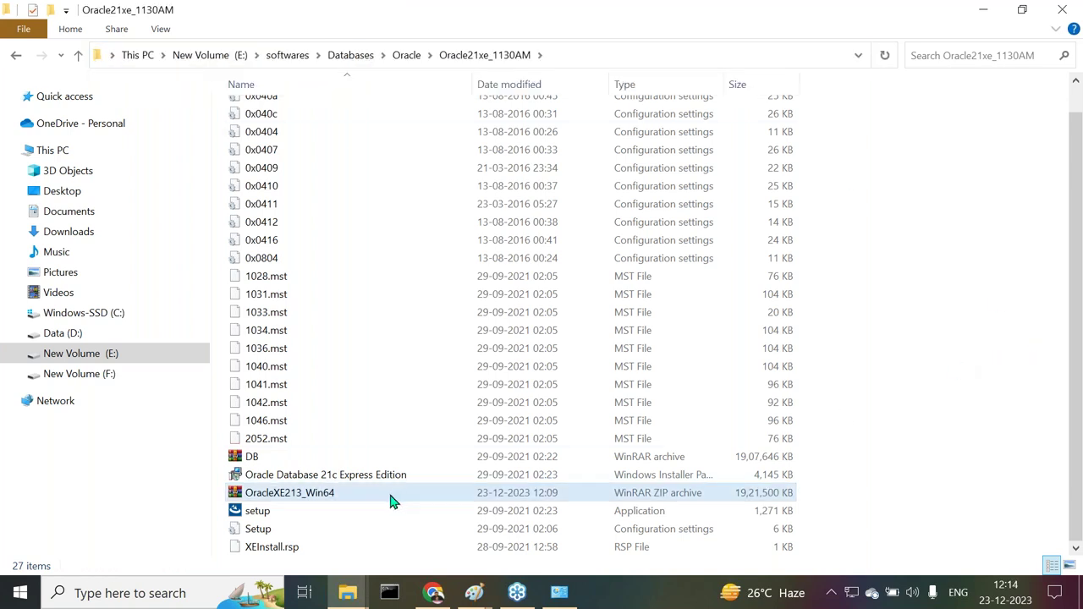
Copy the Oracle Database 21c Express Edition setup file name via Rename, leaving it unchanged
right_click(334, 479)
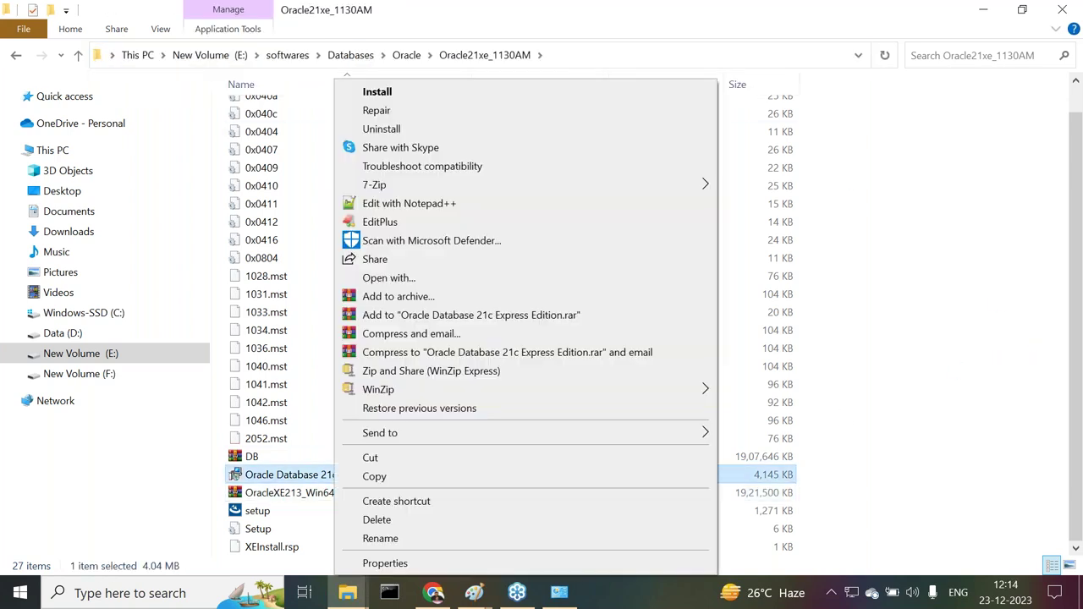
left_click(378, 538)
left_click(415, 475)
key("shift+Left")
key("shift+Left")
key("shift+Left")
key("shift+Left")
key("shift+Left")
key("shift+Left")
key("shift+Left")
key("shift+Left")
key("shift+Left")
key("shift+Left")
key("shift+Left")
key("shift+Left")
key("shift+Left")
key("shift+Left")
key("shift+Left")
key("shift+Left")
key("shift+Left")
key("shift+Left")
key("shift+Left")
key("shift+Left")
key("ctrl+c")
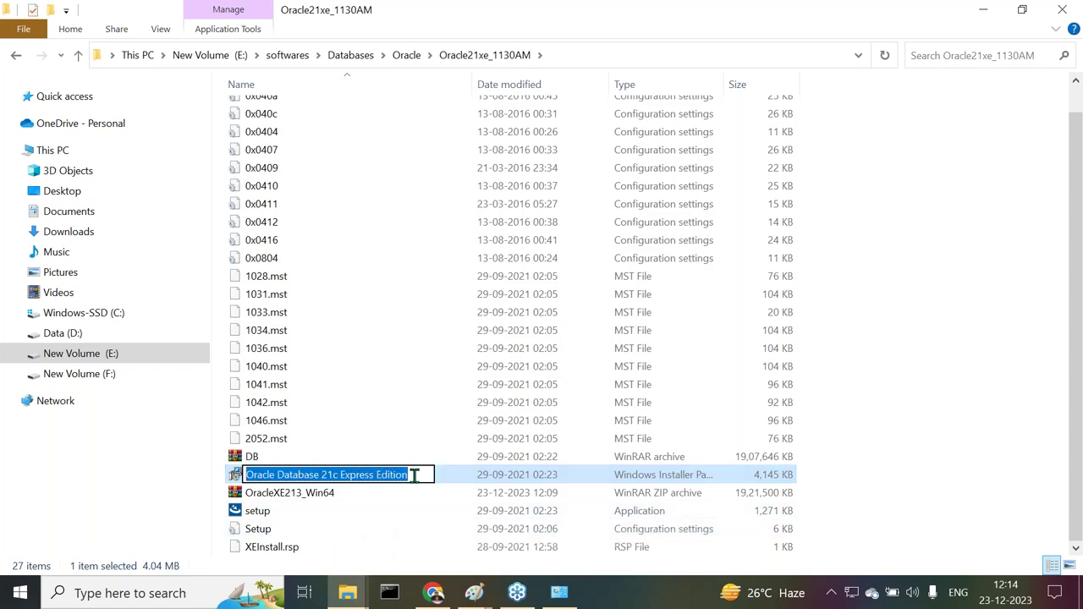
left_click(1006, 429)
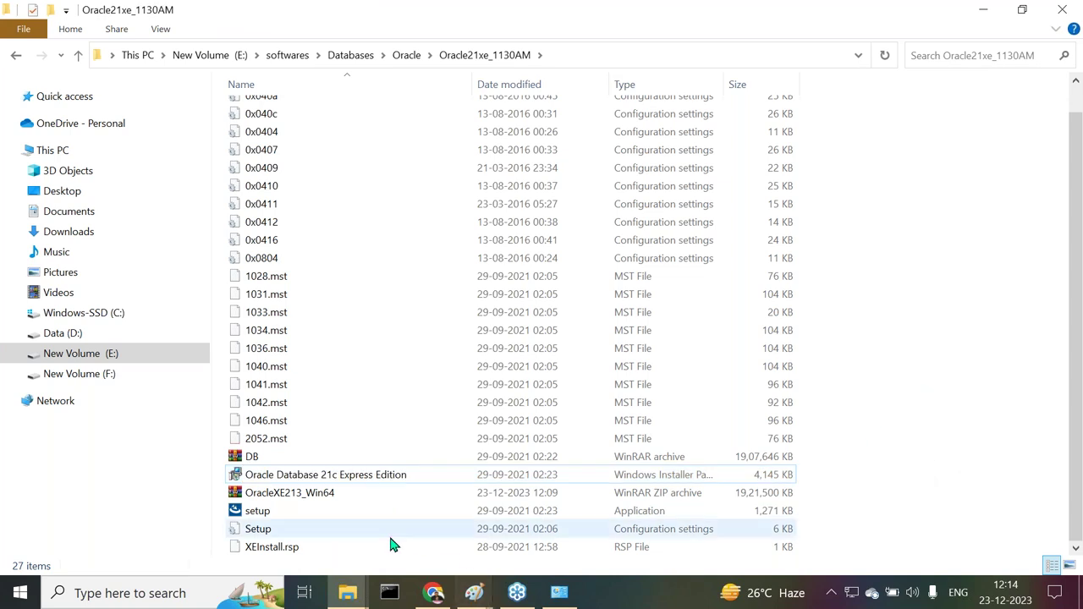
left_click(433, 594)
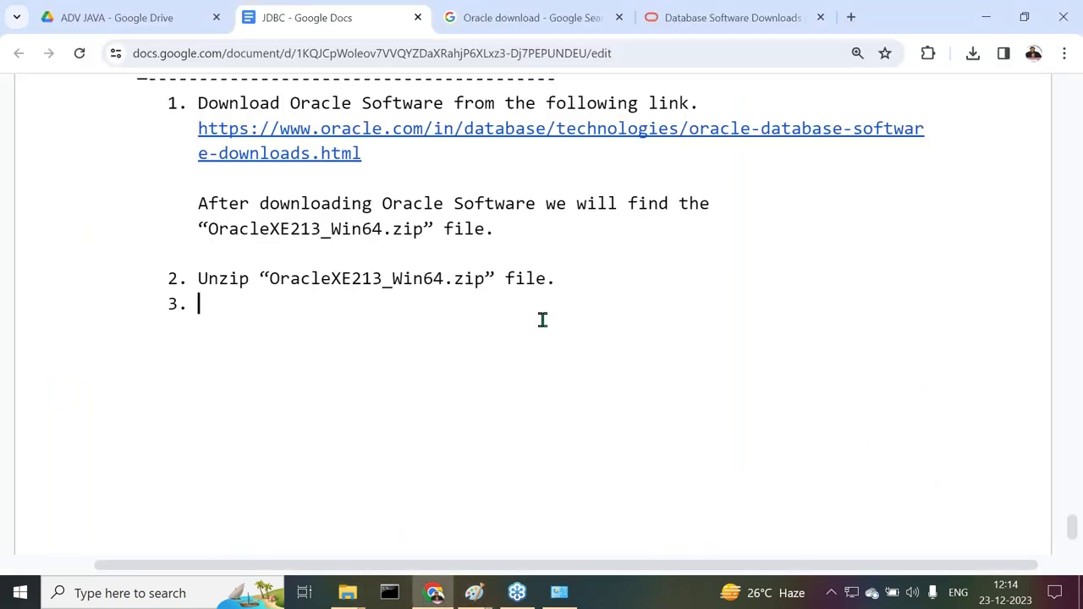
Extend step 2 with 'and find "<setup file name>" setup file'
left_click(547, 278)
type("and find ")
type("\"")
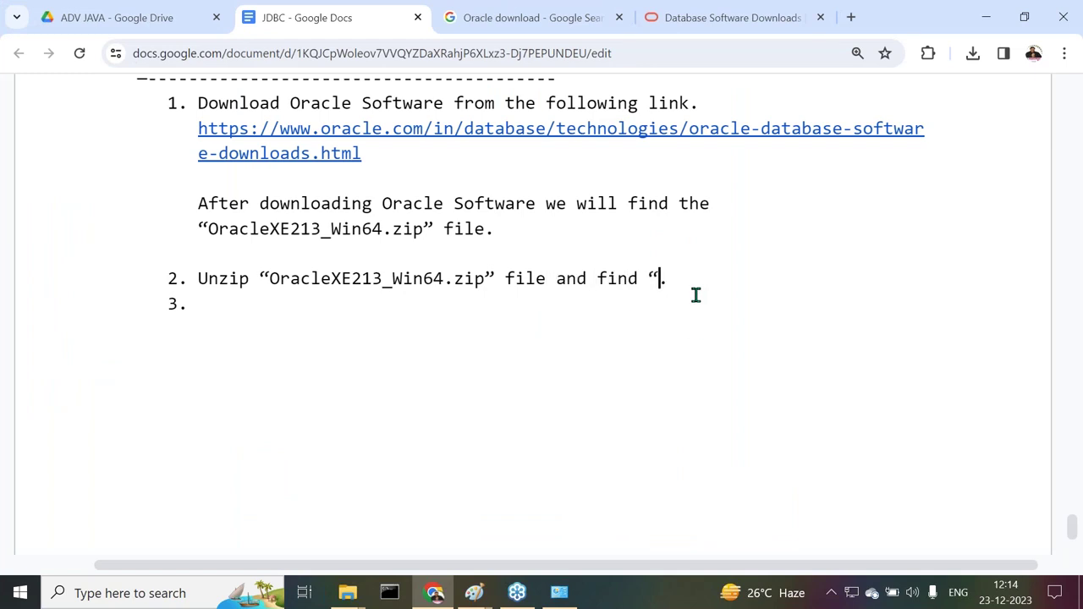
key("ctrl+v")
type("\" ")
type("setup file")
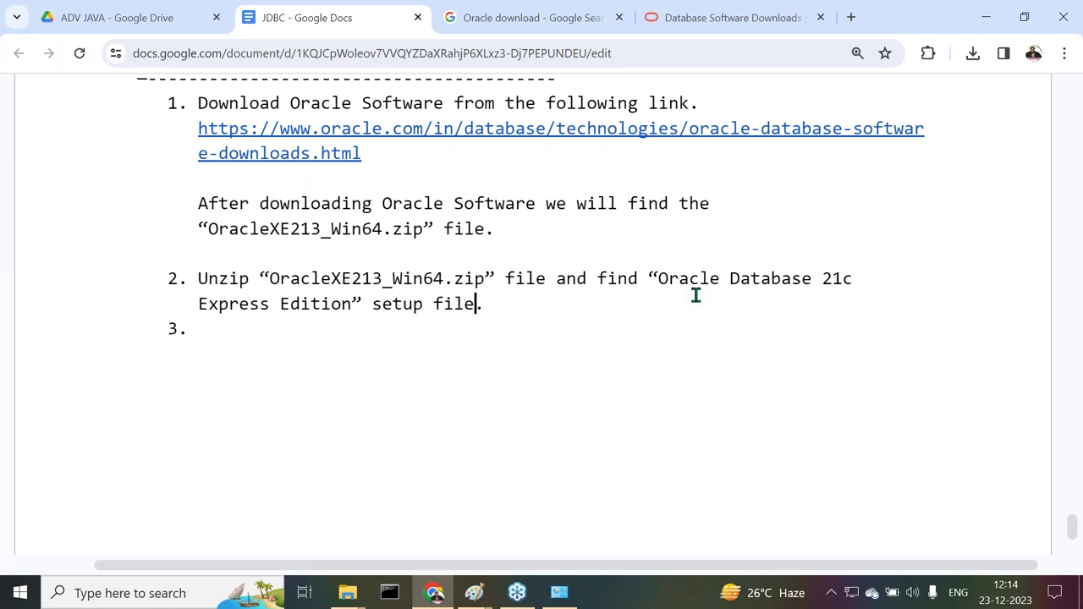
Write step 3 'Double click on "<setup file name>" setup file.' and start item 4
key("Down")
type("Double")
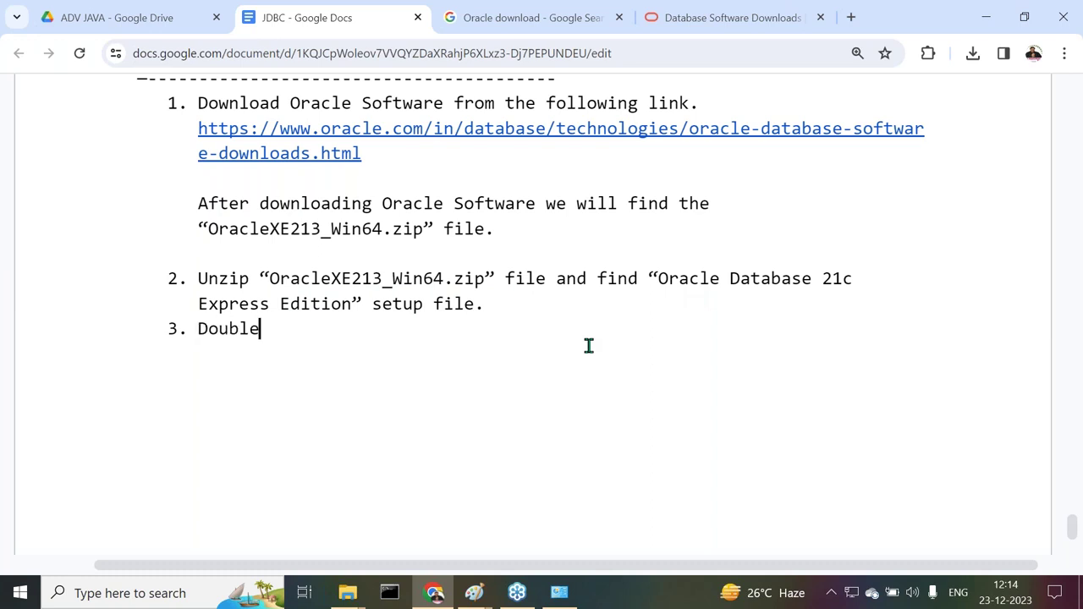
type(" click on “")
key("ctrl+v")
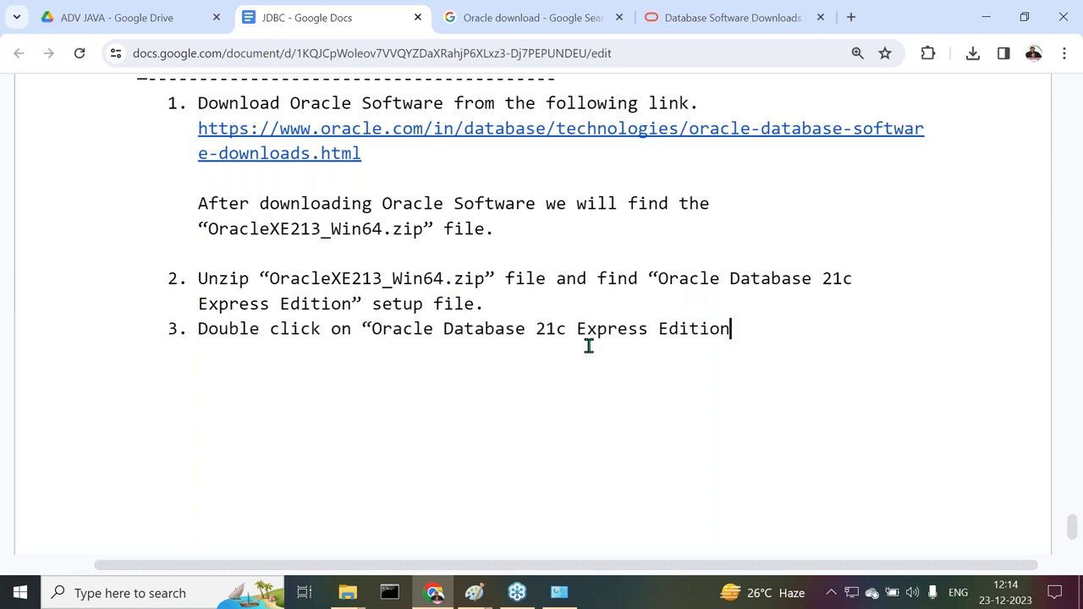
type("” setup file.")
key("Return")
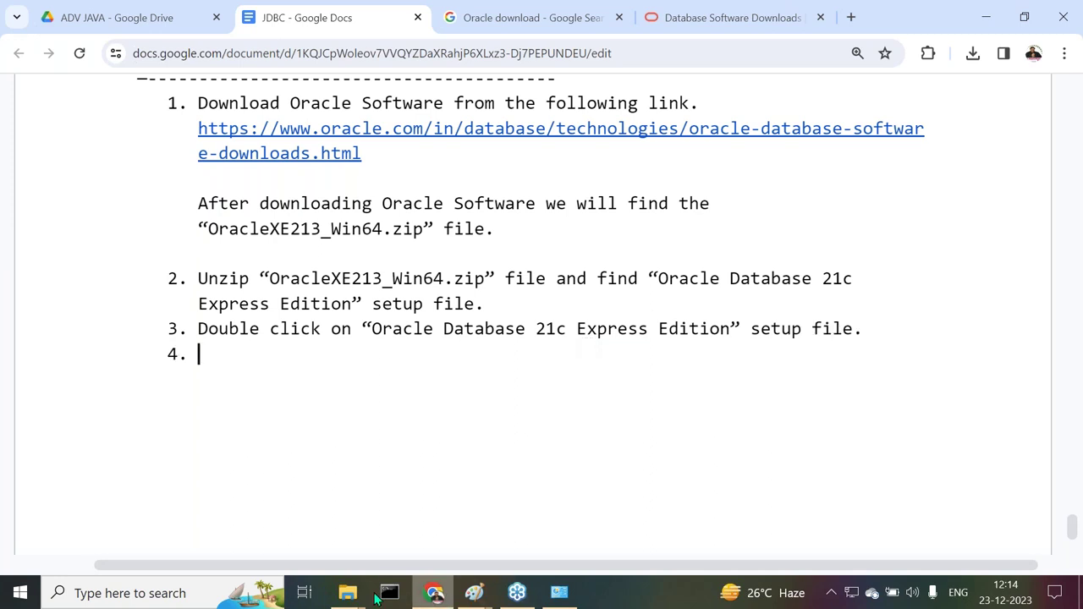
Launch the Oracle Database 21c Express Edition installer and move its welcome window aside
mouse_move(347, 592)
left_click(288, 532)
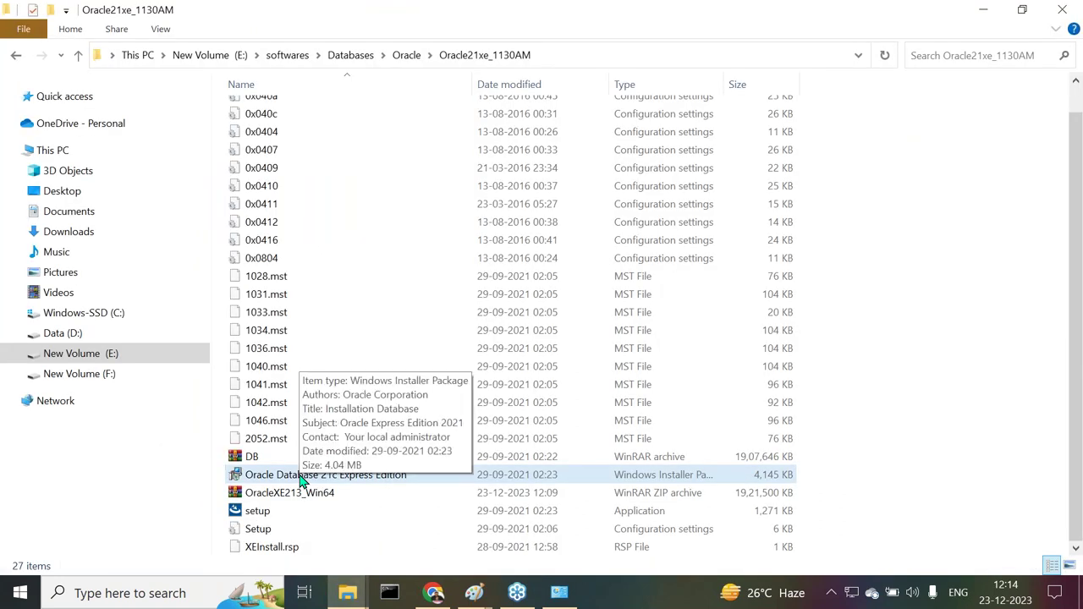
double_click(379, 482)
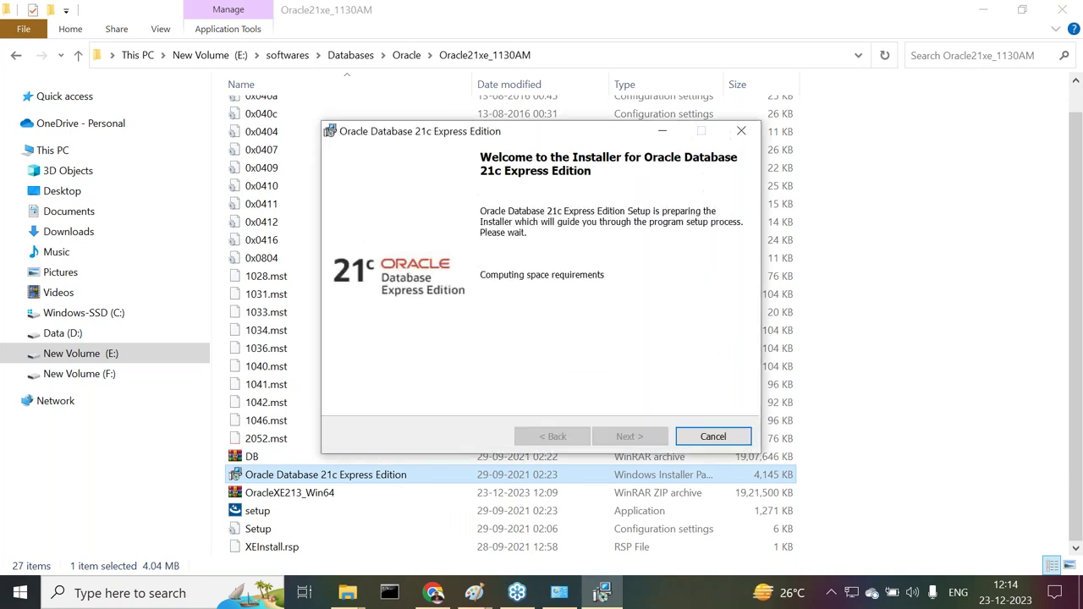
left_click_drag(430, 134, 362, 79)
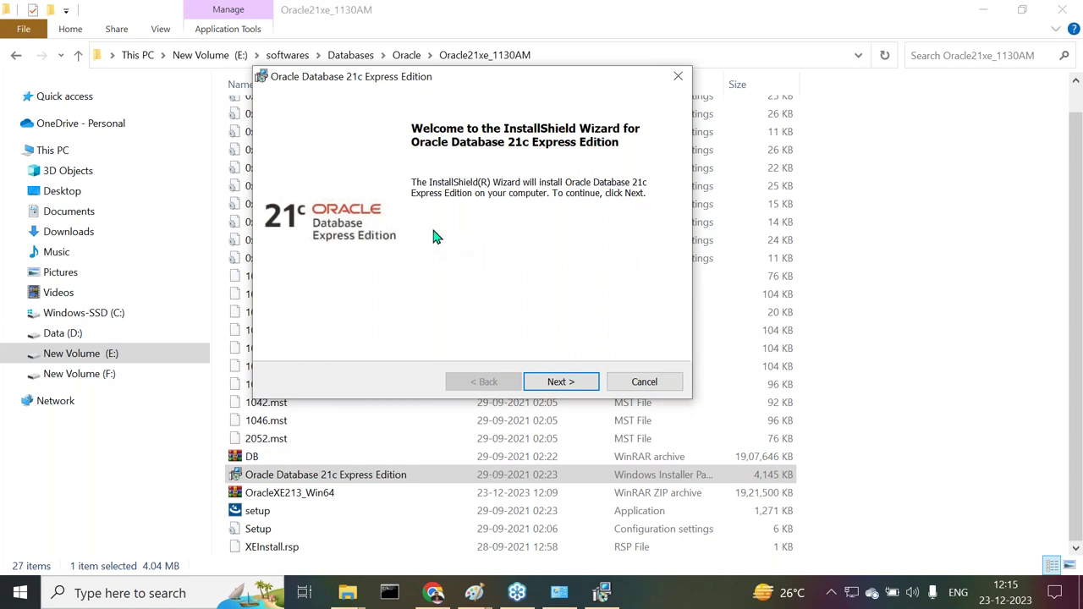
Write step 4 'Click on the "Next" button.' and advance the installer to the license page
left_click(434, 593)
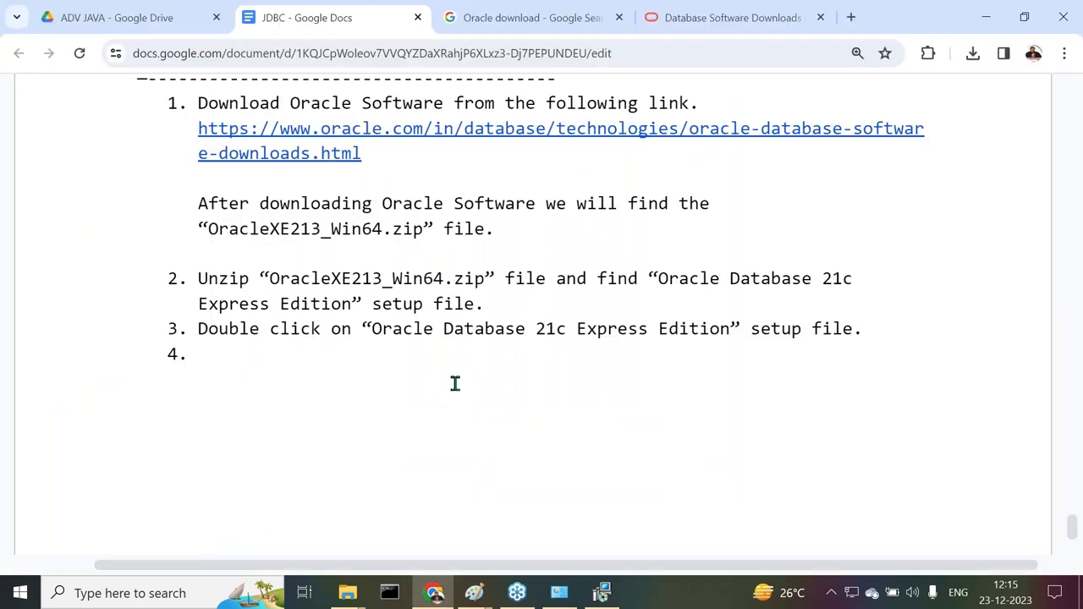
type("Click")
type(" on the \"N")
type("ext\" button")
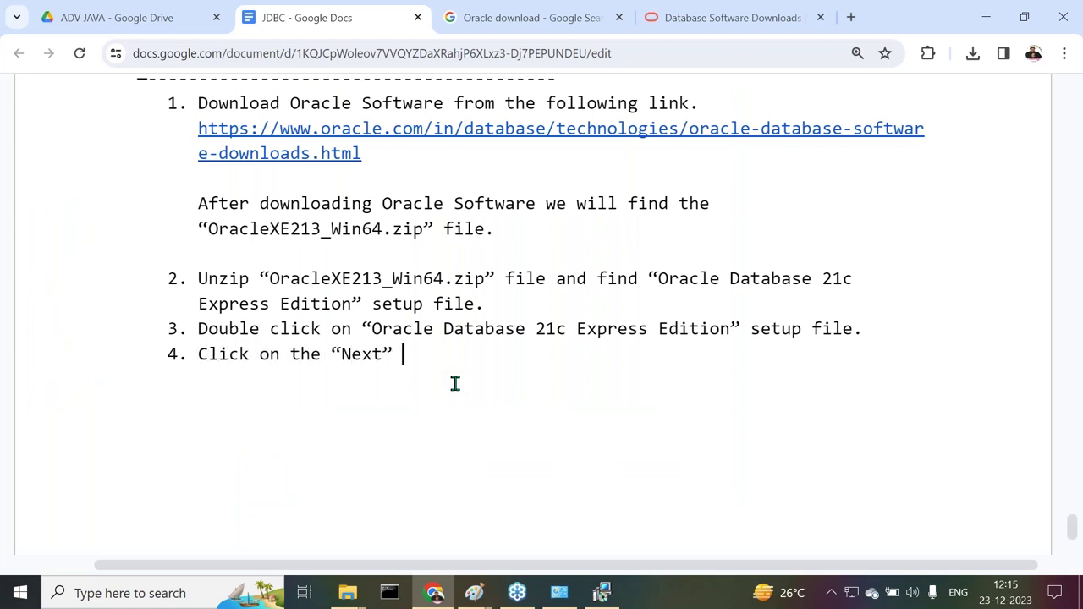
type(".")
key("Return")
left_click(599, 592)
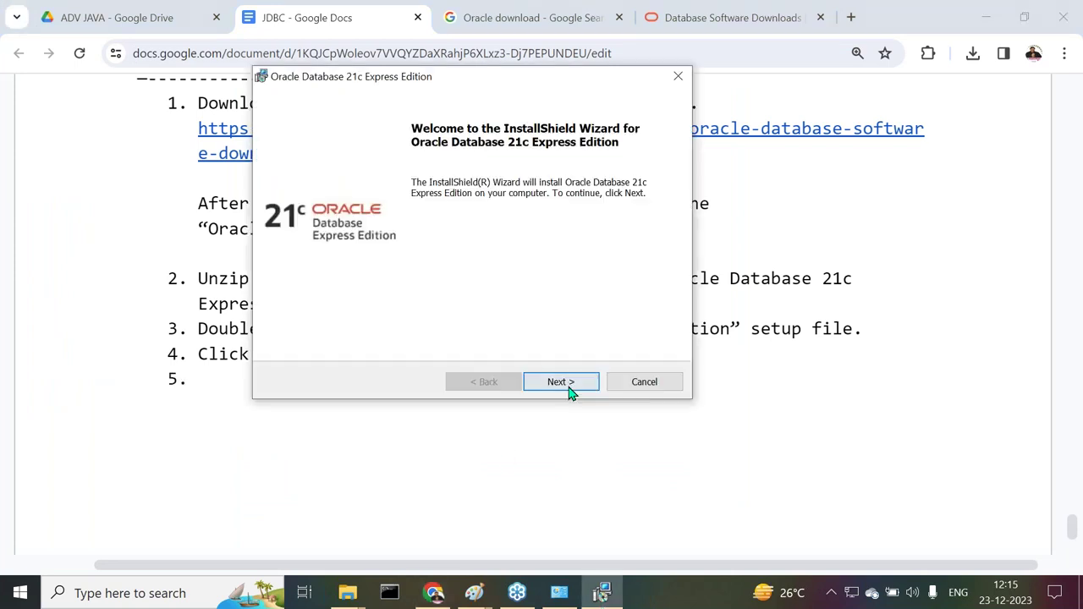
left_click(567, 386)
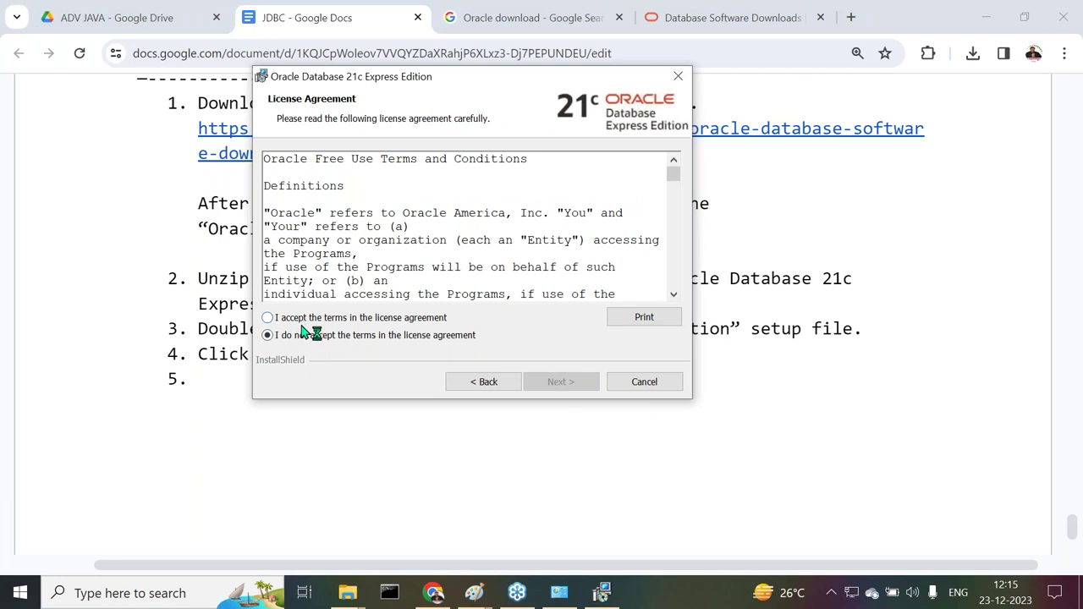
Write step 5 'Select the radio button to accept the terms and conditions.'
left_click(435, 596)
type("Select ")
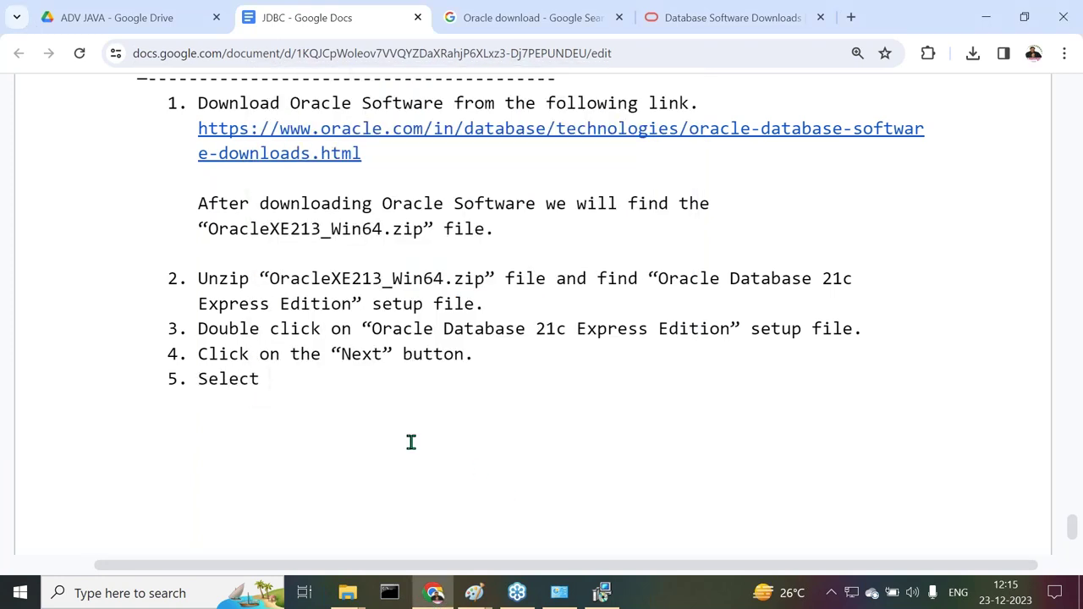
type("the radio button to acces")
key("BackSpace")
type("pt the ")
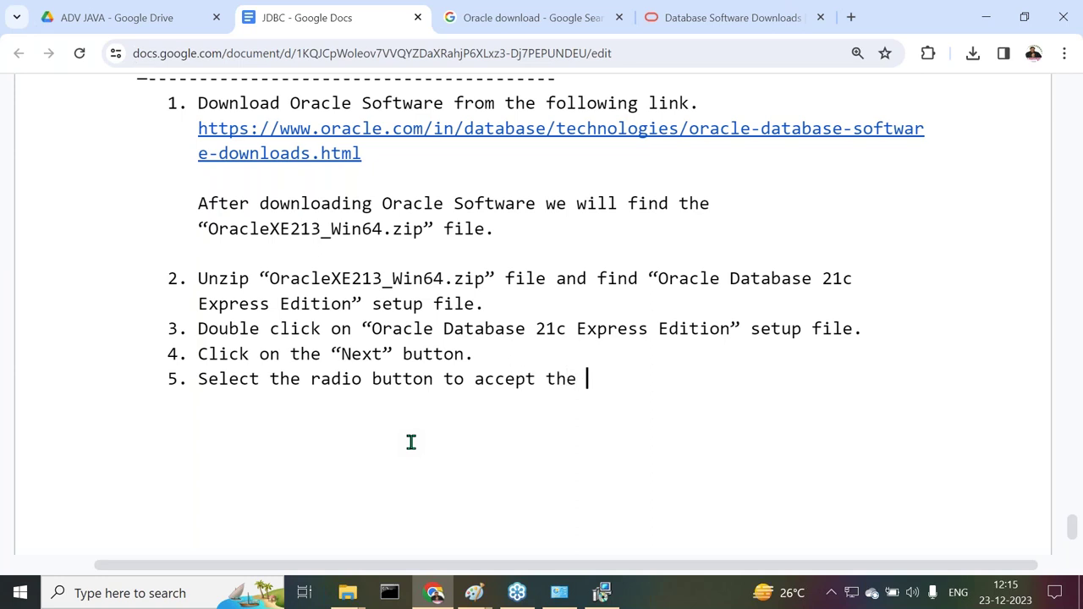
type("terms and conditions.")
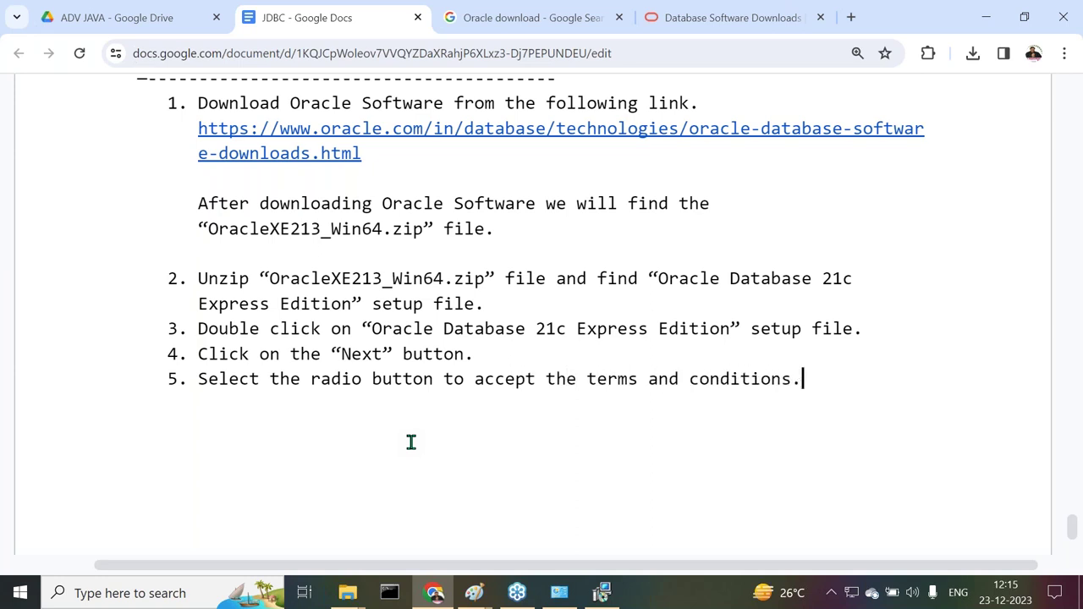
key("Return")
Accept the licence terms in the installer and write step 6 'Click on the "Next" button.'
left_click(602, 593)
left_click(268, 317)
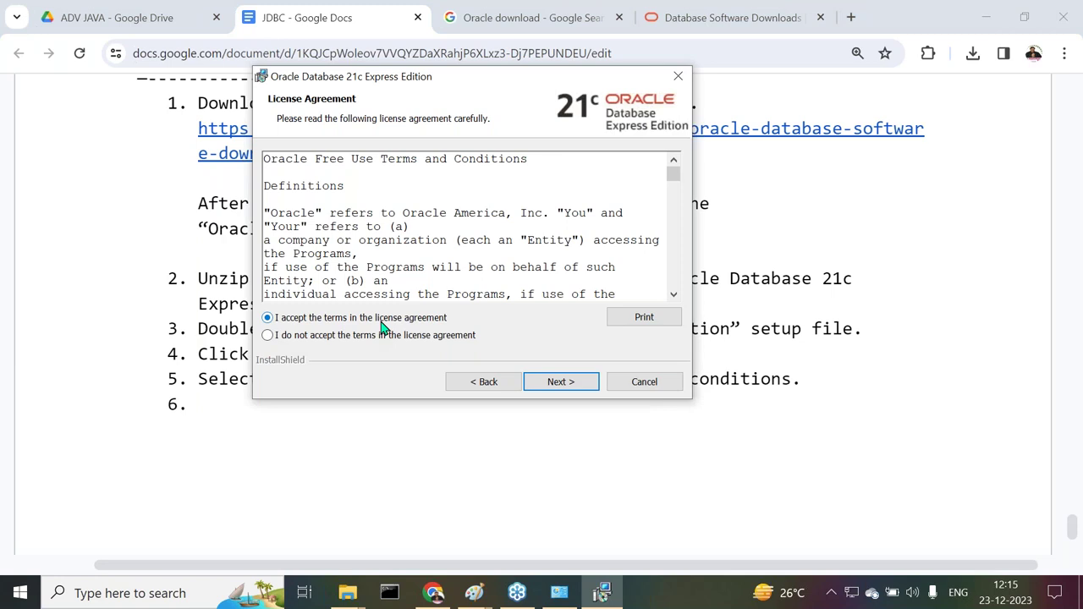
left_click(434, 595)
type("Click on the “Next” button.")
key("Return")
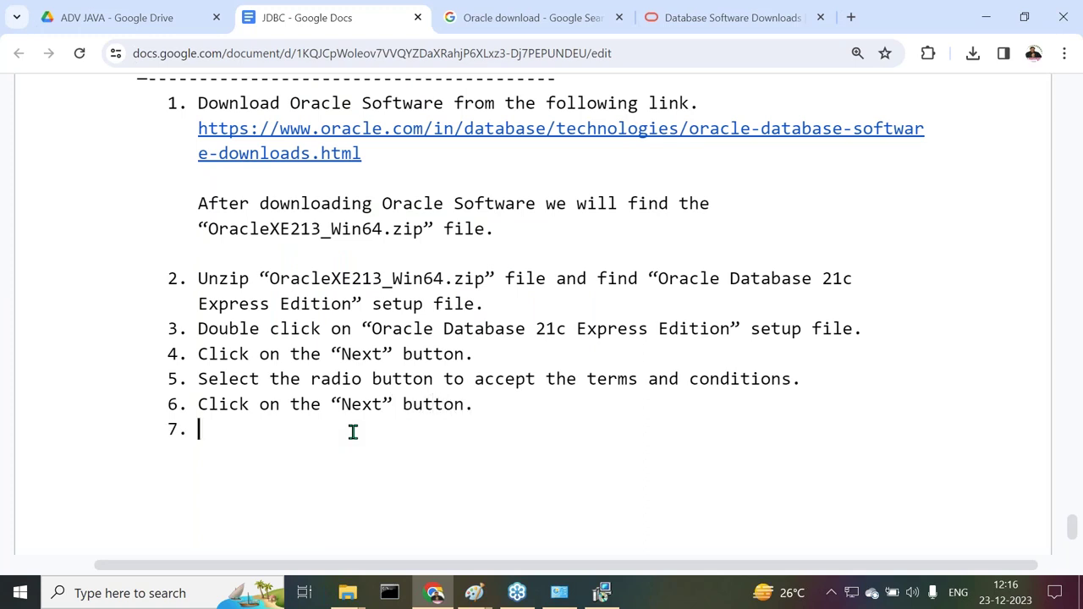
Advance the installer past the License Agreement to the Destination Folder page
left_click(603, 595)
left_click(558, 382)
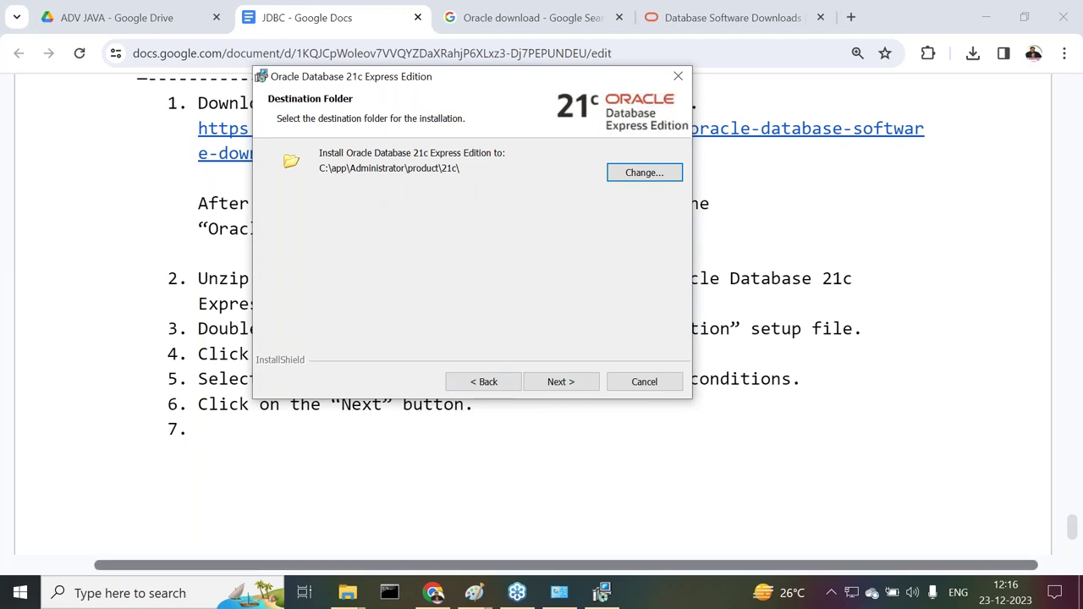
Write step 7 'Change Oracle INstallation location to "C:\Oracle 21XE" by clicking on the "Change" button.'
left_click(431, 594)
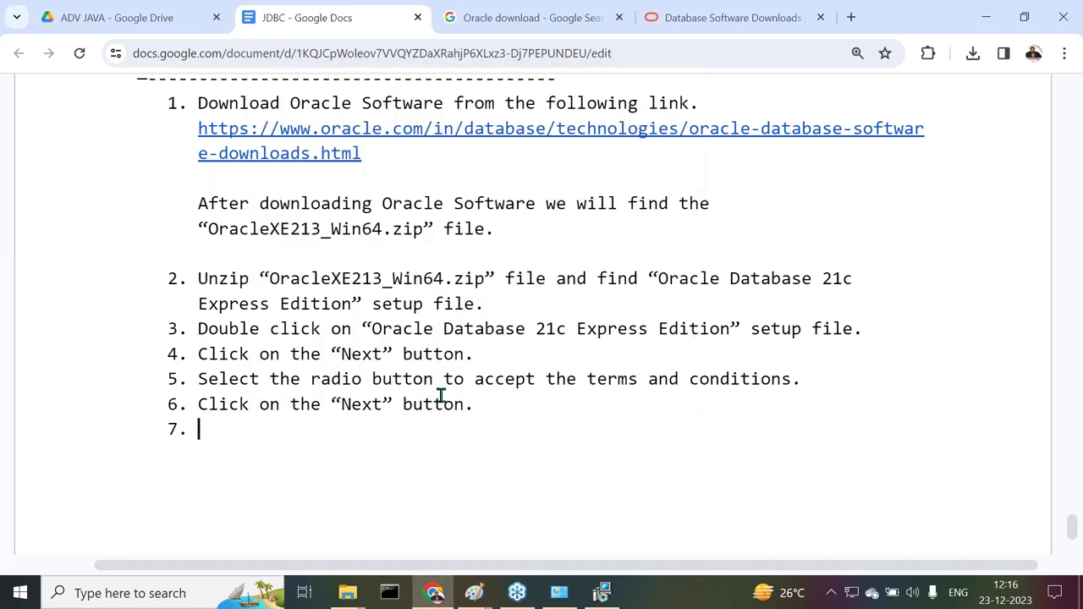
type("Change ")
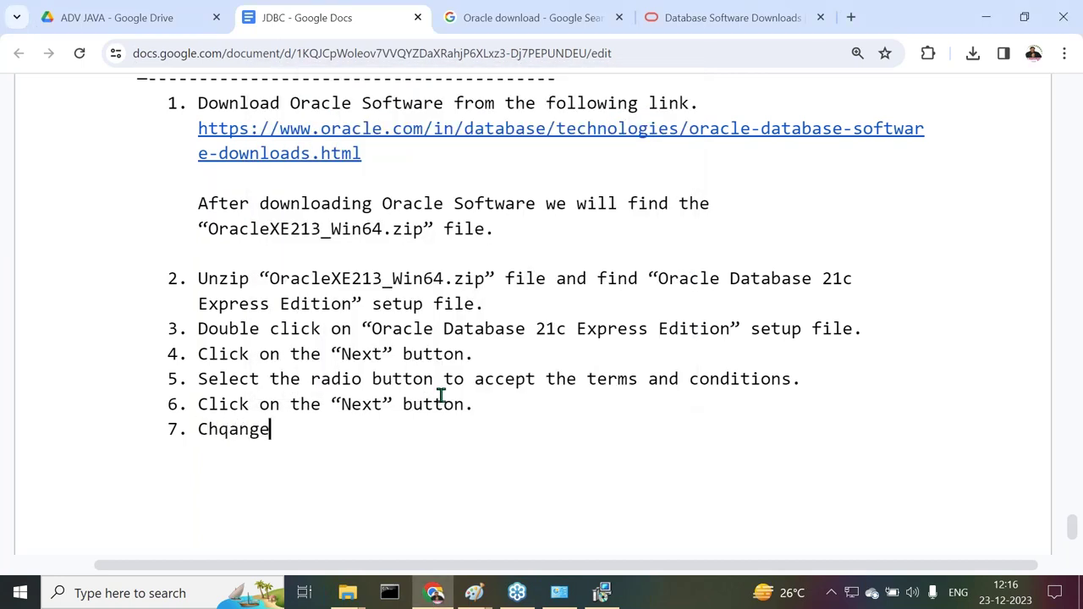
type("Oracle ")
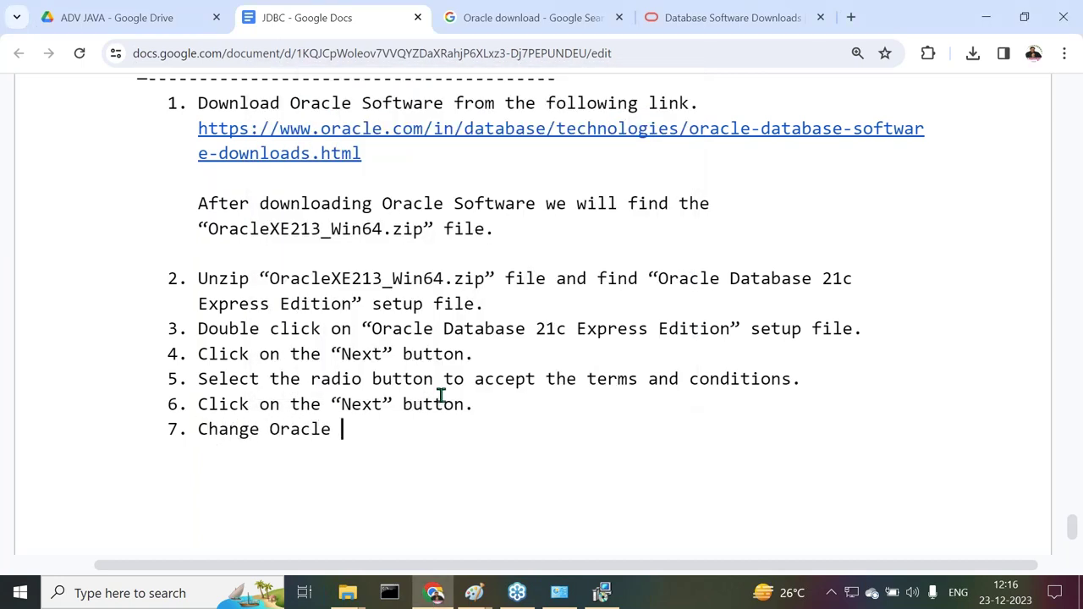
type("INstallation lo")
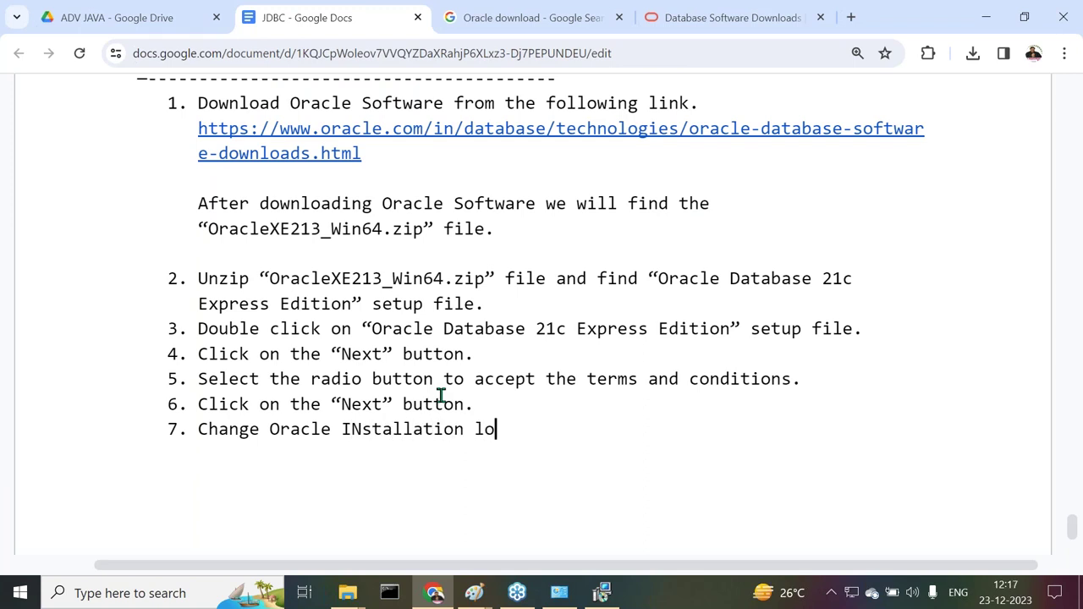
type("cation to C:\\")
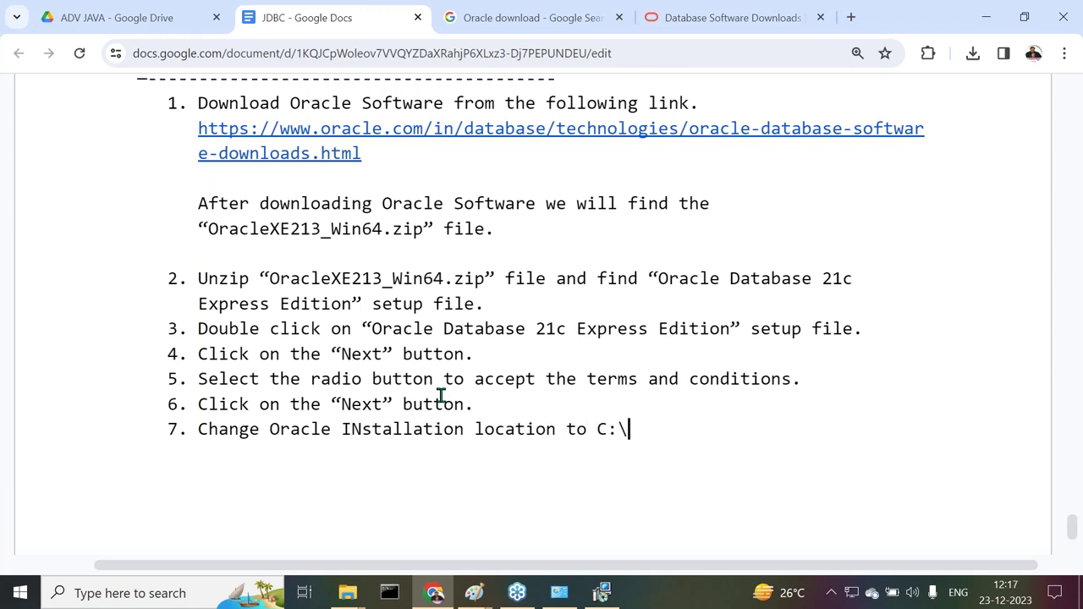
type("Oracle21XE")
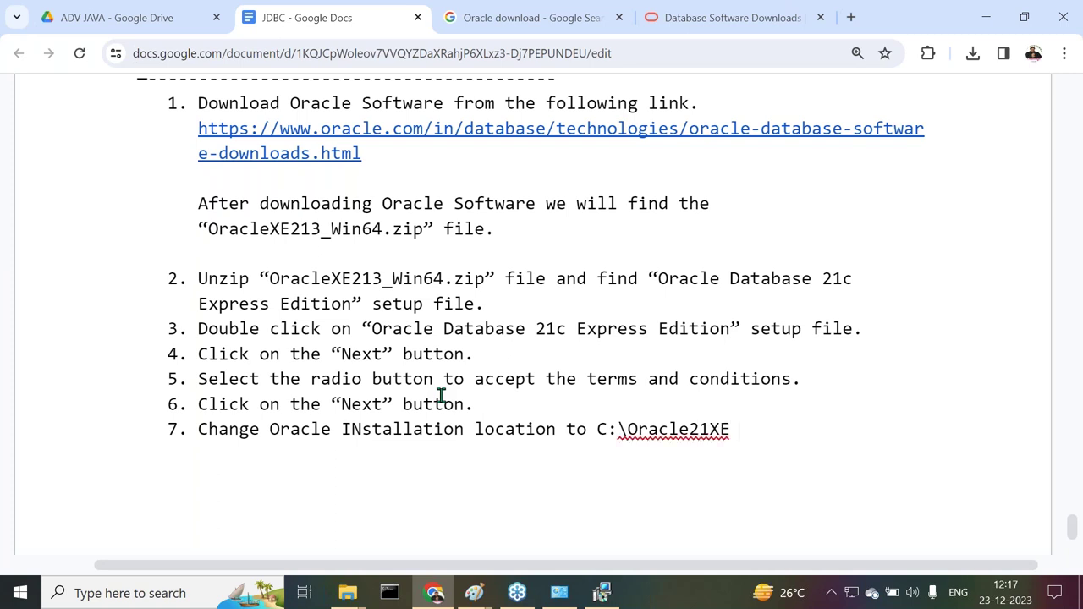
left_click(662, 429)
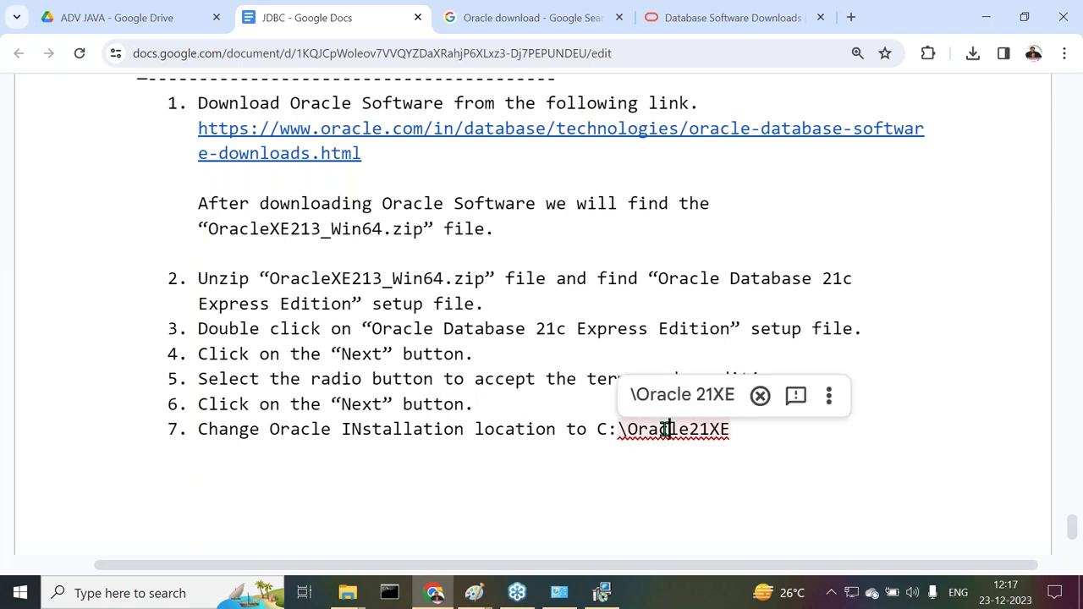
left_click(670, 405)
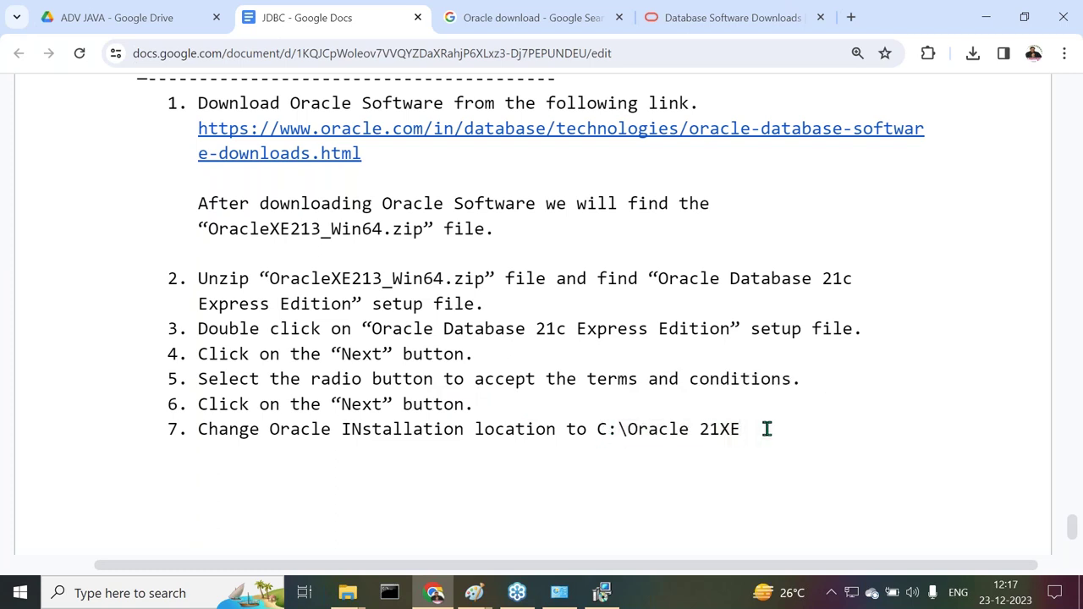
type("\"")
key("Left")
key("Left")
key("Left")
key("Left")
key("Left")
key("Left")
key("Left")
key("Left")
key("Left")
key("Left")
key("Left")
key("Left")
key("Left")
key("Left")
key("Left")
type("\"")
key("Right")
key("Right")
key("Right")
key("Right")
key("Right")
key("Right")
key("Right")
key("Right")
key("Right")
key("Right")
key("Right")
key("Right")
key("Right")
key("Right")
key("Right")
type("by")
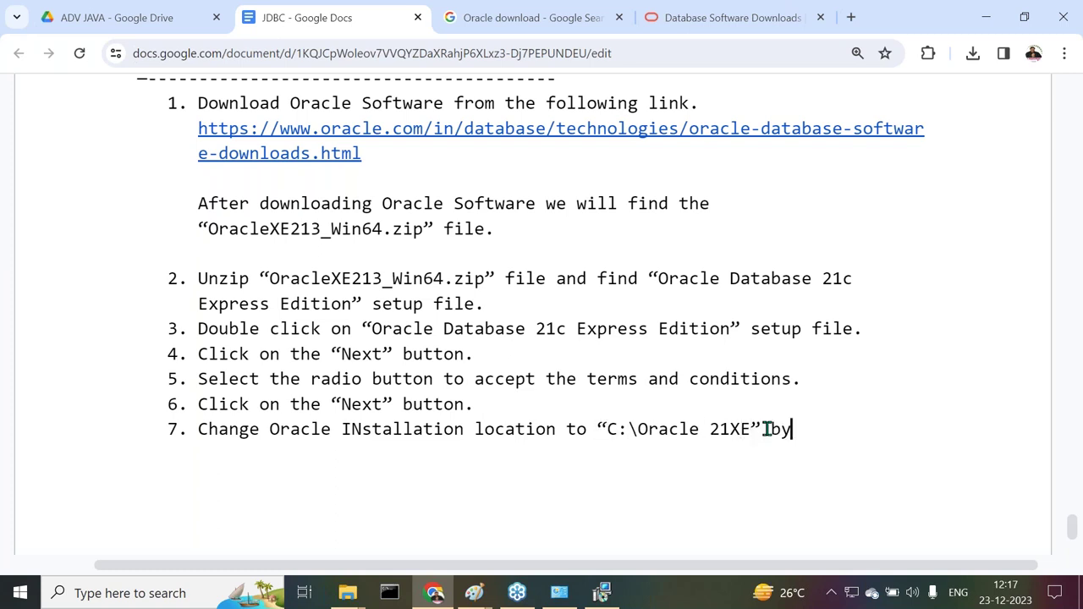
type(" clicking ")
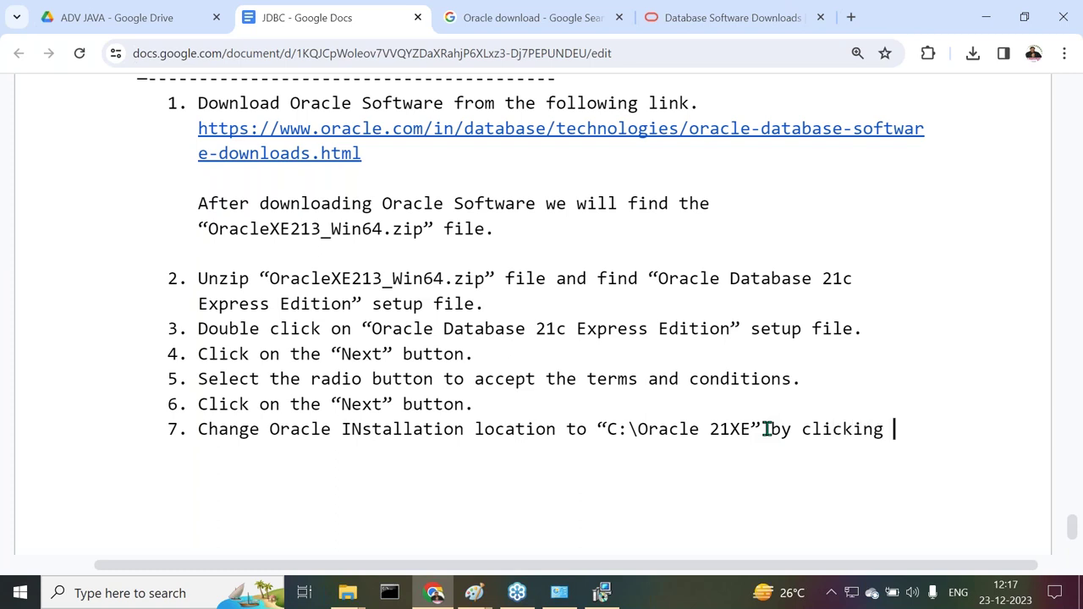
type("on the \"Change\" bu")
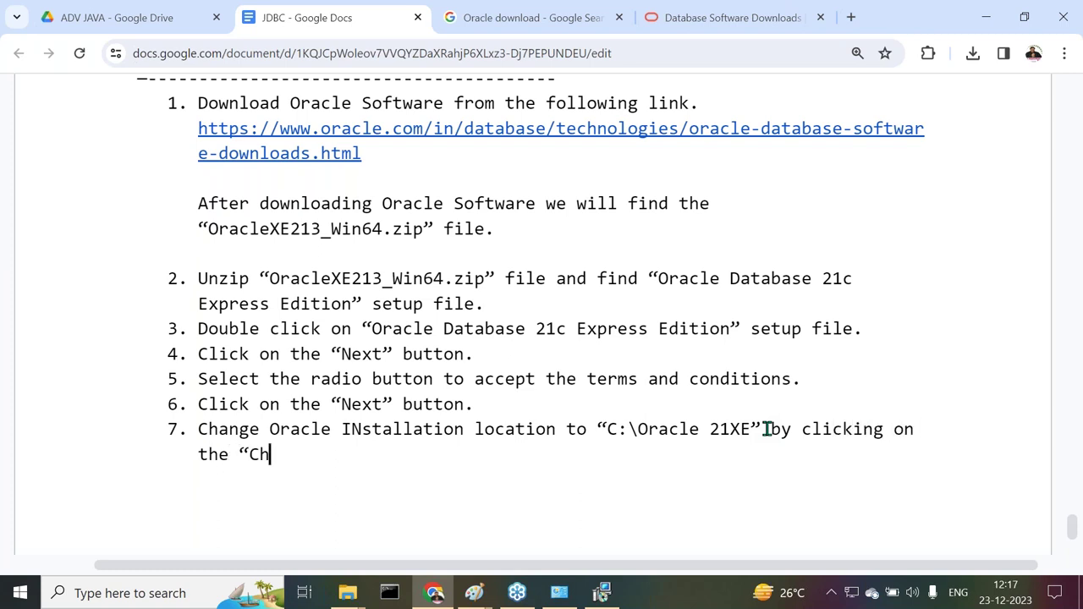
type("tton.")
Start notes item 8, then set the installer's destination folder to C:\Oracle21XE\ on Windows-SSD (C:)
key("Return")
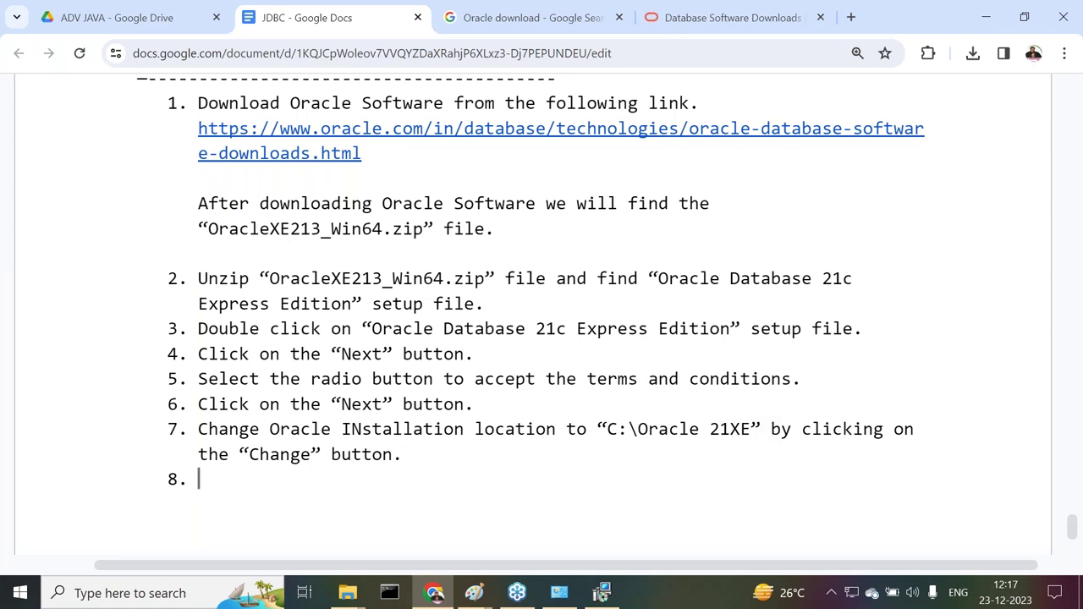
left_click(602, 594)
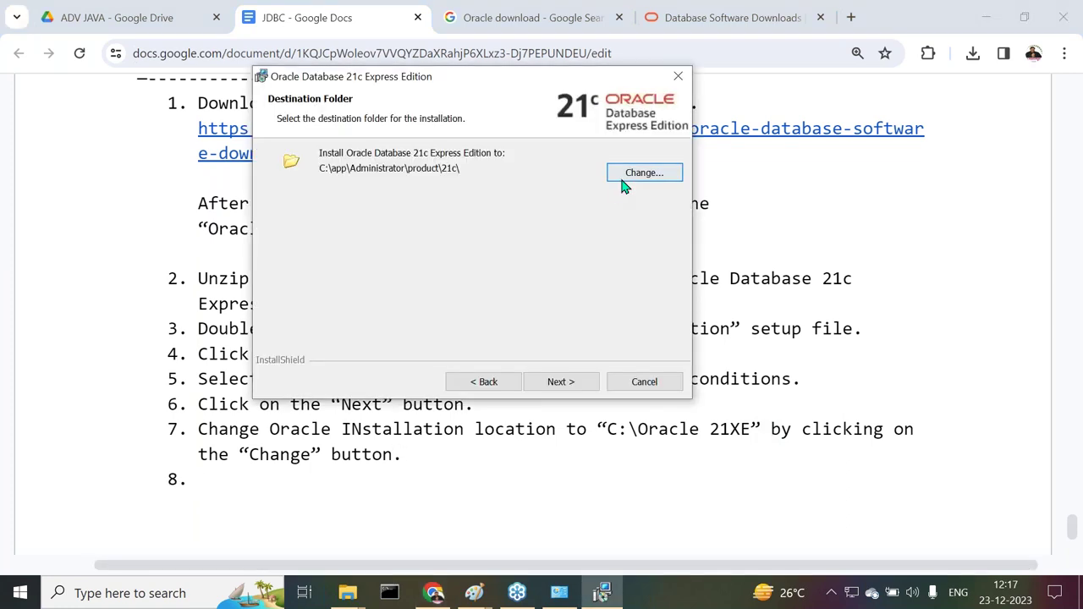
left_click(626, 176)
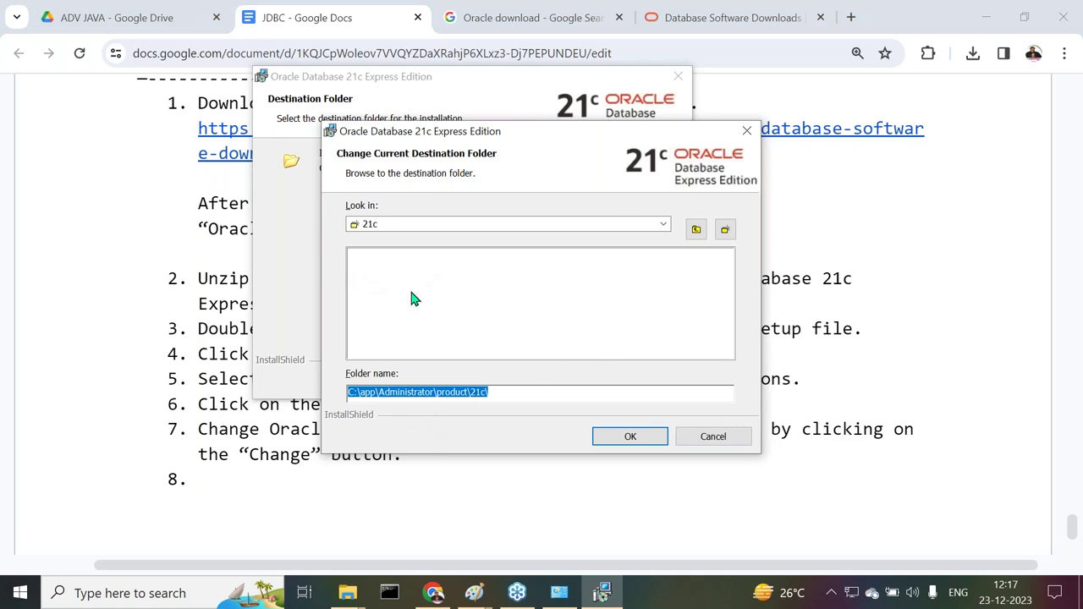
left_click(663, 225)
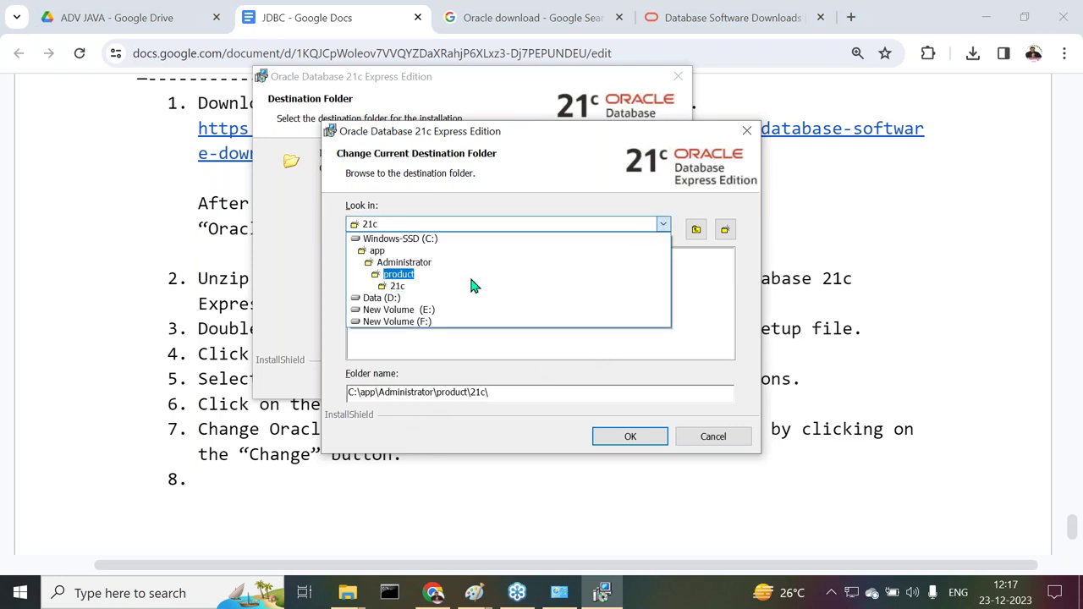
left_click(402, 243)
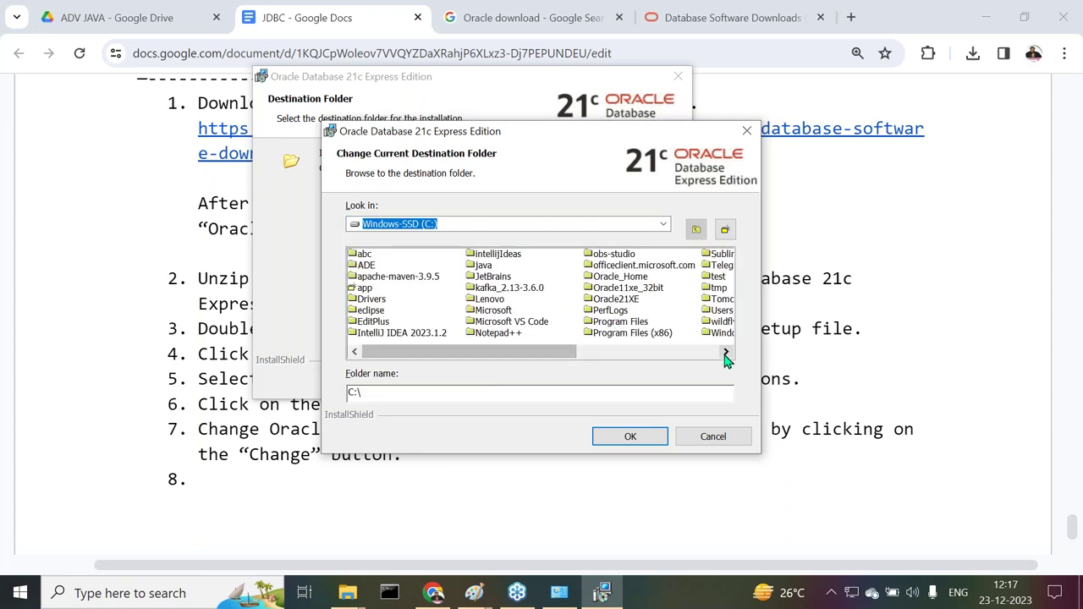
left_click(616, 300)
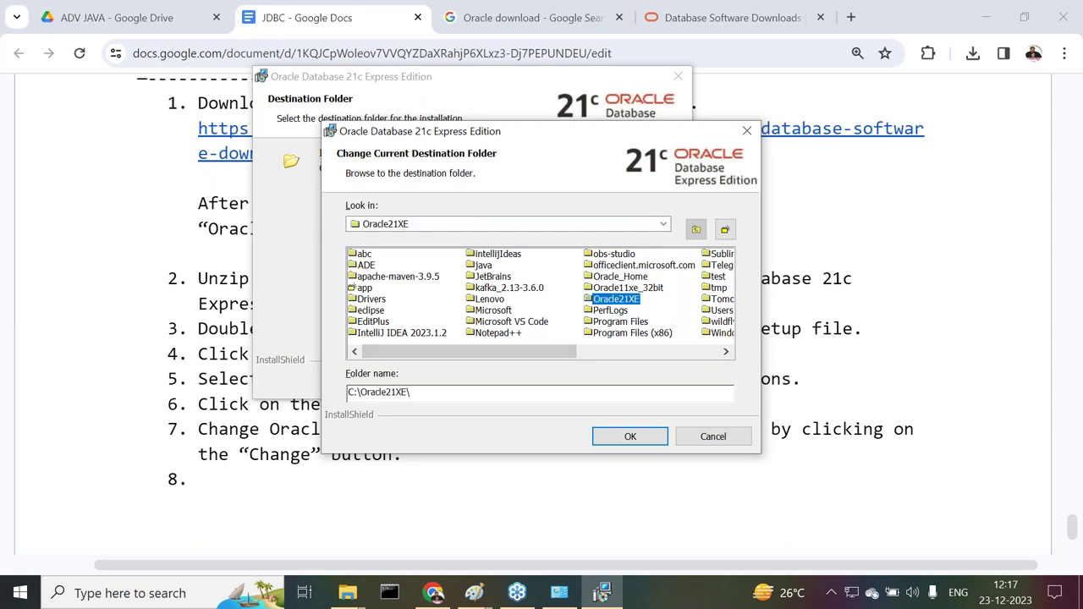
left_click(613, 441)
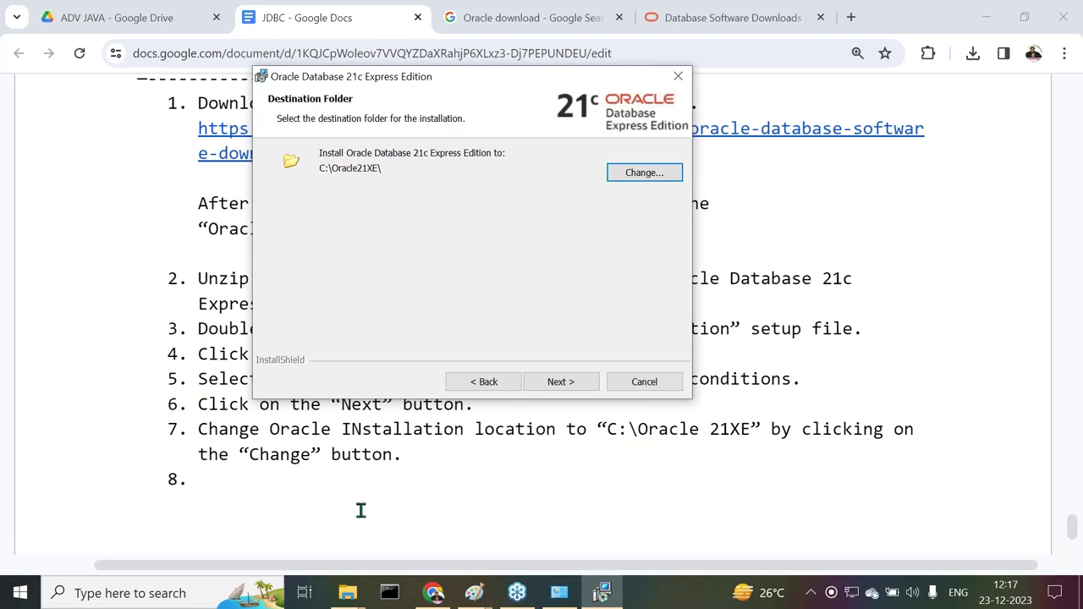
Write step 8, 'Click on the “Next” button.', and start item 9
mouse_move(437, 595)
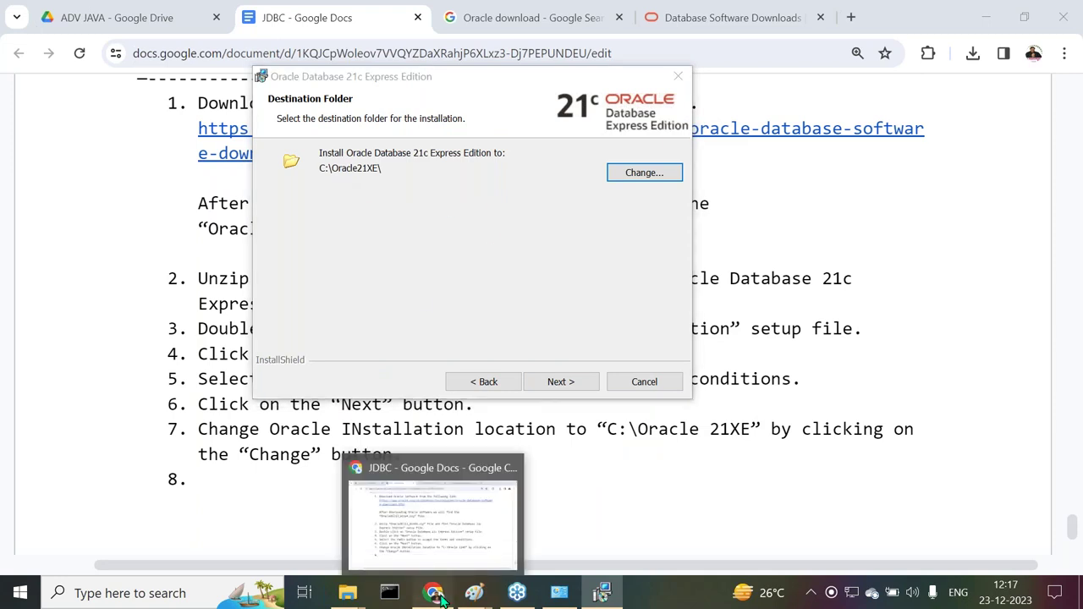
left_click(407, 529)
type("Click on the “")
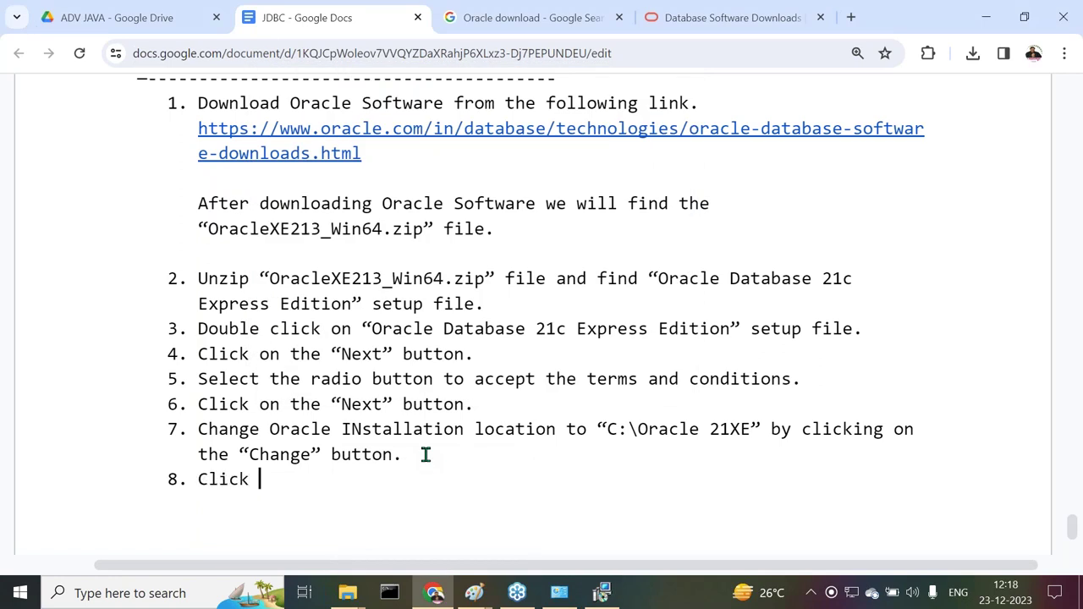
type("Next")
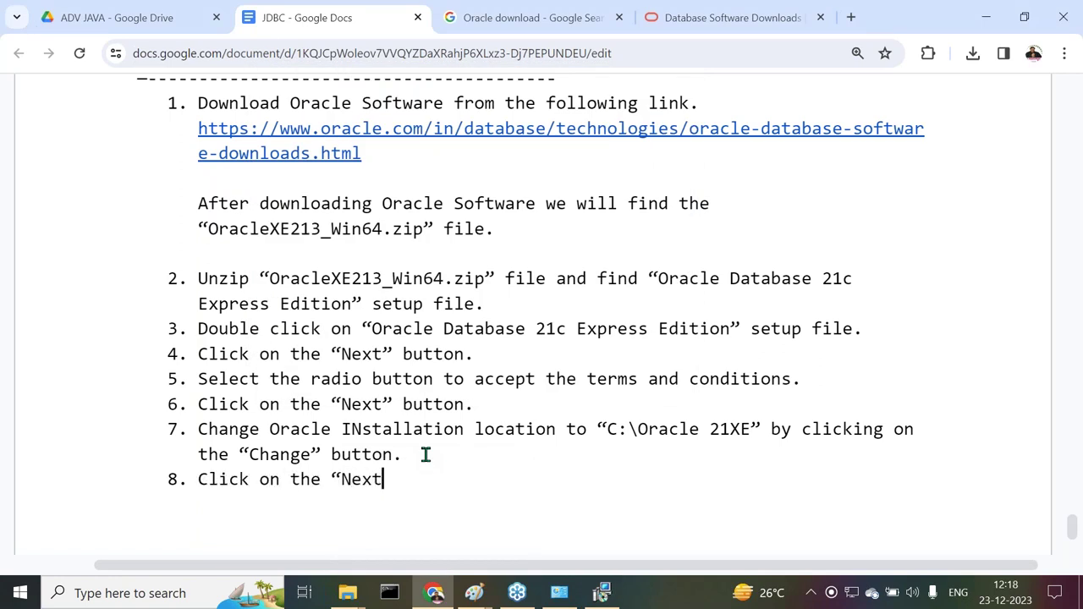
type("” button.")
key("Return")
left_click(603, 592)
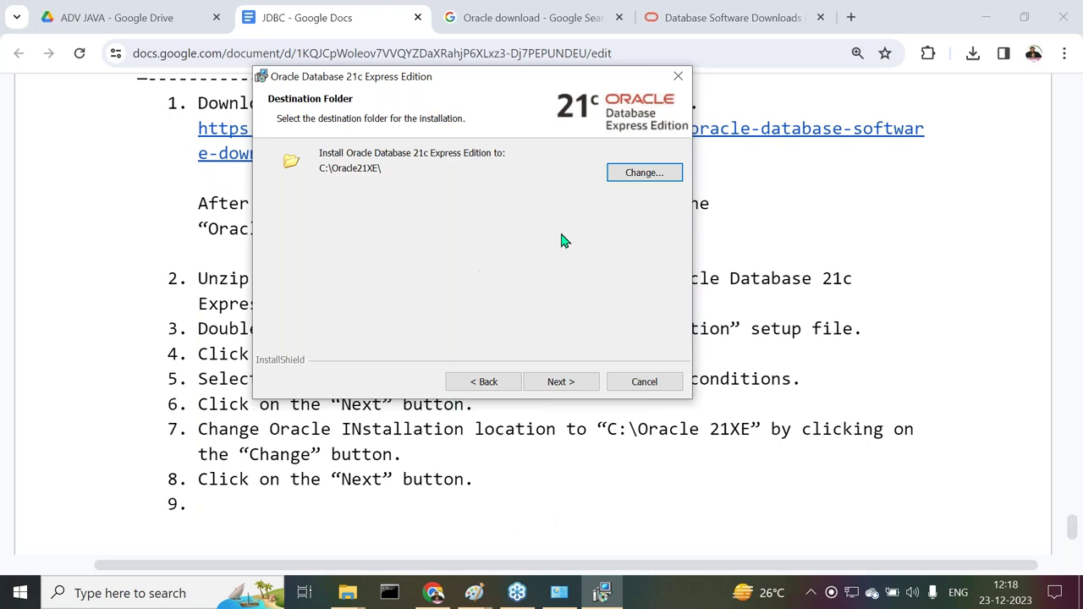
Advance the installer to the password page and begin step 9 about entering the SYSTEM password
left_click(562, 385)
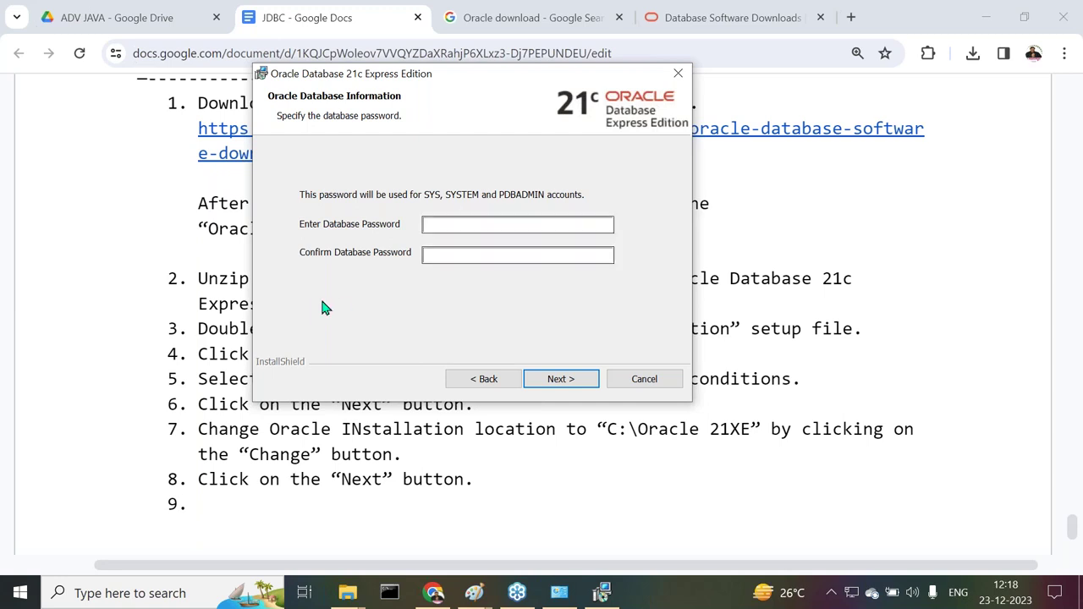
left_click(433, 594)
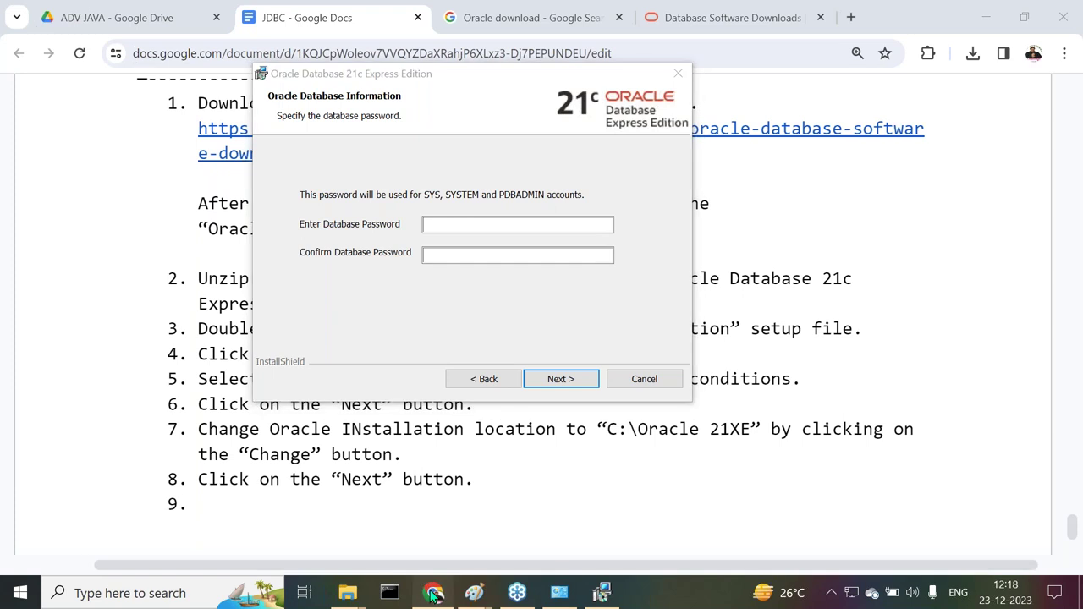
scroll(481, 385, "down", 2)
type("Enter the ")
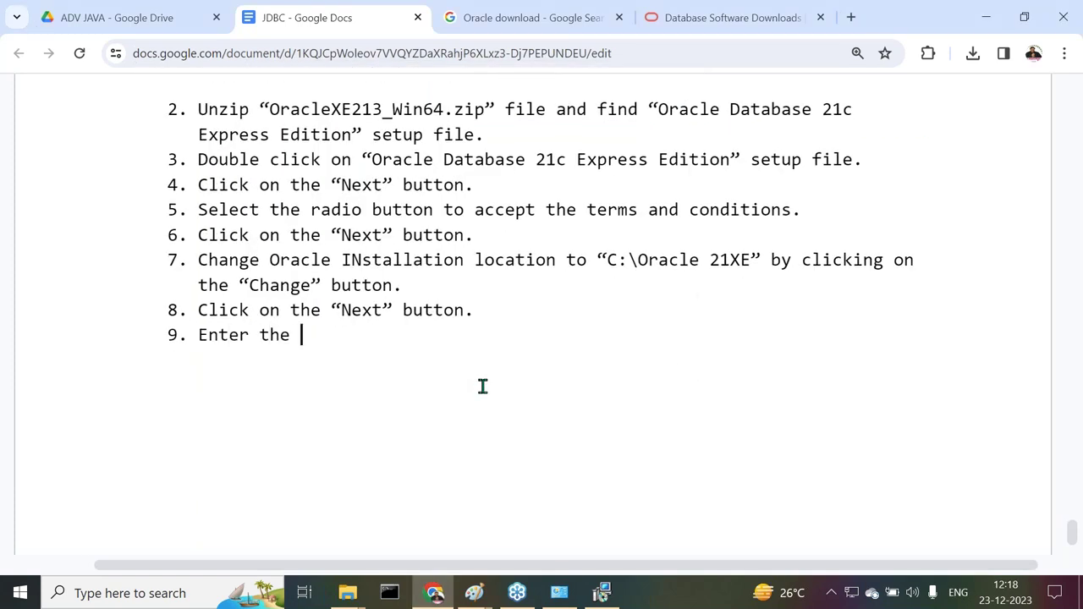
type("Database ")
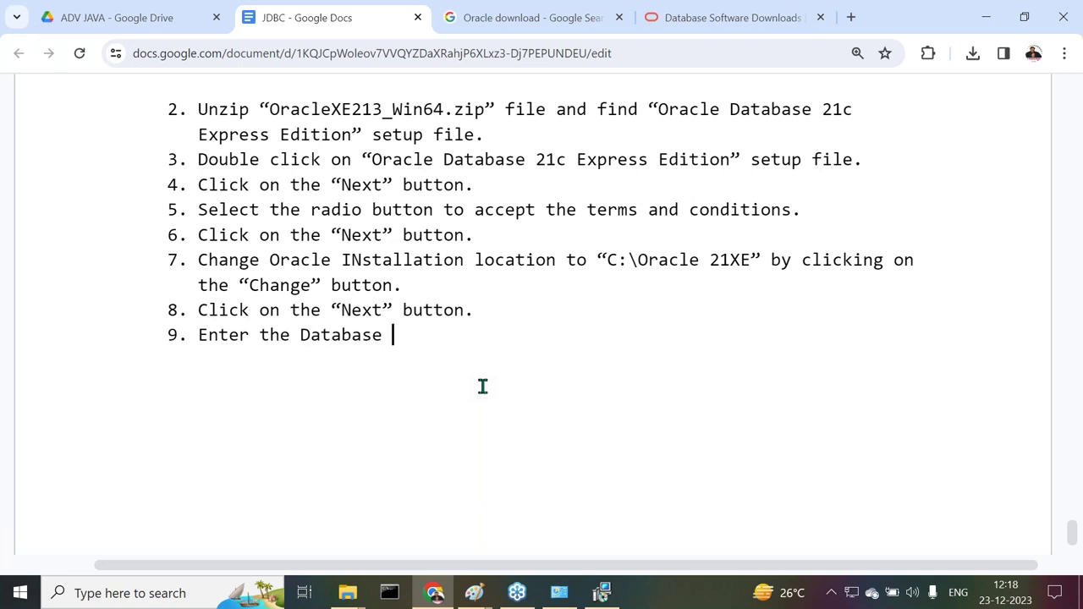
type("Password and")
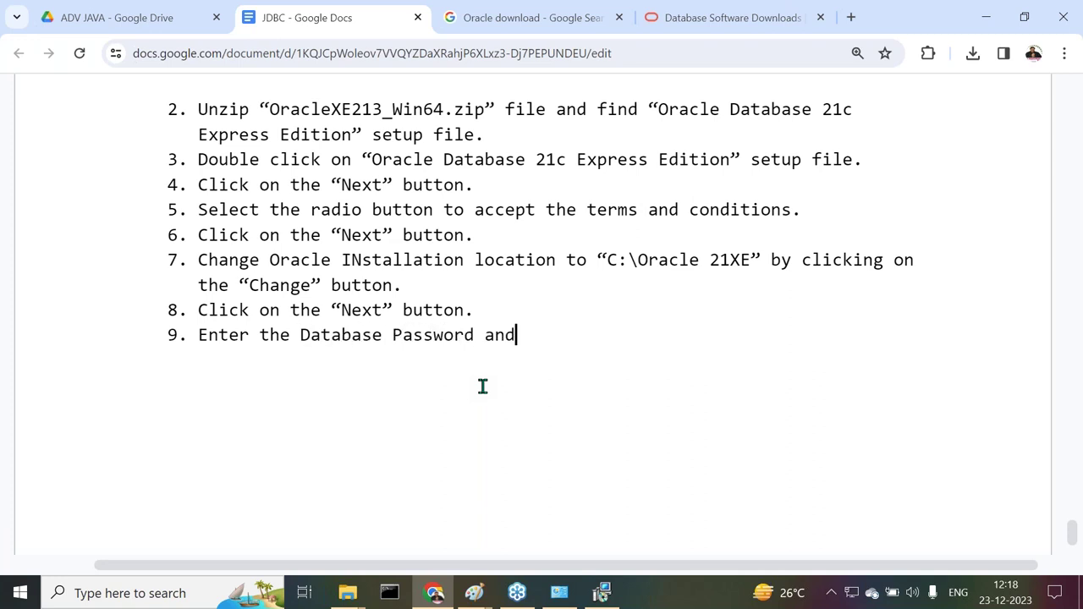
type(" confirm ")
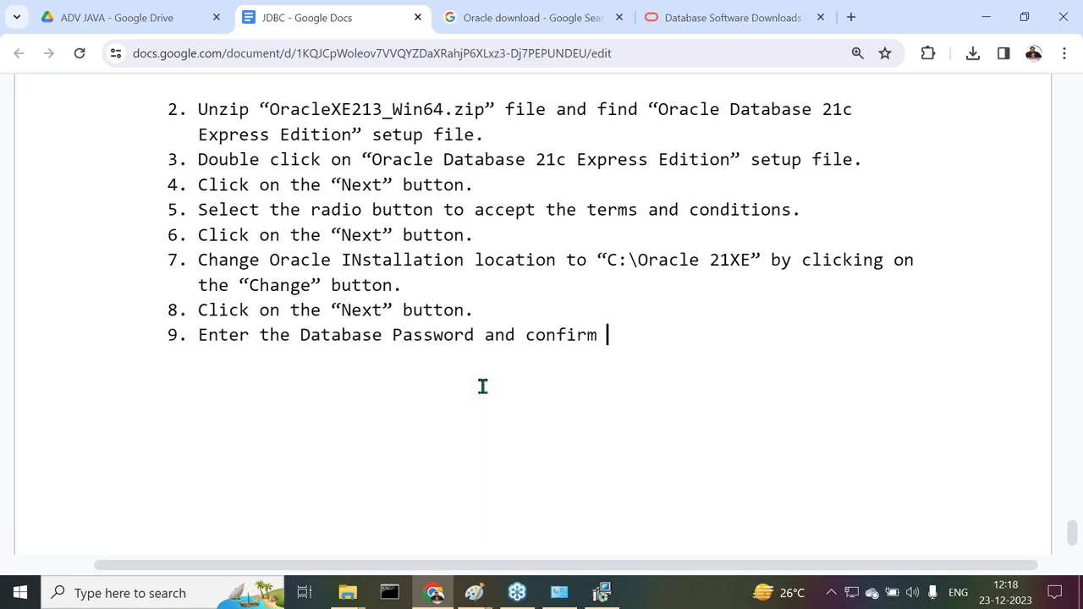
type("passfor for ")
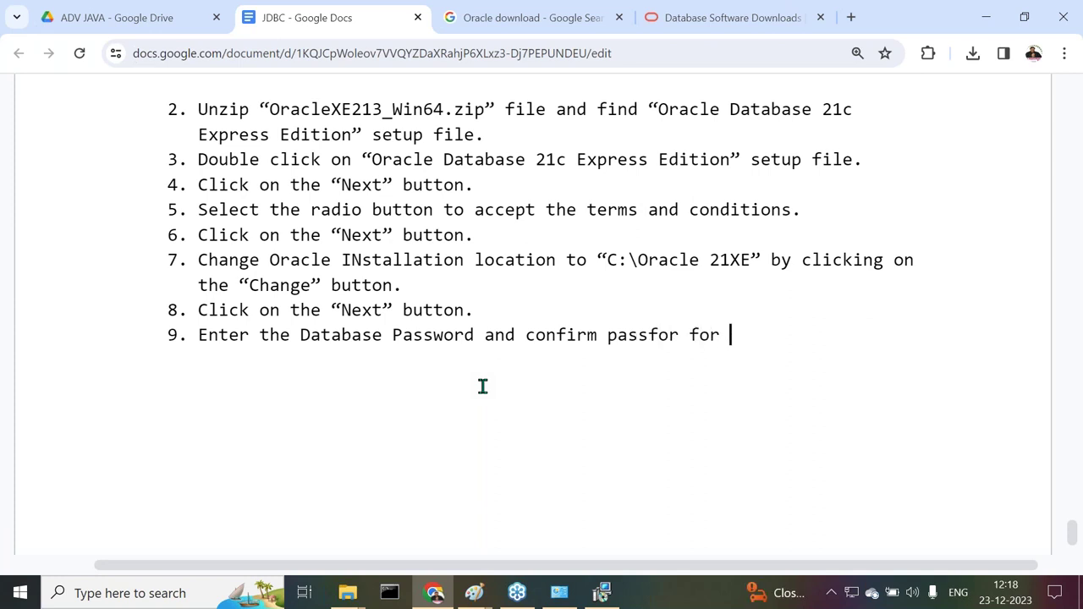
type("the user SYSTE")
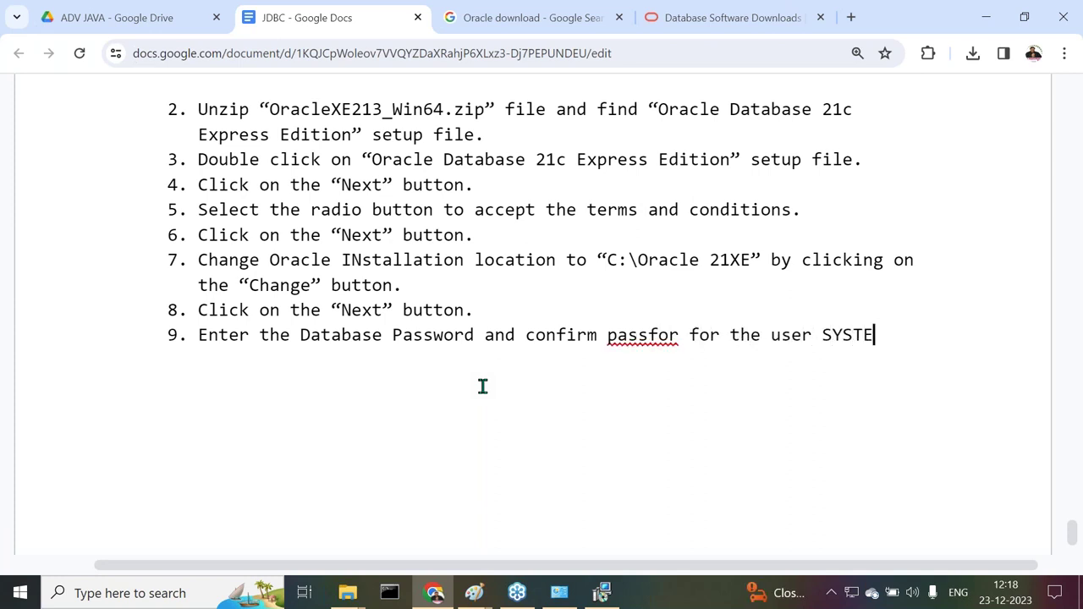
type("M")
Correct 'passfor' to 'password', end step 9 with a period, and add an unnumbered line
left_click(644, 336)
left_click(656, 302)
left_click(901, 338)
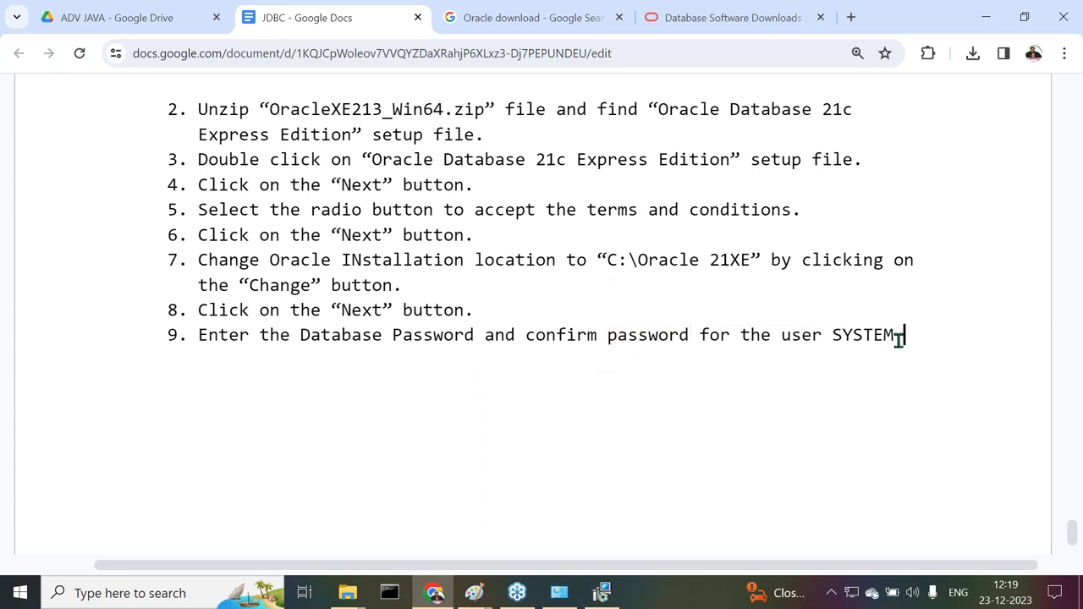
type(".")
key("Return")
key("BackSpace")
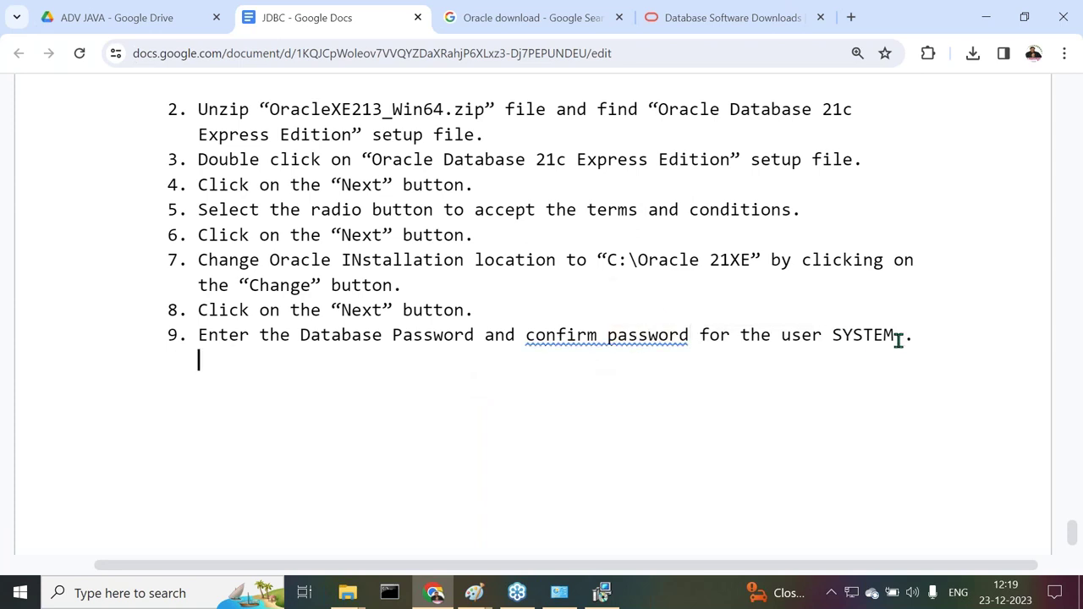
Add 'Password' and 'Confirm Password' lines showing the database password, accepting 'confirm the password' wording
type("Pa")
key("BackSpace")
key("BackSpace")
type("Con")
key("BackSpace")
key("BackSpace")
key("BackSpace")
type("Password :")
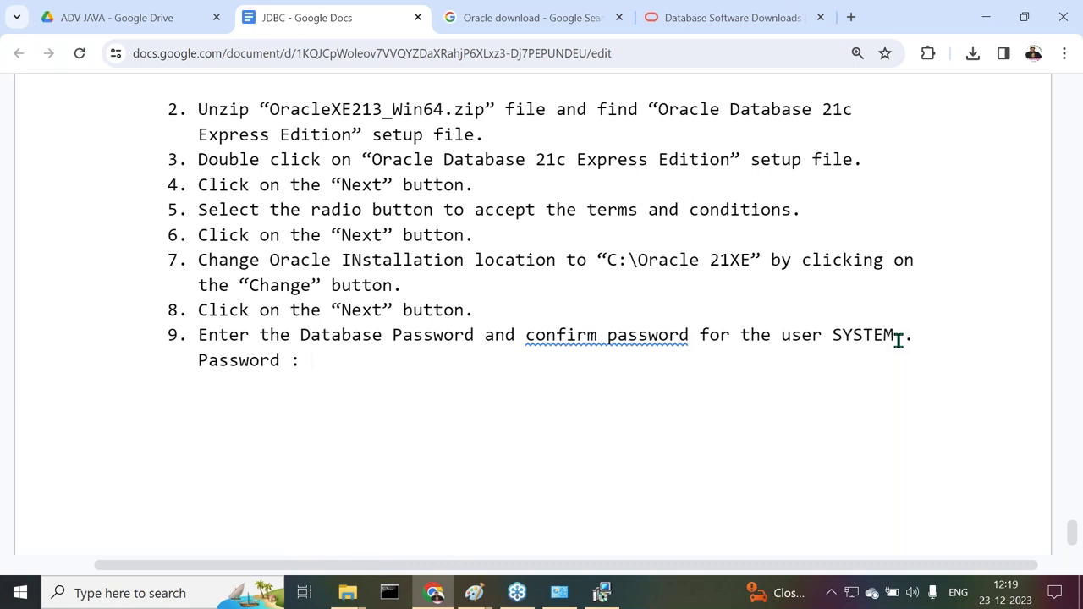
left_click(597, 335)
left_click(660, 299)
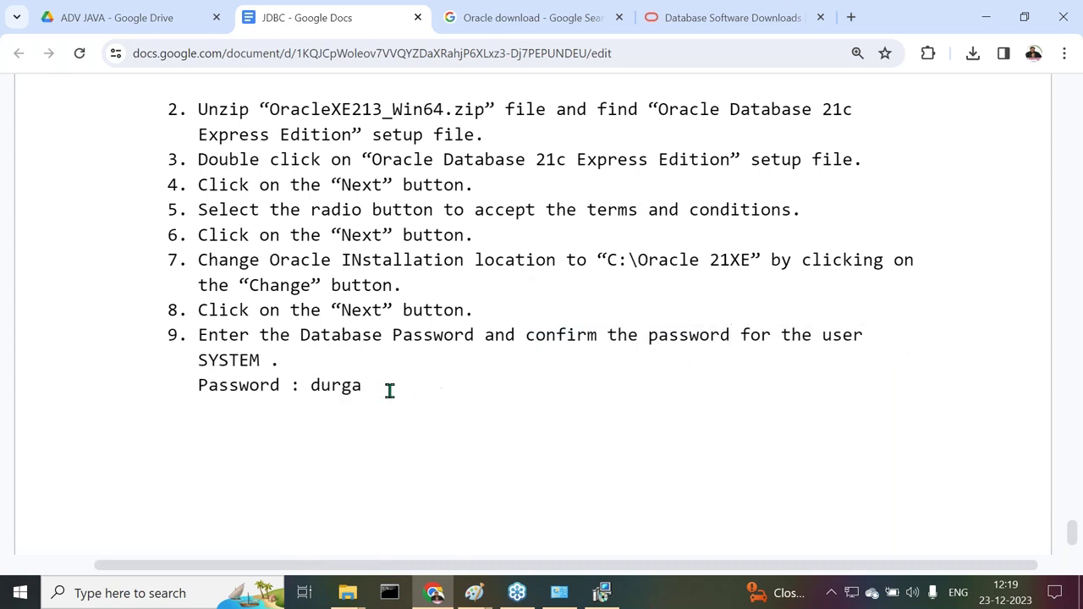
key("Return")
type("Confirm Password:")
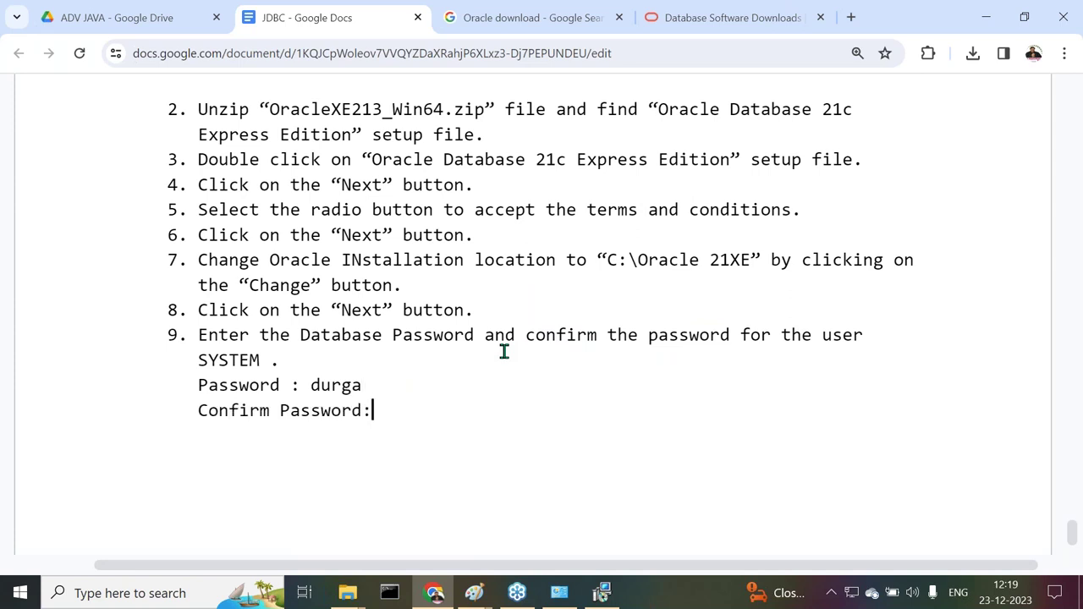
key("Return")
Enter the database password in both the password and confirmation fields of the installer
left_click(602, 593)
left_click(428, 223)
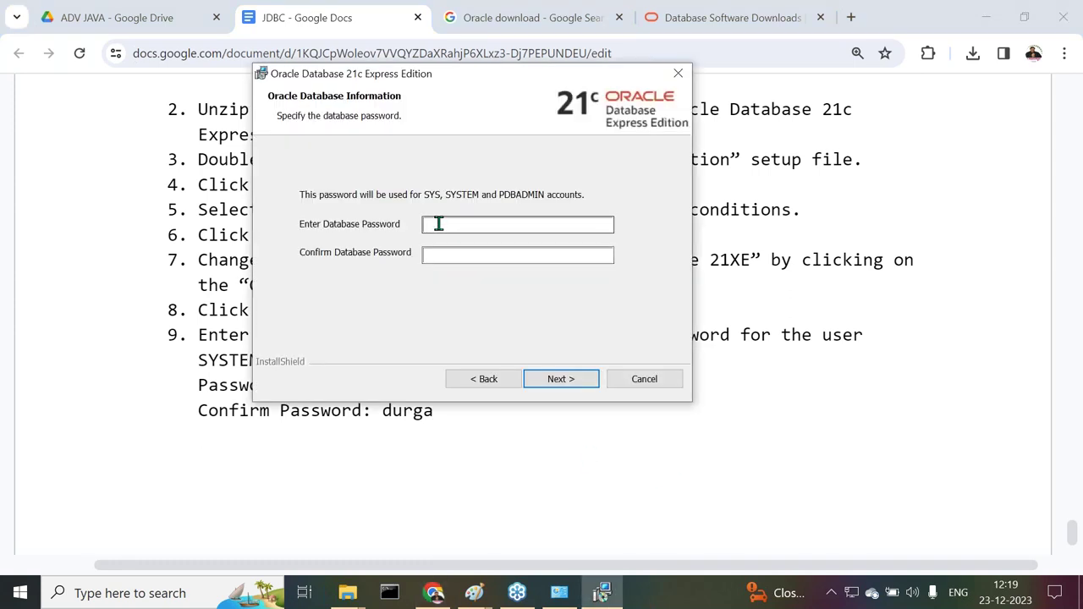
left_click(431, 254)
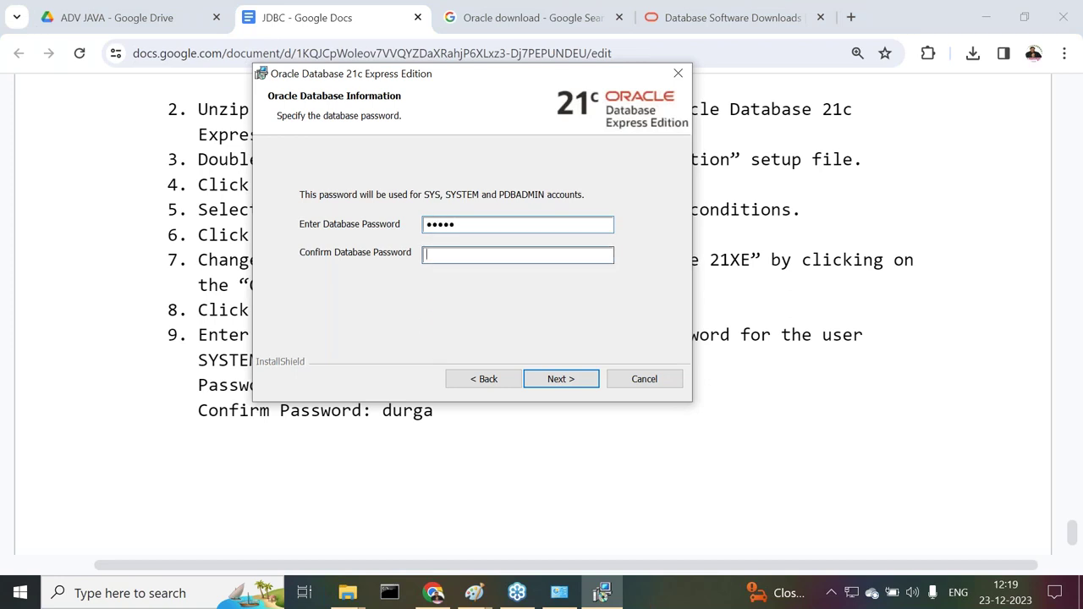
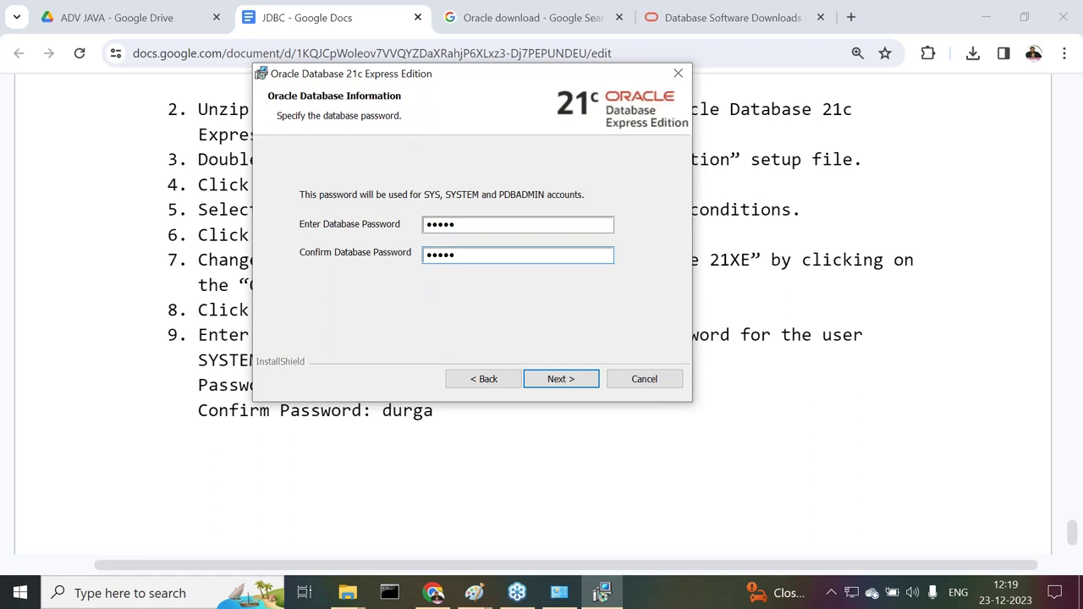
left_click(434, 595)
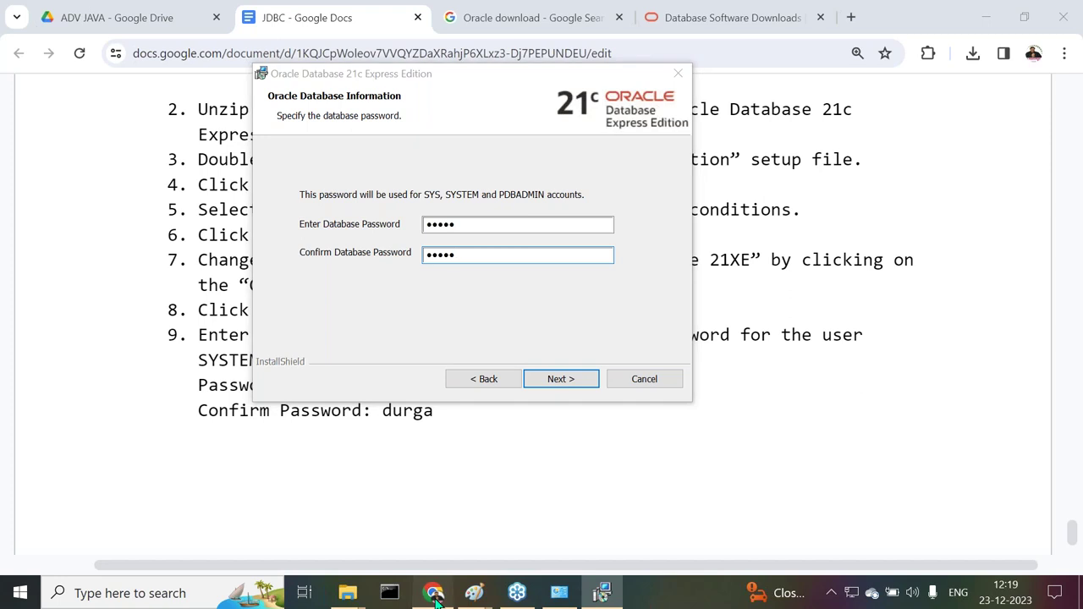
Type step 10, 'Click on the "Next" button.', and start item 11 below it
type("10.   ")
type("Click on the \"")
type("Next")
type("\" button.,")
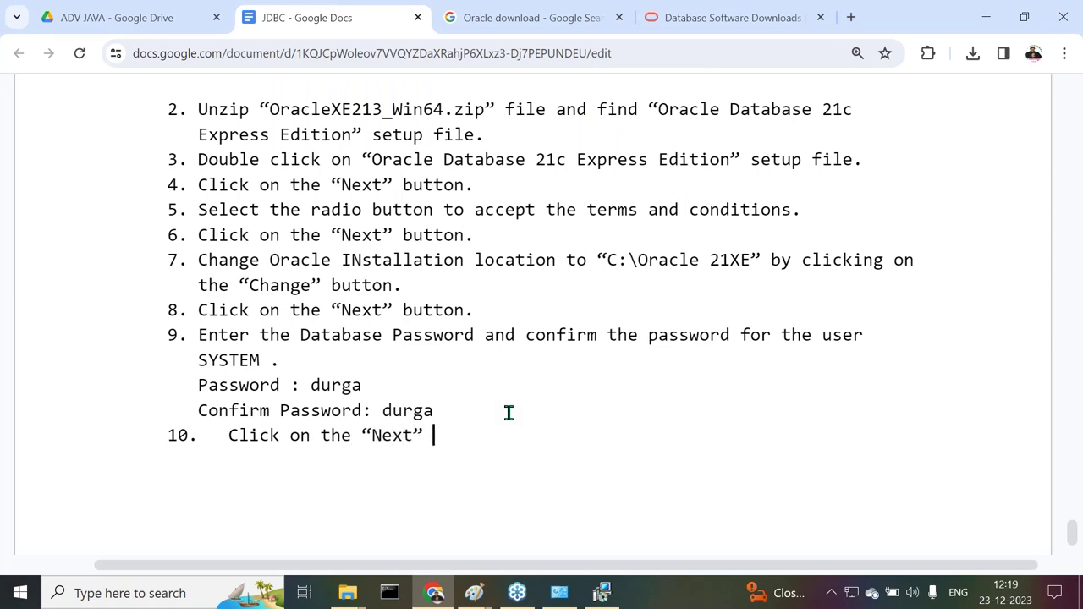
key("Return")
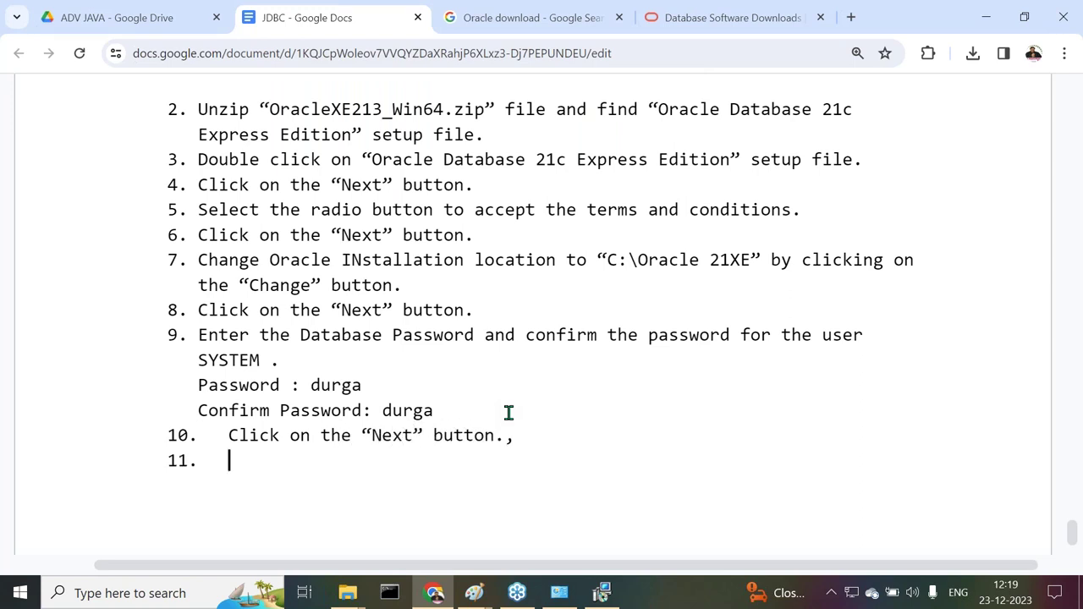
left_click(520, 437)
Advance the installer past the password page to the Summary listing C:\Oracle21XE\
double_click(235, 461)
left_click(602, 593)
left_click(558, 380)
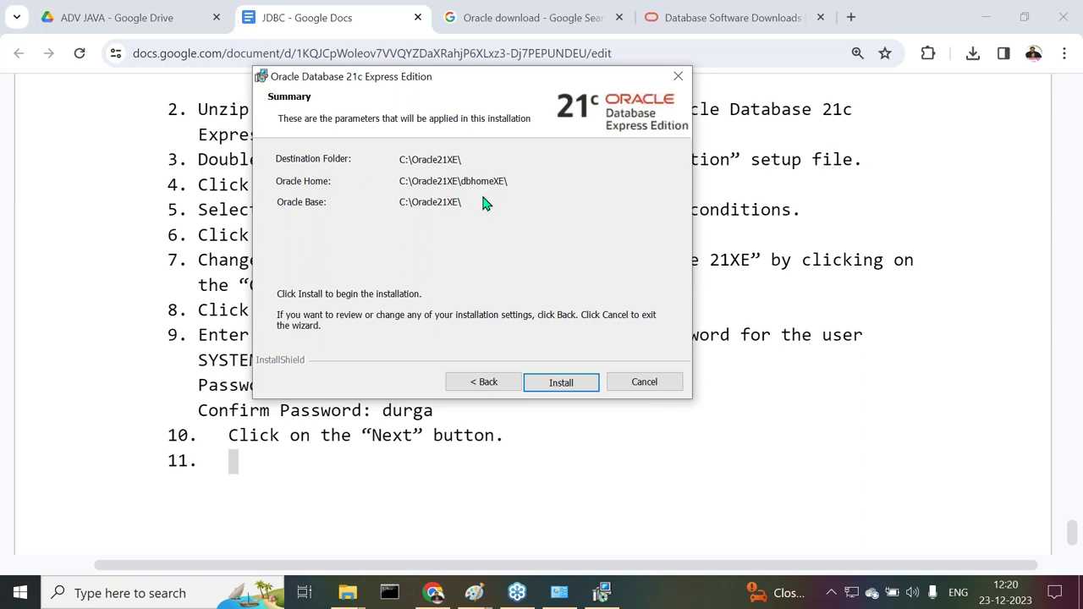
Write step 11, 'Click on the "Install" button.', then start the Oracle XE installation
mouse_move(434, 595)
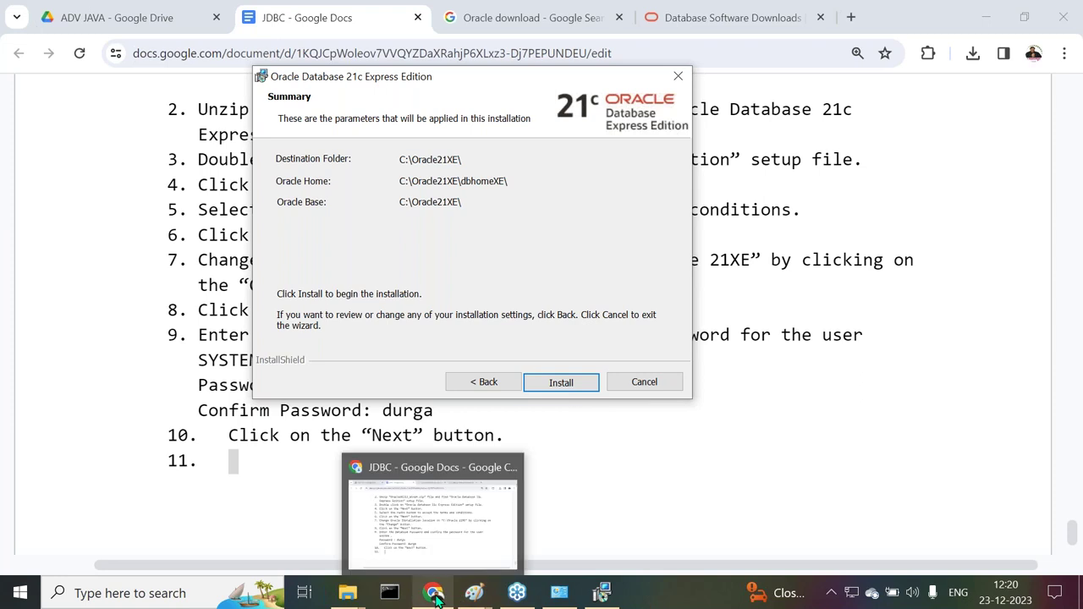
left_click(417, 499)
type("Click")
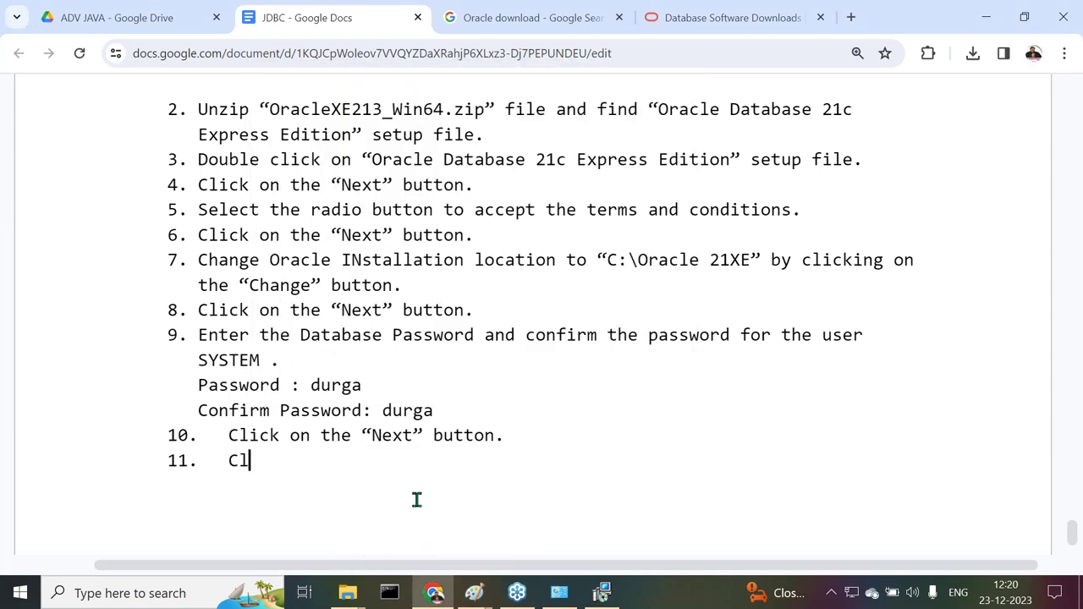
type("the")
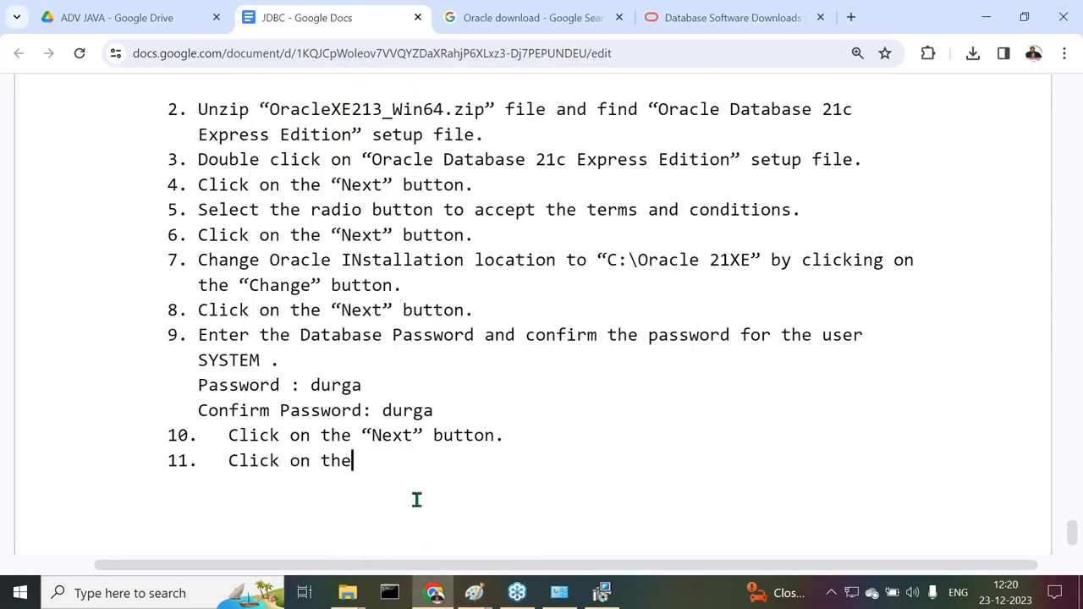
type(" \"INstall")
key("Left")
key("Left")
key("Left")
key("Left")
key("Left")
key("BackSpace")
type("n")
key("Right")
key("Right")
key("Right")
key("Right")
key("Right")
type("\" button.")
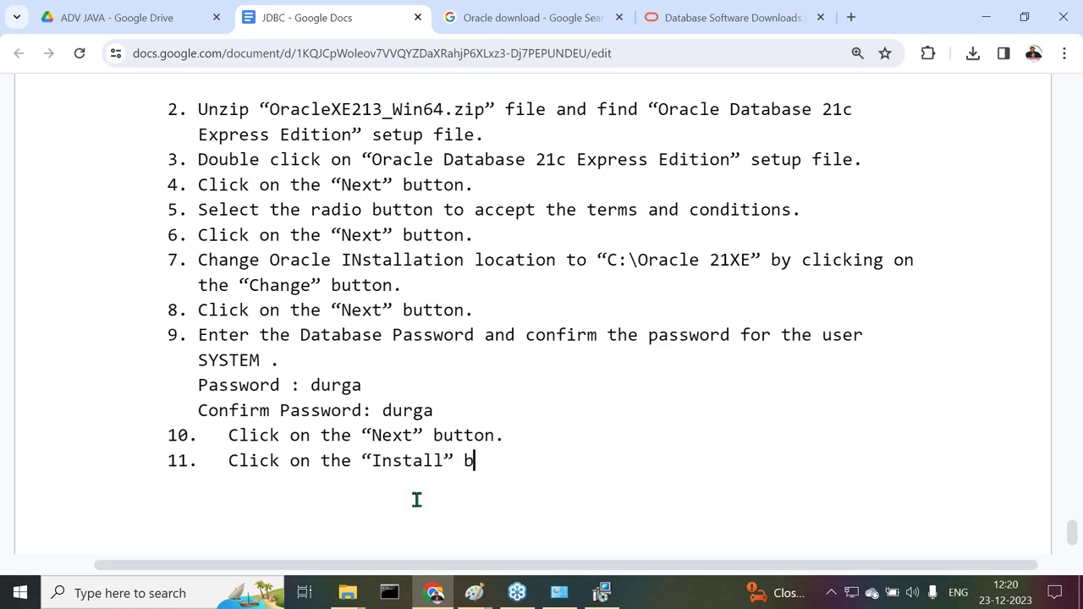
key("Return")
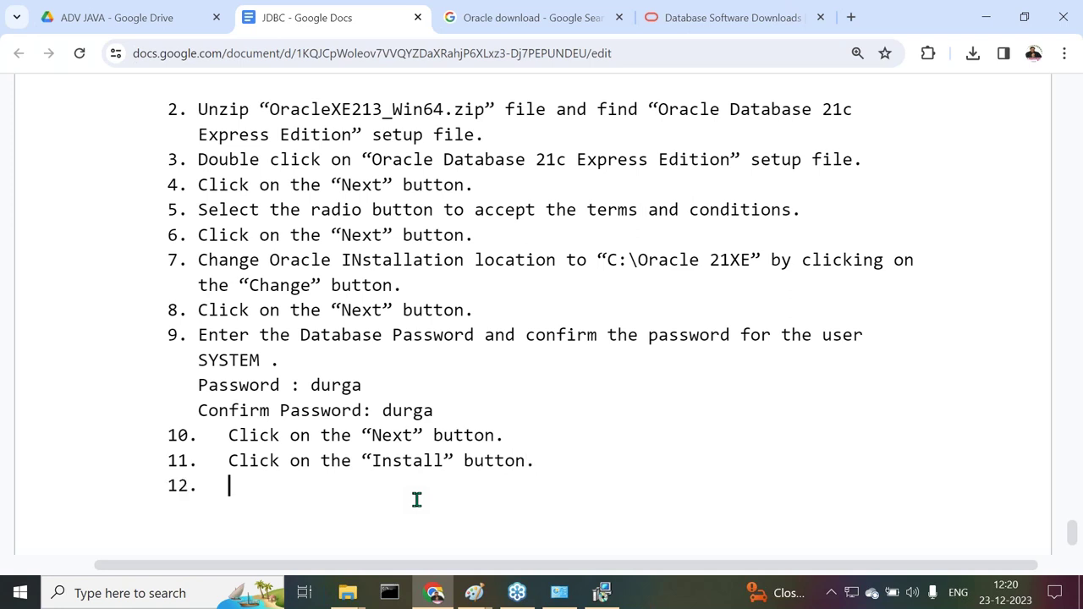
left_click(602, 592)
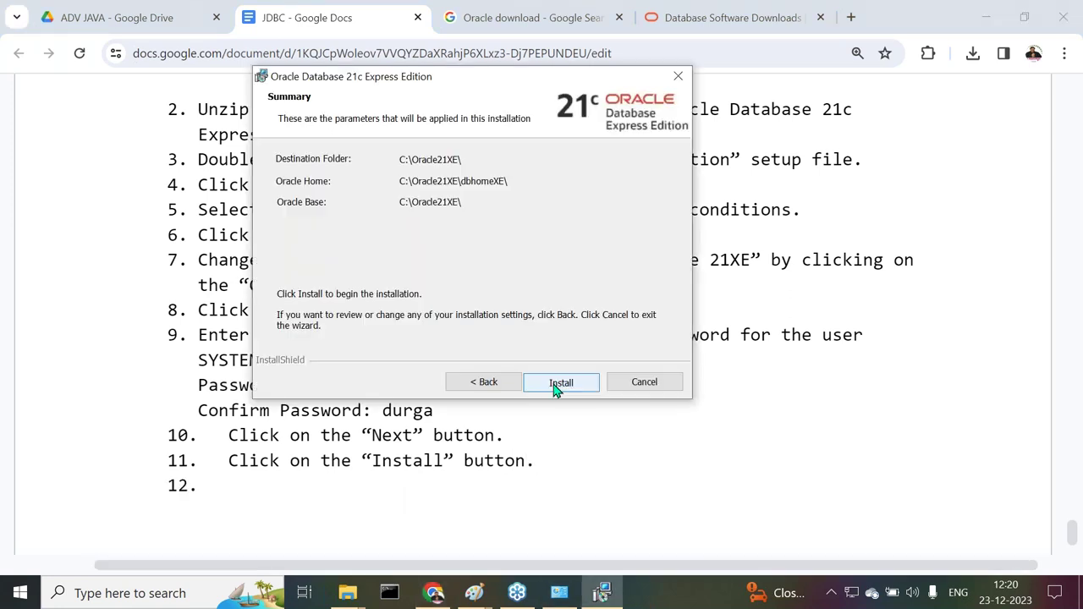
left_click(558, 383)
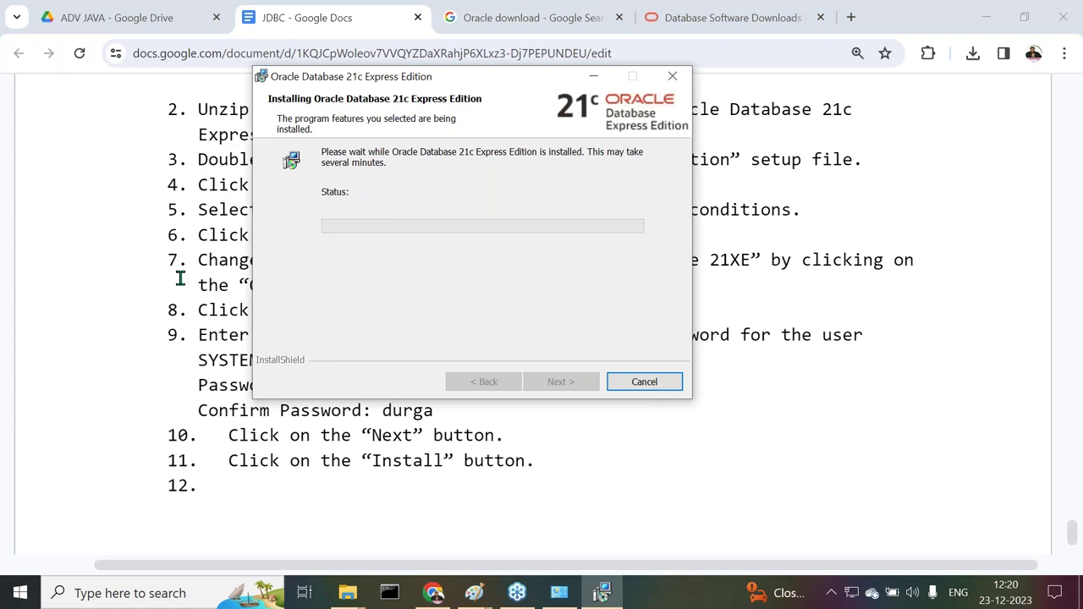
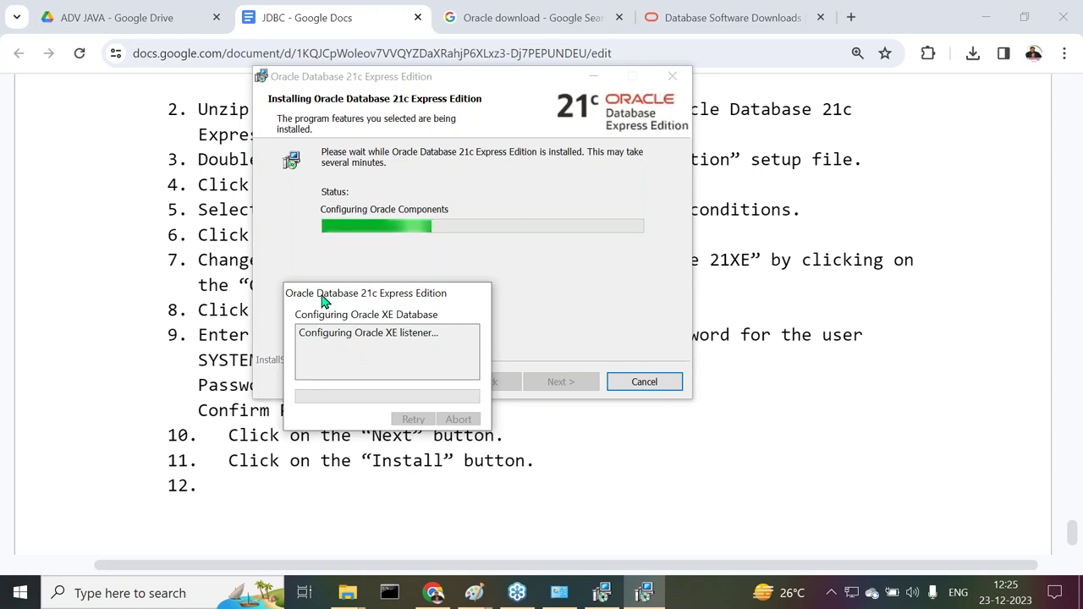
Move the XE database configuration progress window aside and bring the Chrome notes forward
left_click_drag(322, 299, 119, 134)
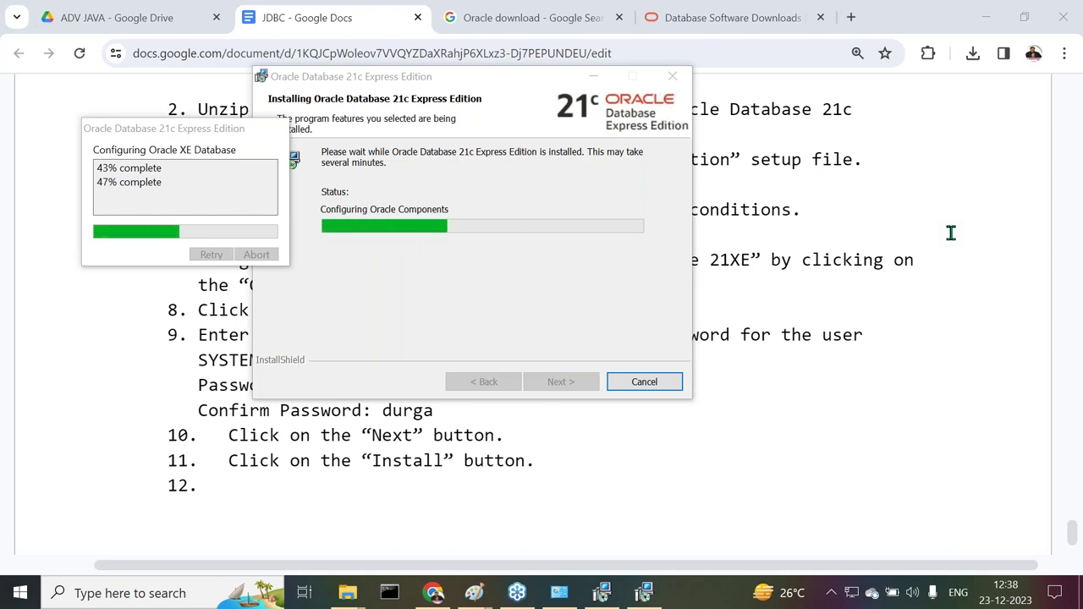
left_click(432, 594)
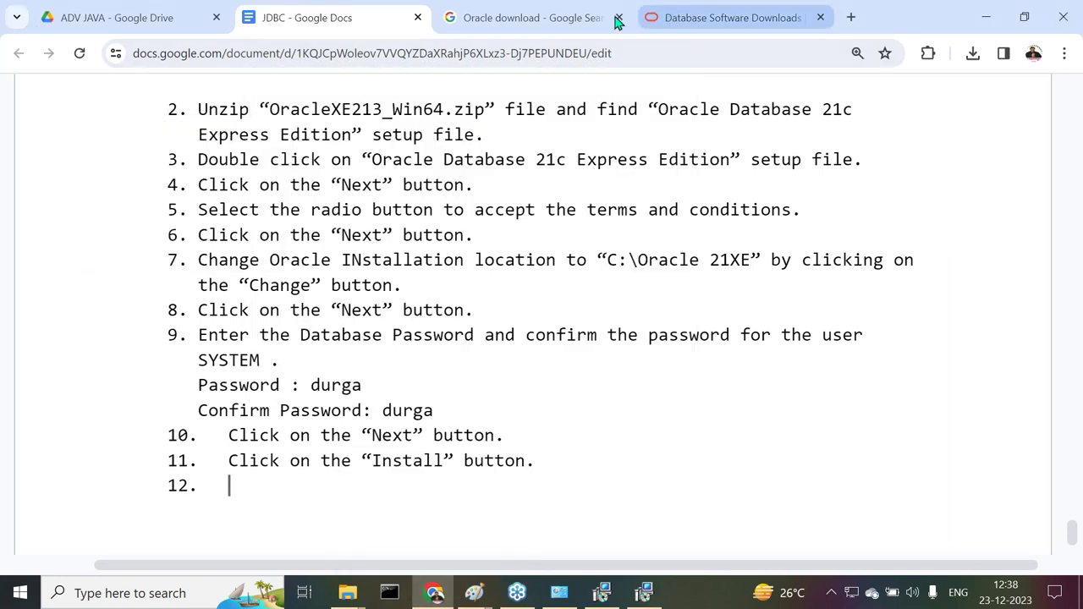
Replace the Oracle search with a Google search for 'Mysql download'
left_click(550, 22)
left_click_drag(358, 114, 174, 131)
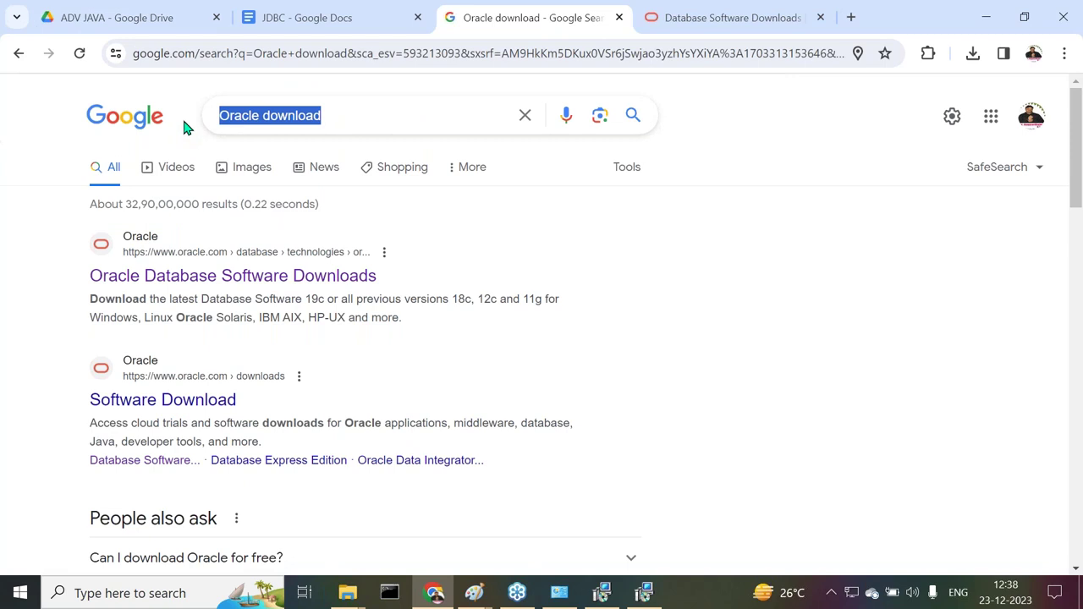
type("My")
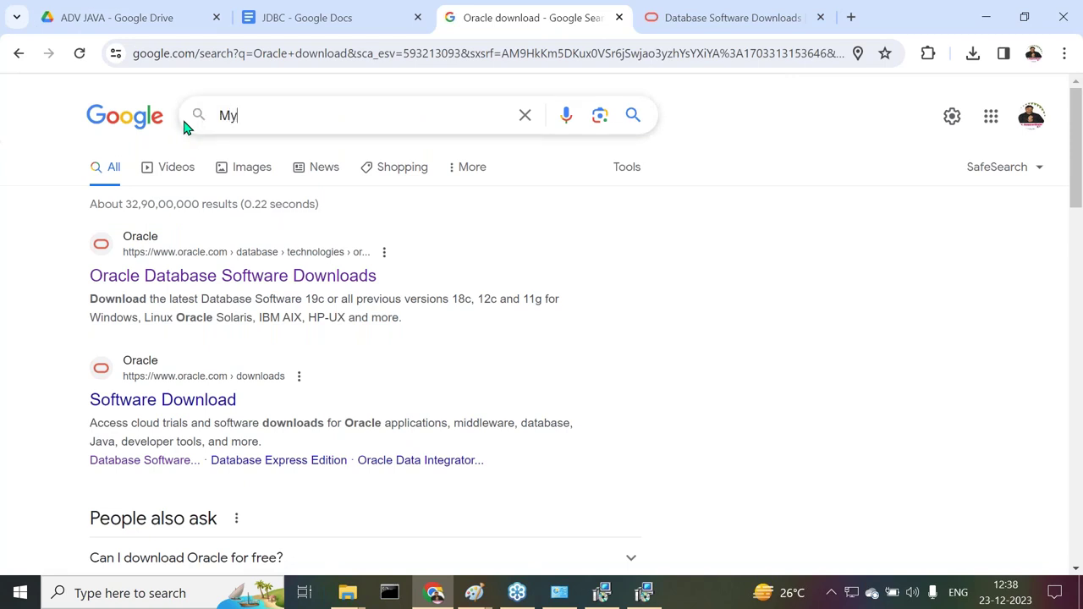
type("sql do")
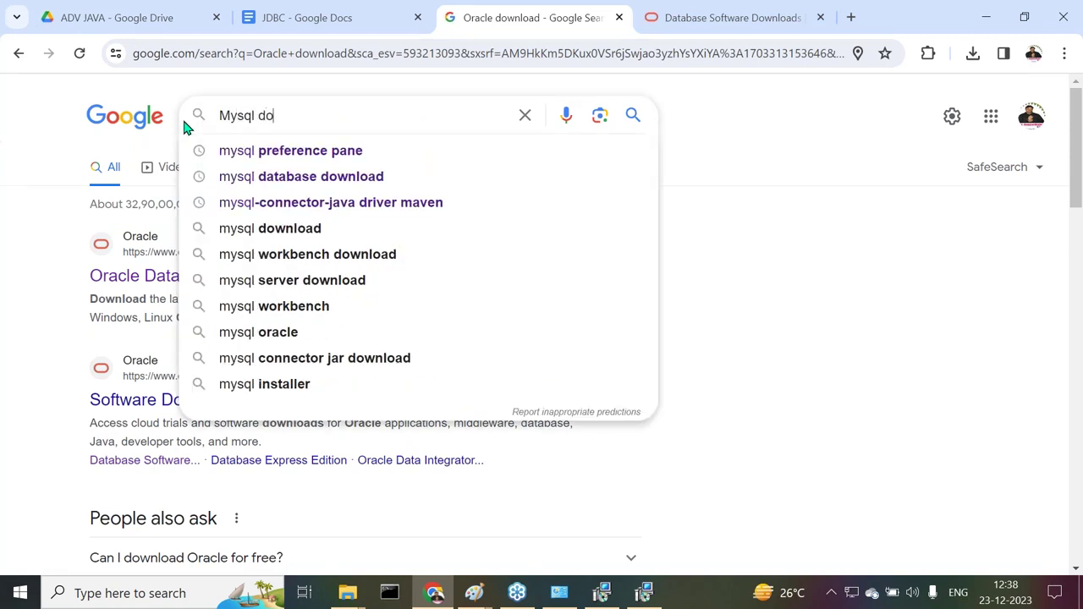
type("wnload")
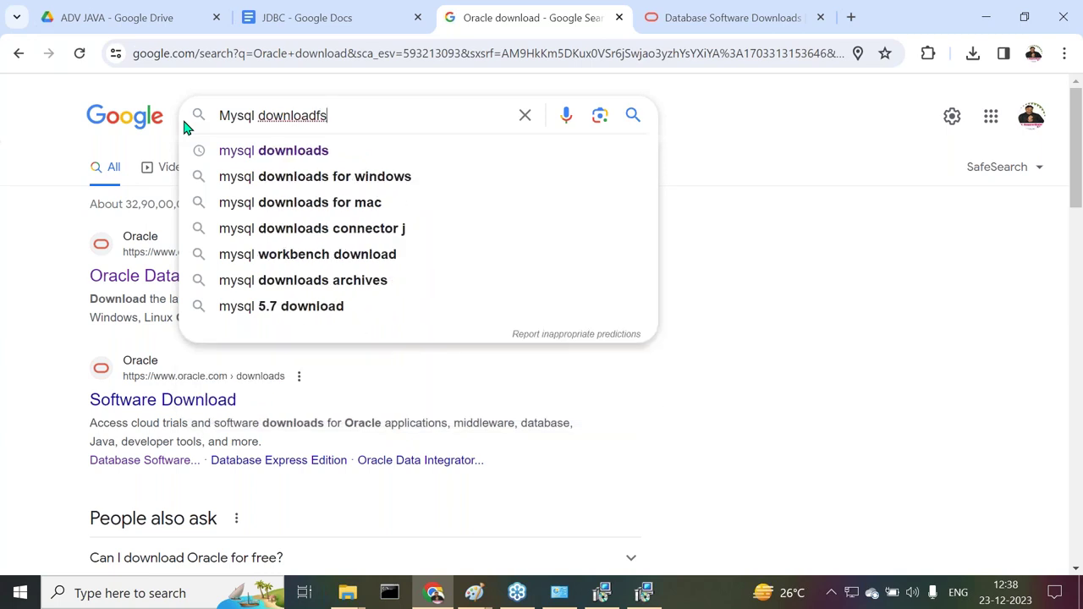
type("s")
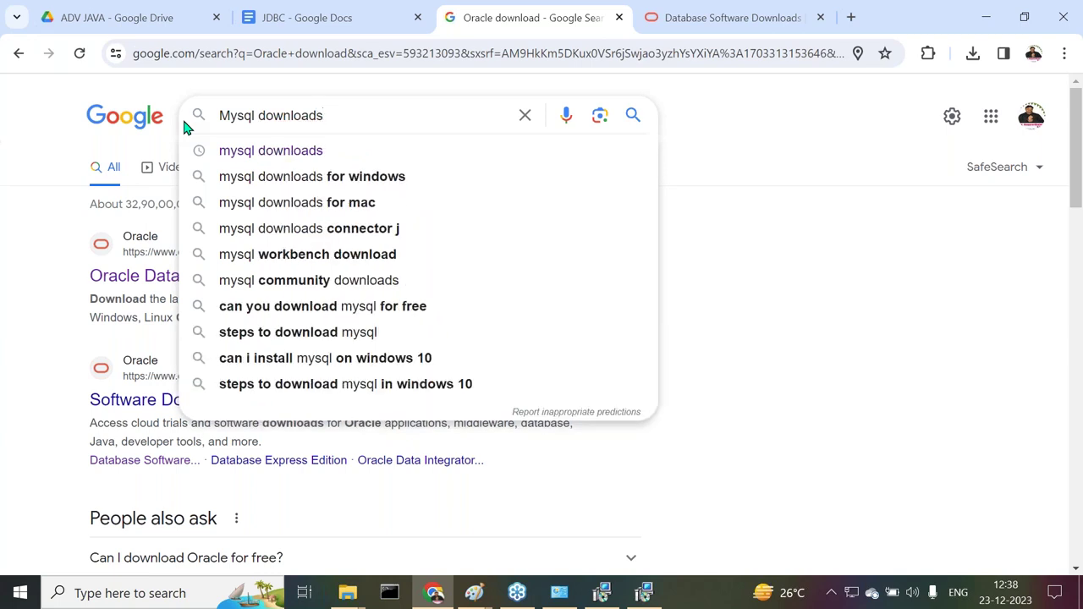
key("BackSpace")
key("Return")
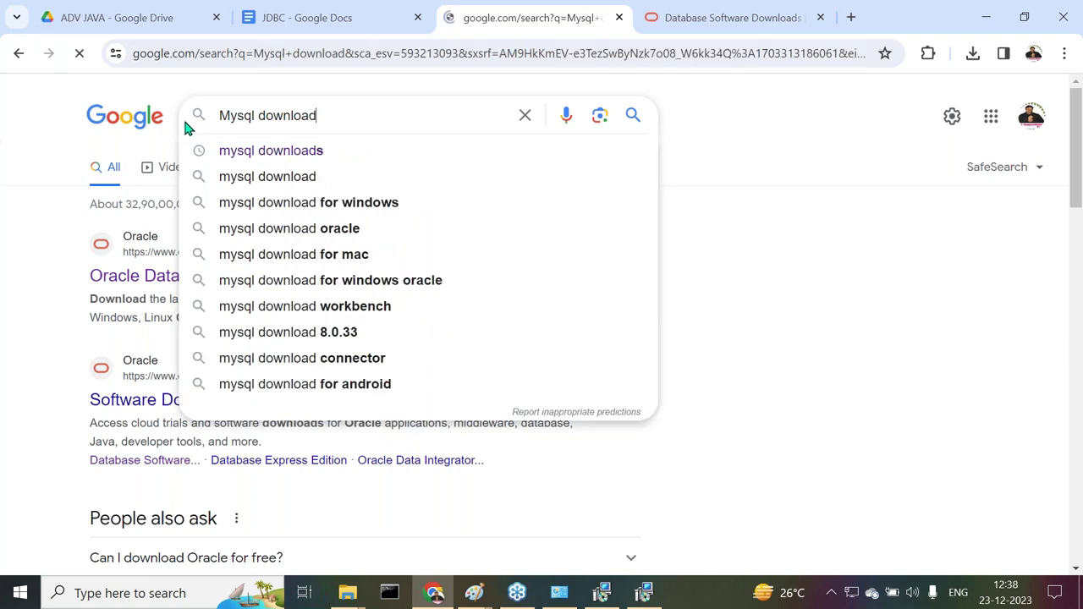
Open the MySQL Downloads result in a new tab
scroll(481, 259, "down", 1)
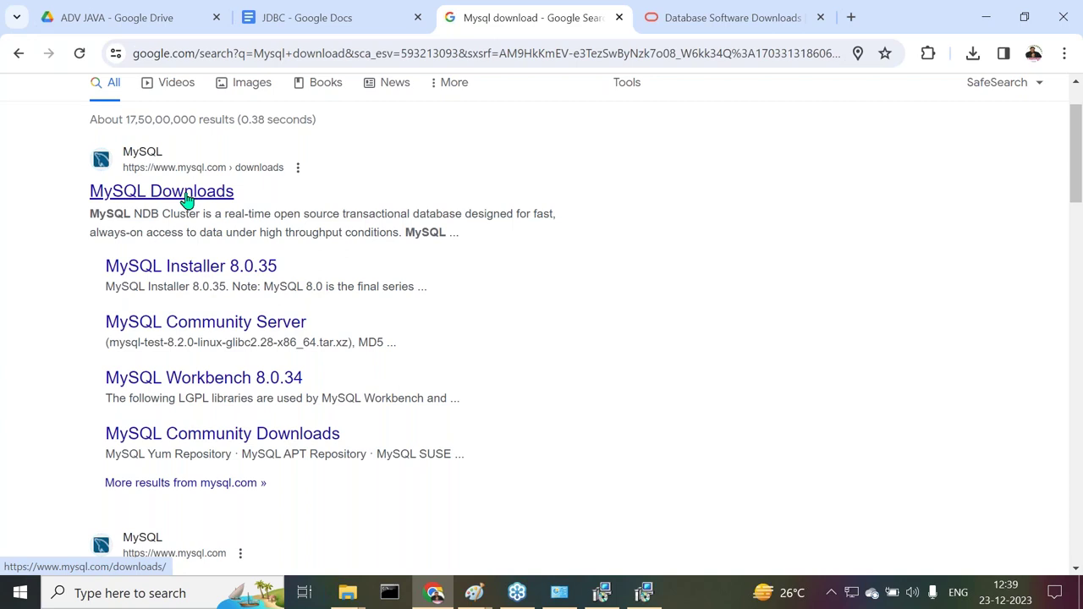
right_click(188, 199)
left_click(241, 211)
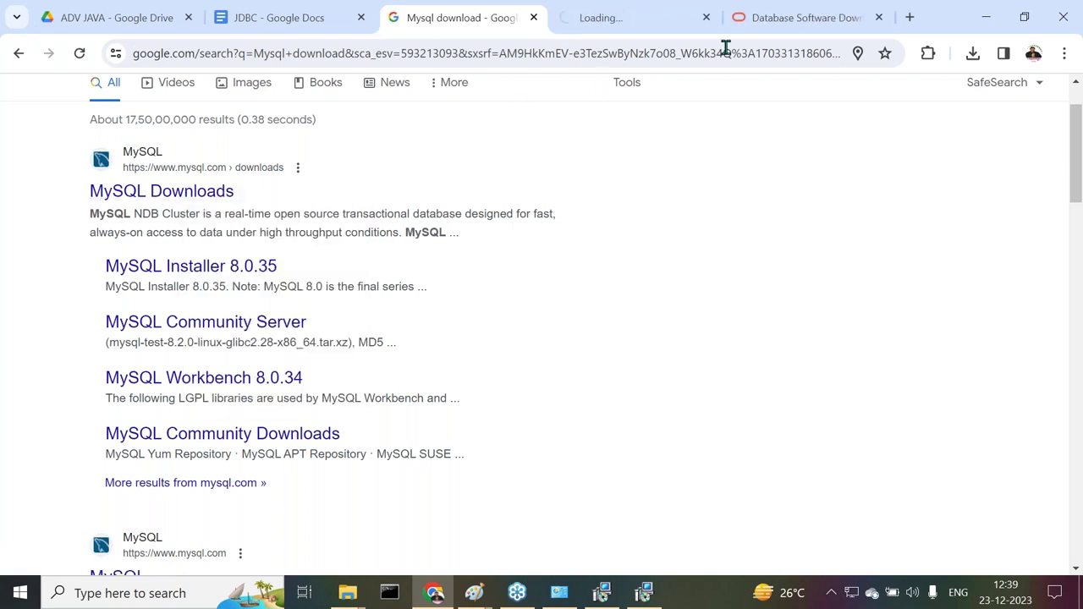
Check the Oracle XE progress, then open MySQL Community (GPL) Downloads from the MySQL Downloads tab
left_click(647, 21)
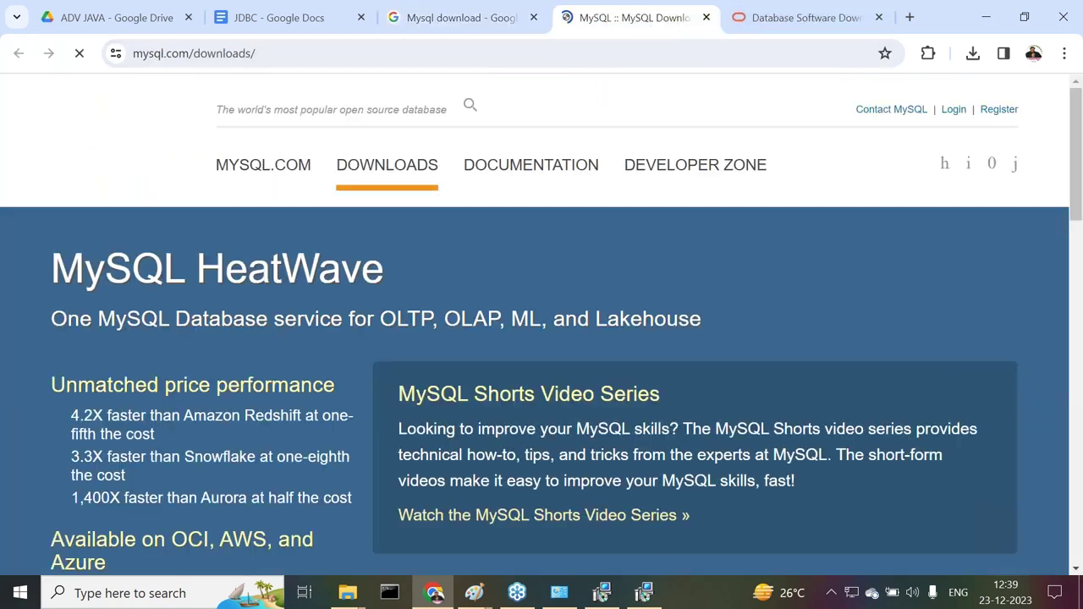
left_click(644, 592)
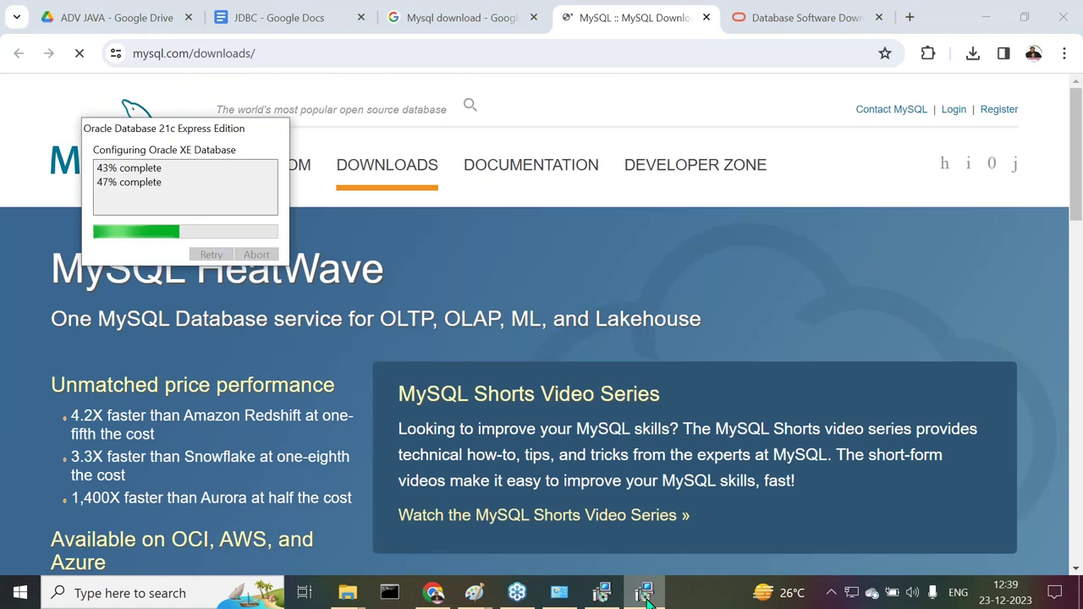
left_click(601, 593)
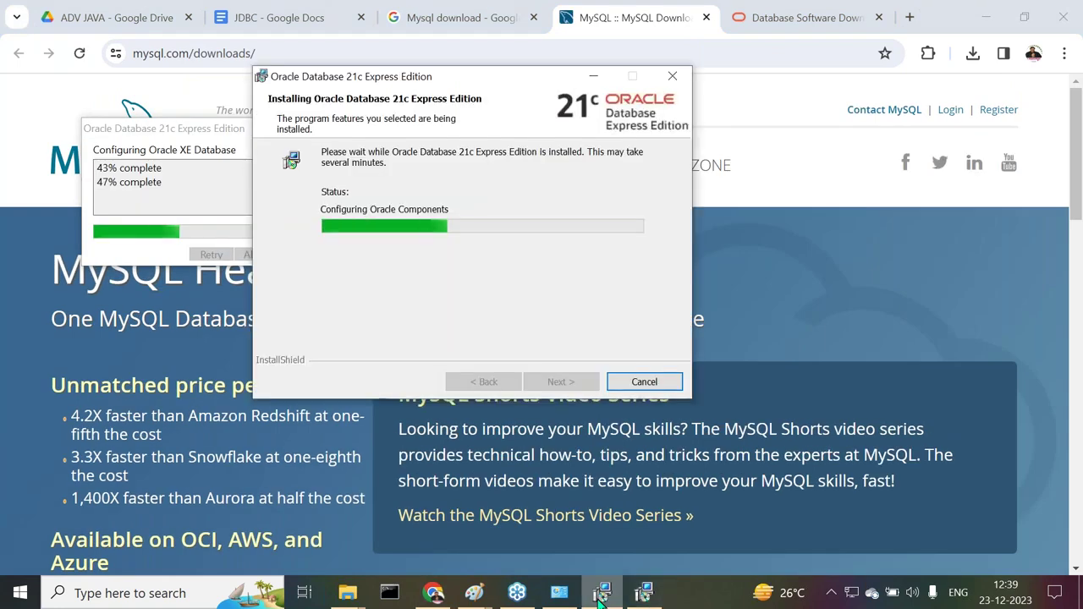
left_click(840, 170)
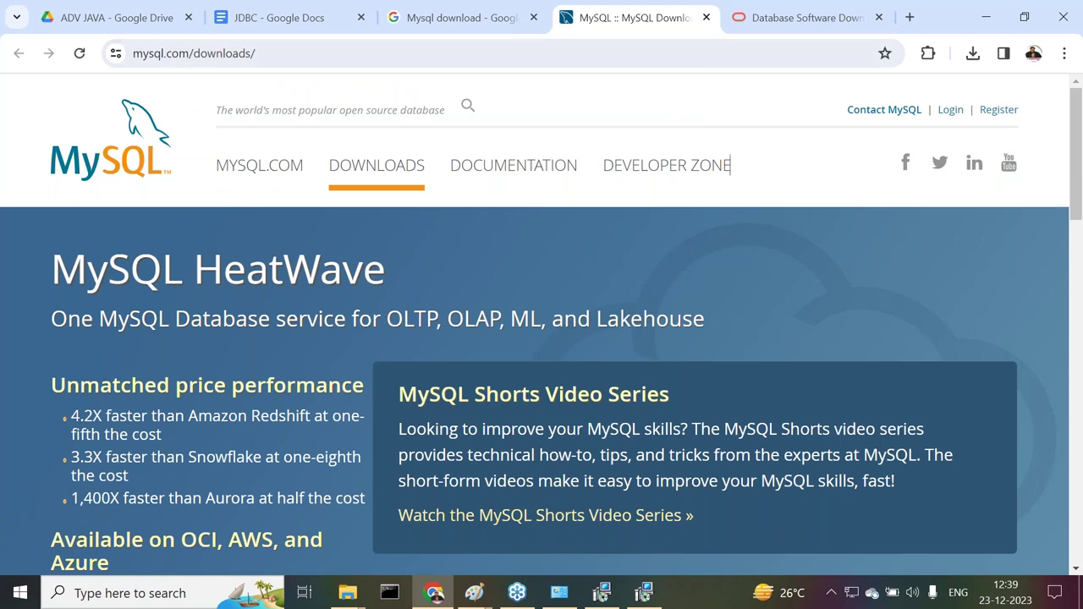
scroll(499, 181, "down", 5)
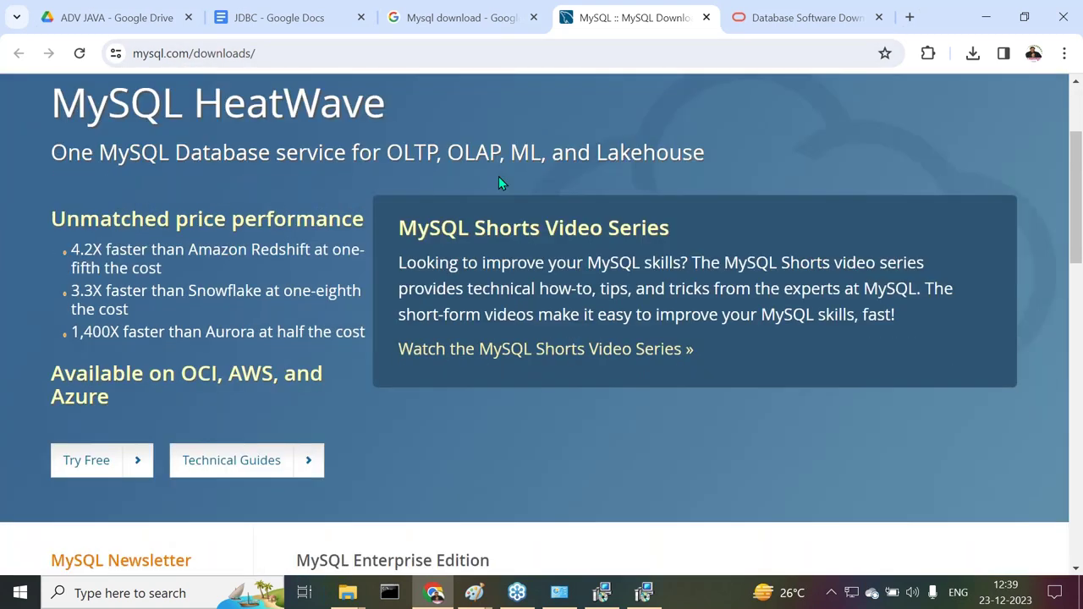
scroll(499, 182, "down", 2)
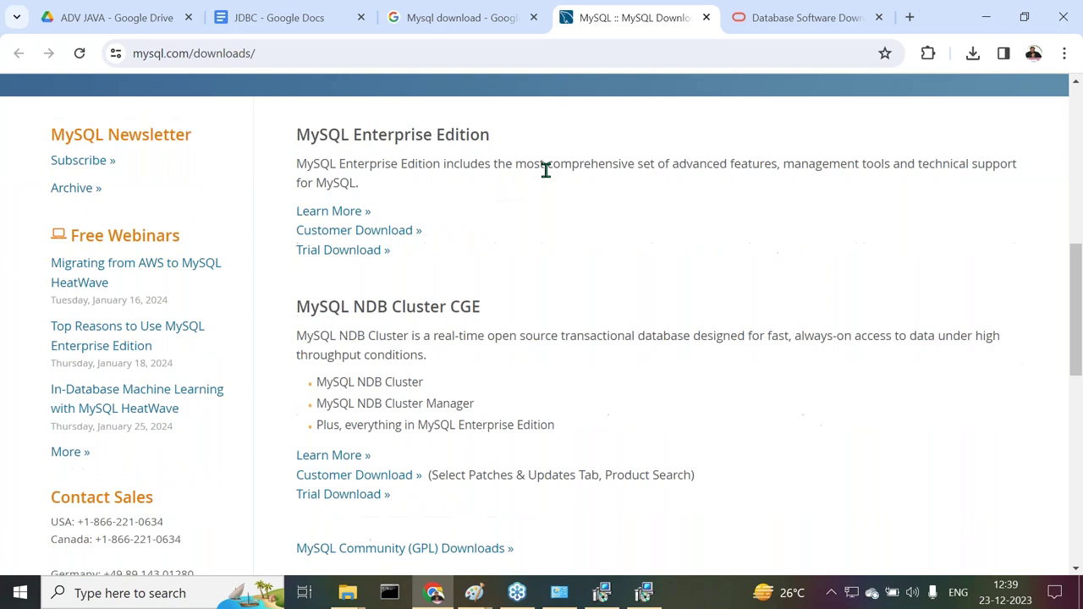
scroll(546, 169, "down", 3)
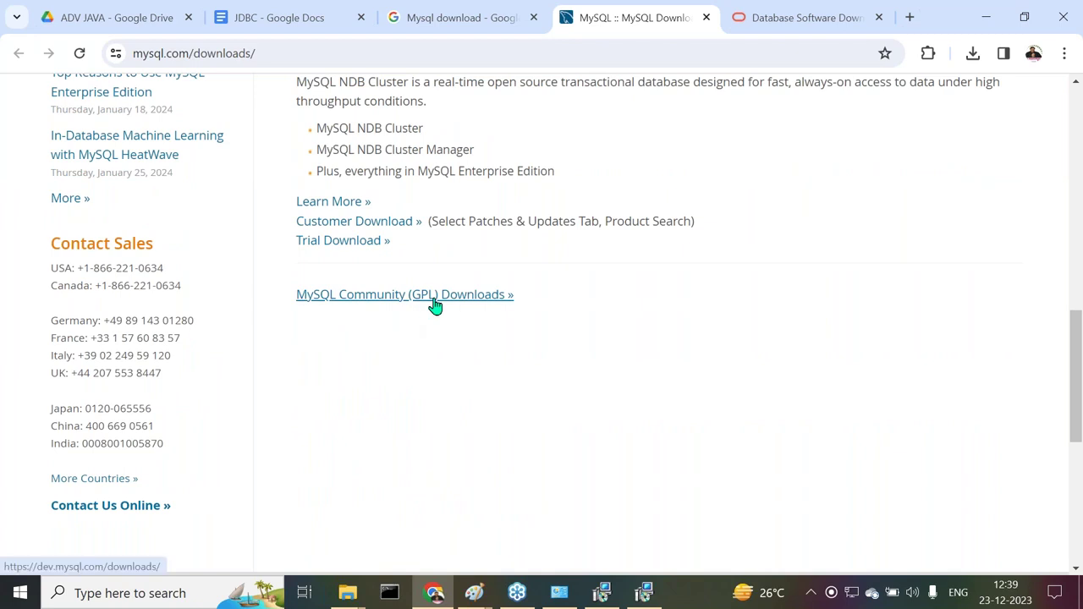
left_click(361, 296)
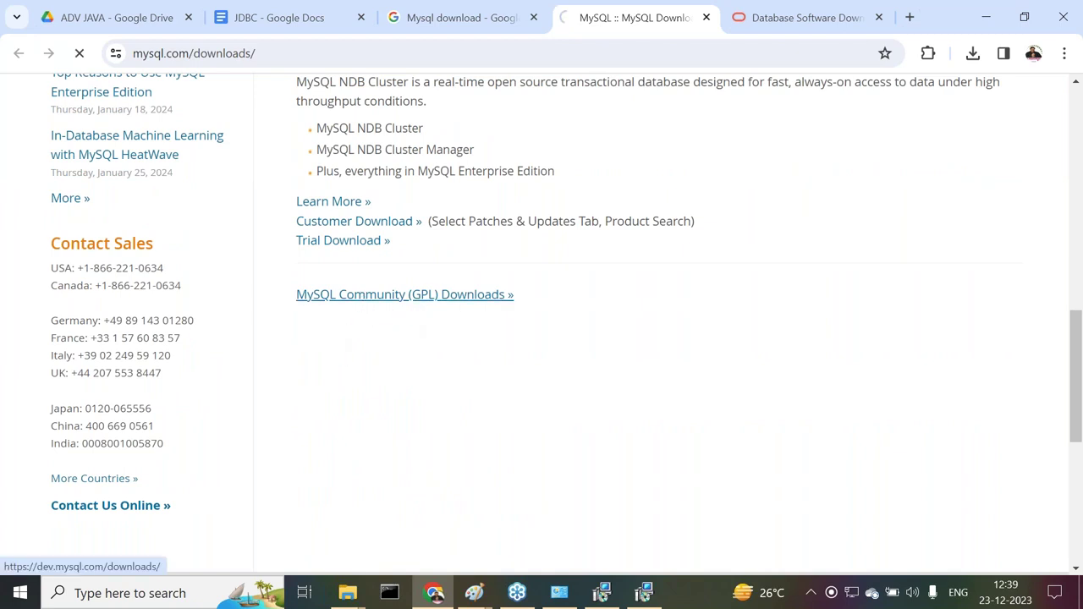
scroll(307, 262, "down", 1)
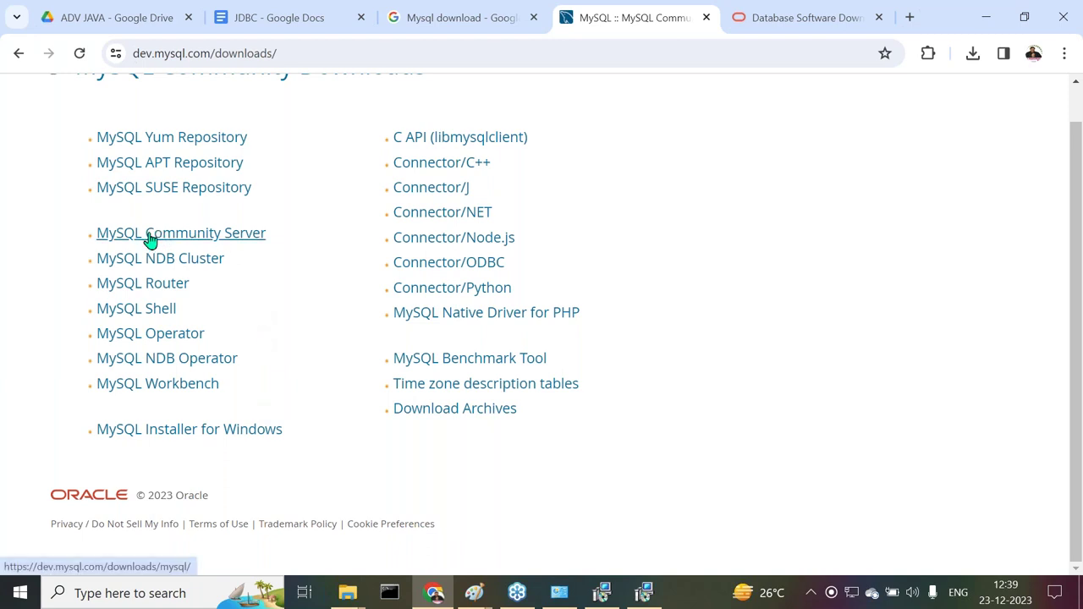
Open the MySQL Installer for Windows page with version 8.0.35 selected
left_click(153, 433)
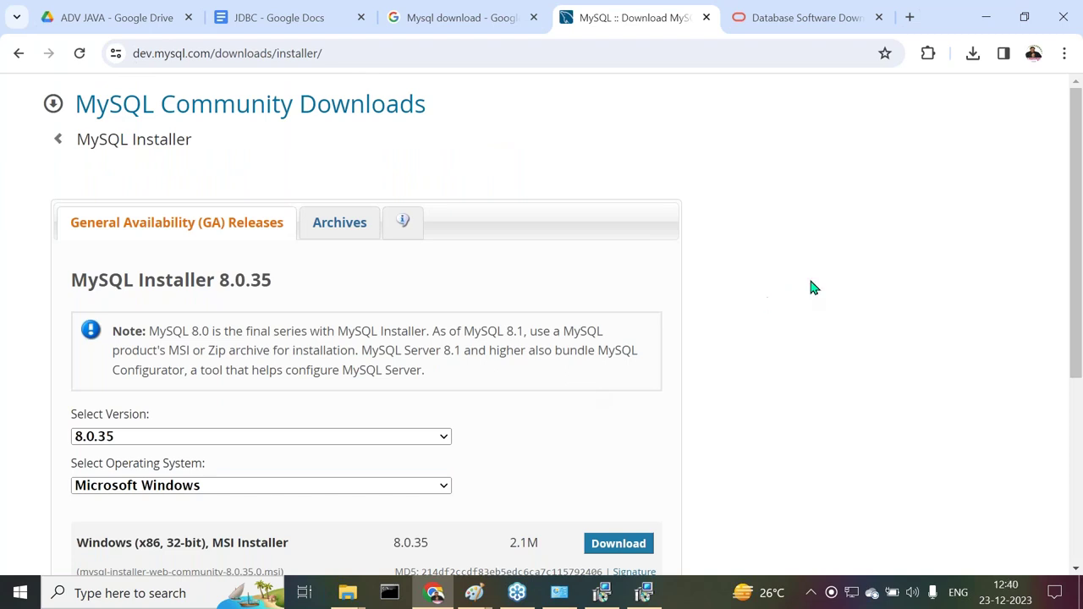
scroll(809, 288, "down", 3)
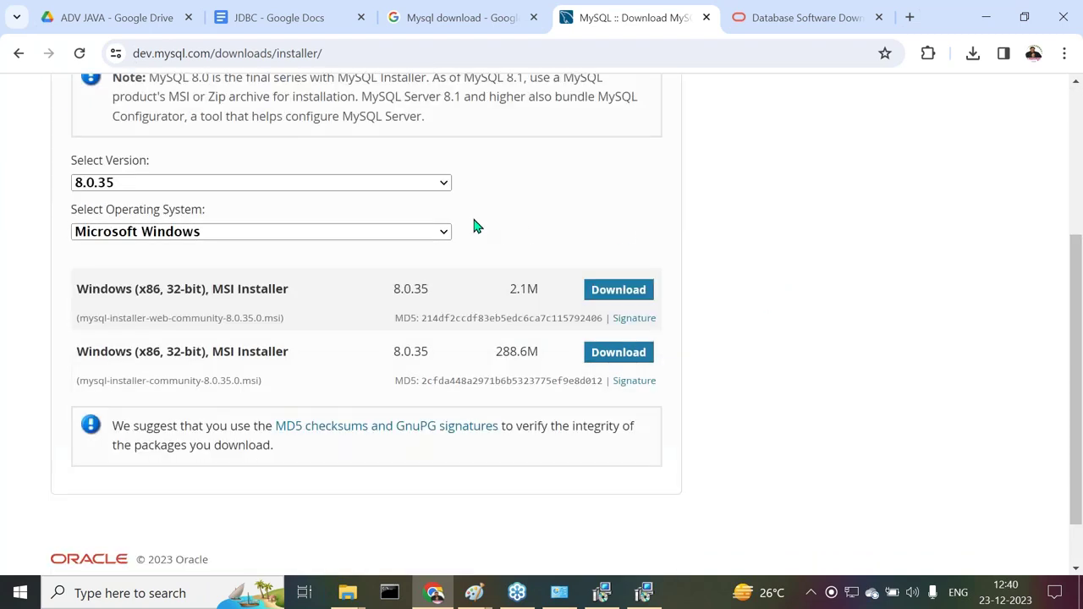
left_click(443, 183)
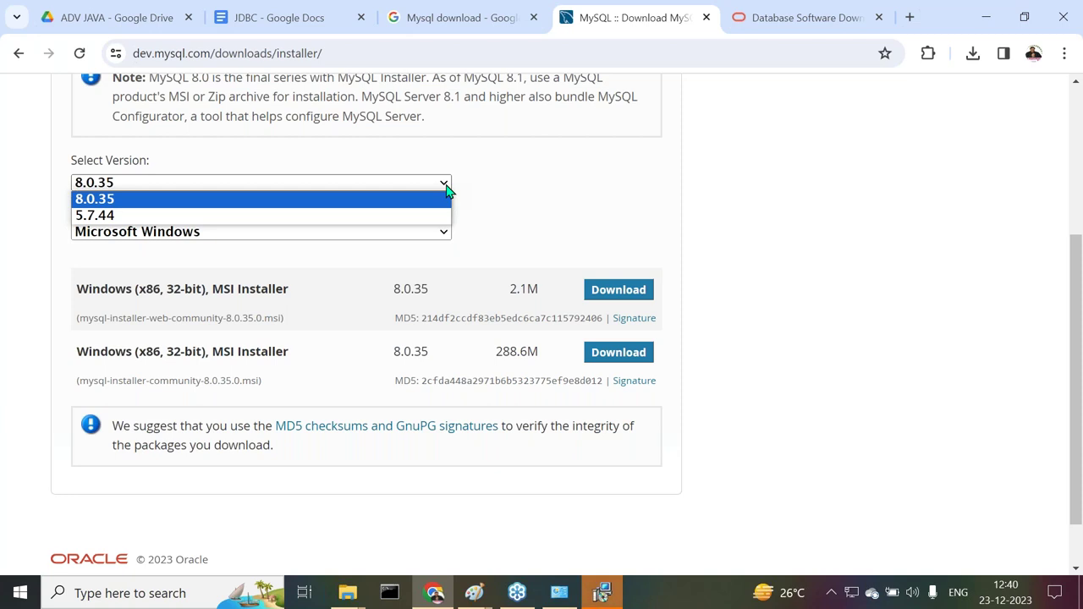
left_click(447, 191)
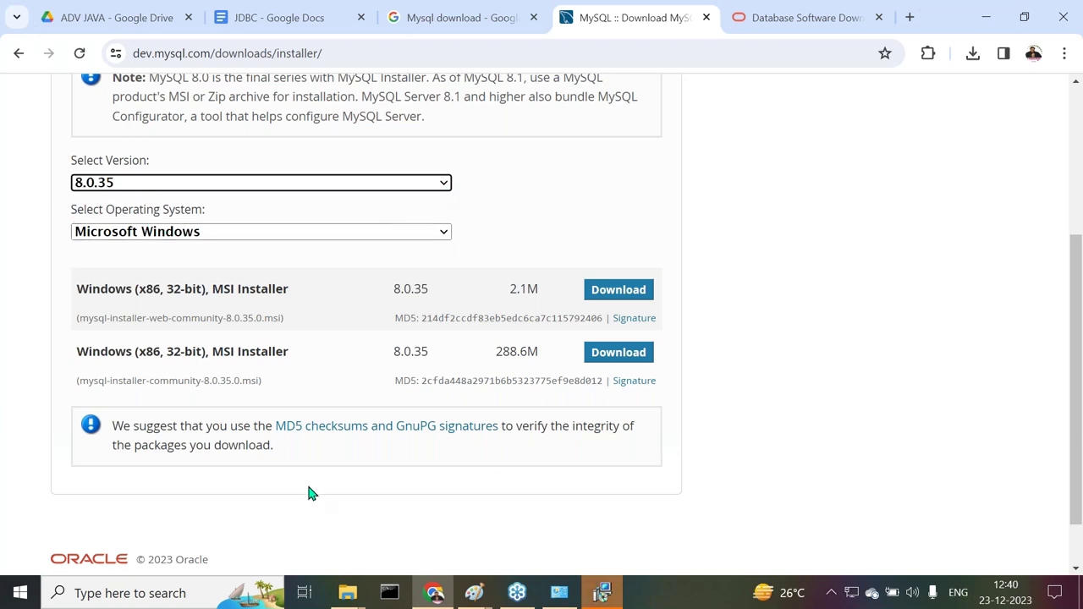
scroll(235, 464, "down", 1)
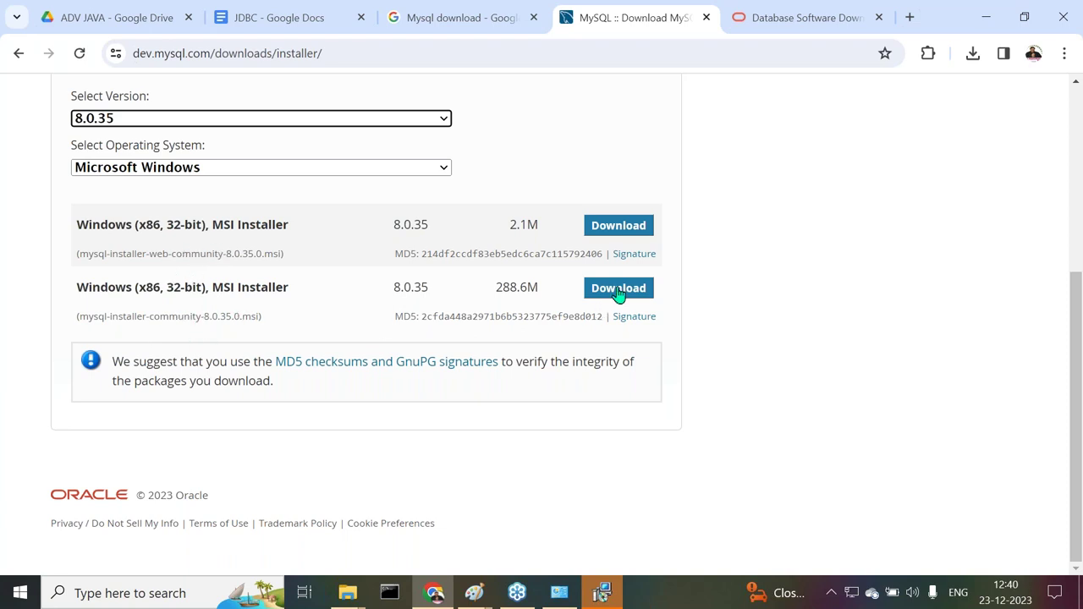
Move the Oracle 'Installed Successfully' dialog aside and return to the MySQL download page
left_click(603, 595)
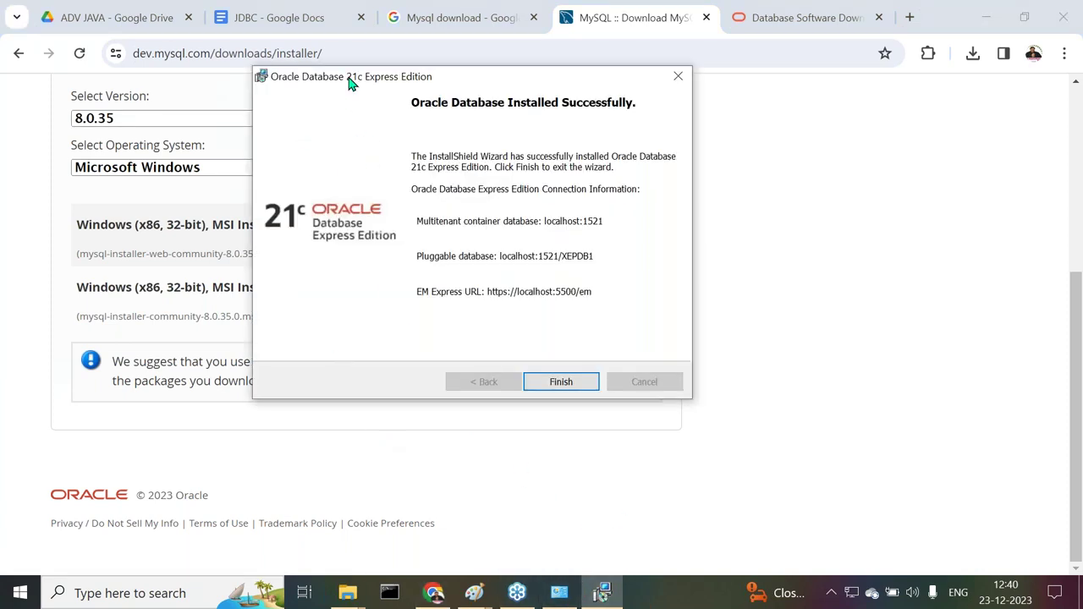
left_click_drag(356, 82, 612, 94)
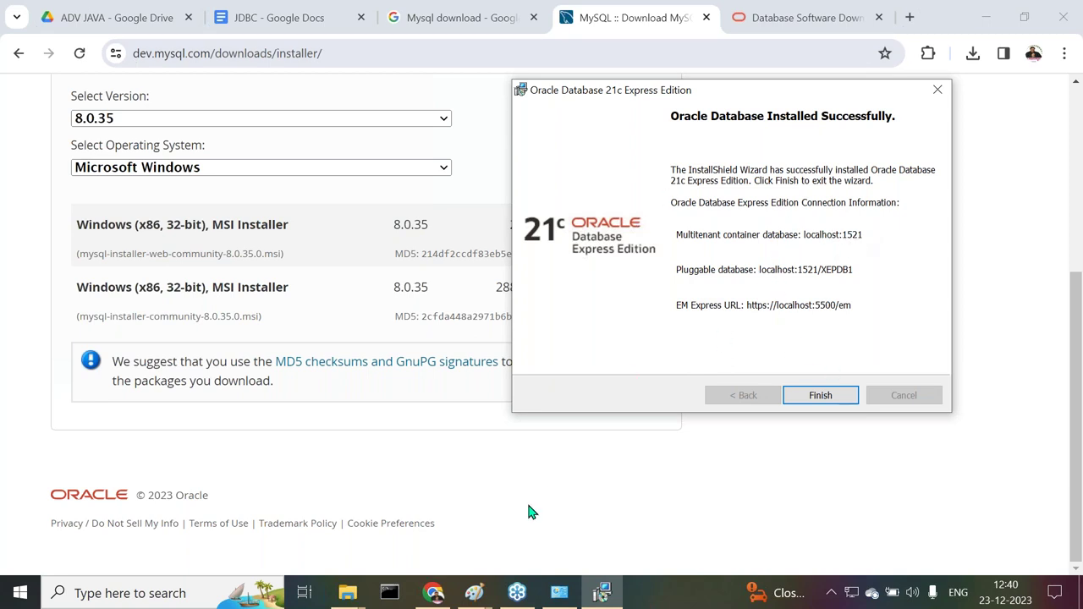
left_click(433, 592)
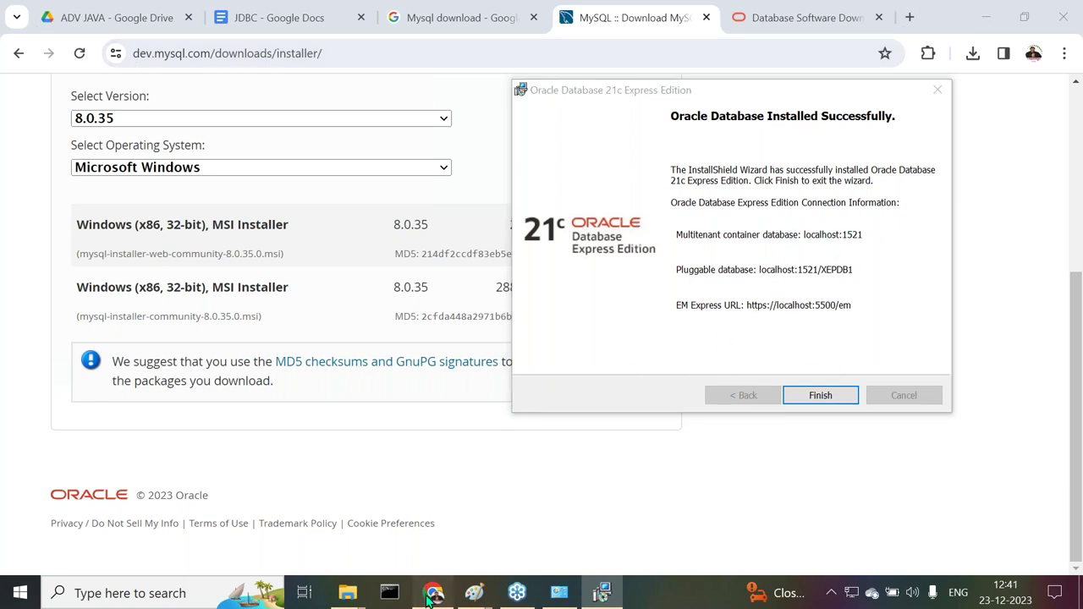
Add step 12 'Click on the “Finish” button.' to the notes and click Finish in the Oracle wizard
left_click(293, 19)
scroll(457, 355, "down", 1)
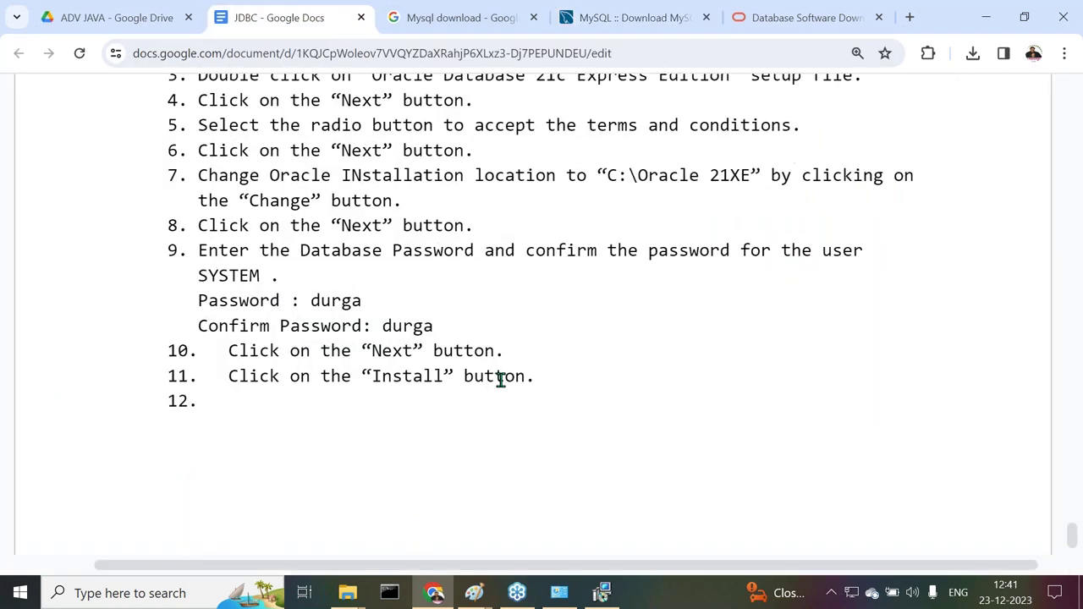
scroll(502, 381, "down", 1)
type("Click on the “Finish” ")
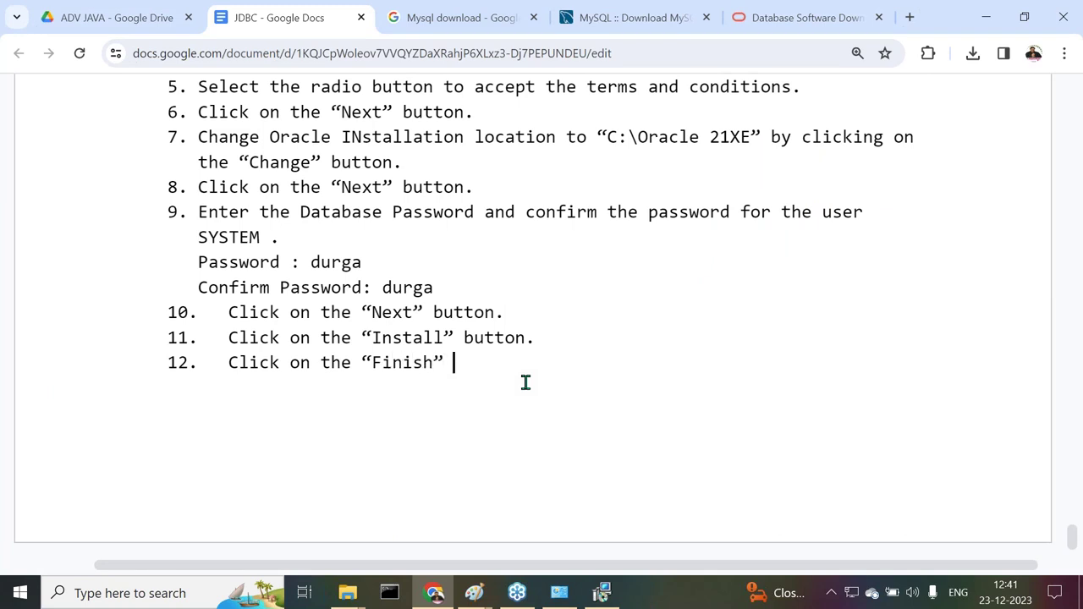
type("button.")
key("Return")
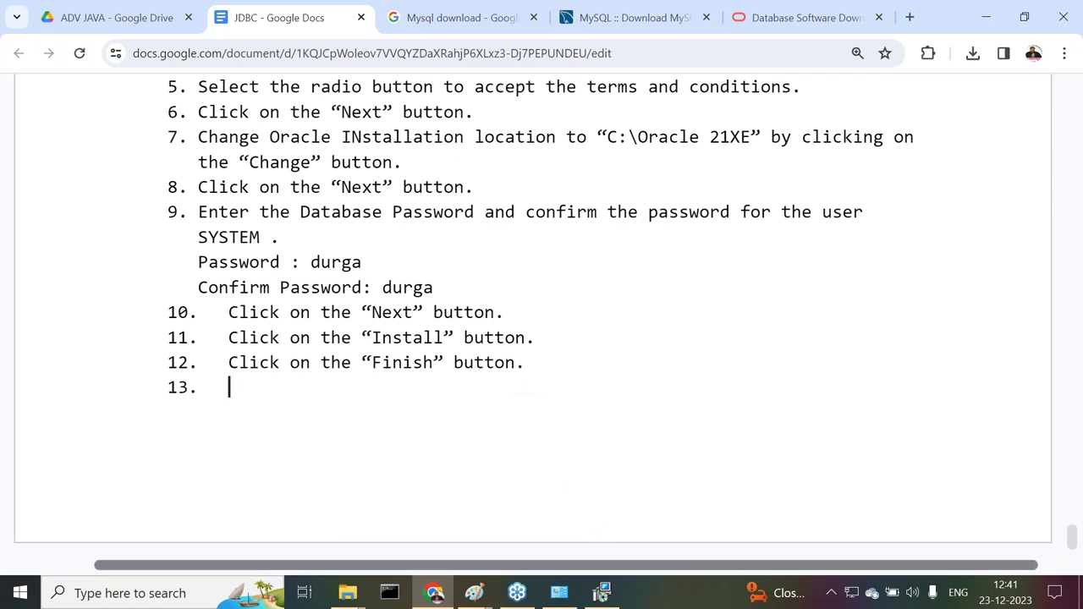
left_click(602, 593)
left_click(820, 395)
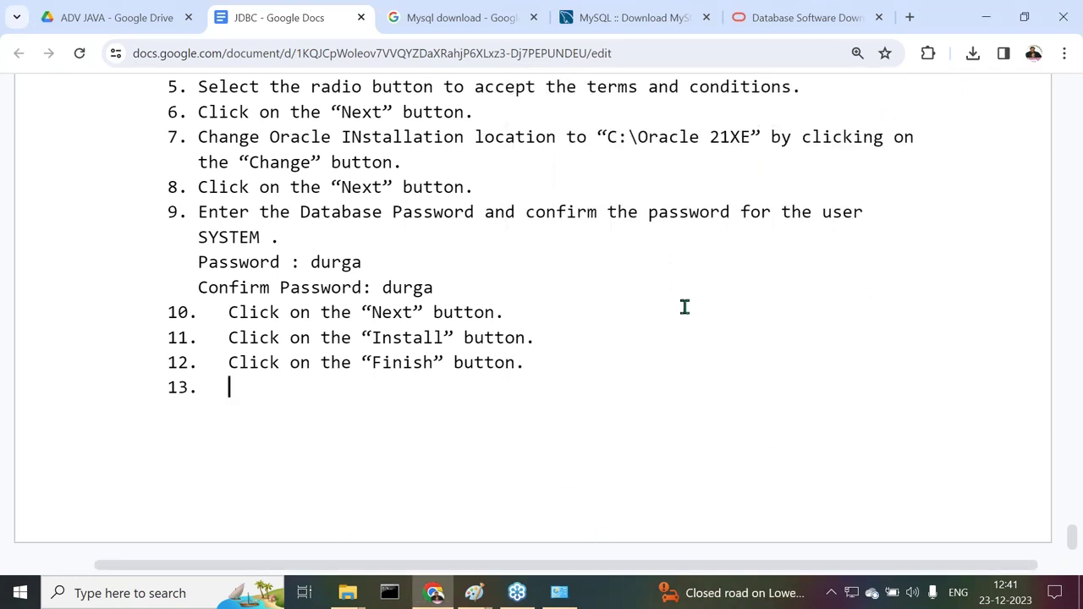
Drop the numbering, insert a page break, and begin the new page with 'To check Oracle Data'
key("BackSpace")
key("ctrl+Return")
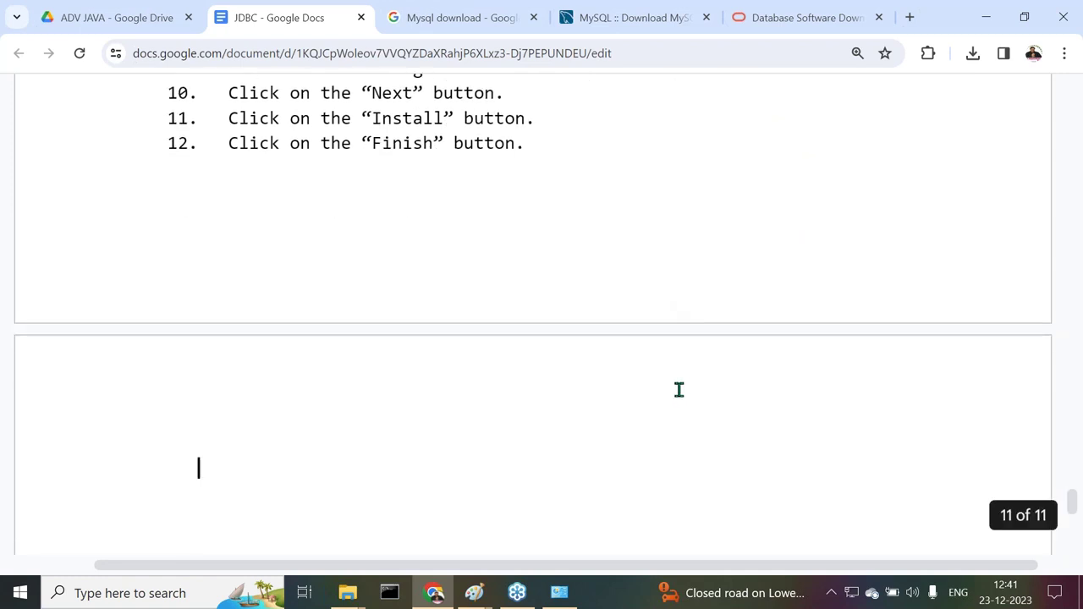
scroll(652, 364, "down", 2)
key("BackSpace")
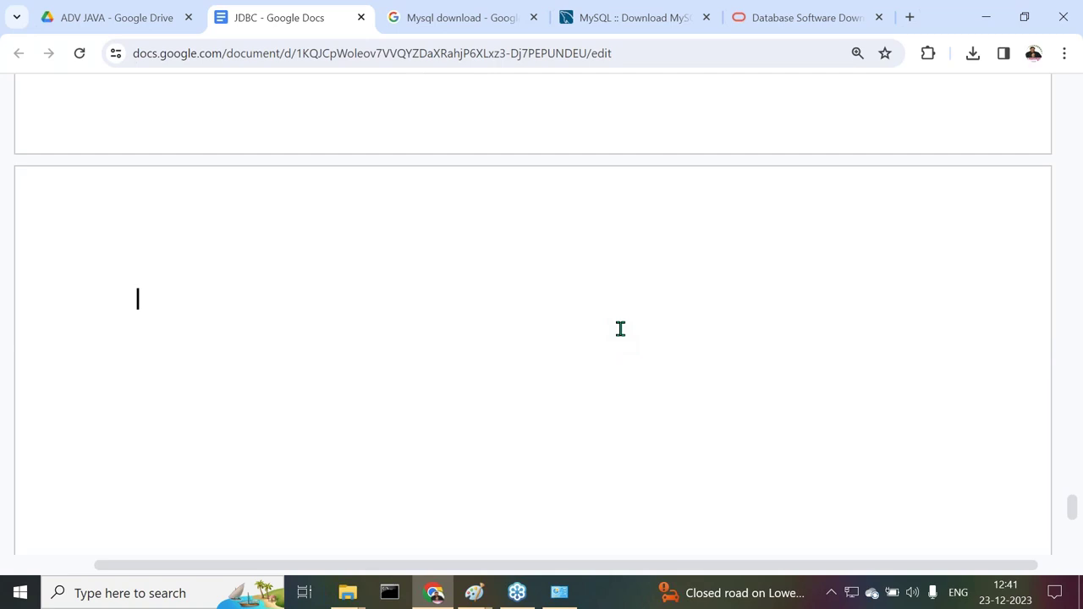
type("To cje")
key("BackSpace")
key("BackSpace")
type("heck Oracle Data")
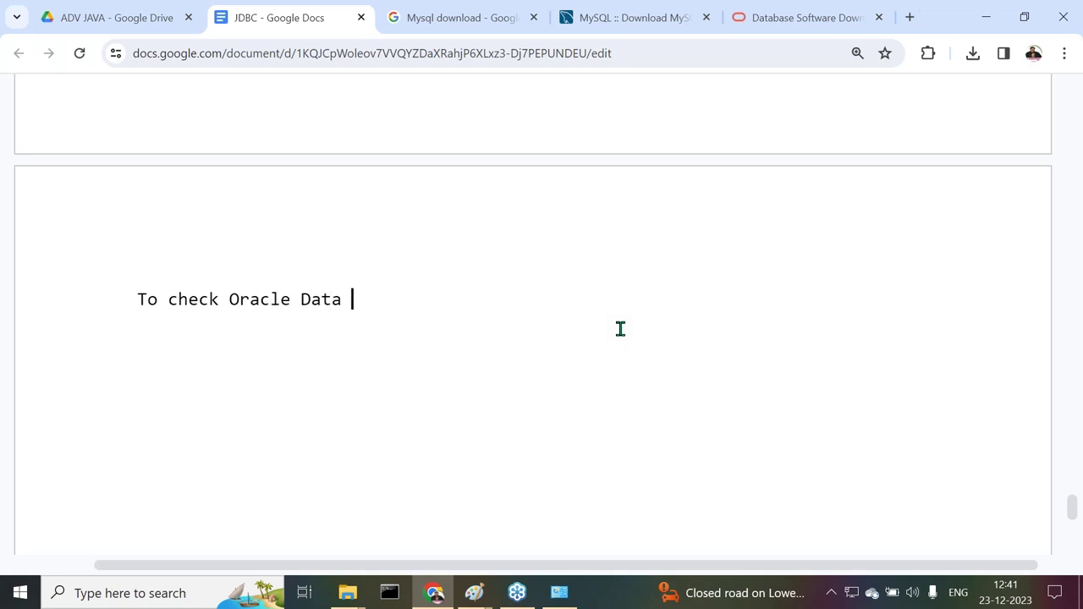
Complete the note: 'To check whether the Oracle Database is installed or not, Open Command prompt and provide sqlplus in the command prompt.'
key("BackSpace")
key("Left")
key("Left")
key("Left")
key("Left")
key("Left")
key("Left")
key("Left")
key("Left")
key("Left")
key("Left")
key("Left")
type("whether the")
key("Right")
key("Right")
key("Right")
key("Right")
key("Right")
key("Right")
key("Right")
key("Right")
key("Right")
key("Right")
key("Right")
type("base is installed or not ")
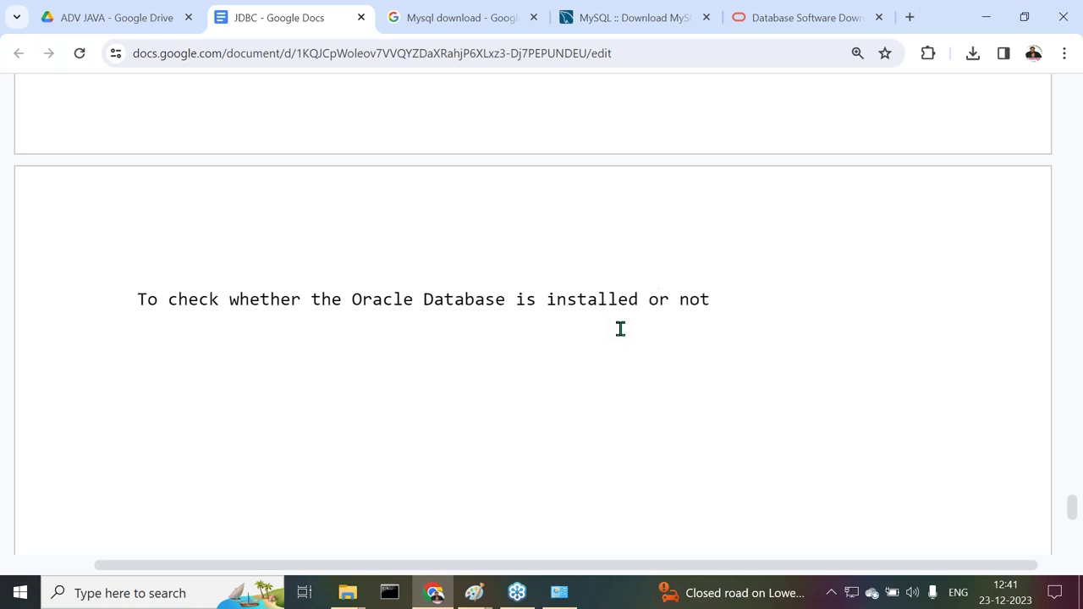
type(", Openj")
key("BackSpace")
key("BackSpace")
type("Command prompt ")
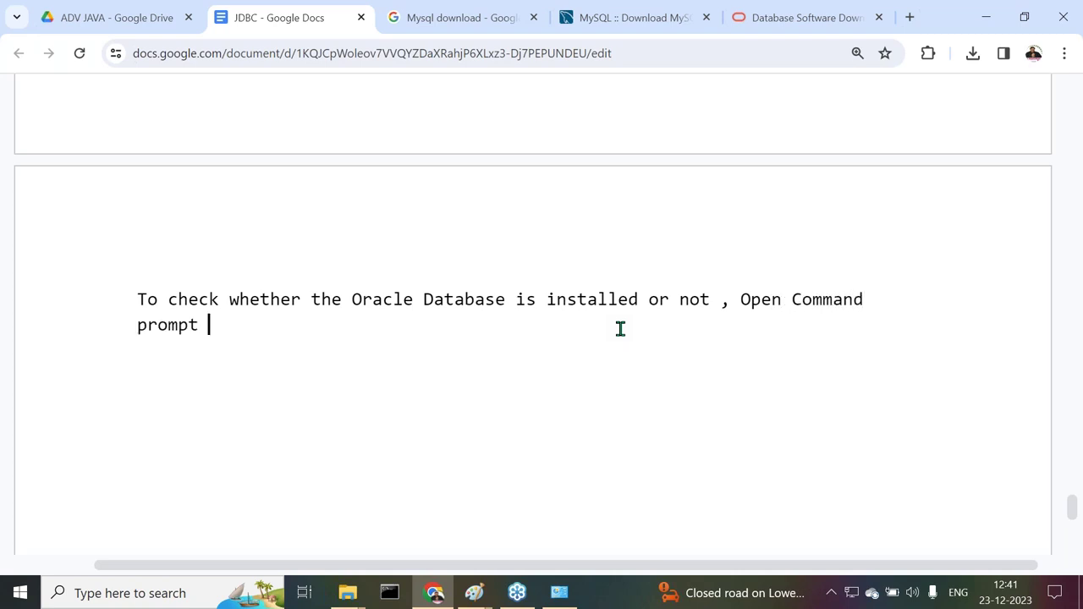
type("and provid")
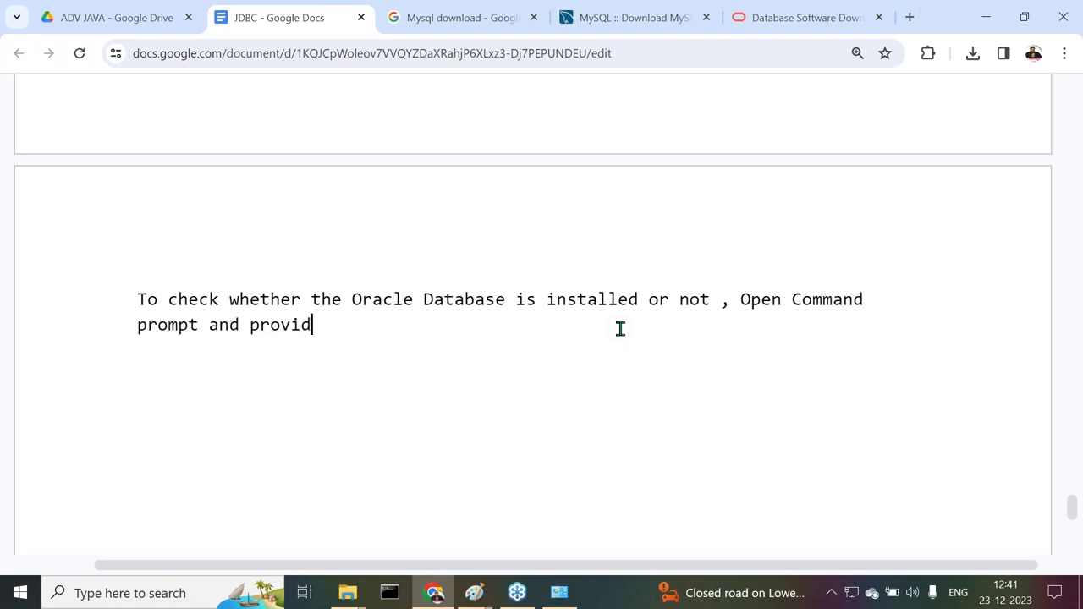
type("e sqlplus ")
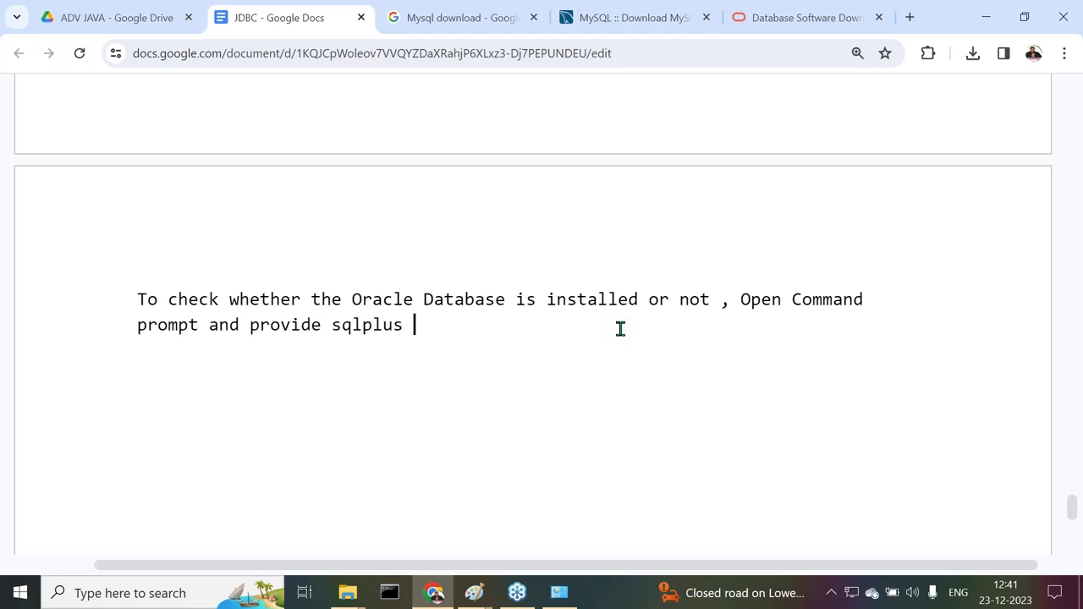
type("in the command ")
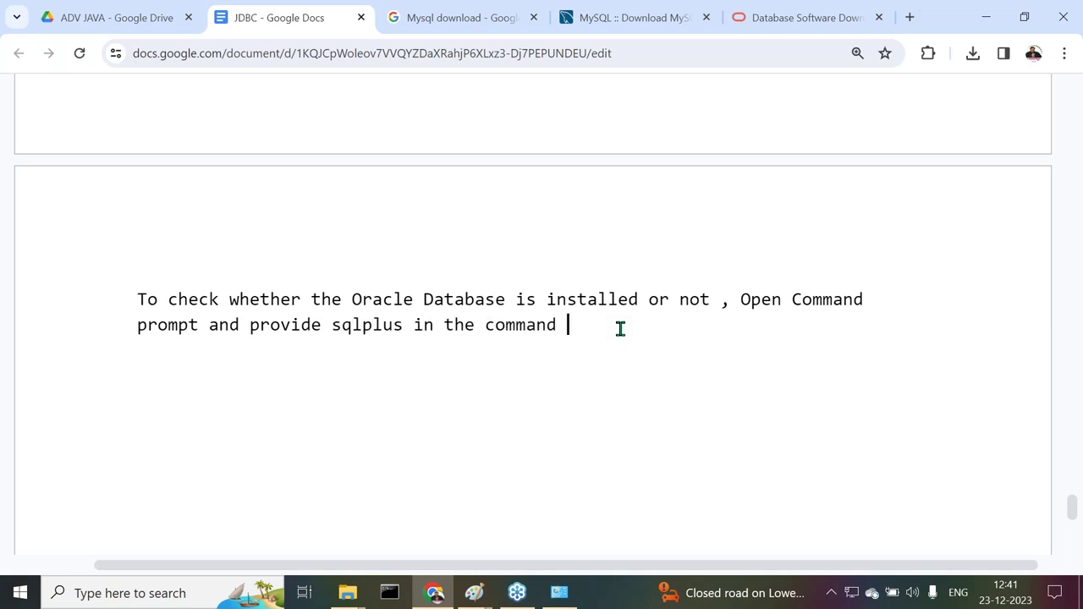
type("prompt.")
key("Return")
key("Return")
In a maximized Command Prompt, run sqlplus and log in as the system user with its password
left_click(391, 591)
left_click_drag(394, 155, 260, 14)
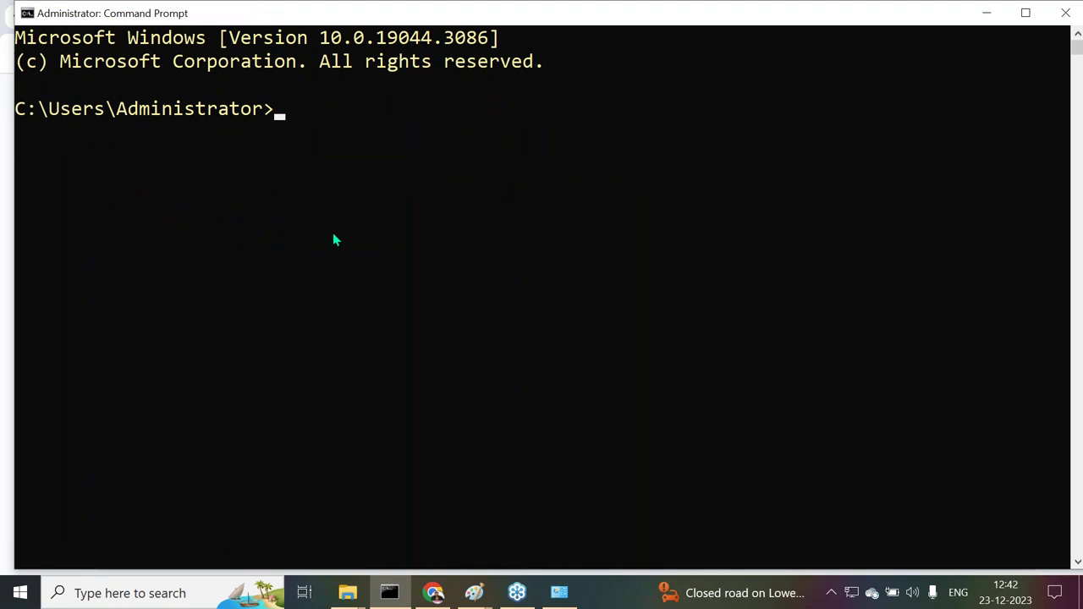
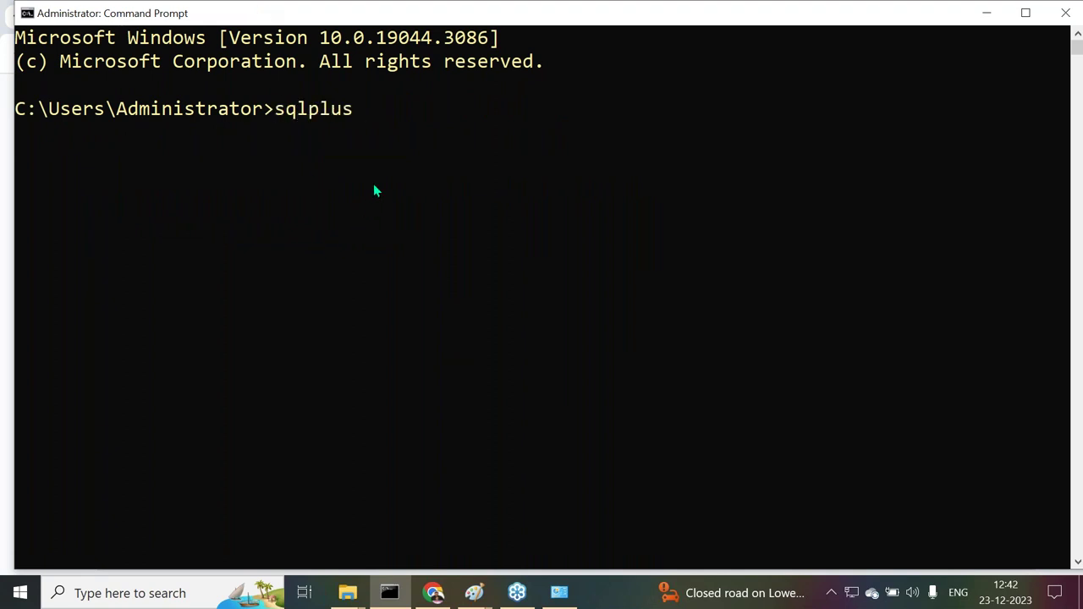
key("Return")
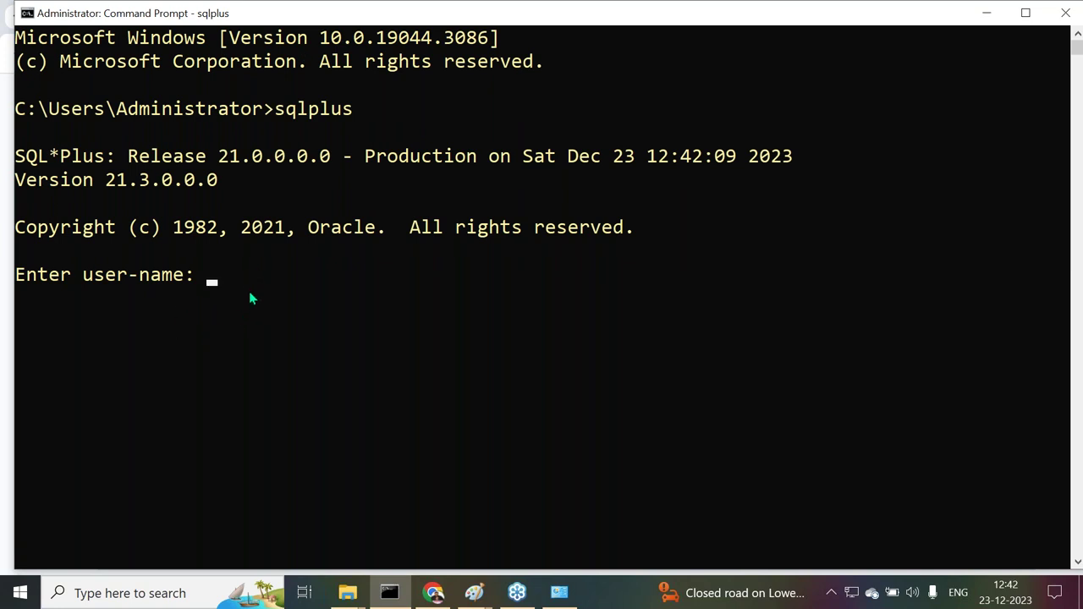
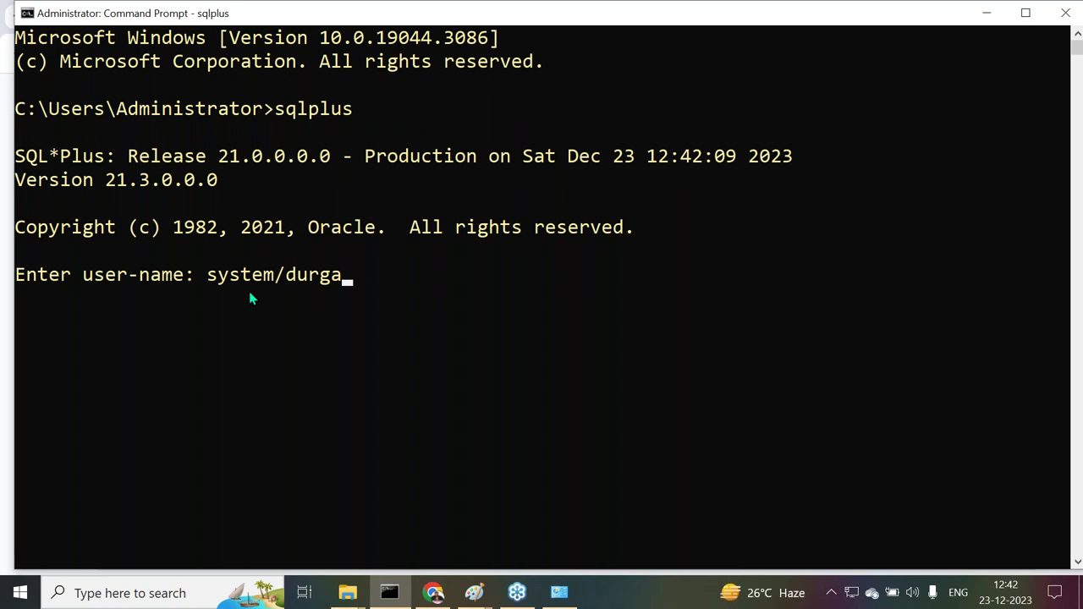
key("Return")
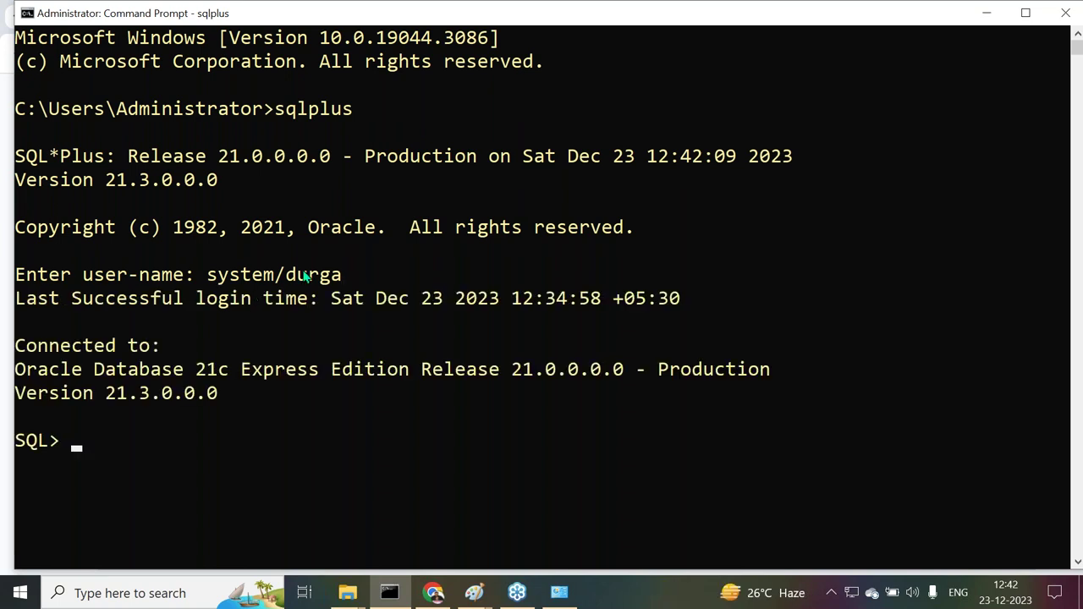
Select and copy the SQL*Plus connection output down to the version line
scroll(330, 273, "down", 2)
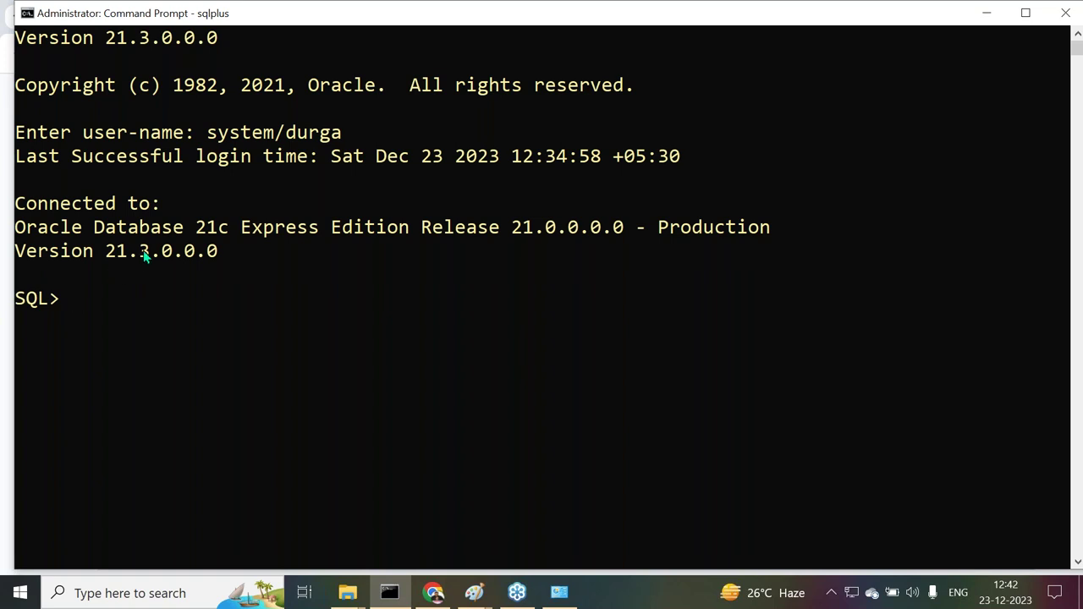
scroll(350, 271, "down", 1)
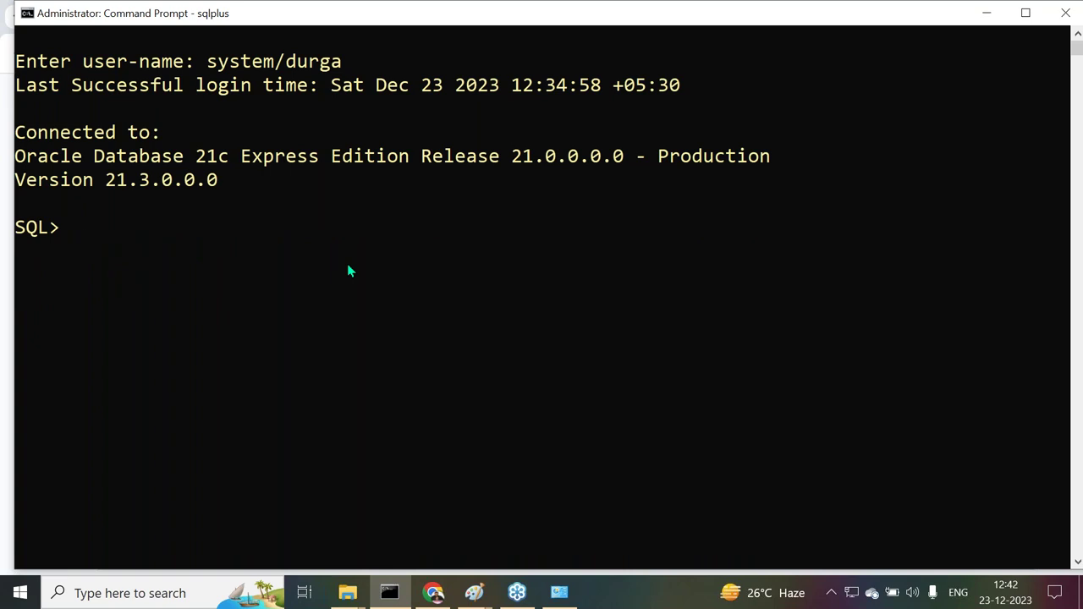
scroll(349, 271, "up", 3)
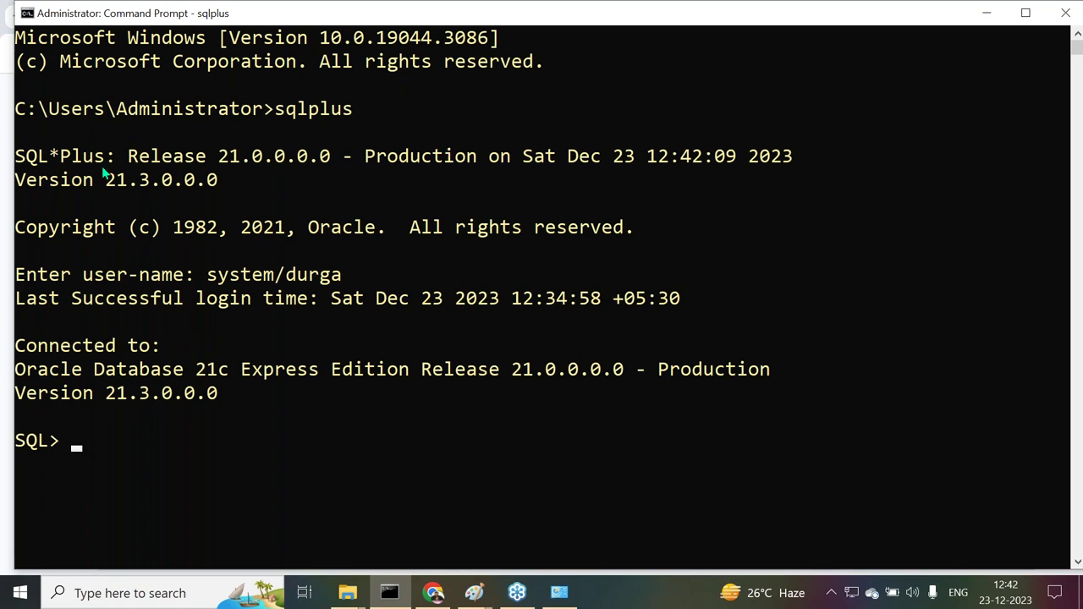
left_click(20, 132)
left_click_drag(19, 172, 217, 405)
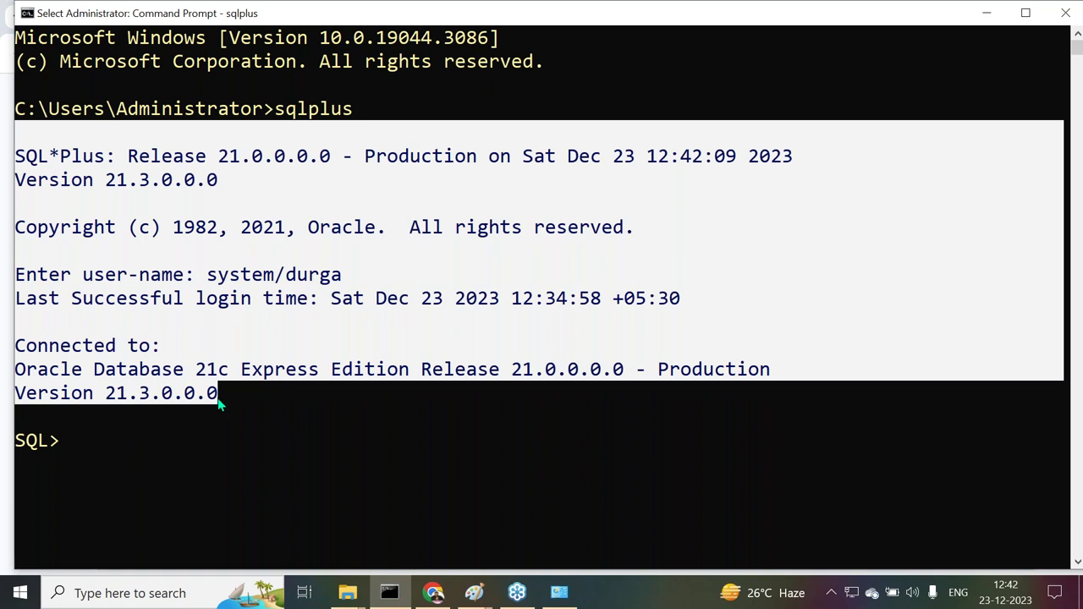
key("ctrl+c")
Paste the copied SQL*Plus output into the JDBC notes
left_click(433, 593)
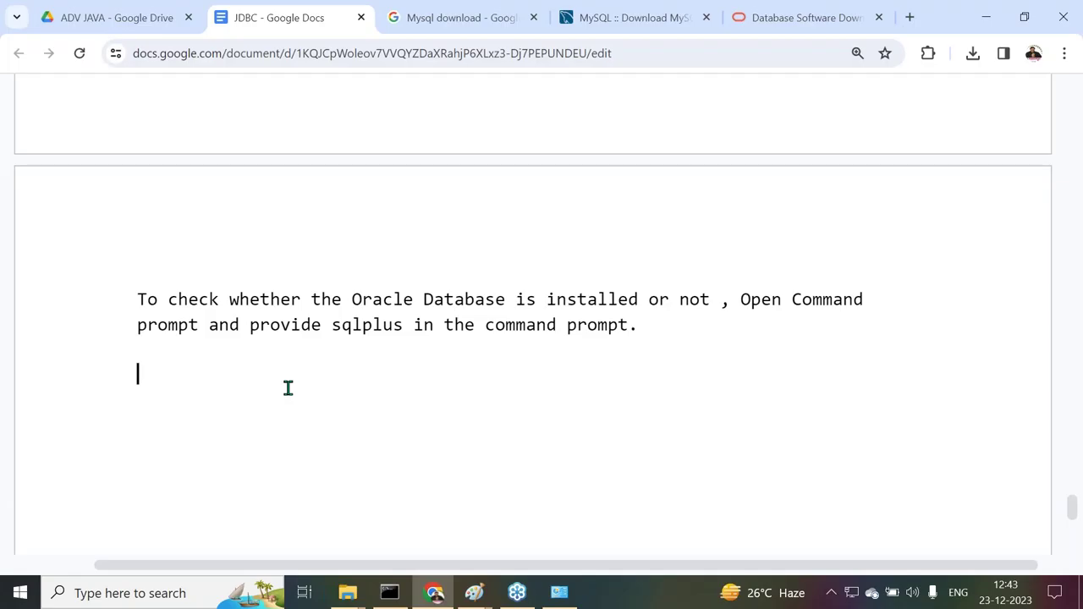
key("ctrl+v")
scroll(285, 386, "up", 1)
left_click(150, 240)
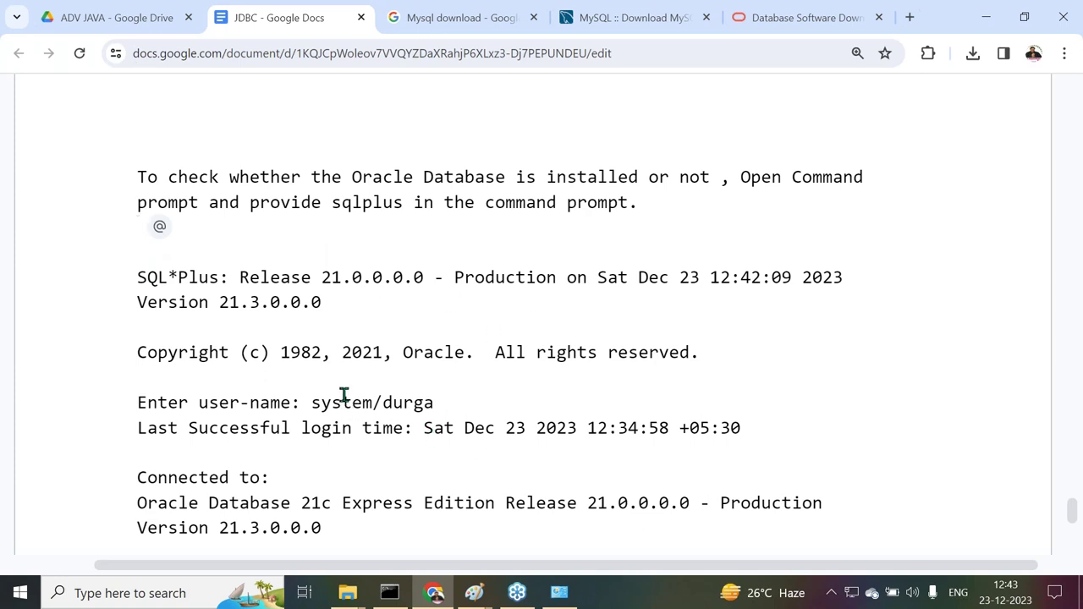
Copy the C:\Users\Administrator>sqlplus line into the notes above the output, removing the extra blank line
left_click(390, 593)
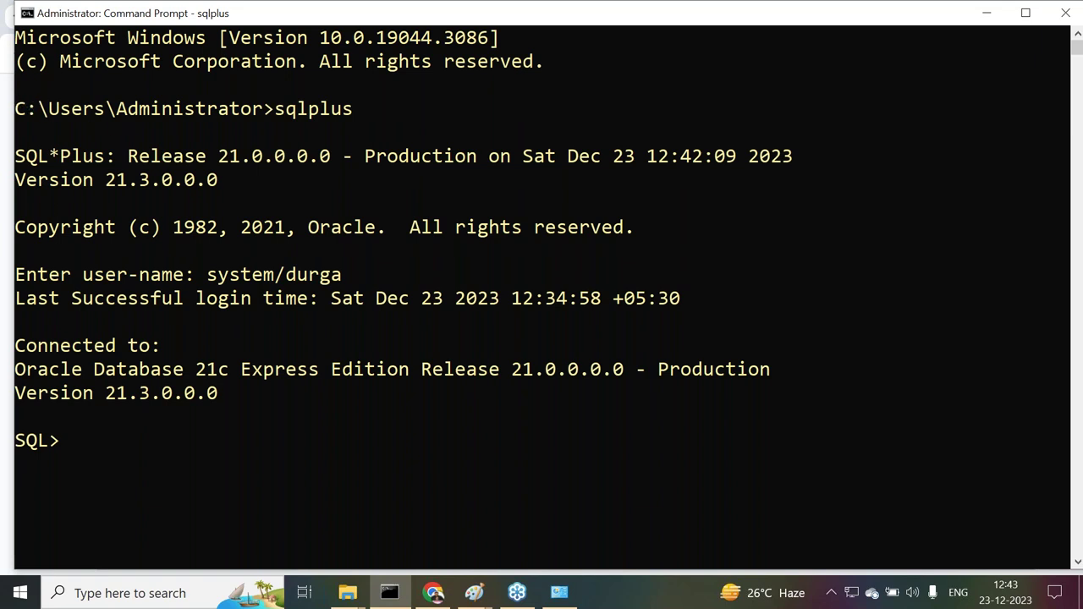
left_click_drag(18, 92, 366, 114)
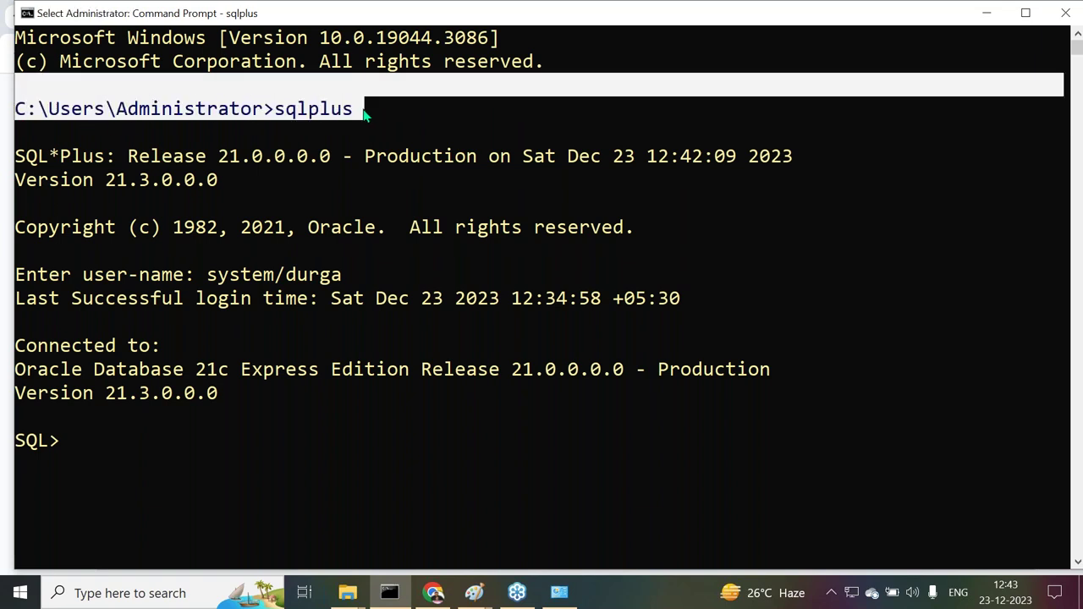
key("ctrl+c")
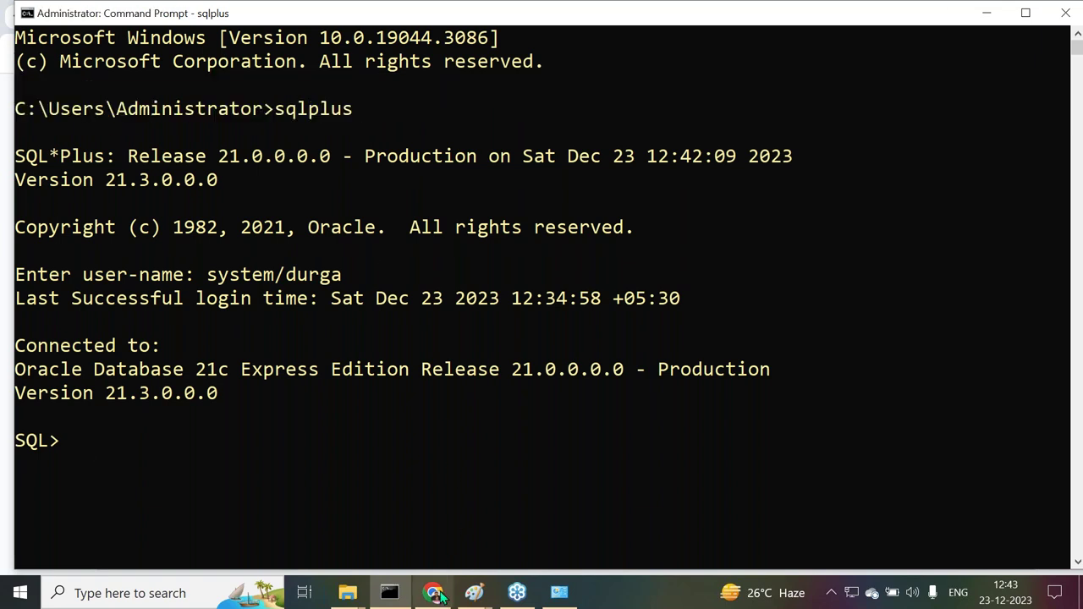
left_click(433, 591)
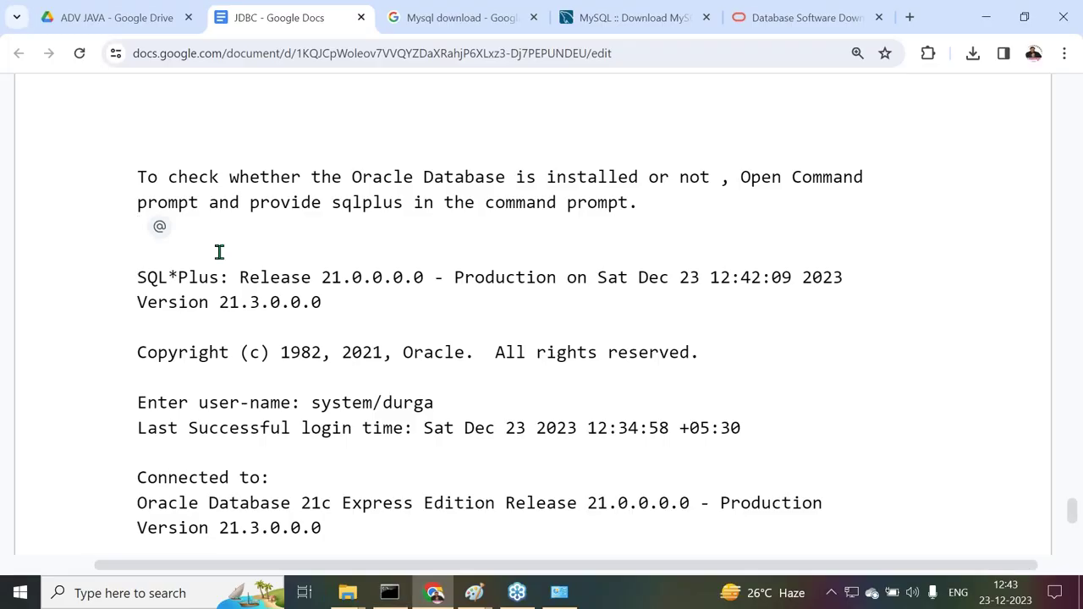
key("ctrl+v")
left_click(458, 281)
key("Delete")
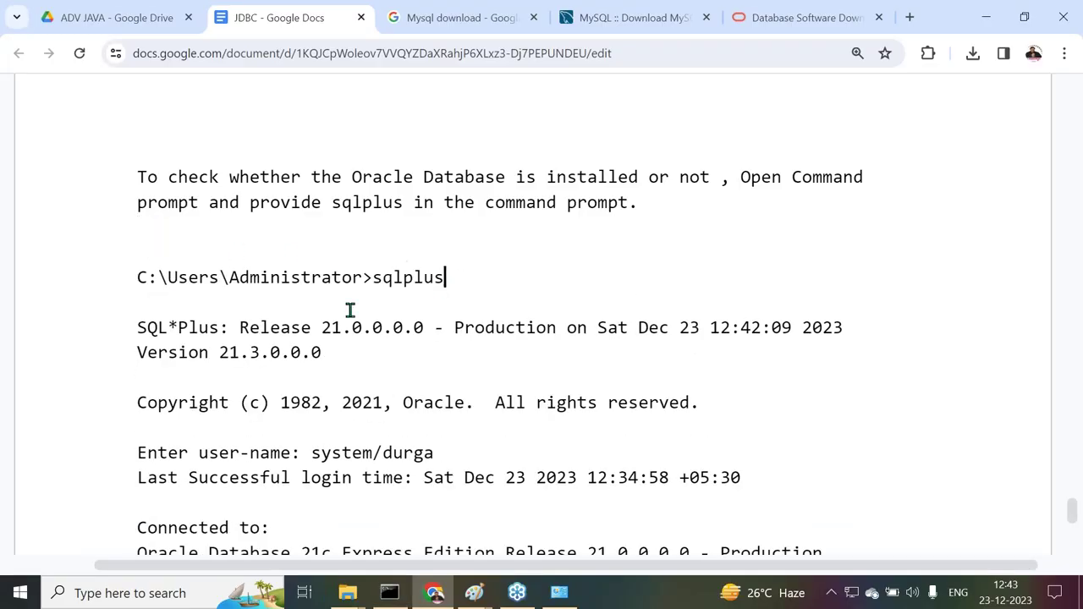
Add an empty line below the pasted Version line
scroll(380, 334, "down", 3)
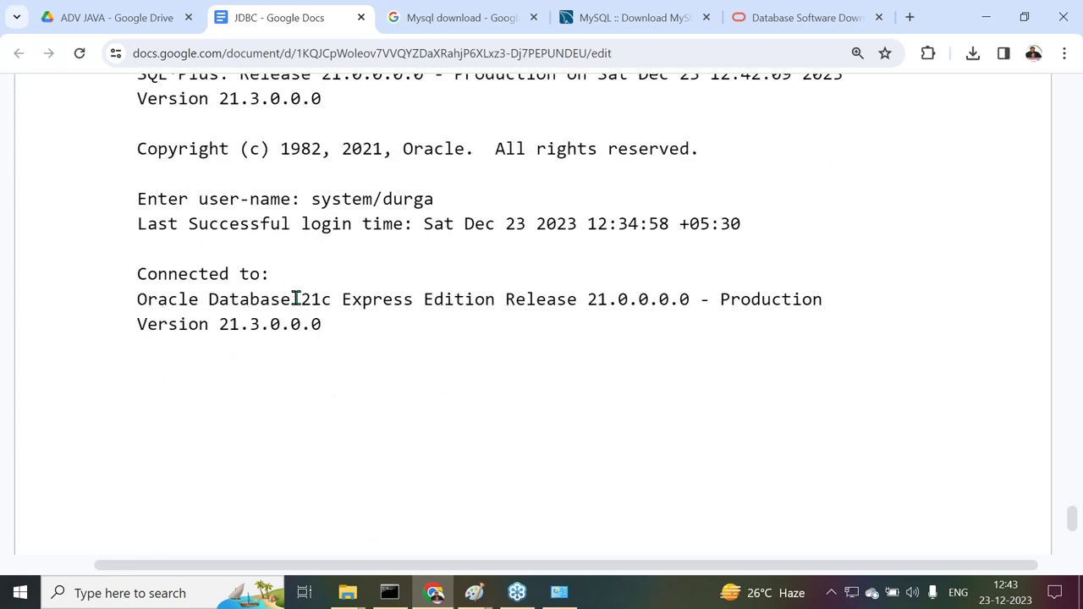
left_click(150, 375)
key("Return")
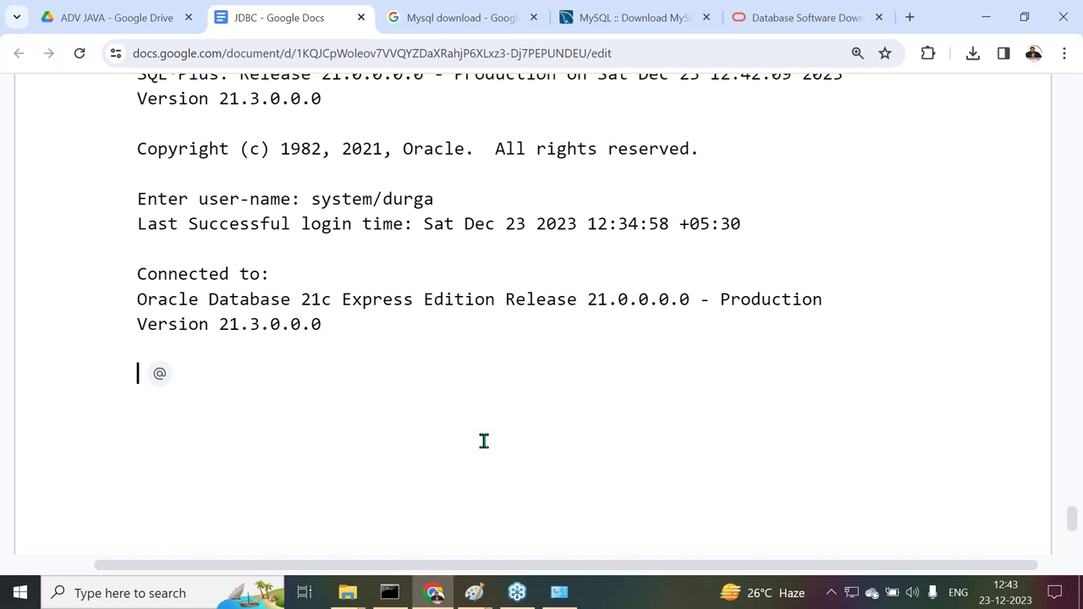
left_click(389, 593)
Create table emp1 (ENO number(5) primary key, ENAME varchar2(10), ESAL float(5), EADDR varchar2(10)) and commit
scroll(464, 281, "down", 3)
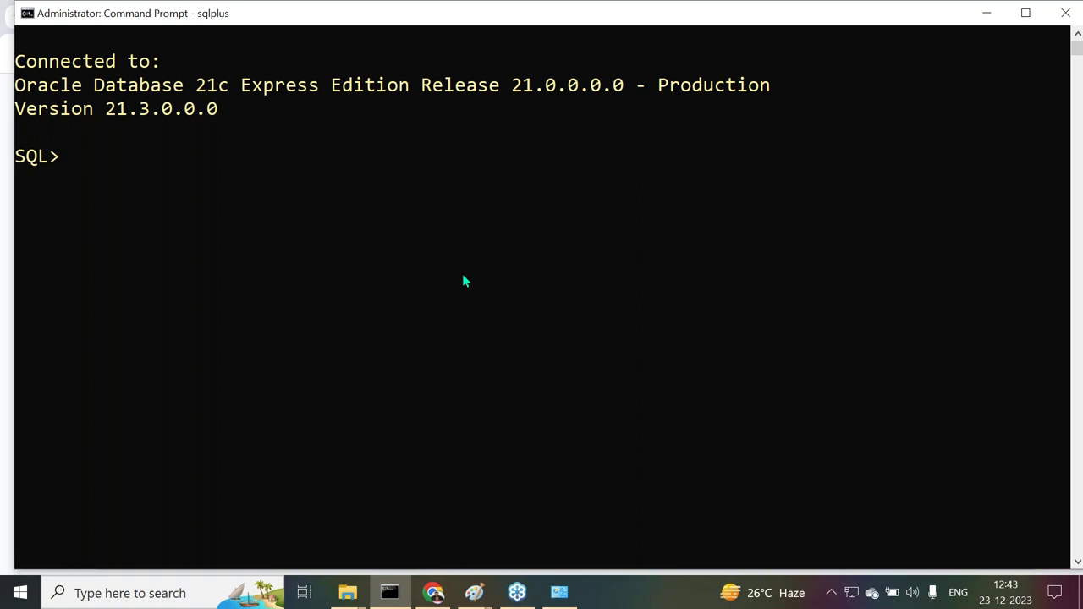
type("create table")
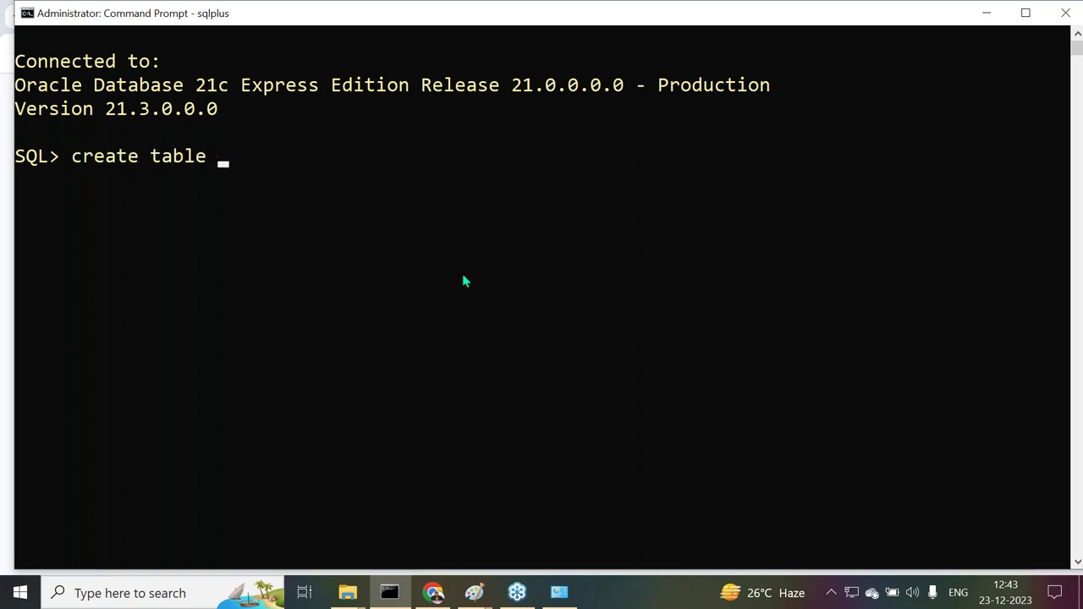
type(" emp1(ENO number(5) primary key, ENAME")
type(" char")
key("BackSpace")
key("BackSpace")
key("BackSpace")
key("BackSpace")
type("varchar2(10), ESAL float(5),")
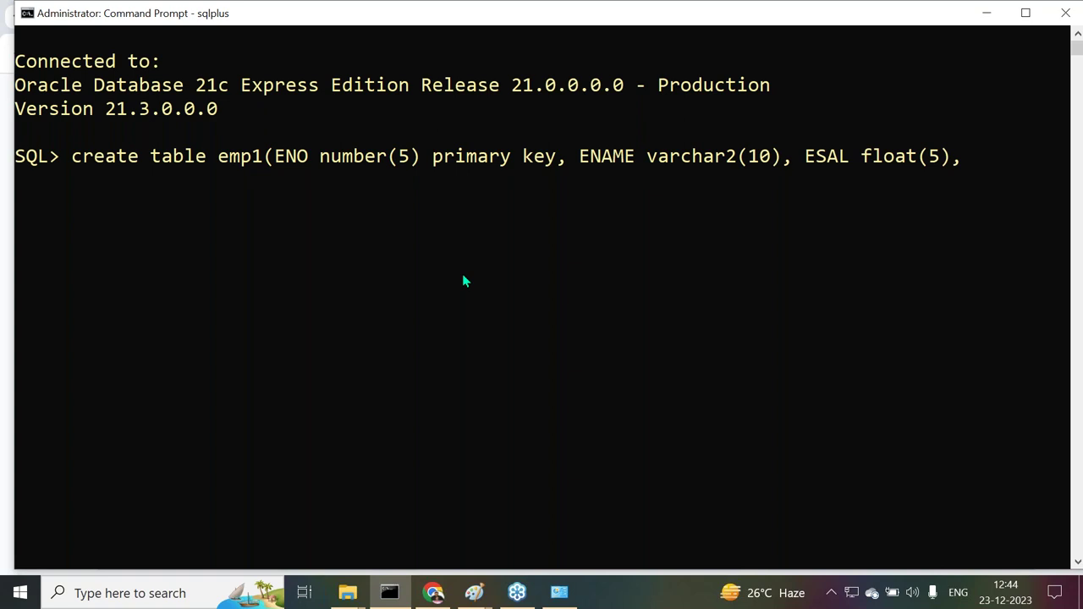
type("EADDR")
type("varchar")
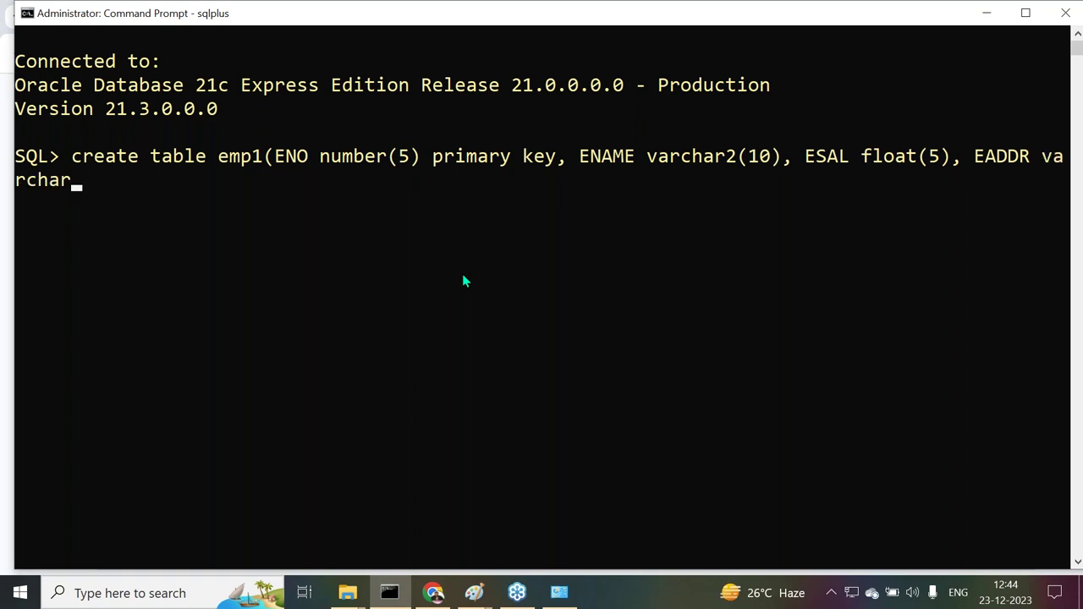
type("2(10));")
key("Return")
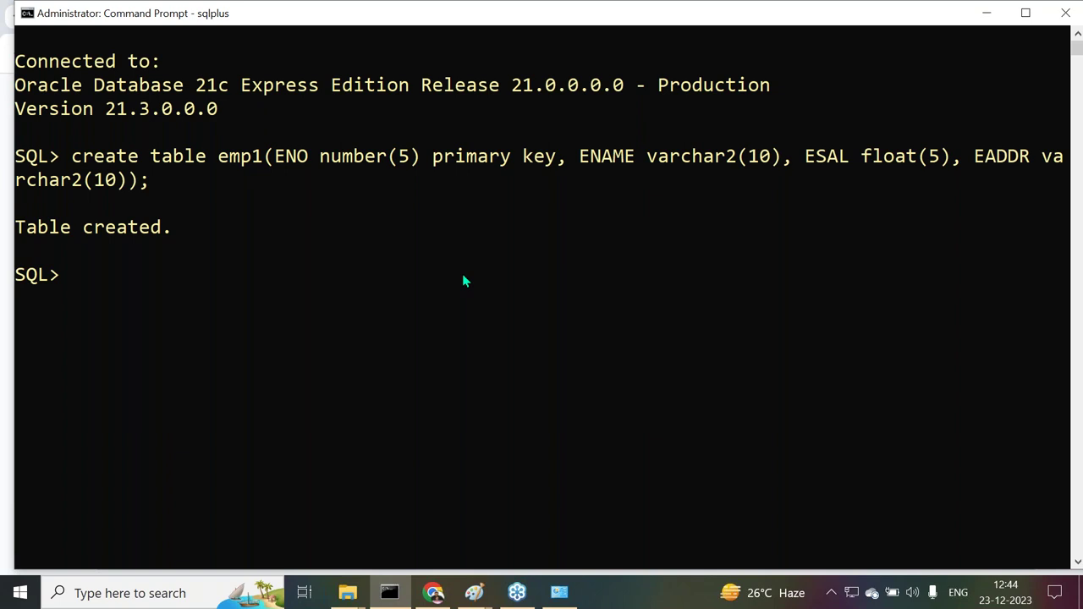
type("commit;")
key("Return")
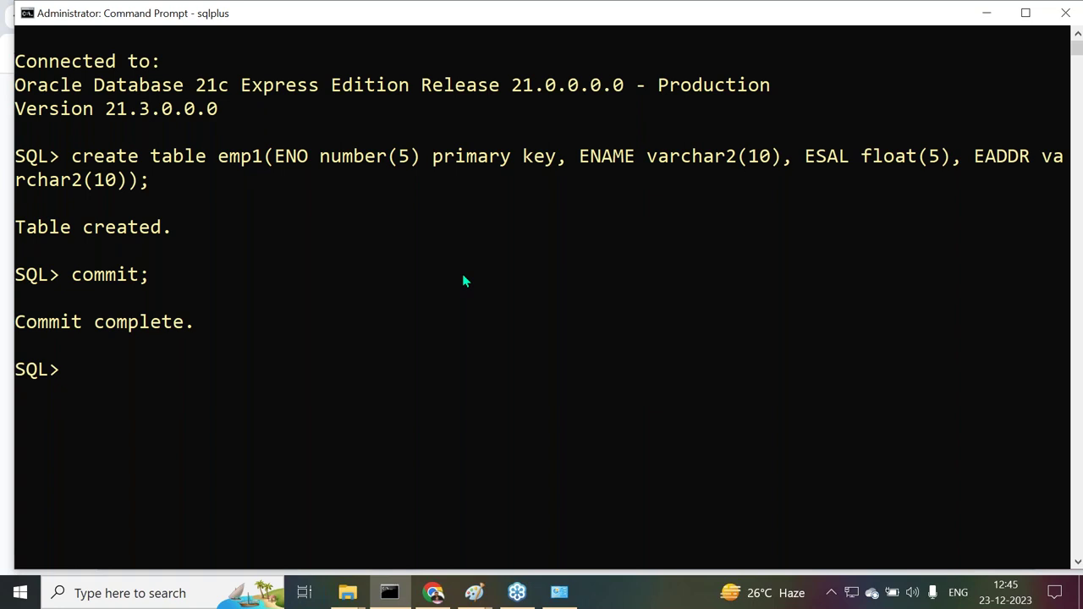
Insert employees 111 'AAA' (5000, Hyd) and 222 'BBB' (6000, Hyd) into emp1
scroll(394, 214, "down", 1)
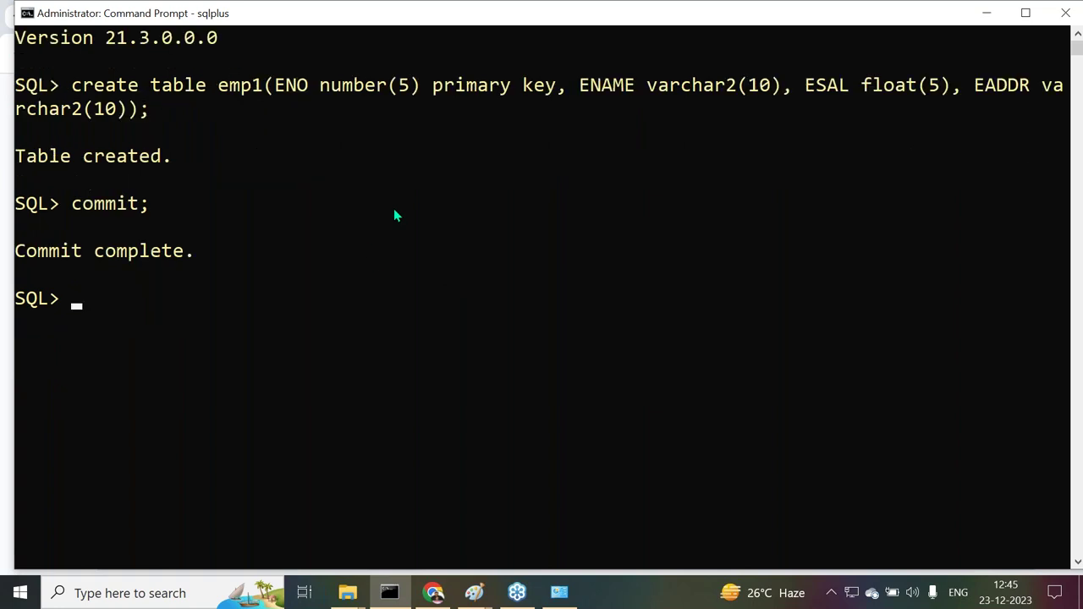
type("insert into emp1 v")
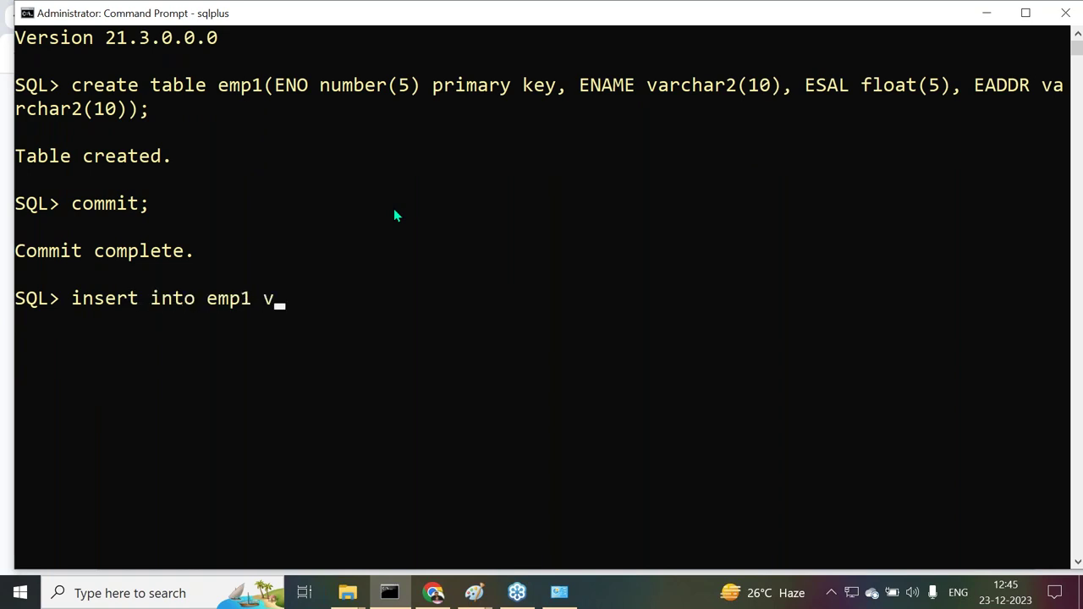
type("alues(111")
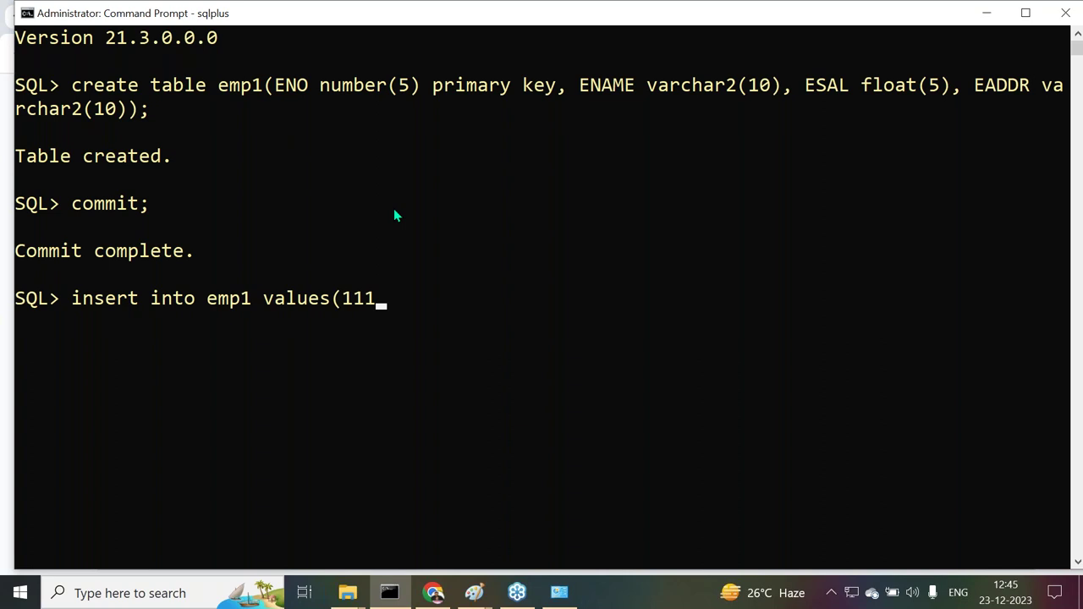
type(", 'AAA', 5000, ")
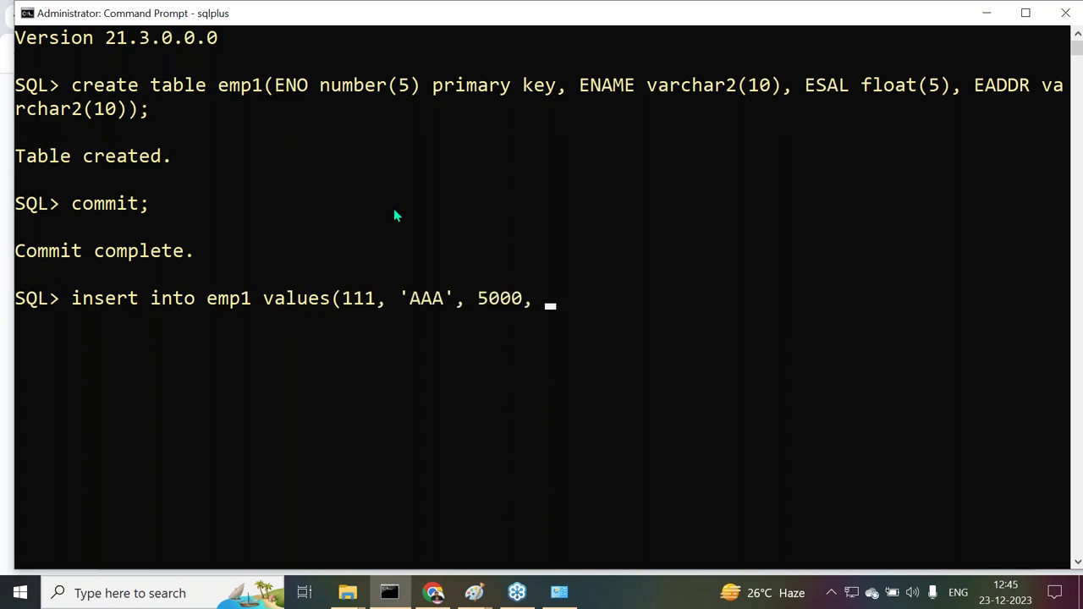
type("'Hyd');")
key("Return")
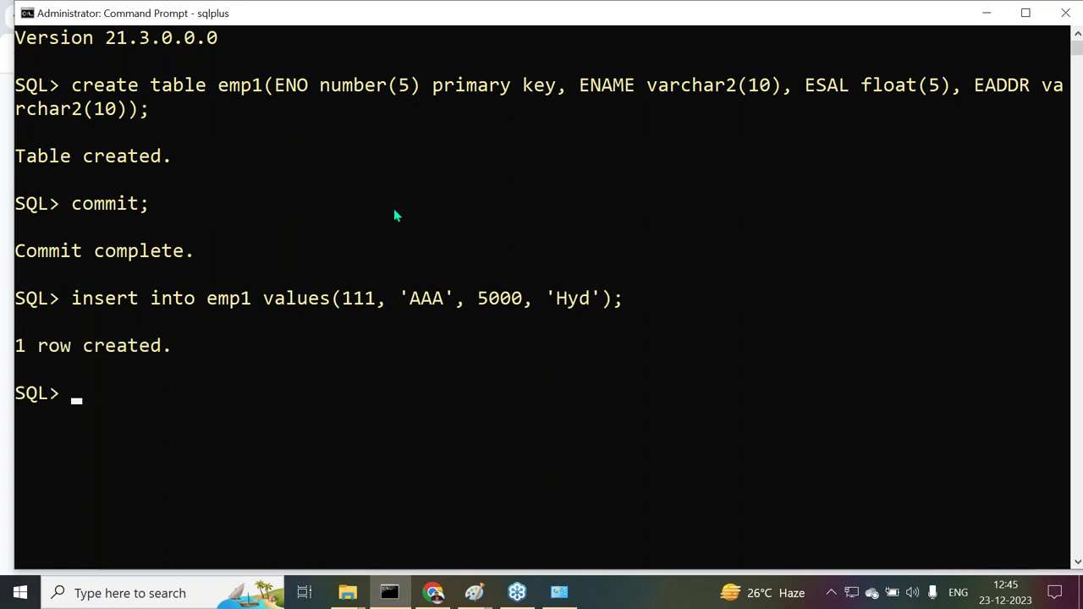
key("Up")
key("Left")
key("Left")
key("Left")
key("Left")
key("Left")
key("Left")
key("Left")
key("Left")
key("Left")
key("Left")
key("Left")
key("Left")
key("Left")
key("Left")
key("Left")
key("Left")
key("BackSpace")
key("BackSpace")
key("BackSpace")
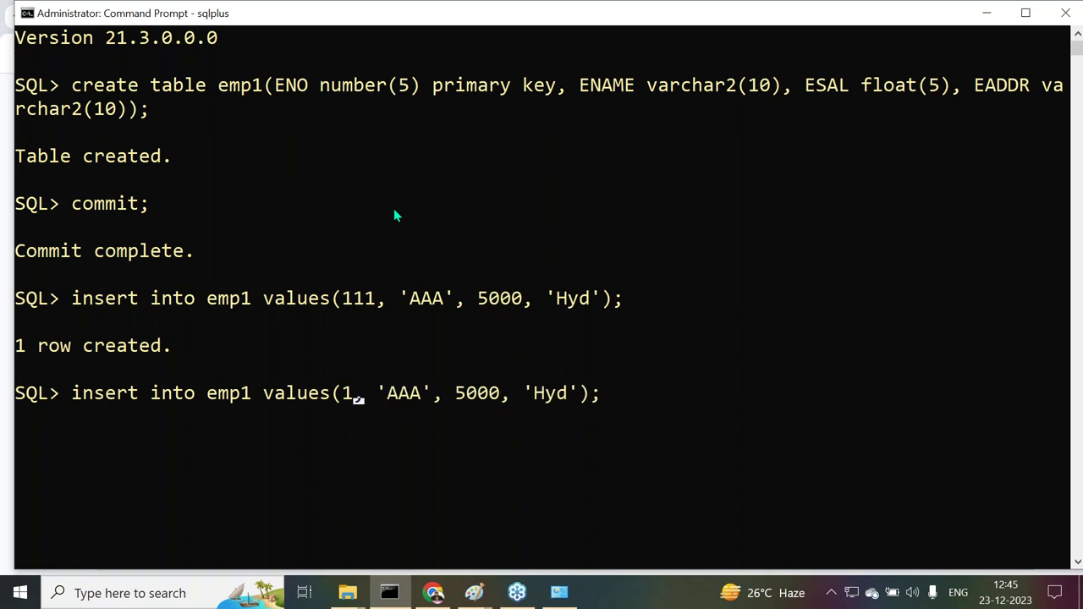
type("222")
key("Right")
key("Right")
key("Right")
key("Right")
key("Right")
key("Right")
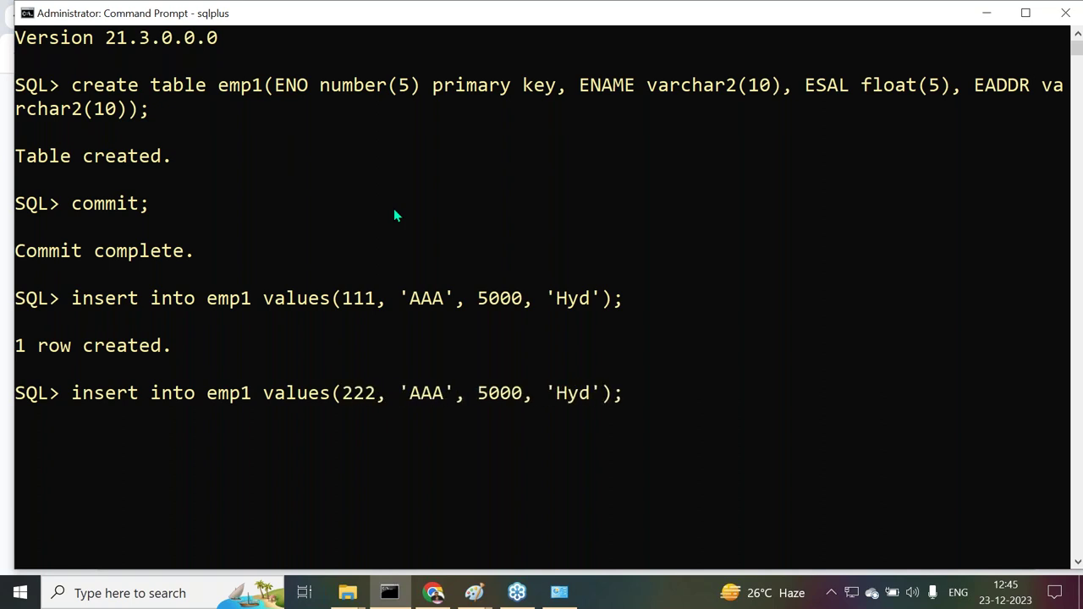
key("BackSpace")
key("BackSpace")
key("BackSpace")
type("BBB")
key("Right")
key("Right")
key("Right")
key("Right")
key("BackSpace")
type("6")
key("Return")
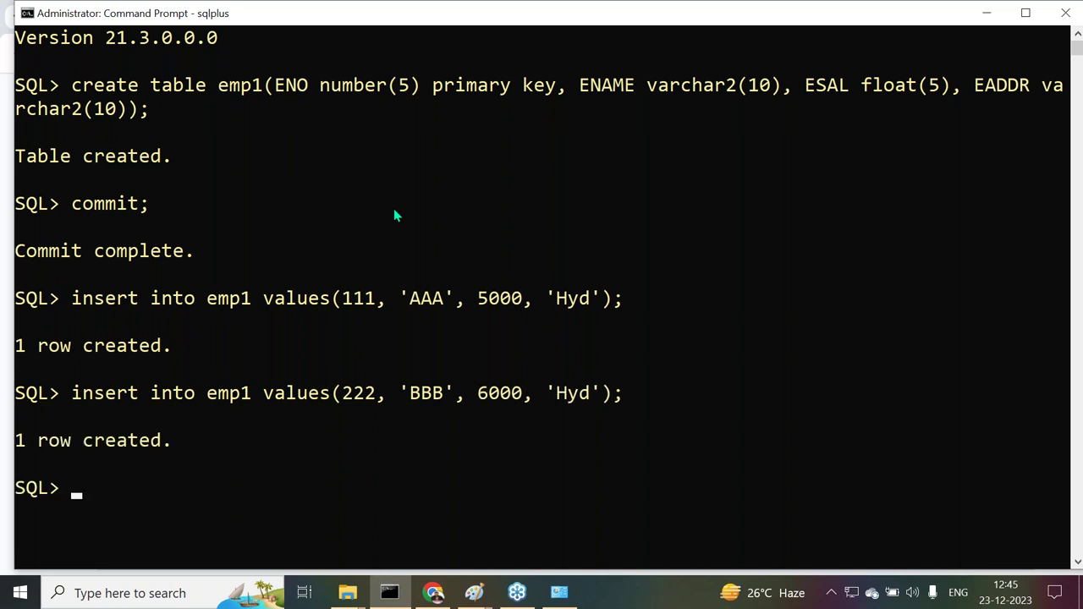
Insert employee 333 'CCC' with salary 7000 in Hyd into emp1
scroll(551, 295, "down", 3)
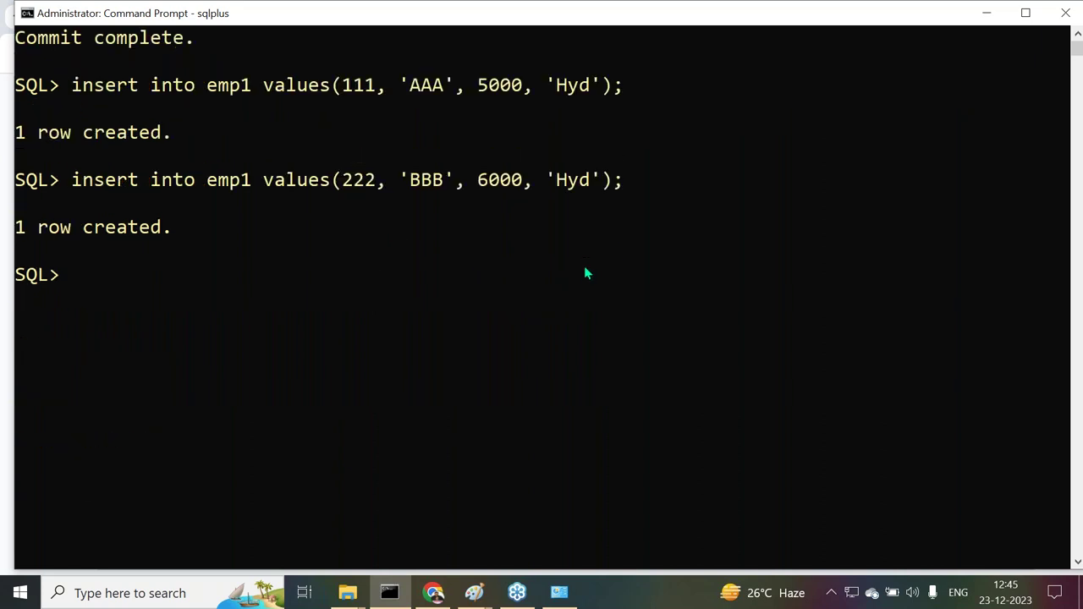
key("Up")
key("Left")
key("Left")
key("Left")
key("Left")
key("Left")
key("Left")
key("Left")
key("Left")
key("Left")
key("Left")
key("Left")
key("Left")
key("Left")
key("Left")
key("Left")
key("Left")
key("Left")
key("Left")
key("Left")
key("Left")
key("BackSpace")
key("BackSpace")
key("BackSpace")
type("333")
key("Right")
key("Right")
key("Right")
key("Right")
key("Right")
key("Right")
key("BackSpace")
key("BackSpace")
key("BackSpace")
type("CCC")
key("Right")
key("Right")
key("Right")
key("Delete")
type("7")
key("Return")
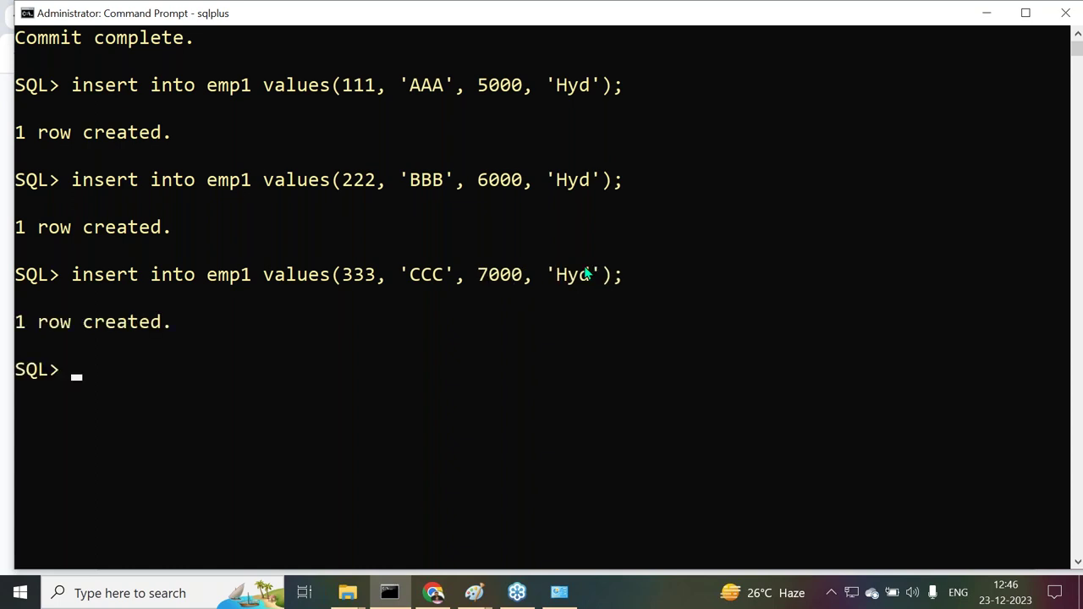
Insert employee 444 'DDD' with salary 8000 in Hyd into emp1
scroll(550, 296, "down", 1)
key("Up")
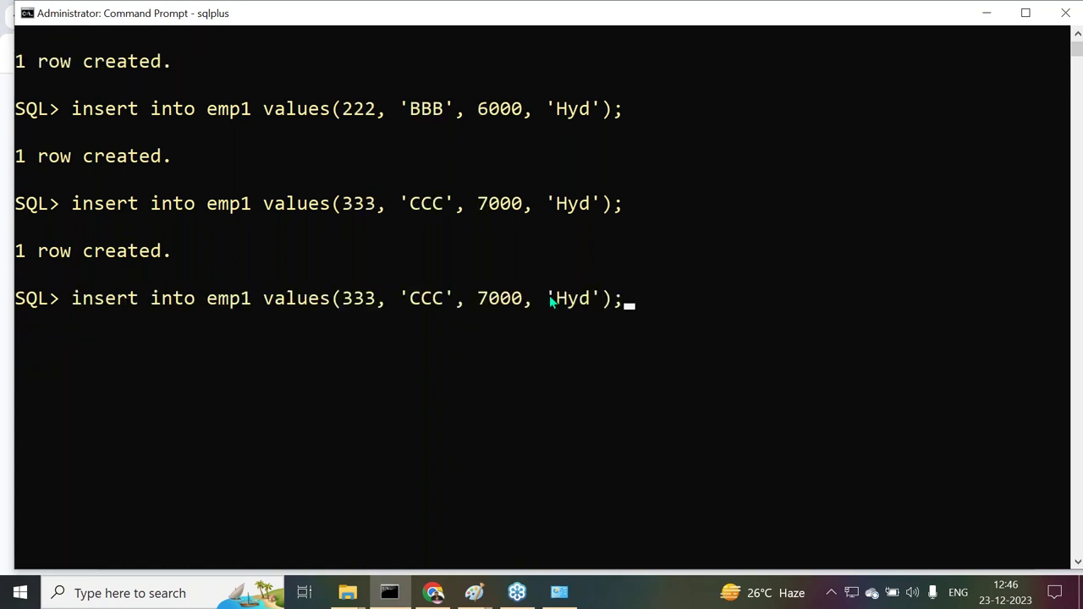
key("Left")
key("Left")
key("Left")
key("Left")
key("Left")
key("Left")
key("Left")
key("Left")
key("Left")
key("Left")
key("Left")
key("Left")
key("Left")
key("Left")
key("Left")
key("Left")
key("Left")
key("Left")
key("Left")
key("Left")
key("Left")
key("BackSpace")
key("BackSpace")
key("BackSpace")
type("444")
key("Right")
key("Right")
key("Right")
key("Right")
key("Right")
key("Right")
key("BackSpace")
key("BackSpace")
key("BackSpace")
type("DDD")
key("Right")
key("Right")
key("Right")
key("Delete")
type("8")
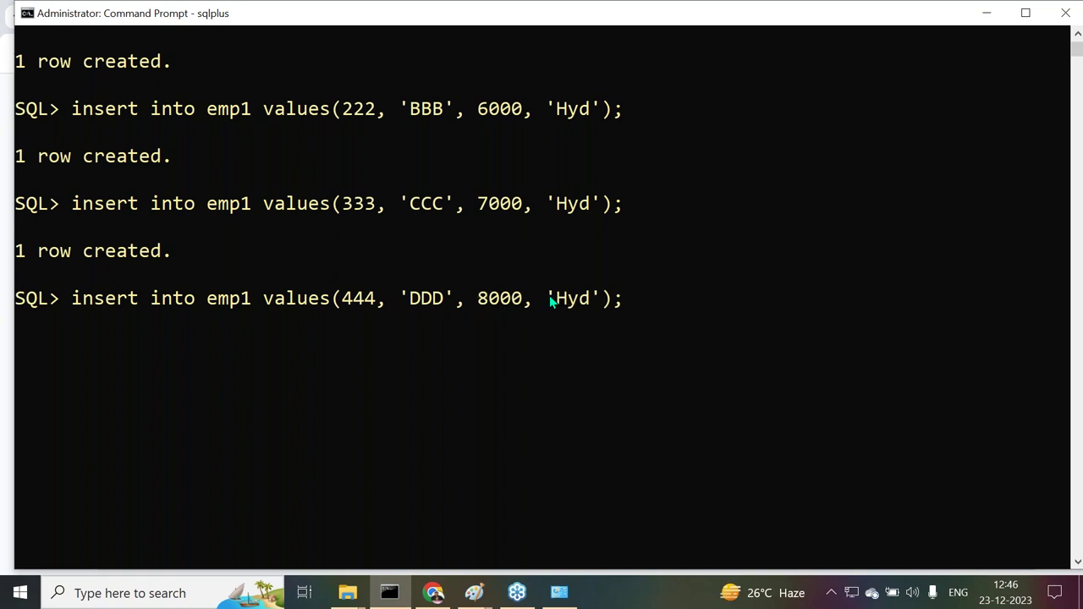
key("Return")
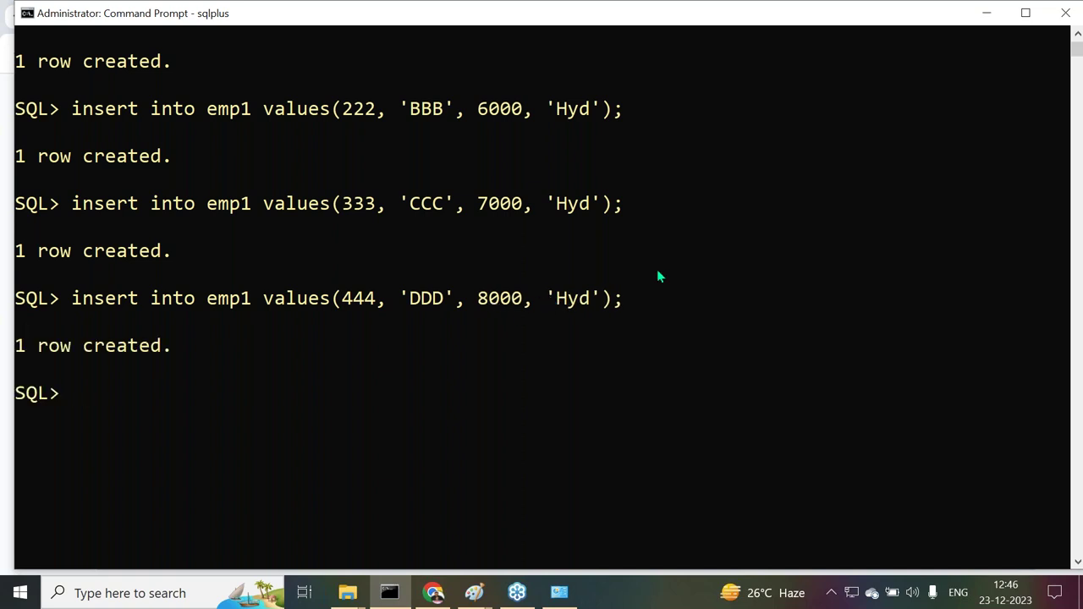
Commit the newly inserted emp1 rows
scroll(658, 272, "down", 1)
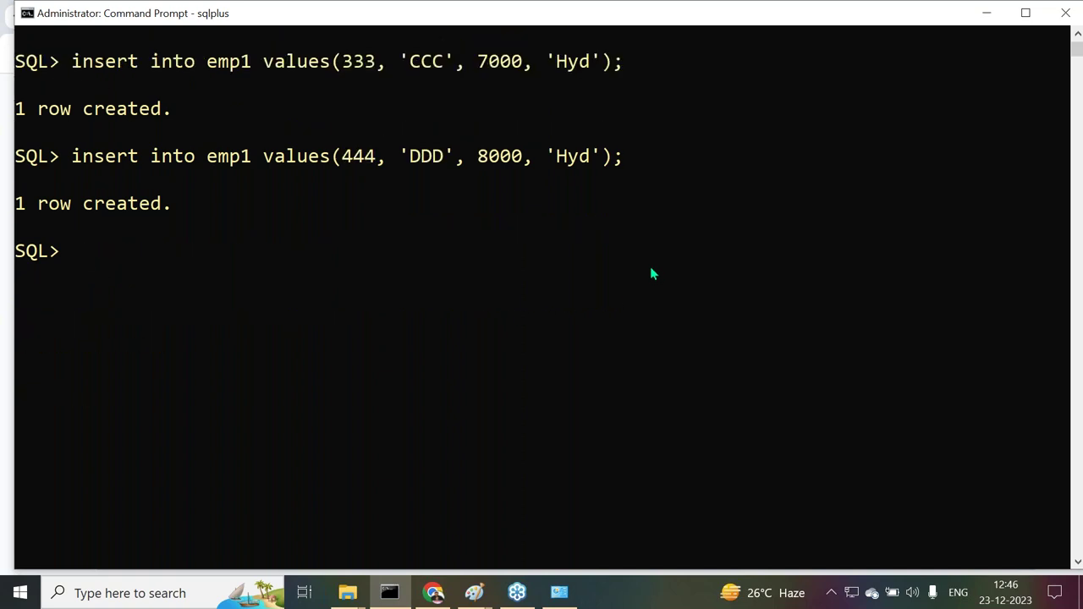
type("commit;")
key("Return")
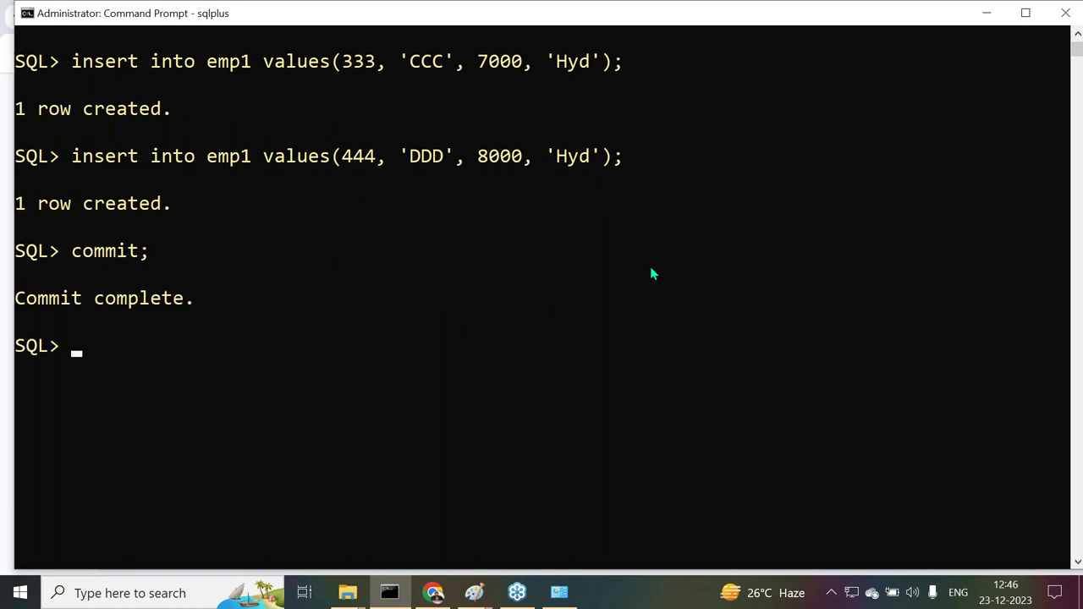
scroll(546, 270, "down", 1)
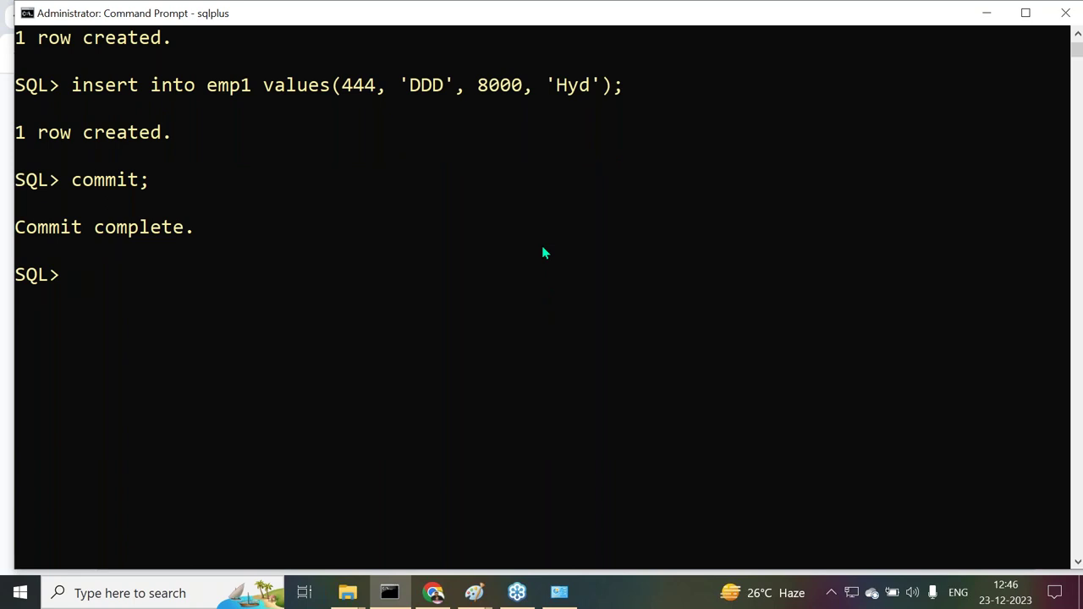
List all rows of the emp1 table with select * from emp1
type("select * from emp1;")
key("Return")
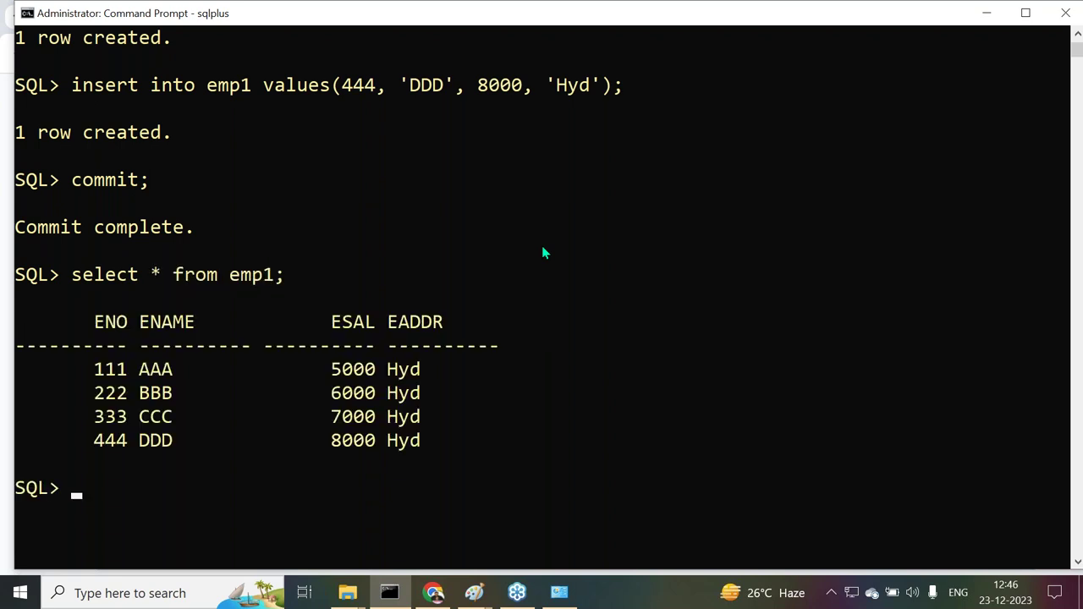
scroll(486, 266, "down", 2)
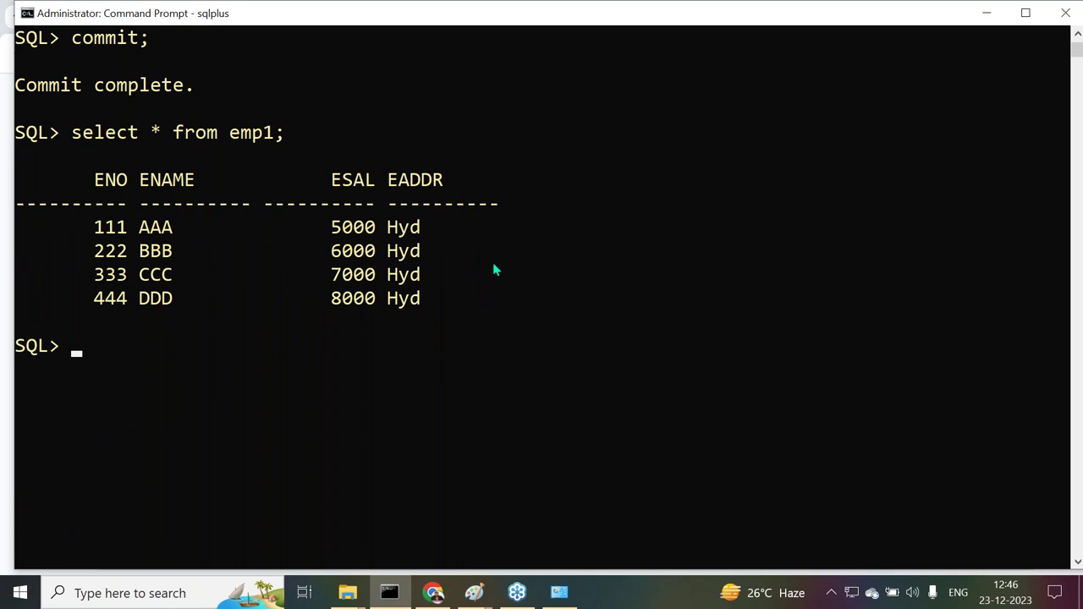
scroll(495, 265, "down", 1)
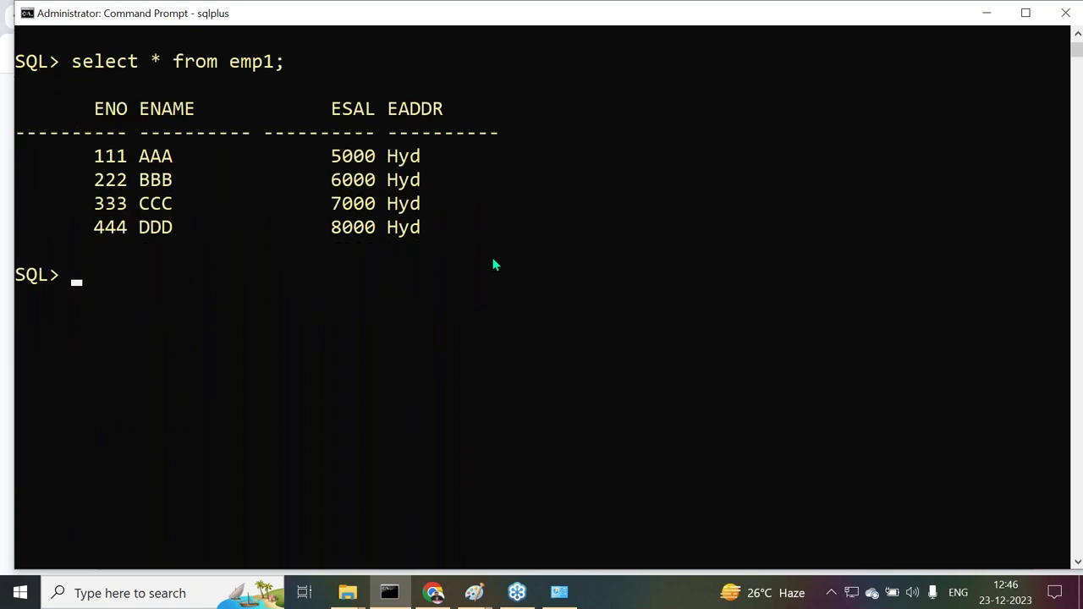
Raise every emp1 salary below 10000 by 500 and commit the update
type("update emp1 s")
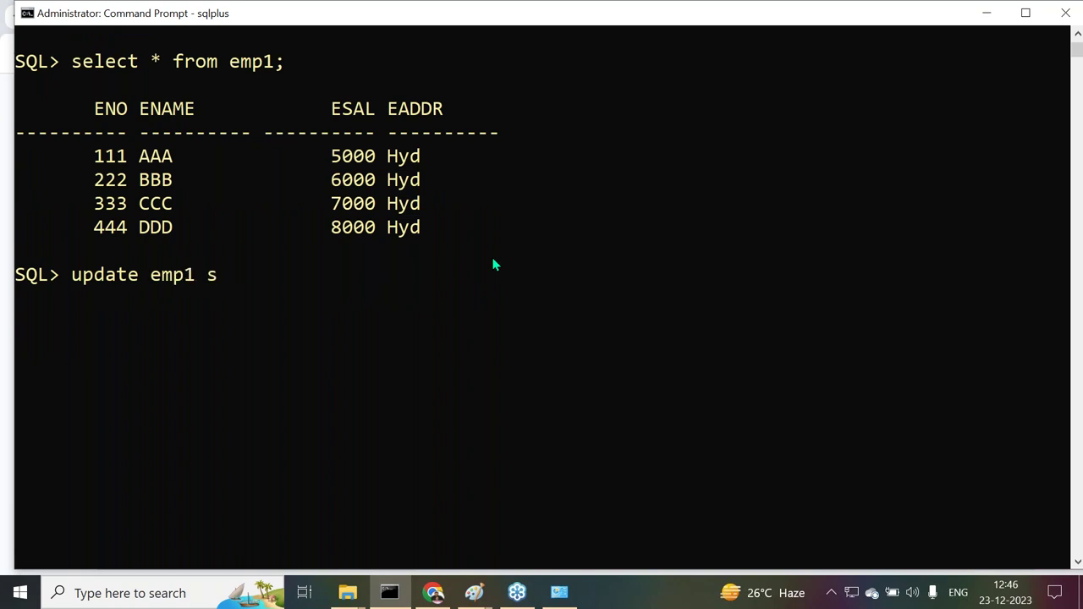
type("et ESAL = ")
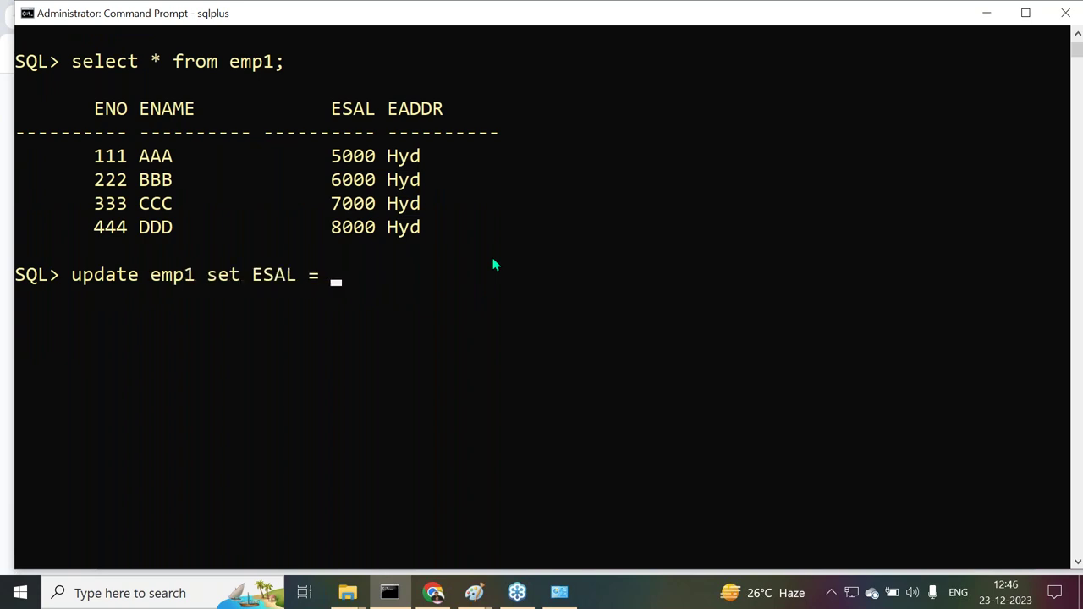
type("ESAL + 500")
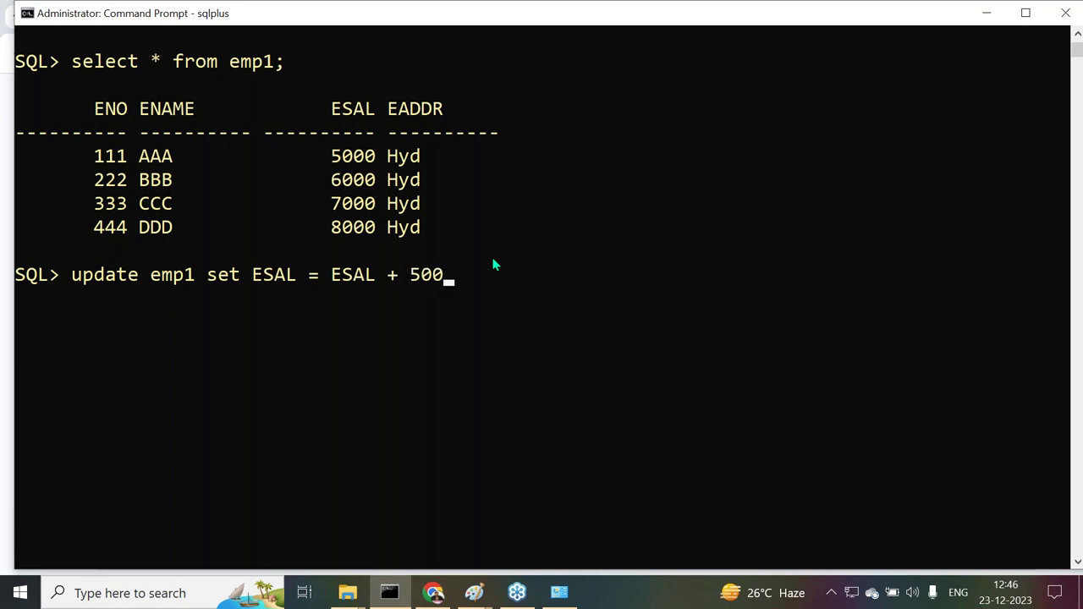
type(" where ESAL < 10000;")
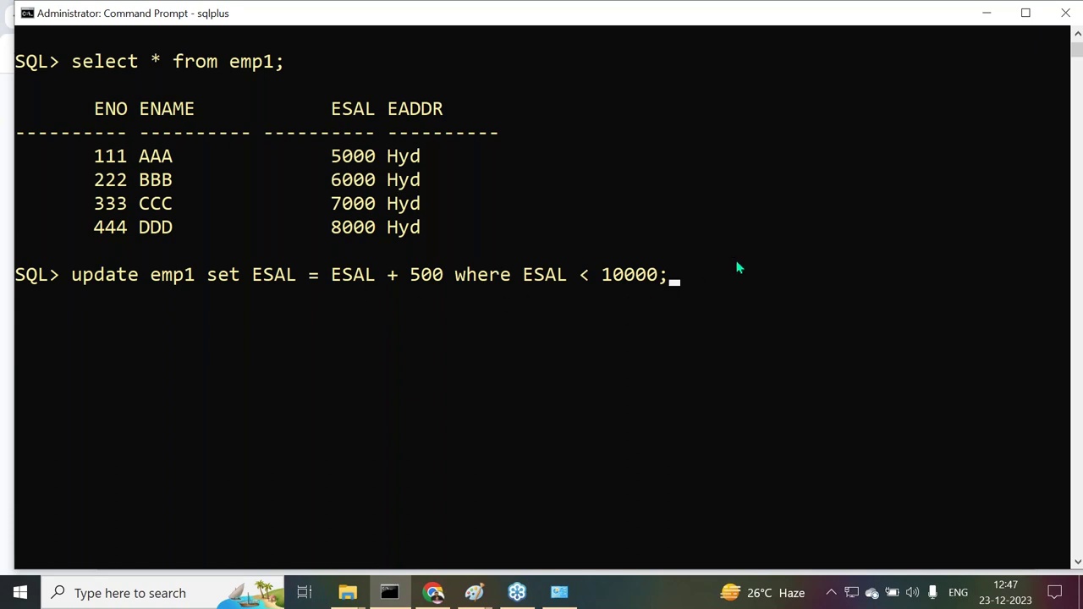
key("Return")
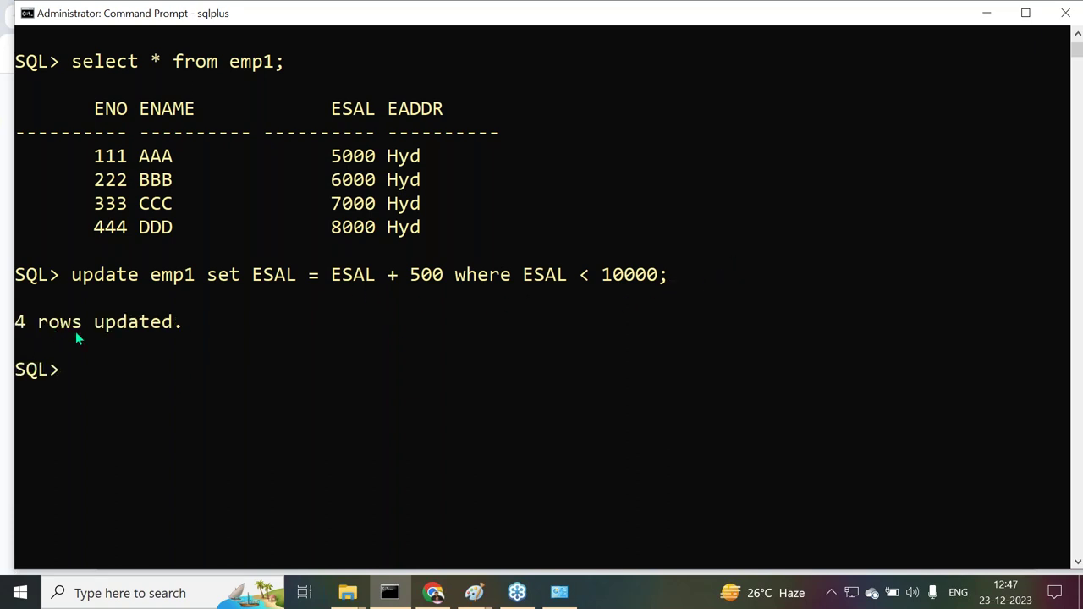
scroll(328, 237, "down", 2)
type("commit;")
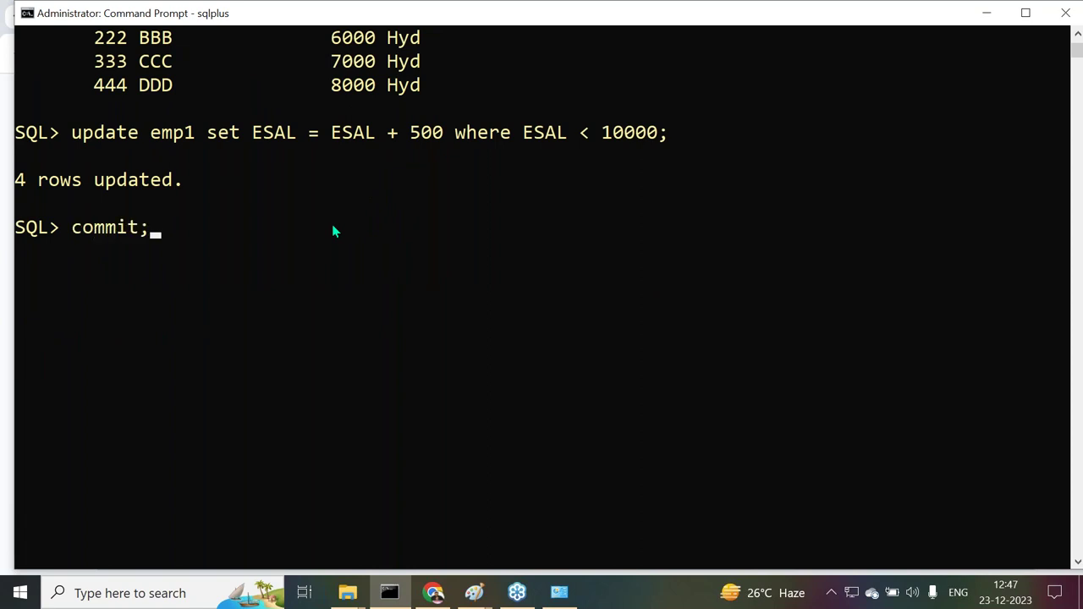
key("Return")
List emp1 again to verify salaries 5500, 6500, 7500 and 8500
type("select * from emp1;")
key("Return")
scroll(498, 313, "down", 2)
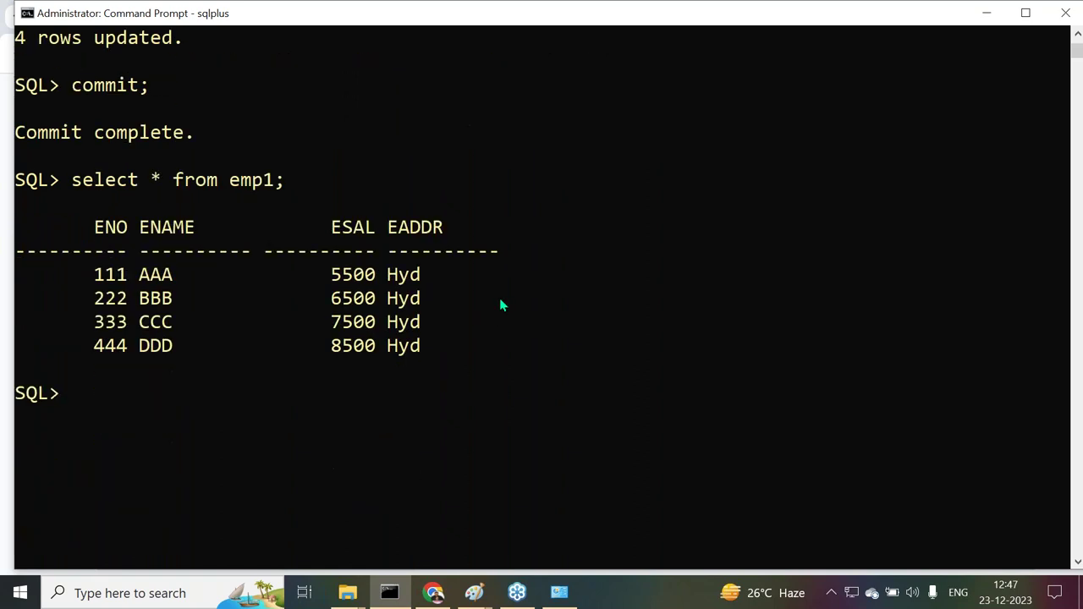
scroll(515, 241, "down", 1)
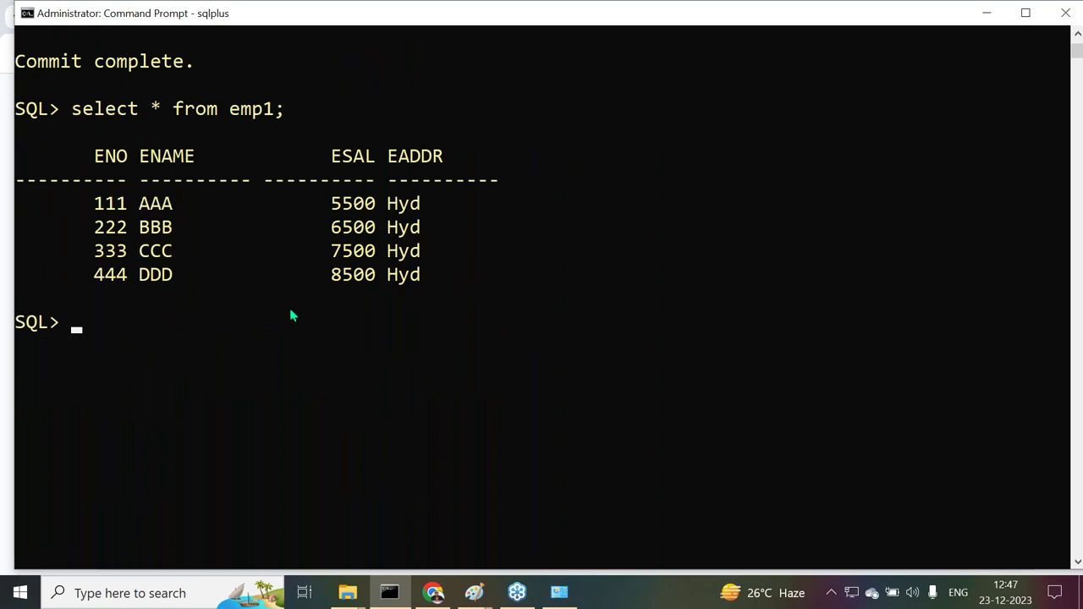
scroll(290, 316, "down", 1)
Delete all rows from emp1 and commit
type("delete from emp1;")
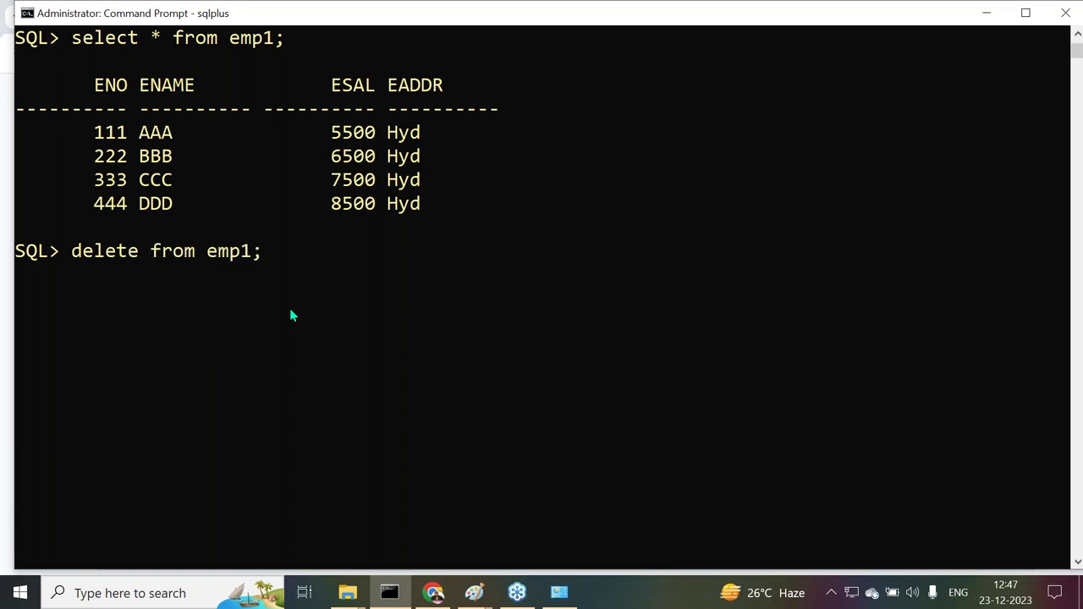
key("Return")
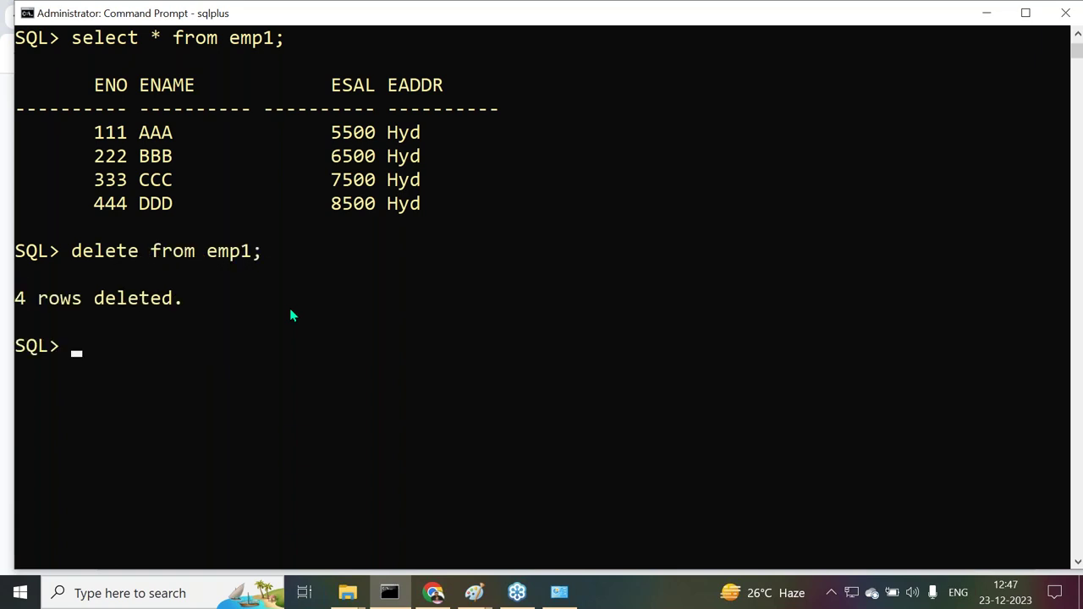
type("commit;")
key("Return")
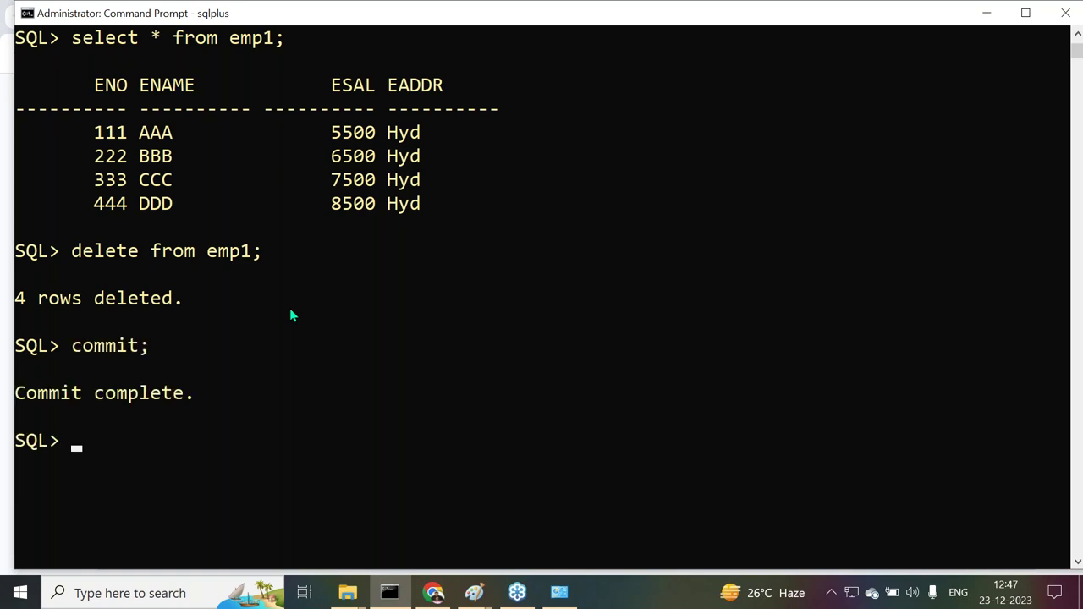
scroll(289, 309, "down", 2)
Query emp1 to confirm the table is now empty
type("sele")
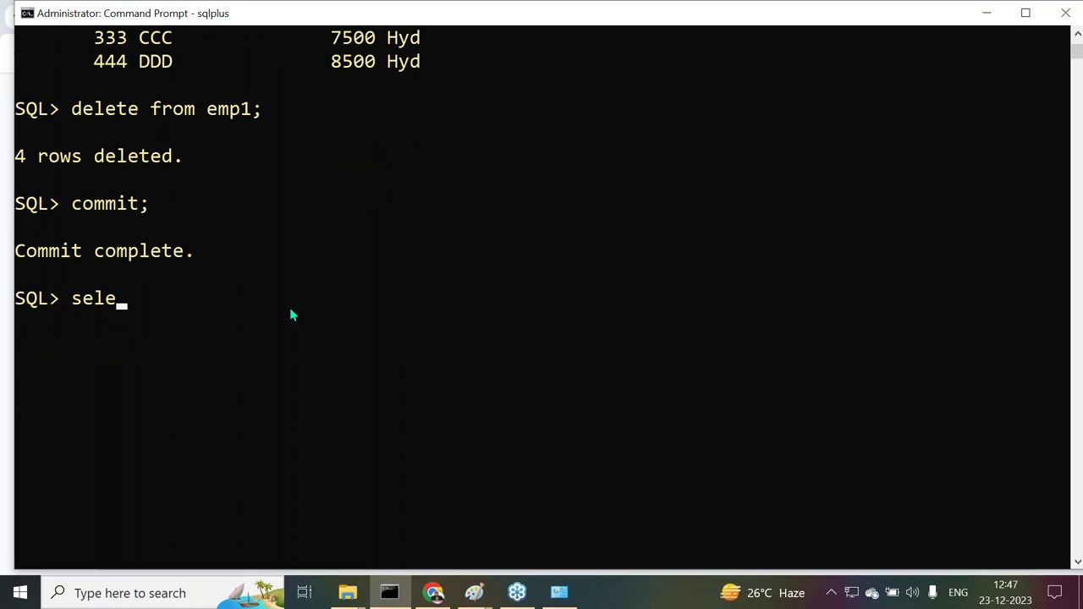
type("ct * from emo")
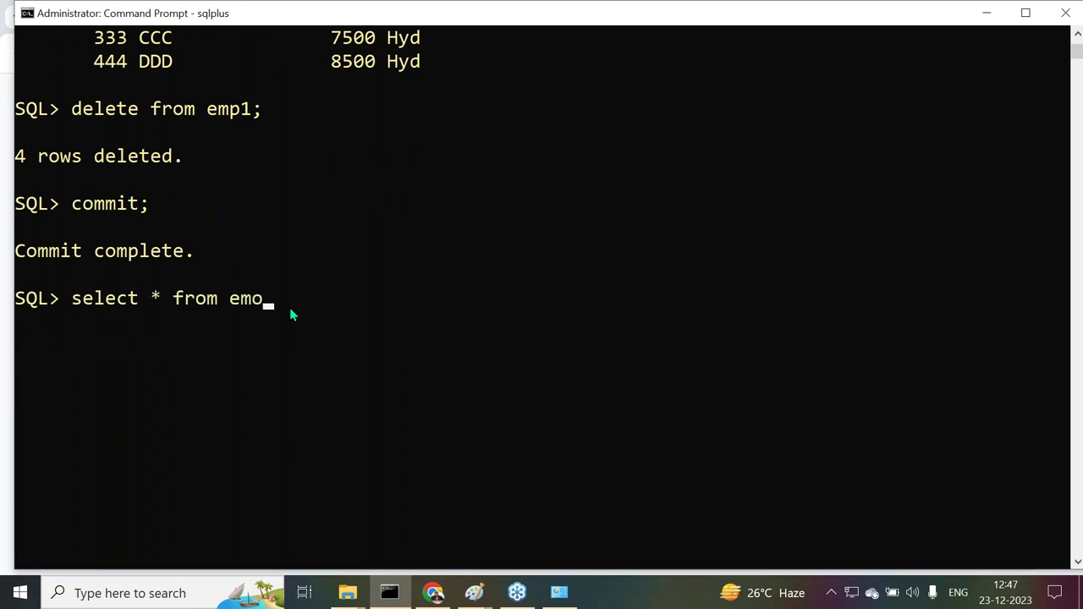
key("BackSpace")
type("p1;")
key("Return")
scroll(340, 253, "down", 1)
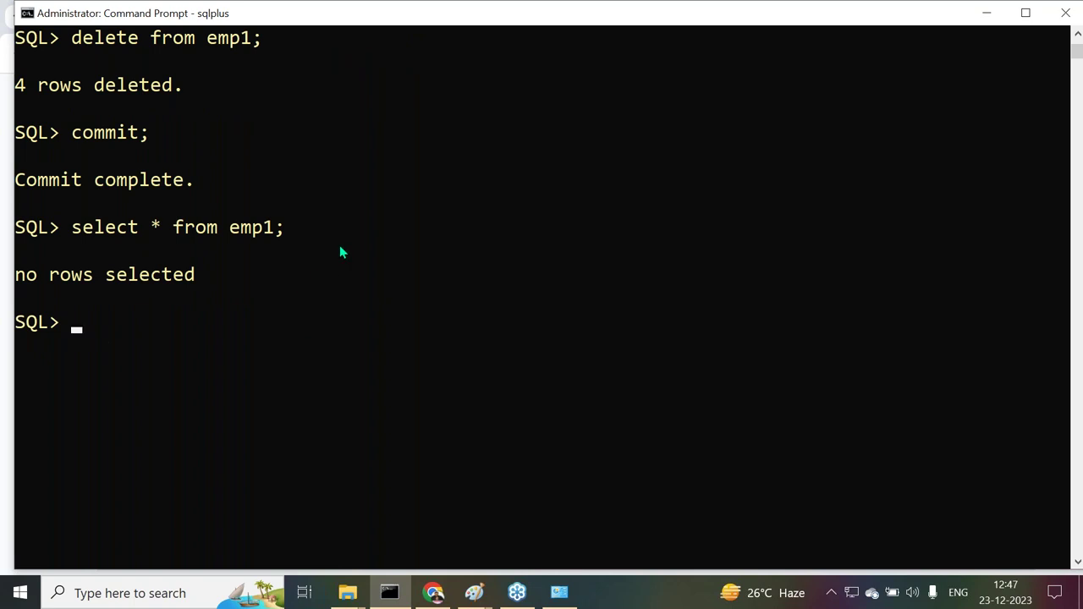
Drop the emp1 table and commit
type("drop table emp1;")
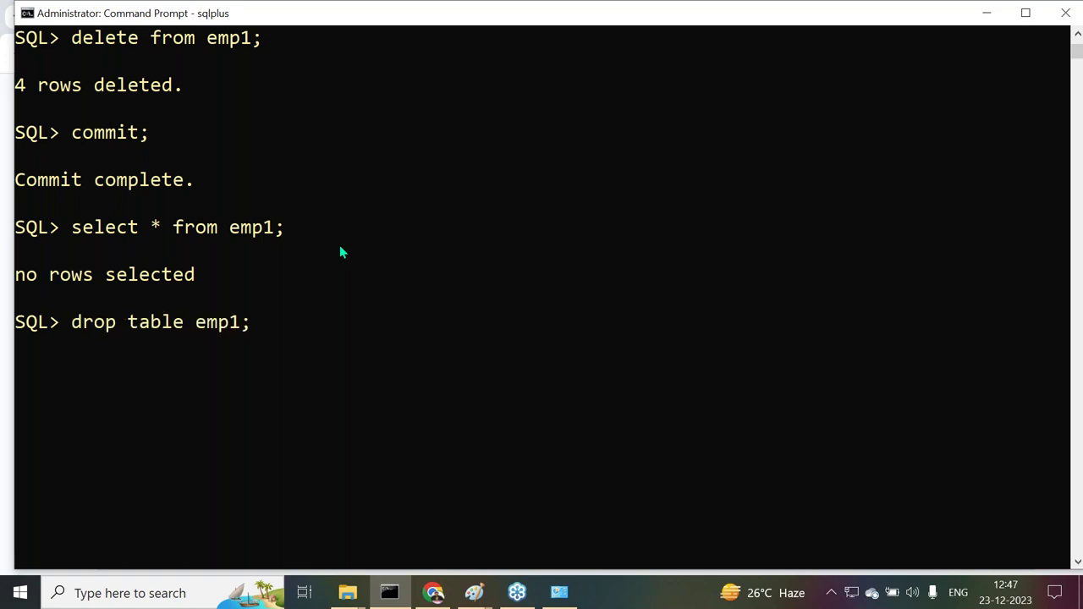
key("Return")
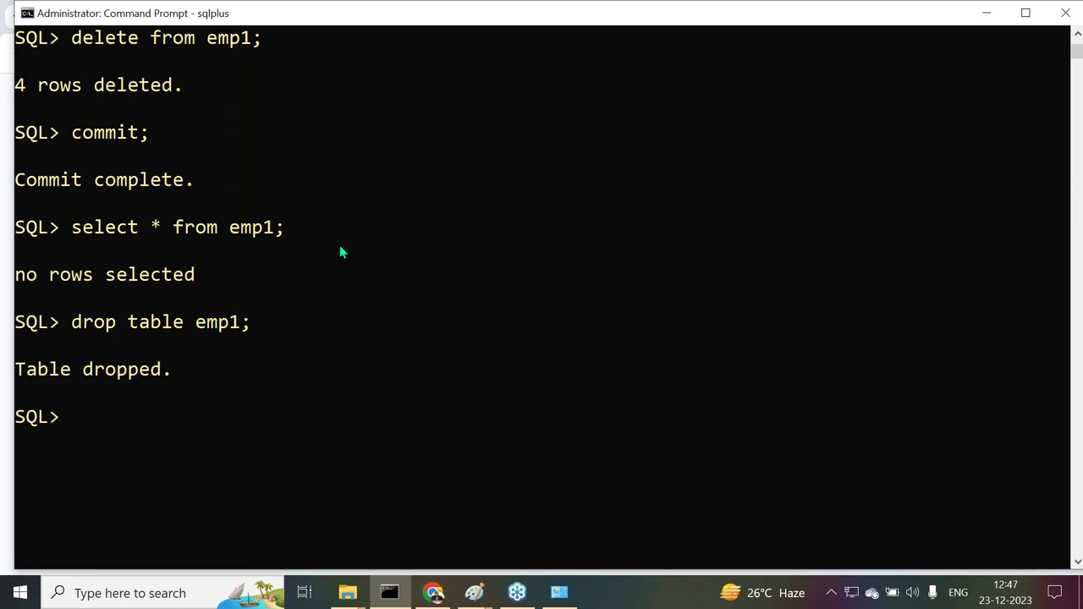
type("commit;")
key("Return")
scroll(359, 266, "down", 1)
Describe emp1 to confirm ORA-04043, then select all the console text
type("desc emp1;")
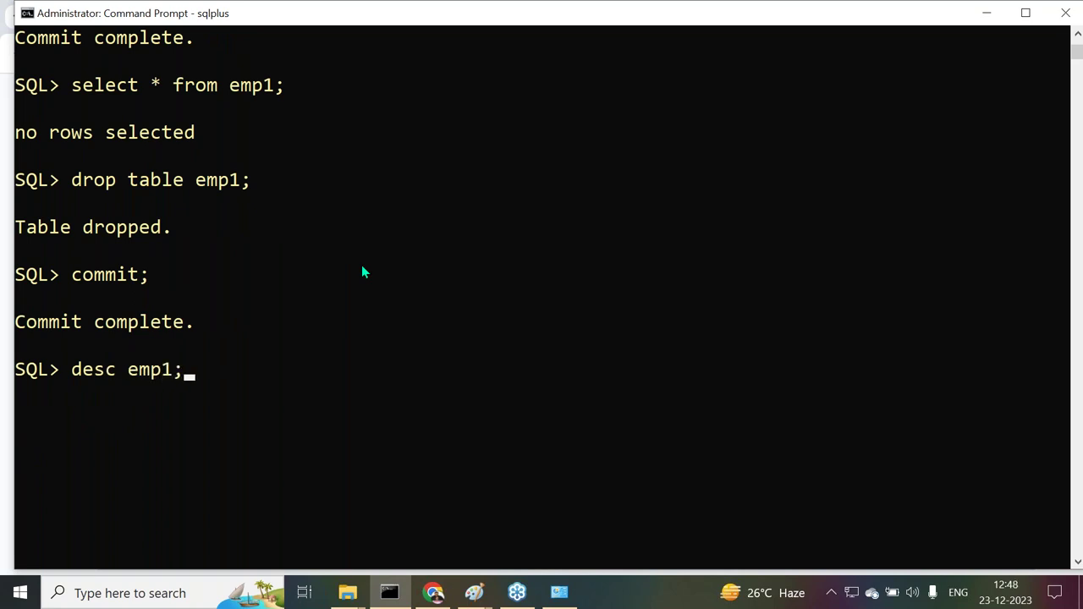
key("Return")
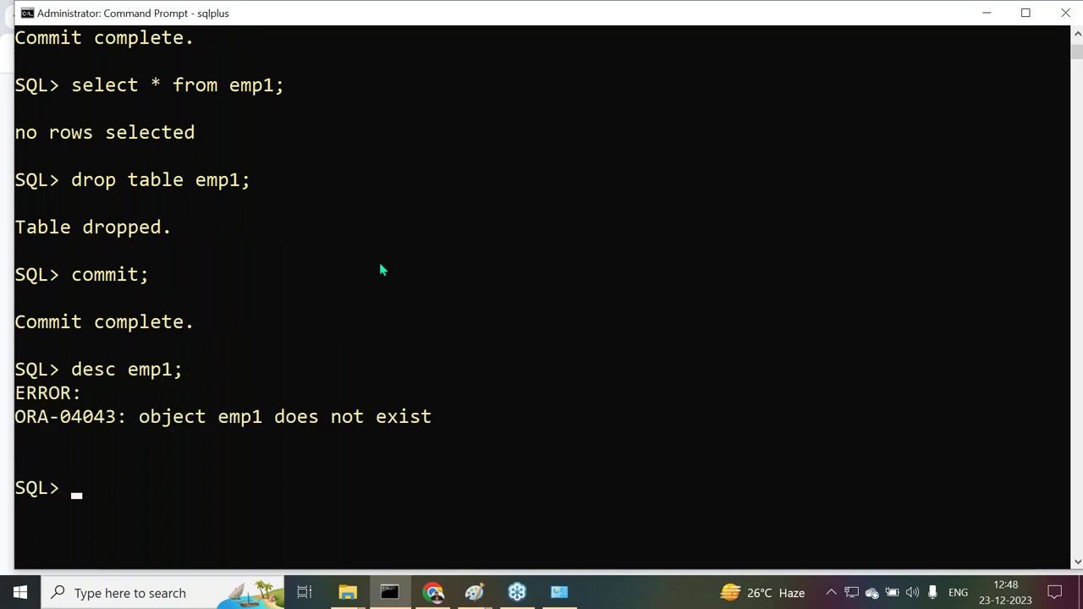
scroll(381, 270, "down", 2)
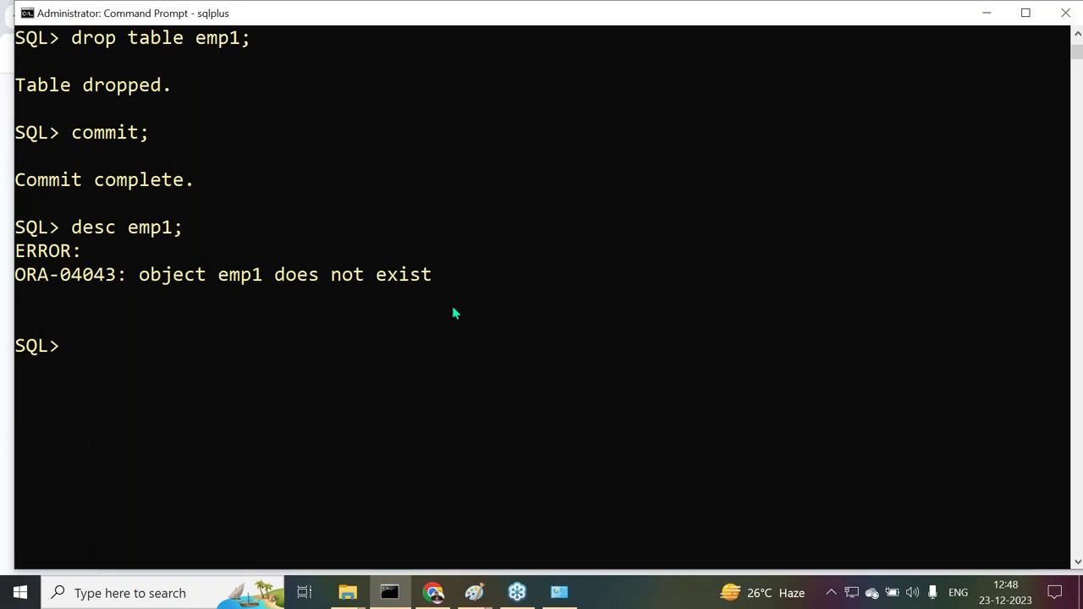
key("ctrl+a")
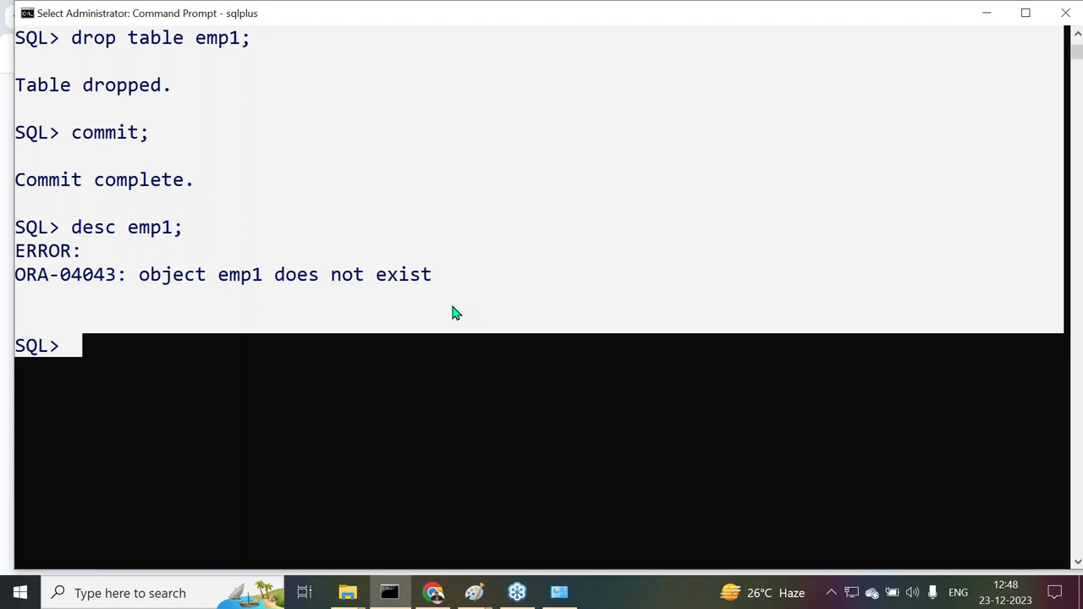
Copy the SQL*Plus transcript and paste it under a new 'EX:' line in the JDBC doc
key("ctrl+c")
left_click(433, 593)
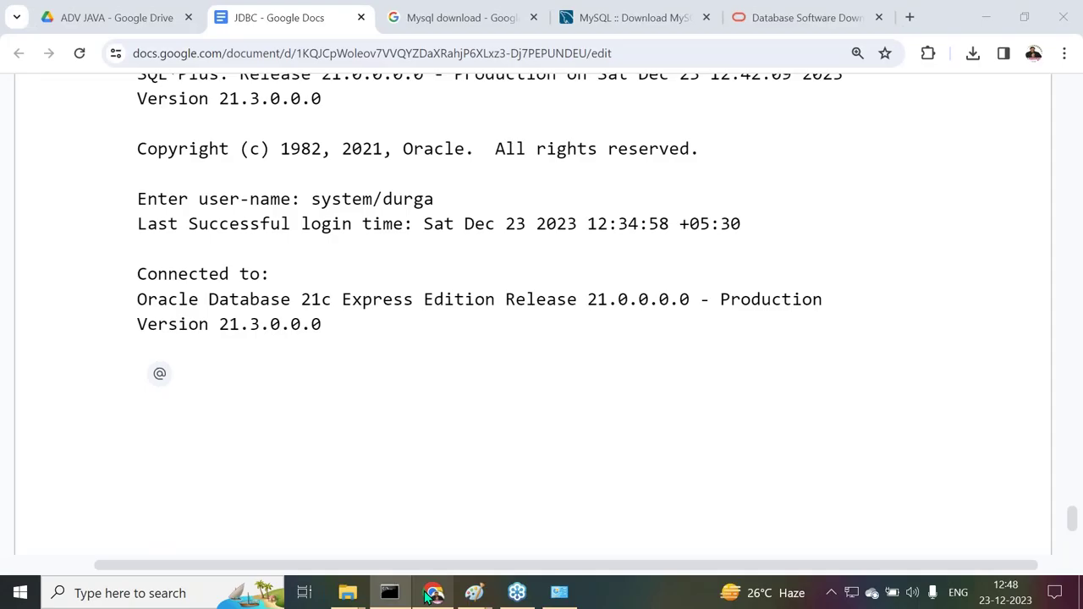
scroll(329, 292, "down", 3)
type("EX:")
key("Return")
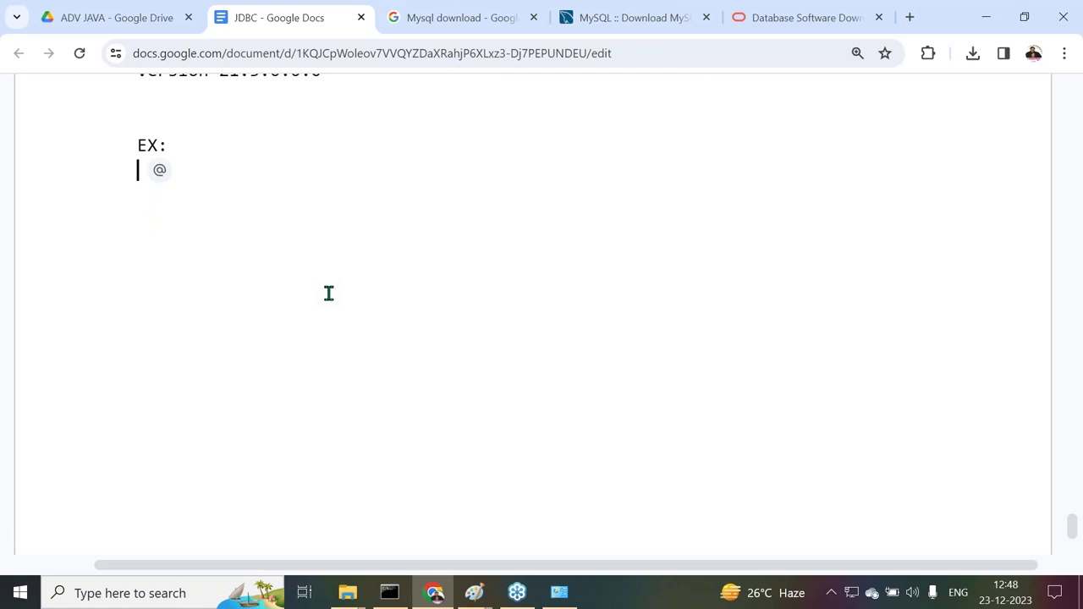
key("ctrl+v")
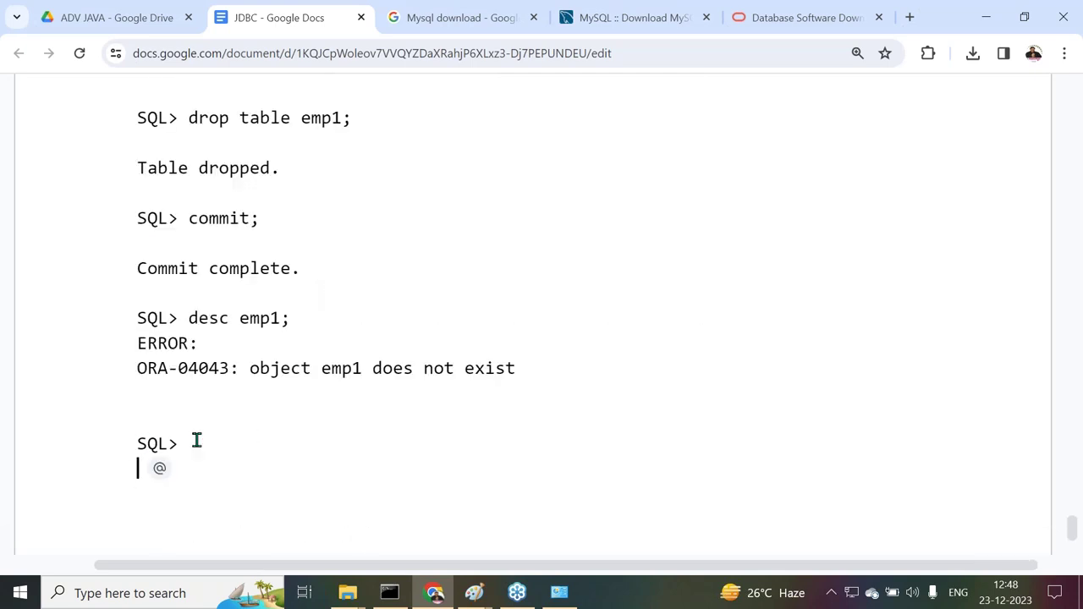
Delete the leftover trailing SQL> prompt from the pasted session
left_click(138, 442)
key("Delete")
key("shift+End")
key("Delete")
scroll(437, 292, "up", 1)
scroll(437, 292, "up", 15)
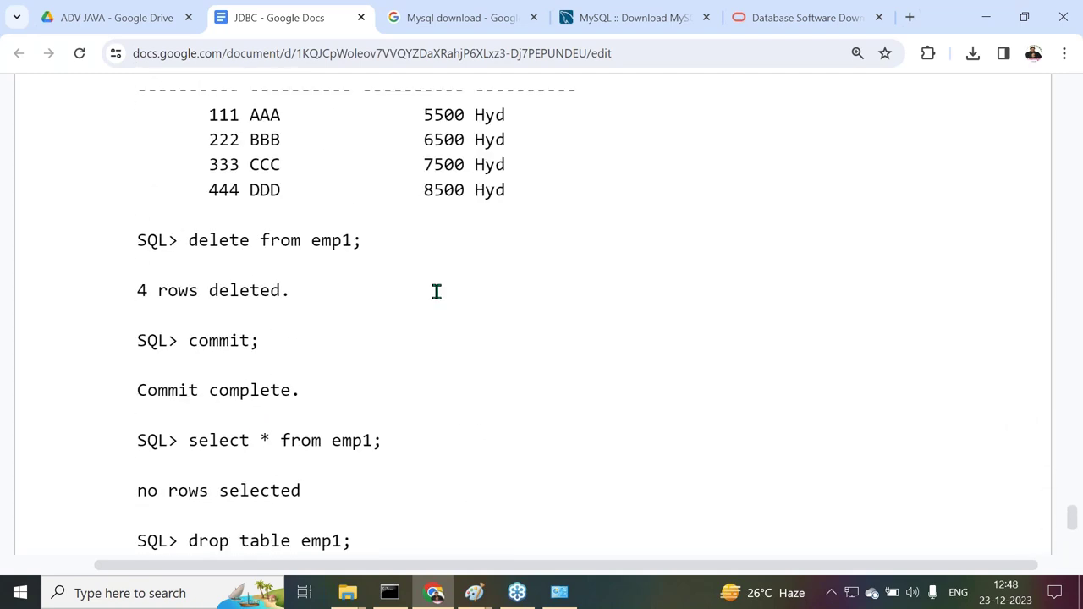
scroll(437, 292, "up", 10)
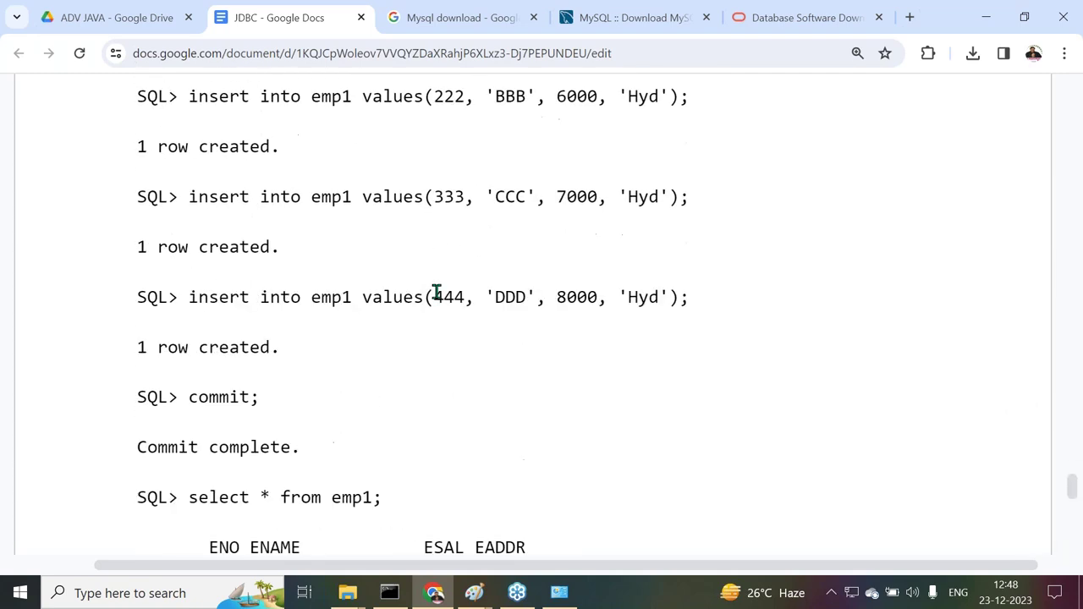
scroll(440, 291, "down", 20)
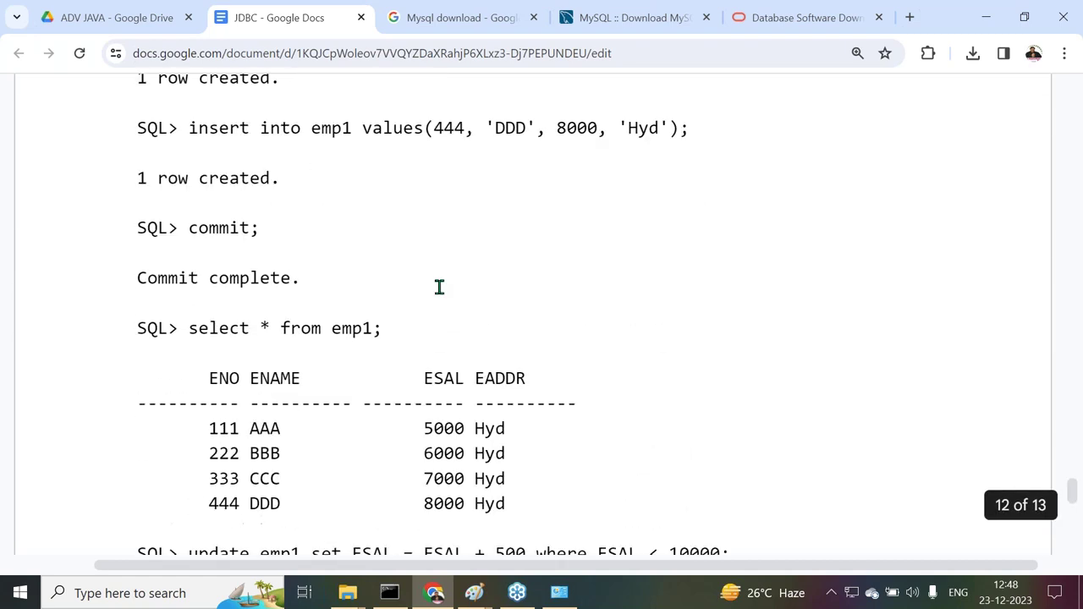
scroll(440, 317, "down", 3)
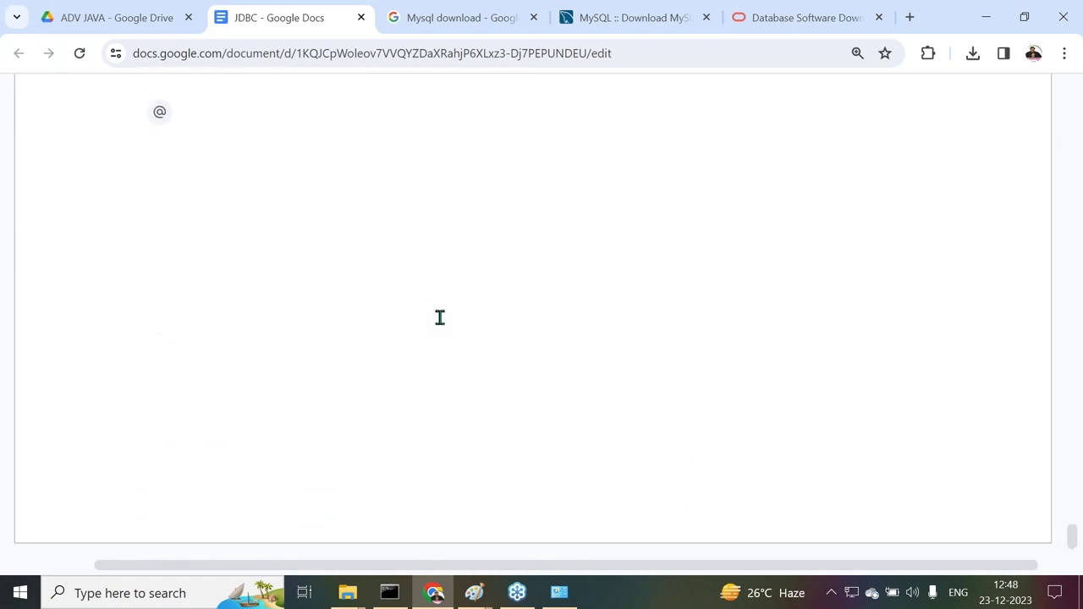
scroll(440, 317, "up", 1)
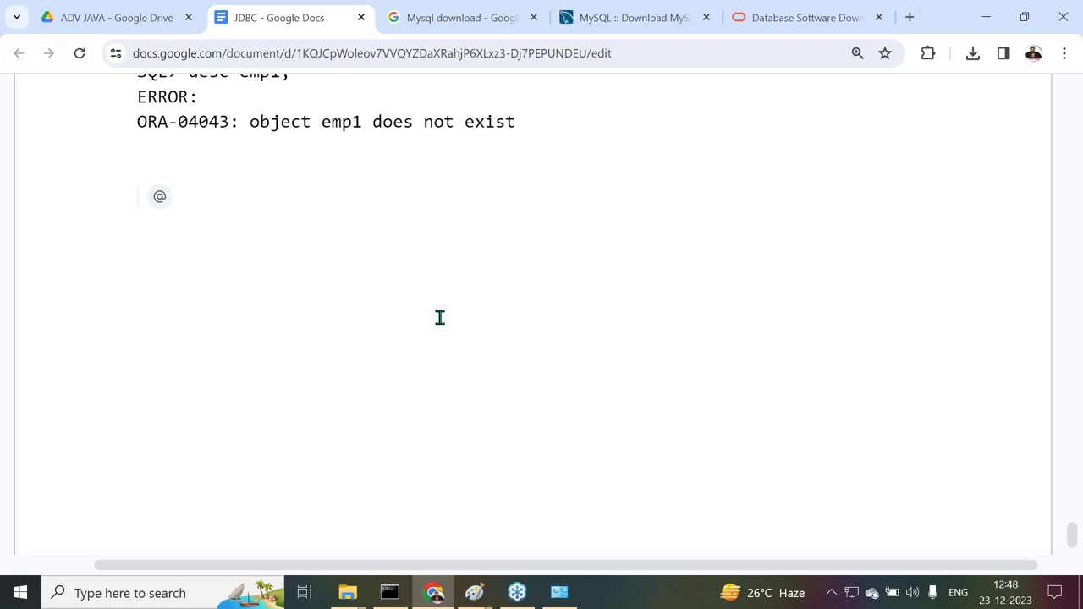
Type the heading 'MySQL Installation Process:' with a 28-dash underline beneath it
type("MySQ")
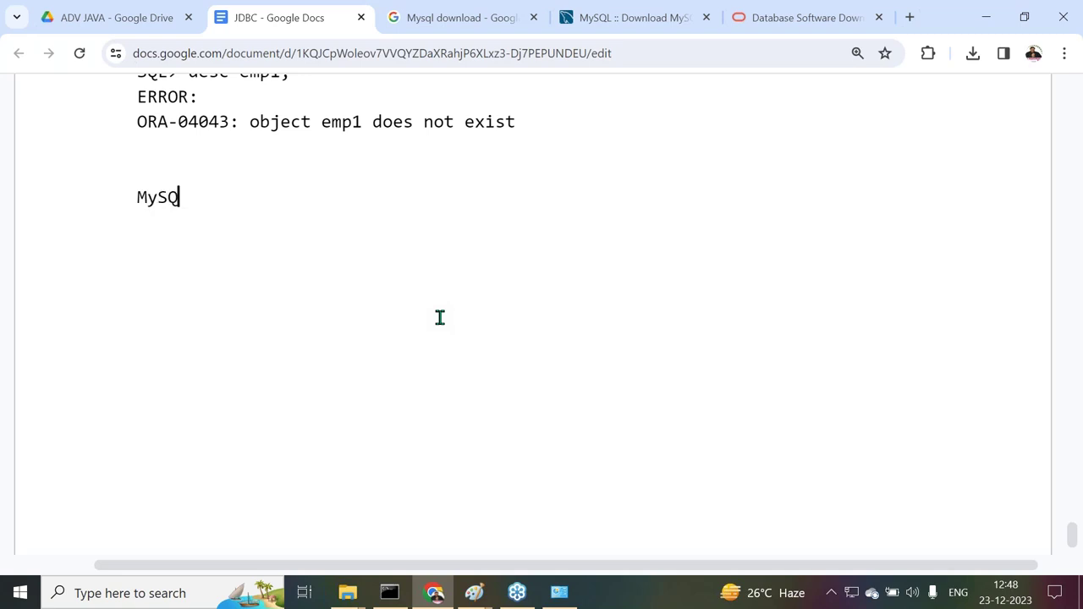
type("L Installation ")
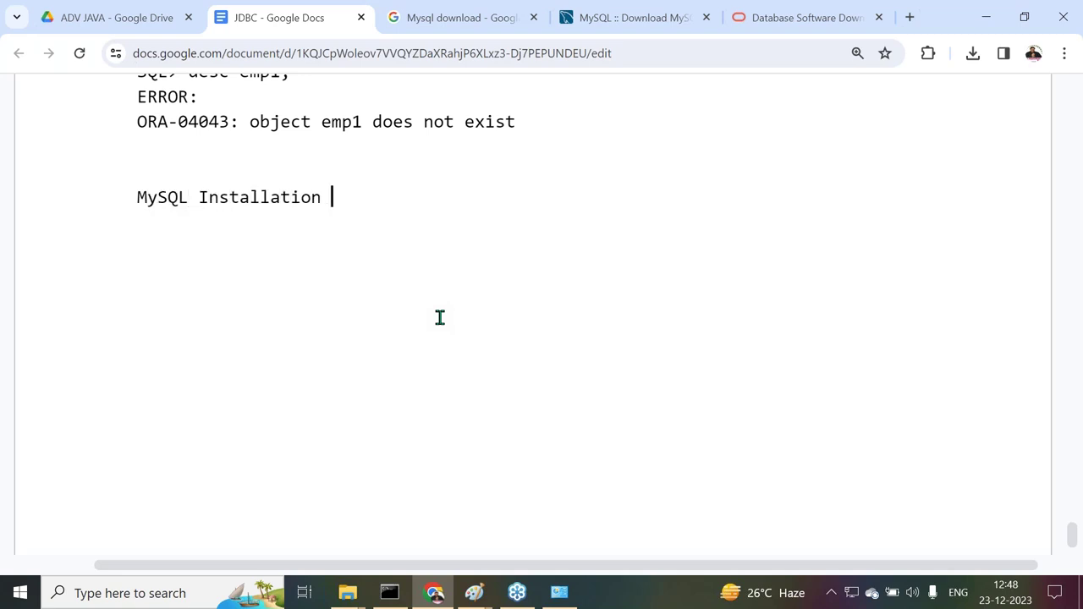
type("Process:")
key("Return")
type("----------------------------")
key("Return")
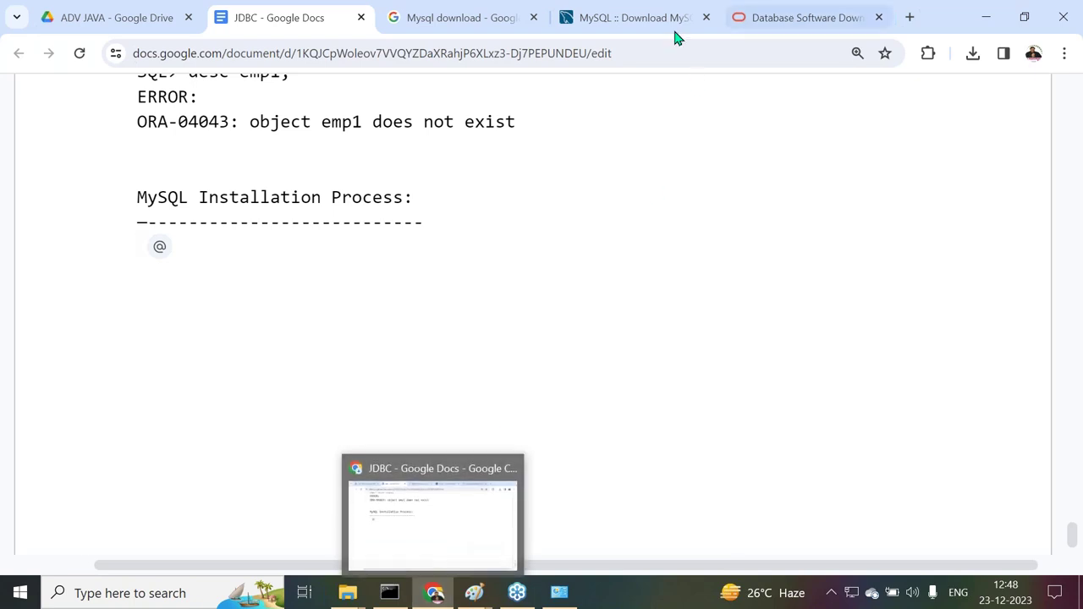
Check the 288.6M installer's download sign-in page, then return and select the installer page URL
left_click(628, 26)
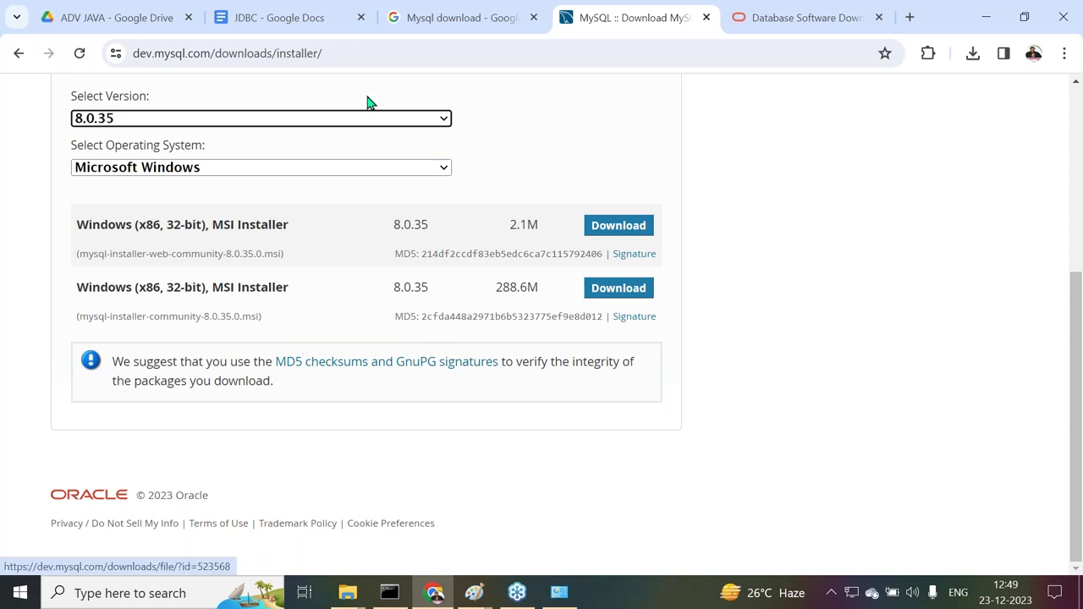
left_click(359, 54)
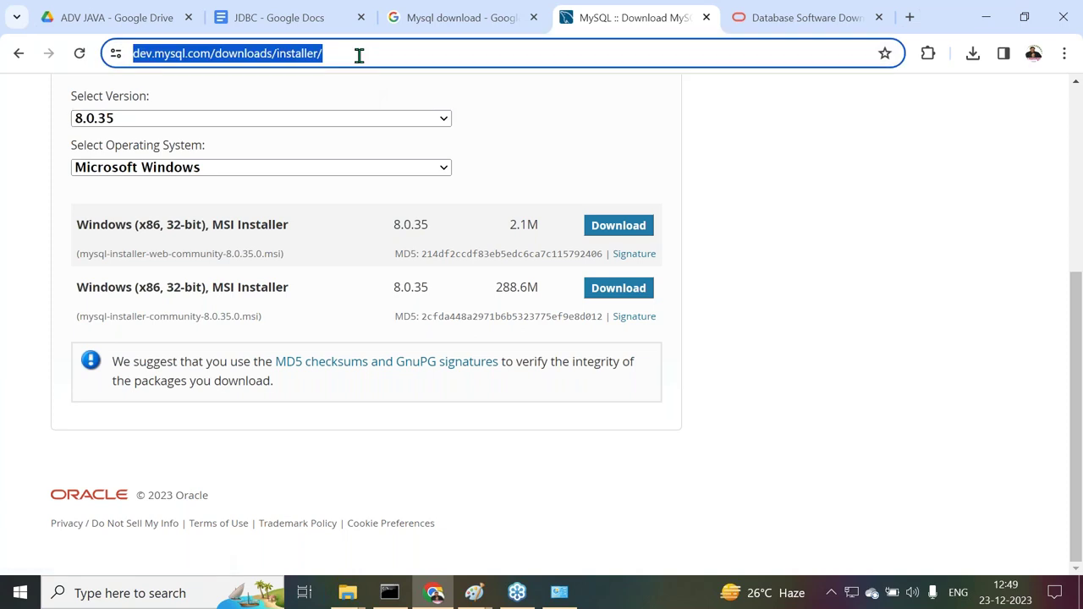
left_click(600, 291)
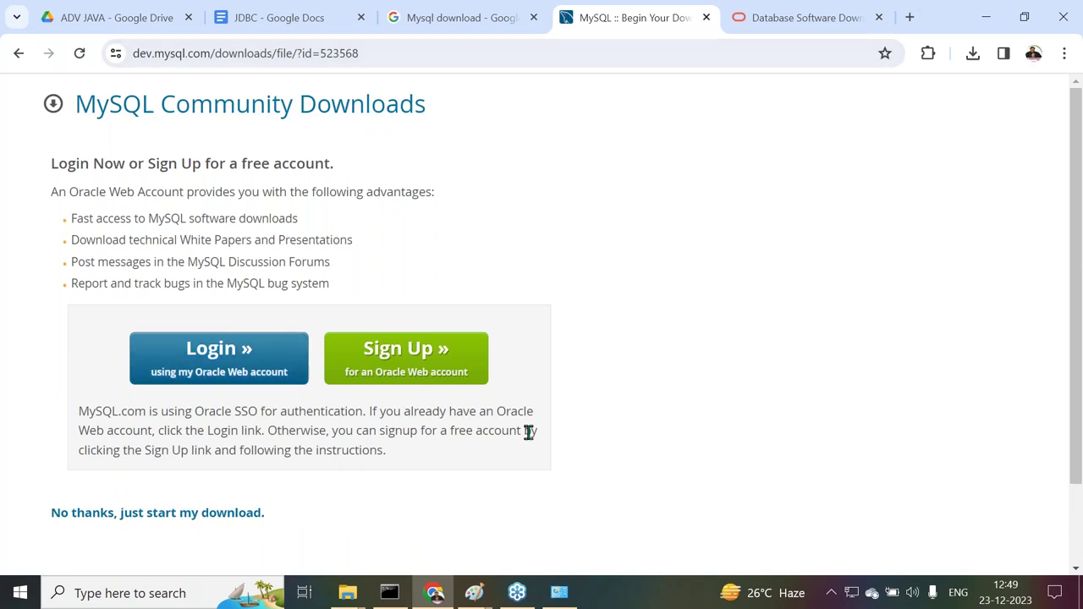
scroll(551, 443, "down", 2)
scroll(206, 293, "up", 2)
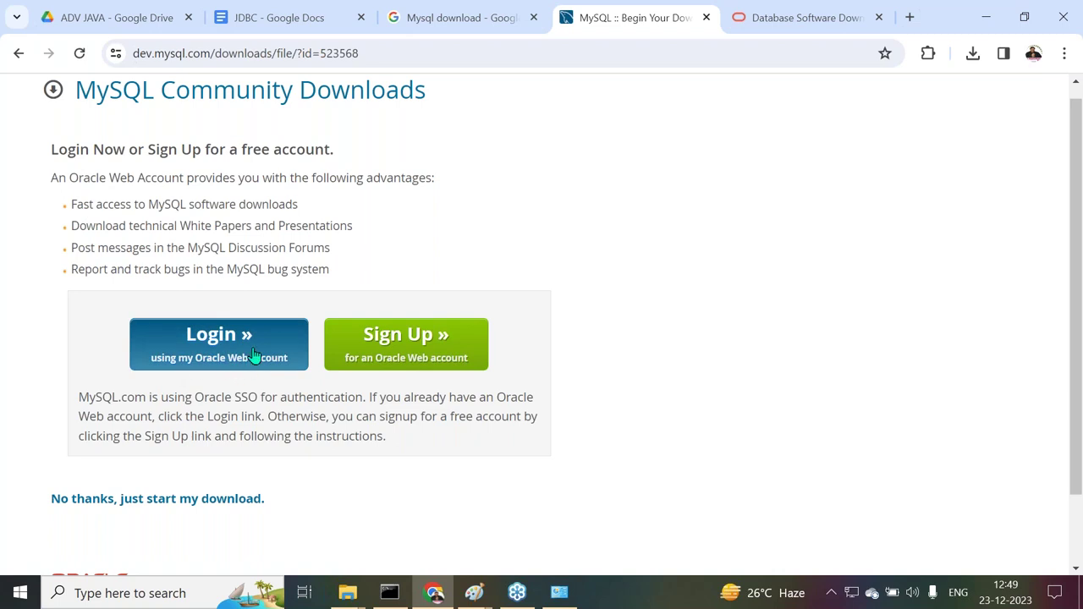
scroll(499, 353, "down", 2)
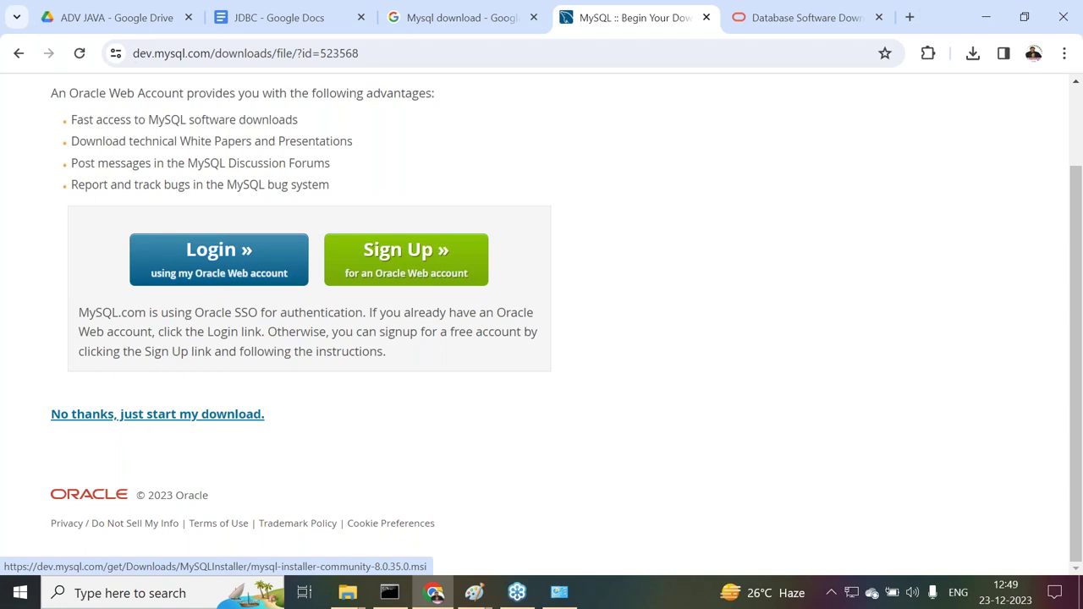
left_click(18, 53)
left_click(372, 52)
key("ctrl+c")
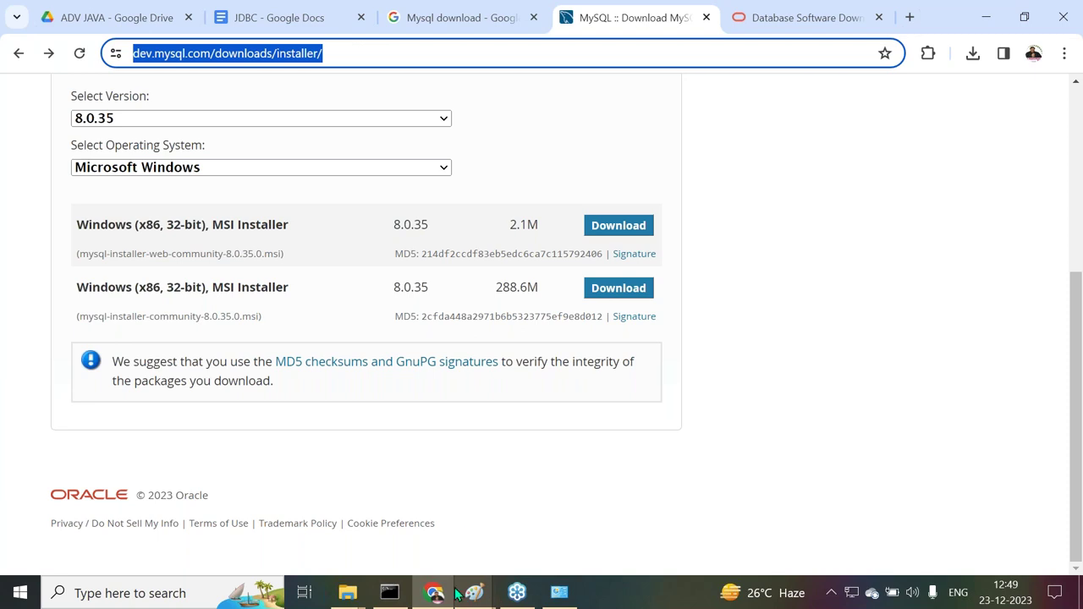
Add step 1 'Download My SQL from the following link.' with the pasted installer URL, then '2. Select “'
left_click(309, 31)
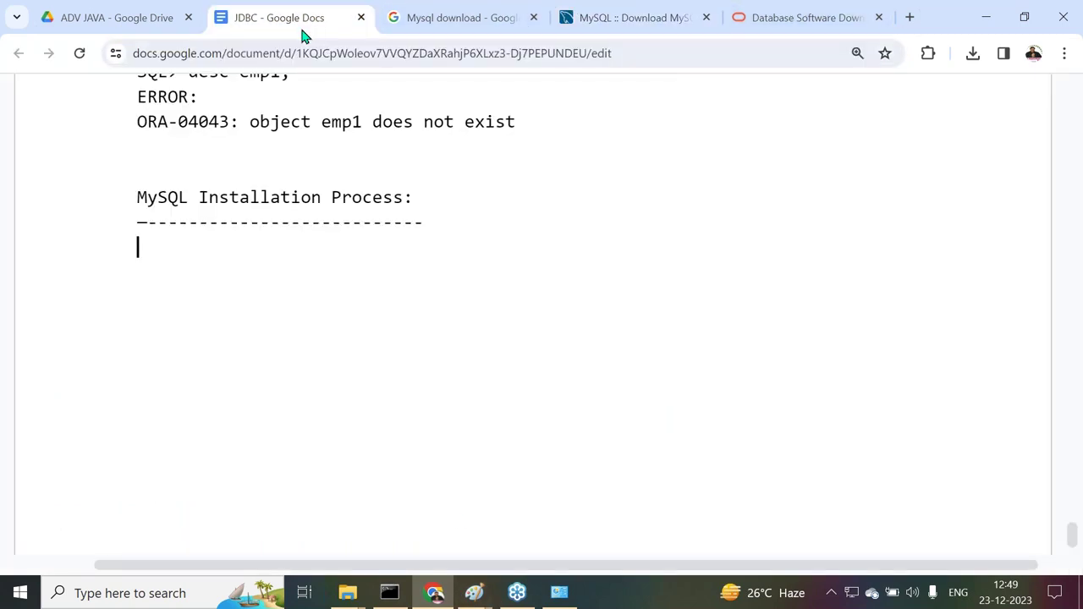
type("1. Download My S")
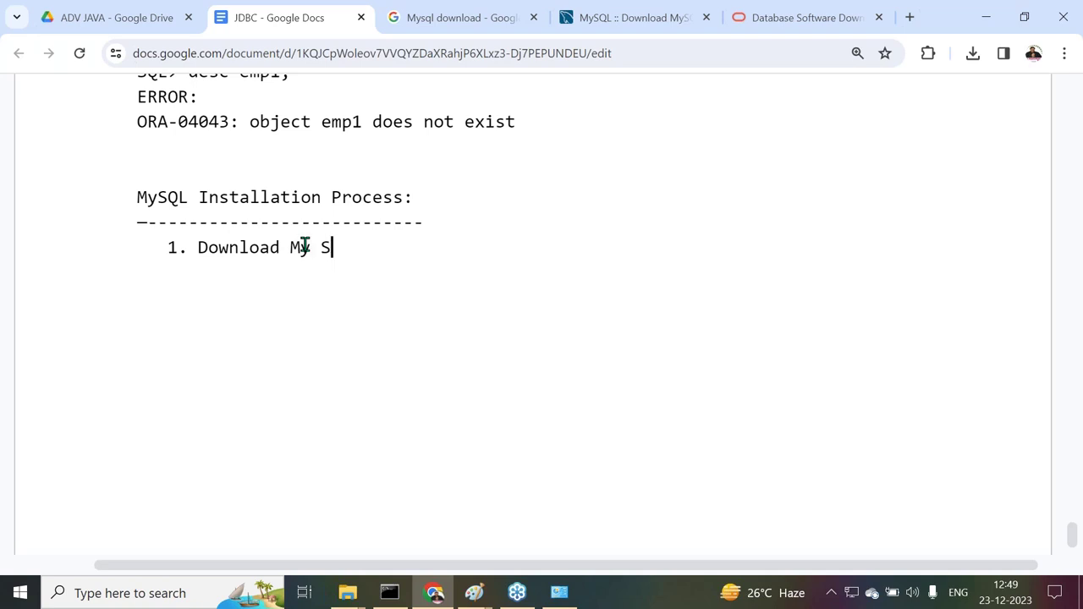
type("QL from the fo")
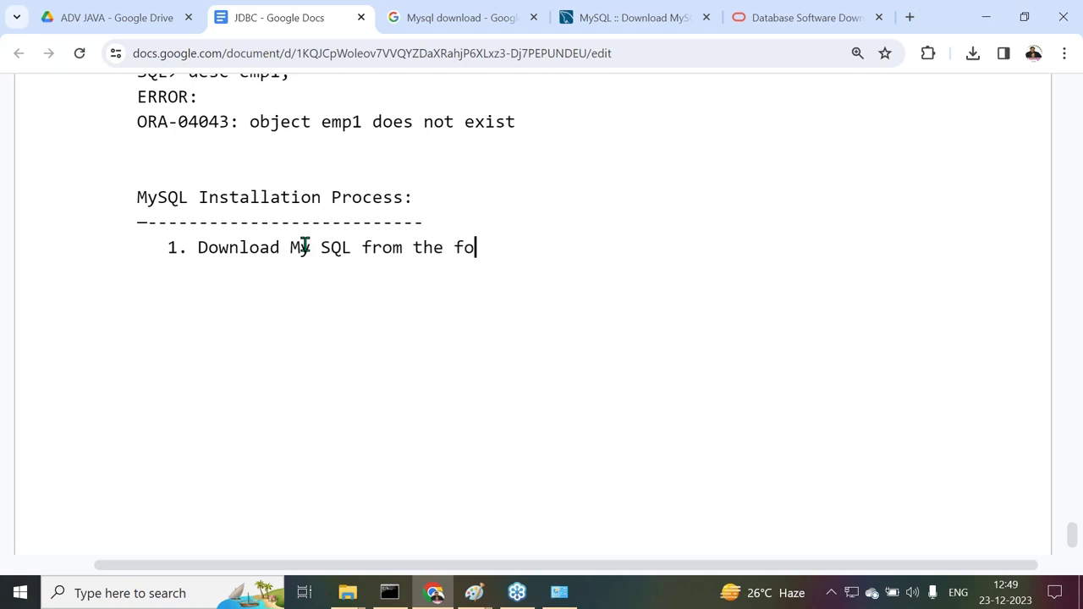
type("llowing lin")
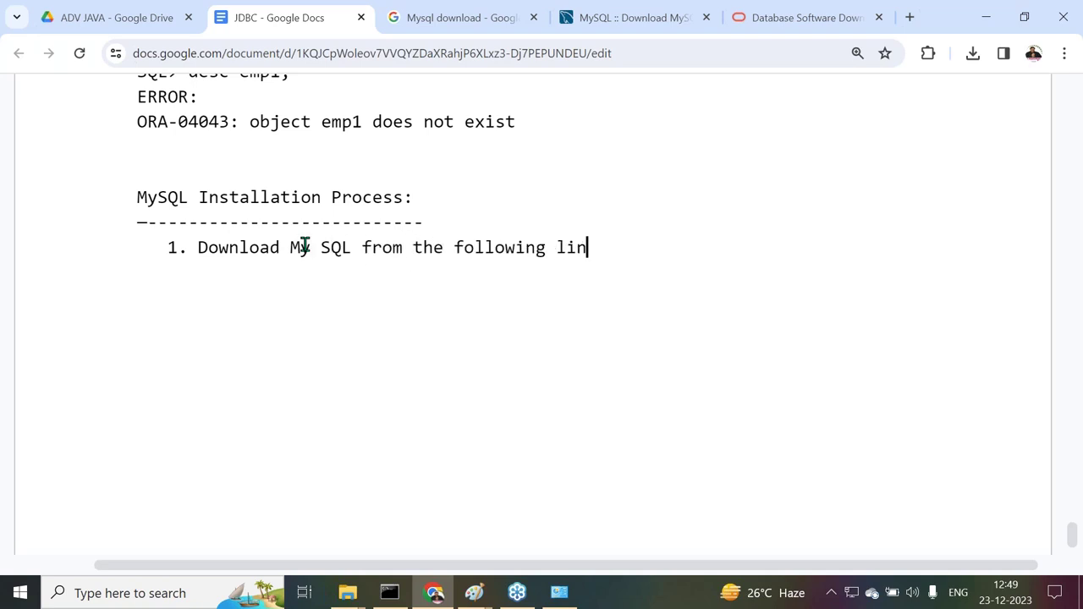
type("k.")
key("Return")
key("ctrl+v")
key("Return")
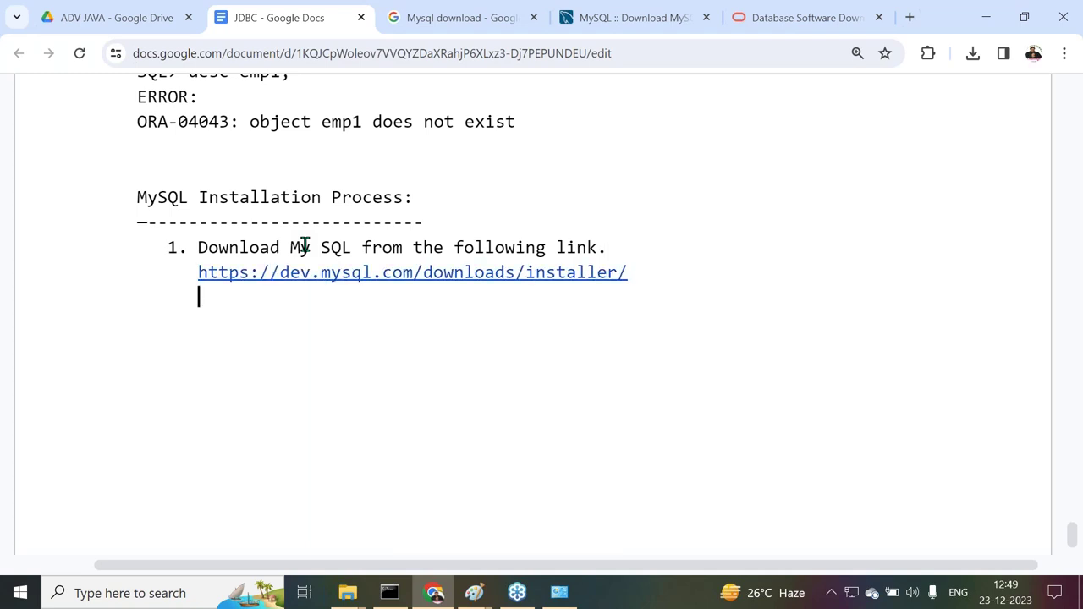
type("2. Select “")
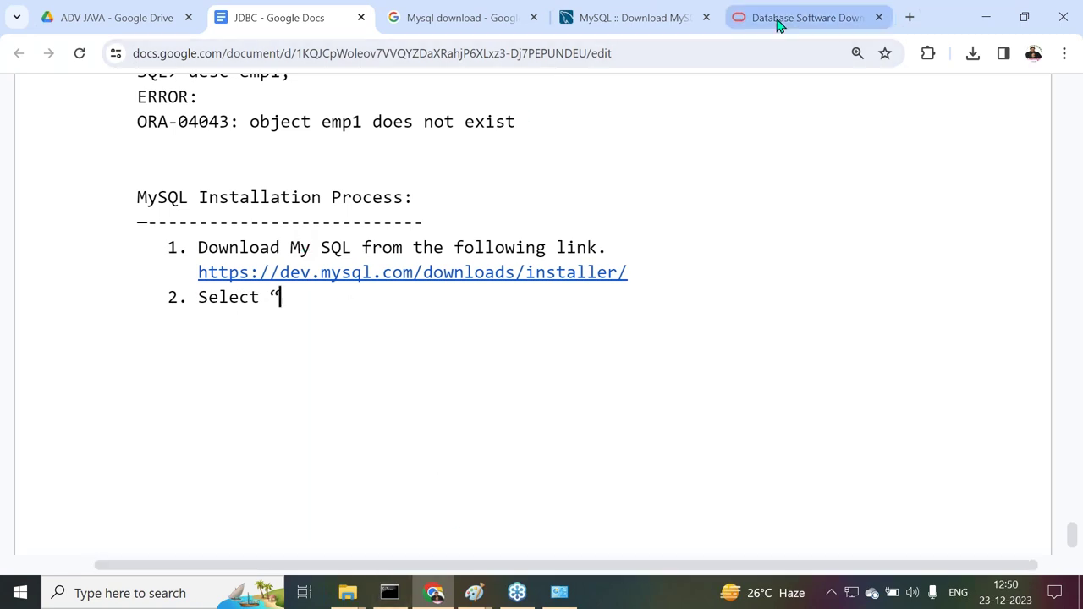
Copy the mysql-installer-community-8.0.35.0.msi file name into step 2
left_click(660, 20)
left_click_drag(263, 318, 77, 321)
key("ctrl+c")
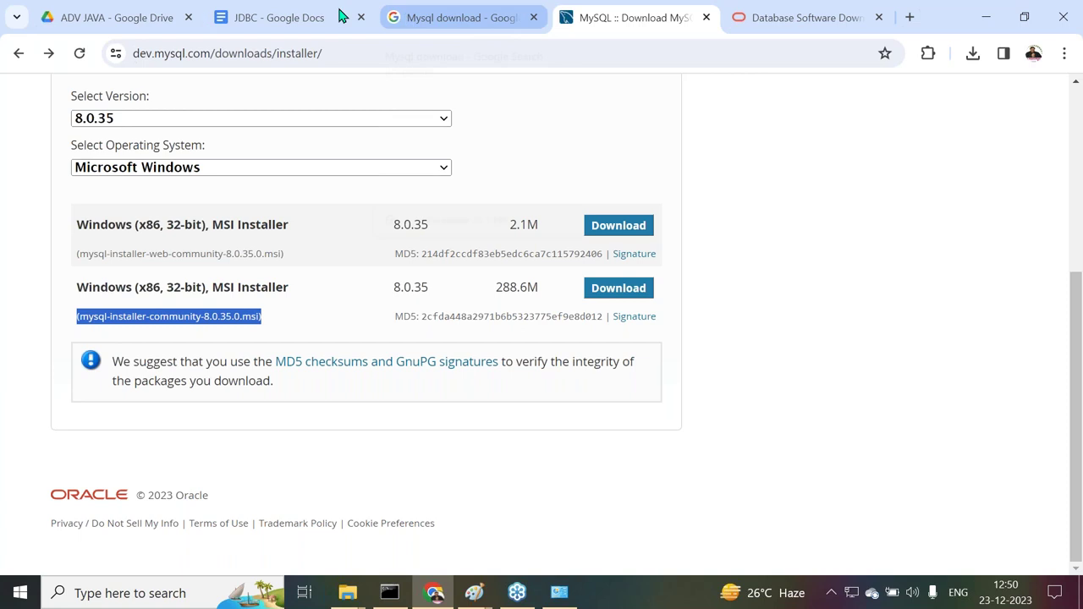
left_click(302, 19)
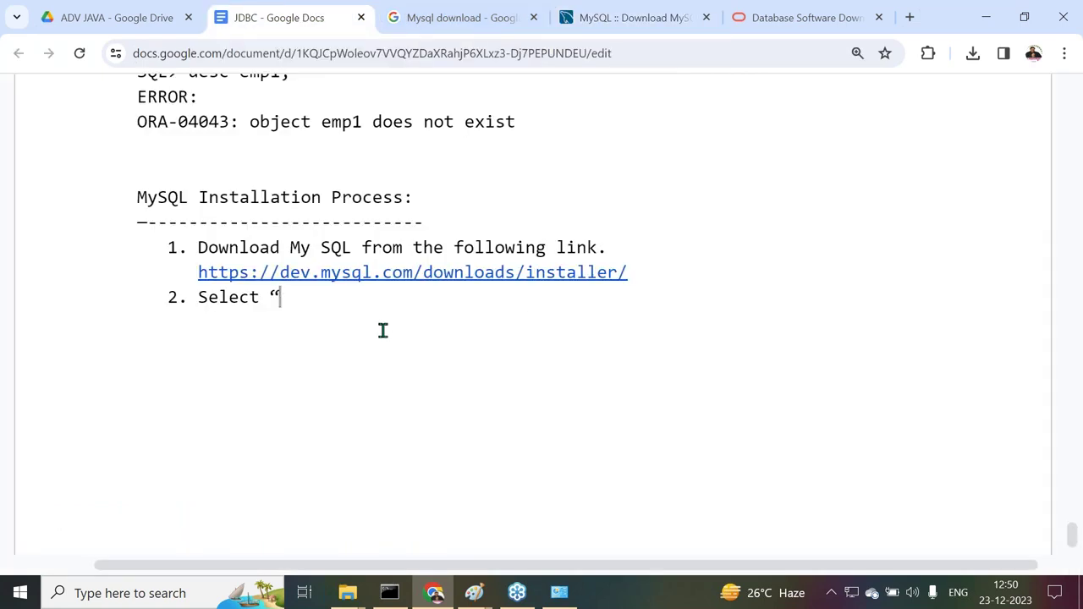
key("ctrl+v")
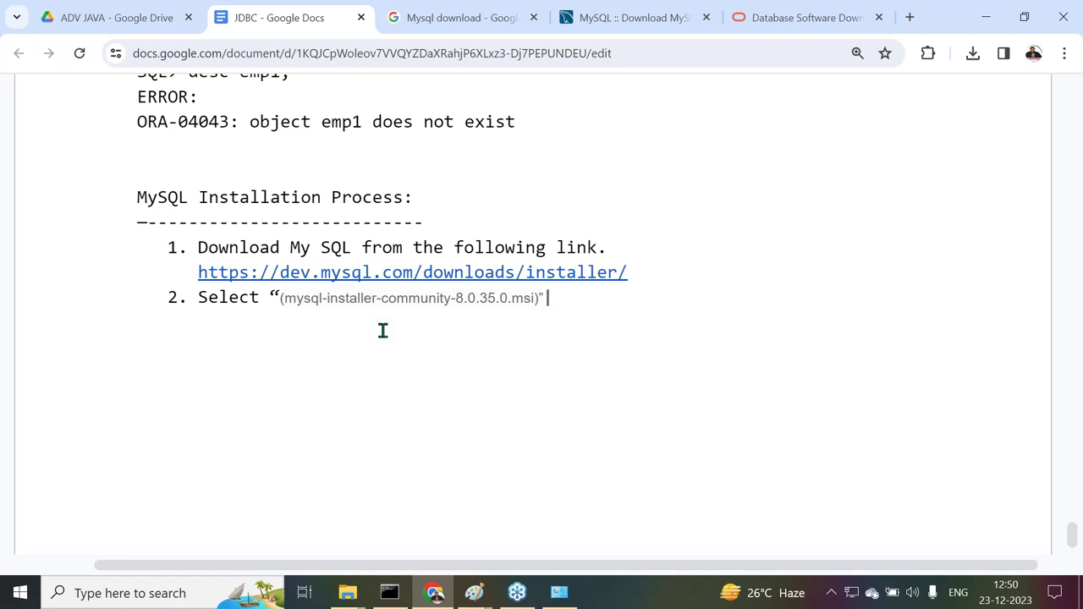
key("Return")
Finish step 2 with 'and Download button.' and start numbered step 3
left_click_drag(258, 296, 158, 297)
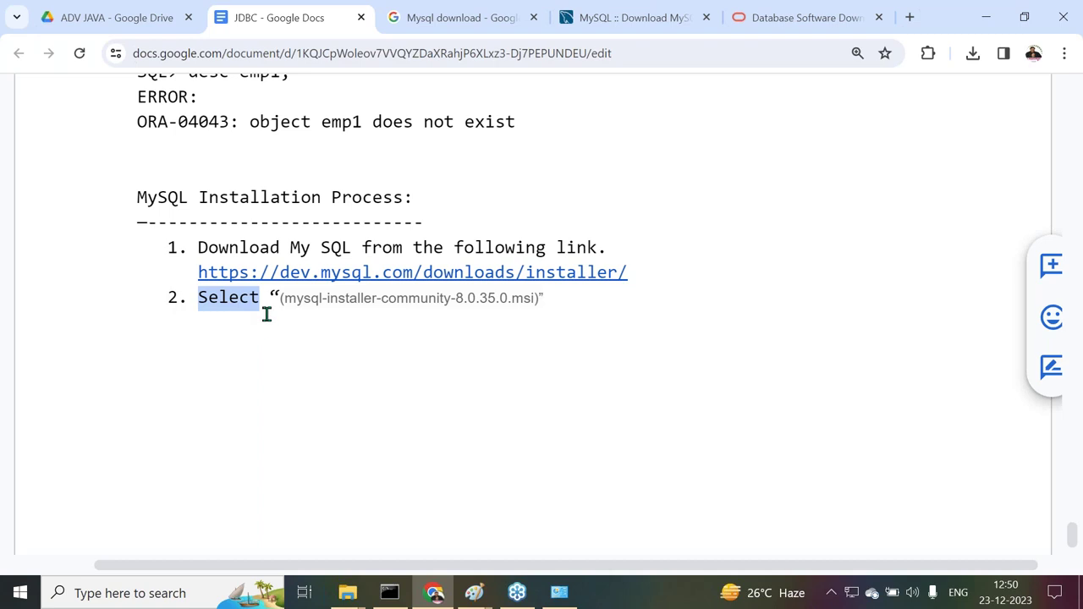
left_click(551, 303)
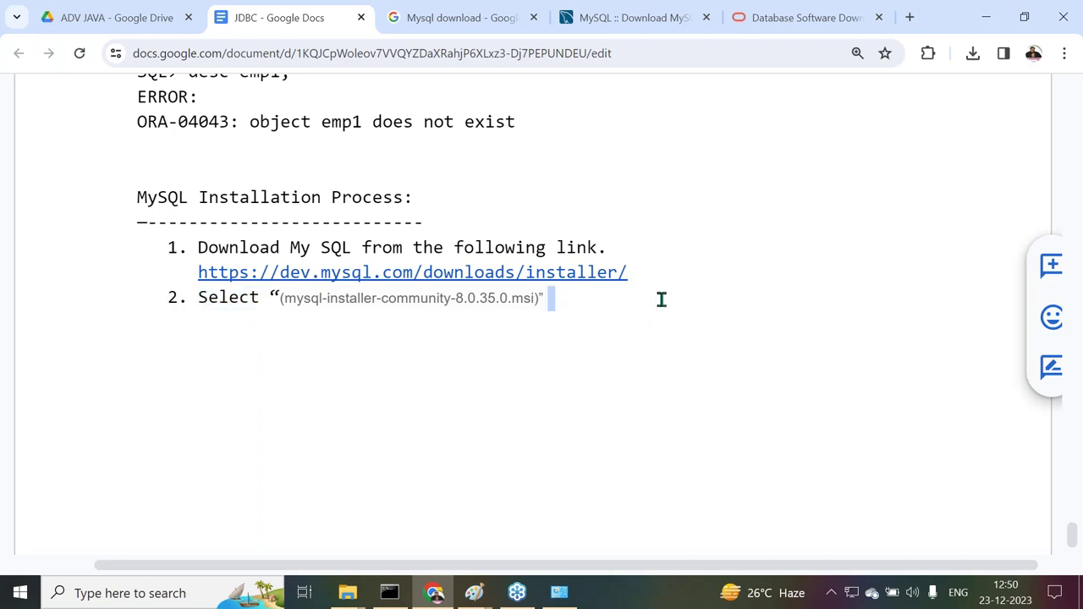
type("and ")
type("downl")
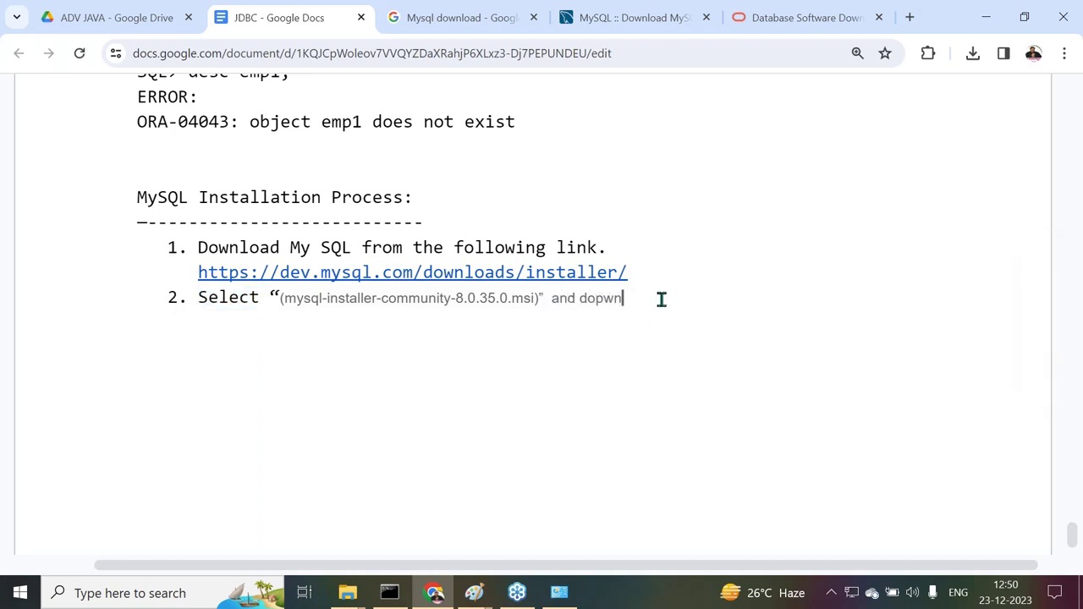
key("BackSpace")
key("BackSpace")
key("BackSpace")
key("BackSpace")
key("BackSpace")
type("Download button.")
key("Return")
key("BackSpace")
key("ctrl+z")
type("Select")
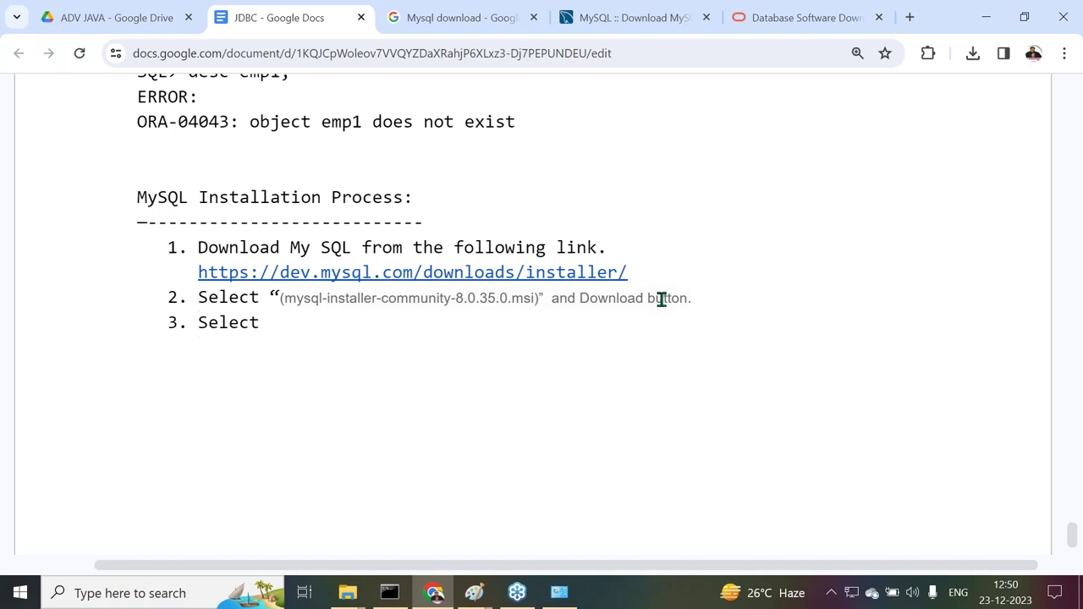
key("BackSpace")
key("BackSpace")
key("BackSpace")
key("BackSpace")
key("BackSpace")
key("BackSpace")
Download the 288.6M MSI installer, choosing 'No thanks, just start my download.'
left_click(633, 24)
left_click(619, 303)
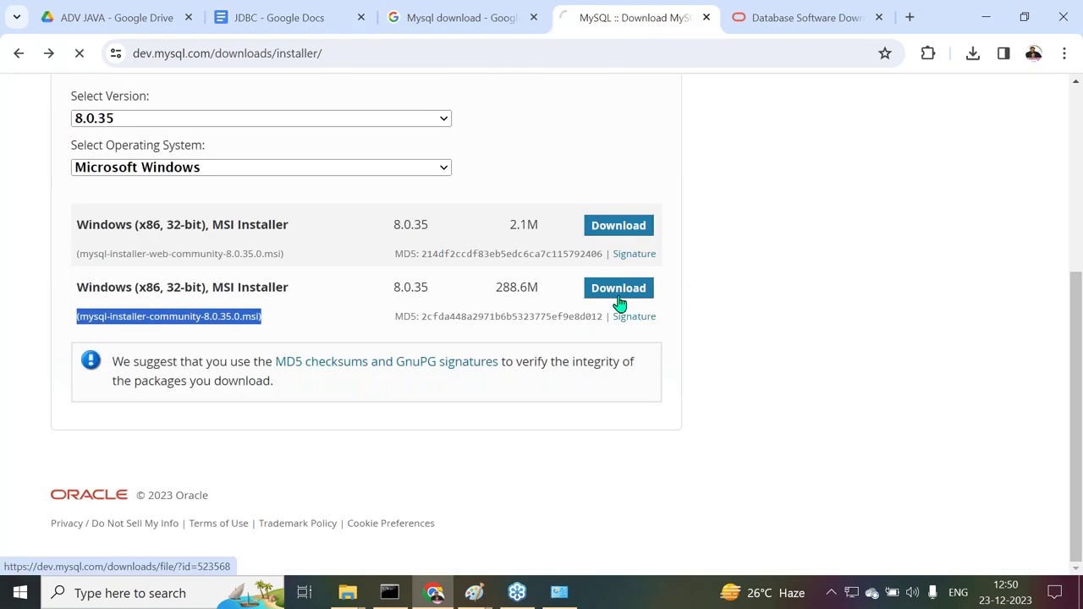
scroll(598, 339, "down", 2)
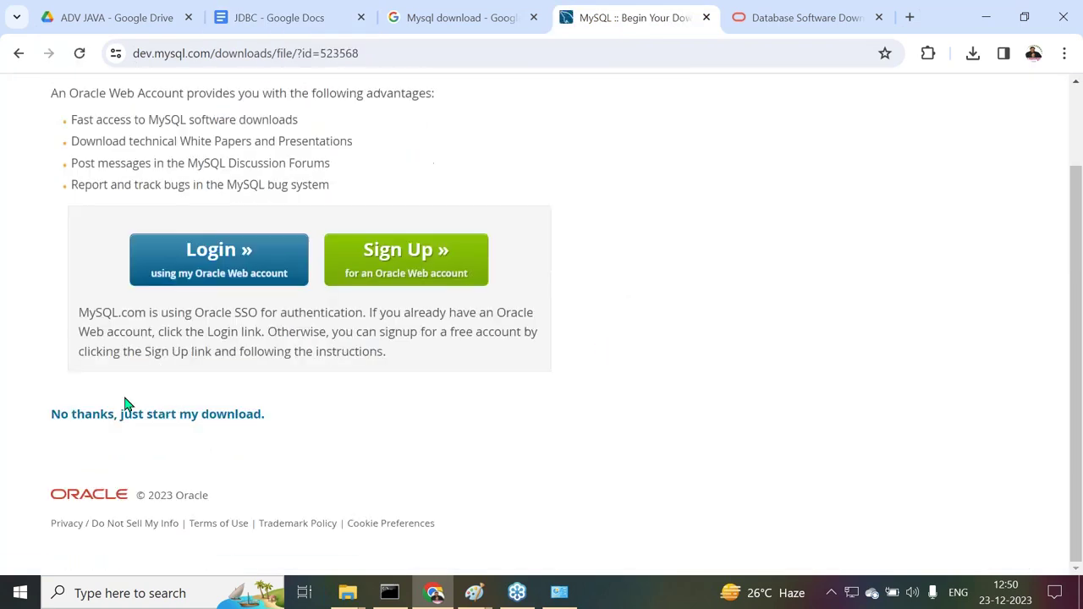
left_click(91, 416)
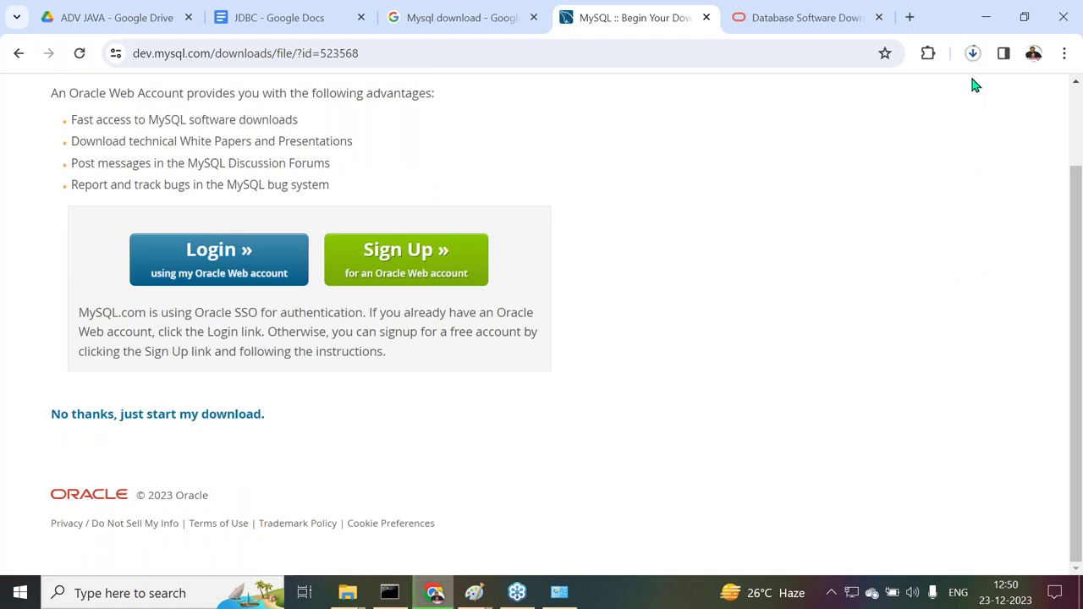
Write step 3 'Click on the Link" No Thanks, just start my downloads".' and begin step 4
left_click(273, 22)
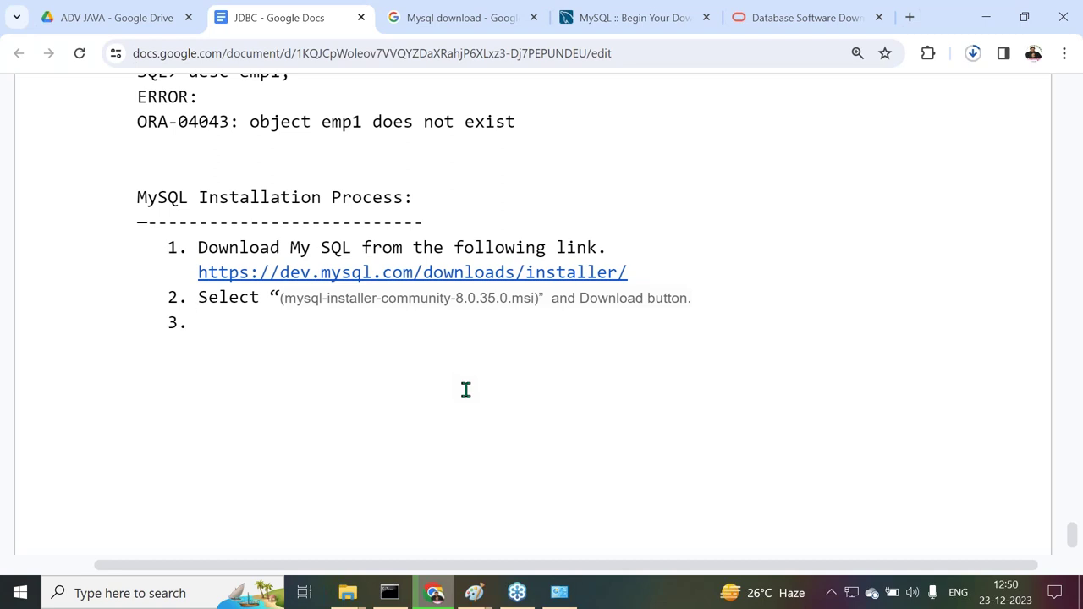
type("Click on t")
type("he Link\" No")
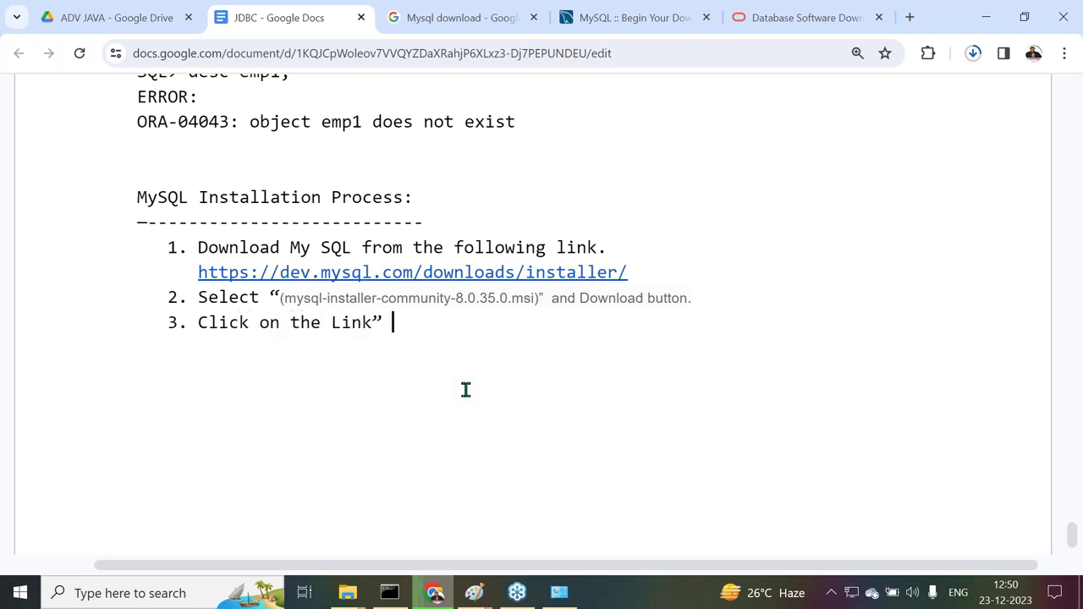
type(" Thanks")
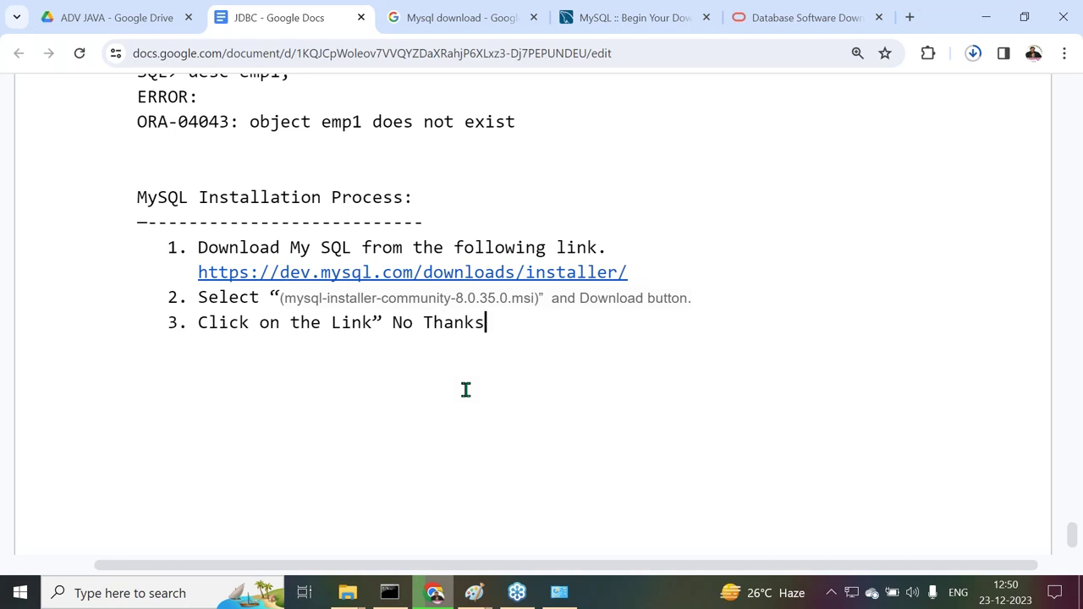
type(", just star")
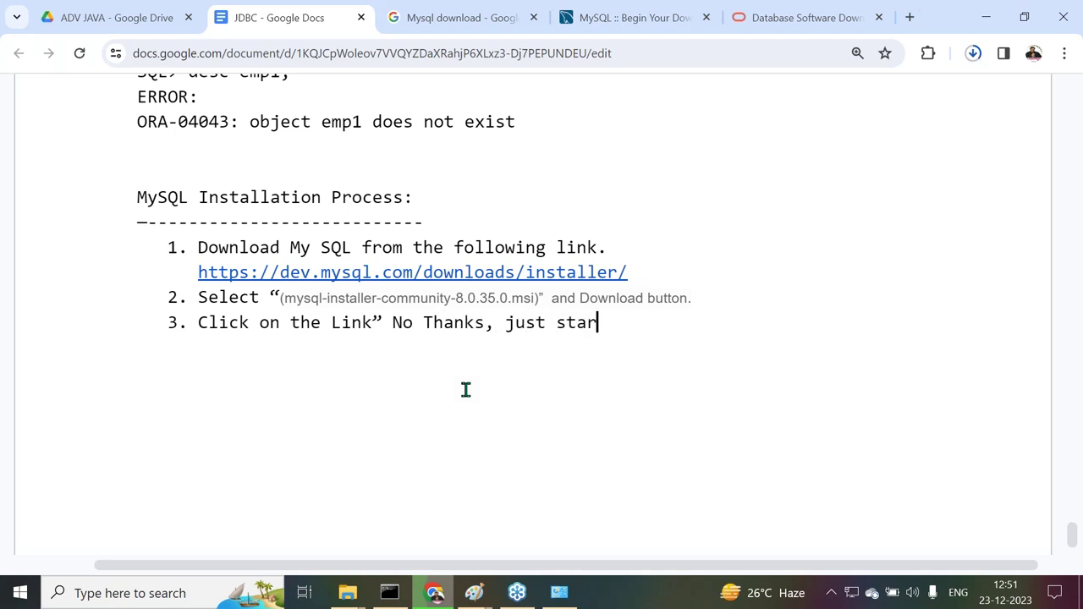
type("t my downloa")
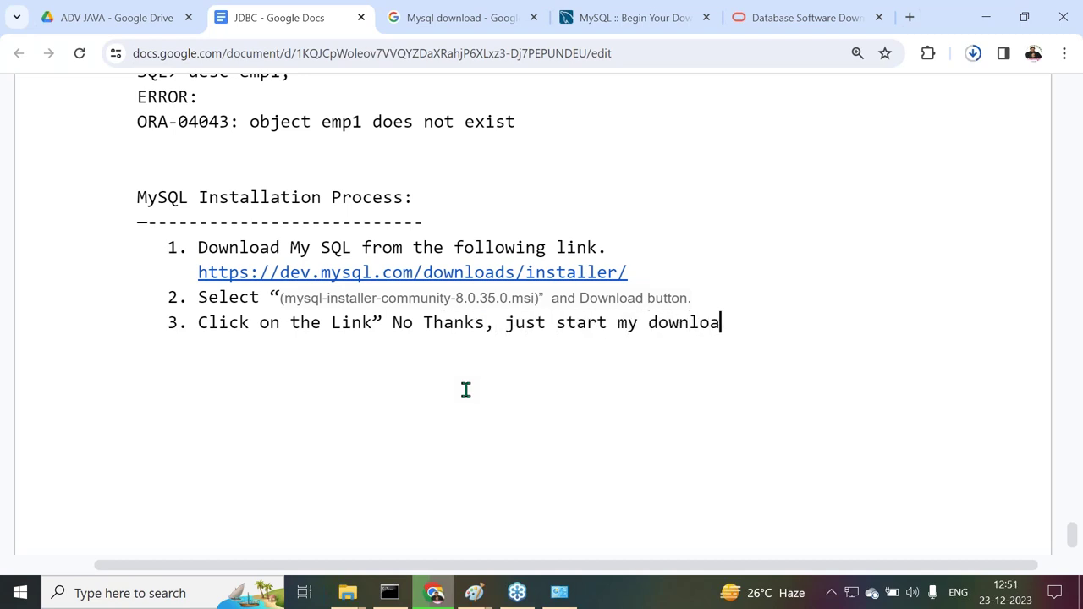
type("ds\".")
key("Return")
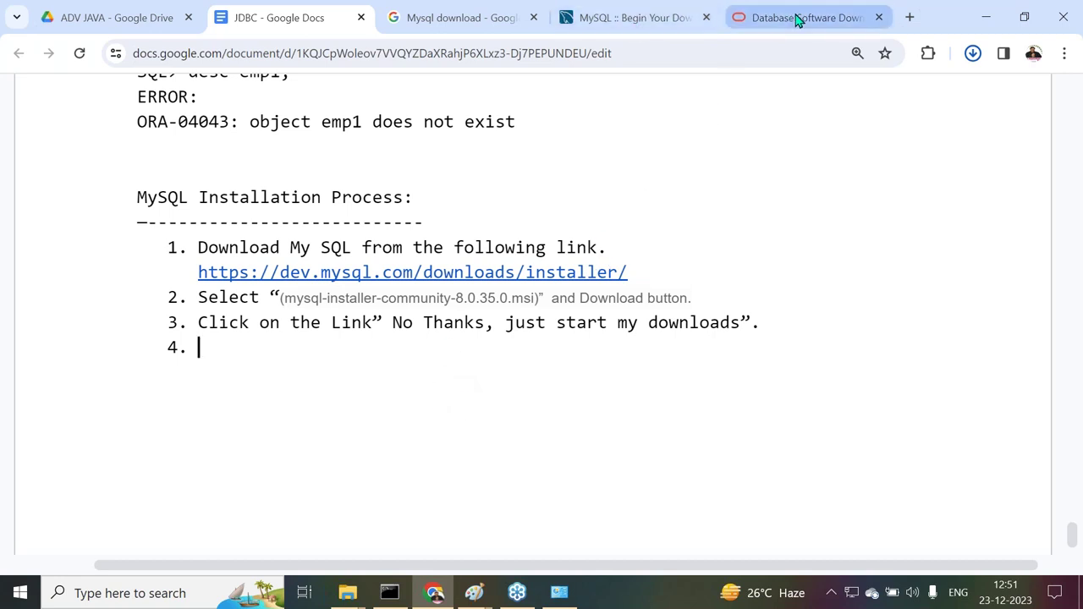
Show mysql-installer-community-8.0.35.0 in its Downloads folder from Chrome's downloads list
left_click(974, 54)
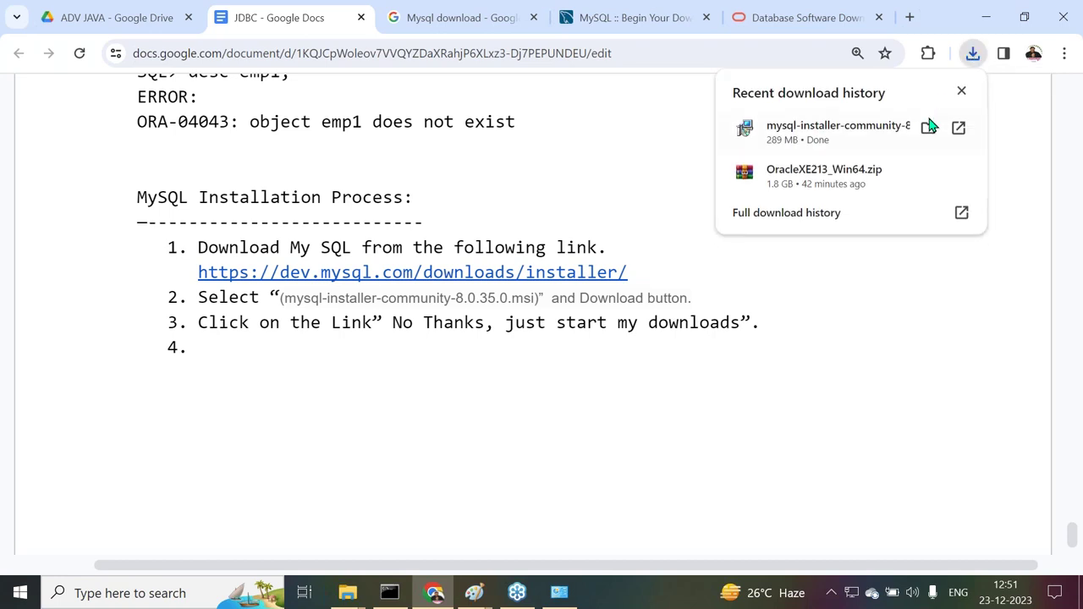
mouse_move(889, 143)
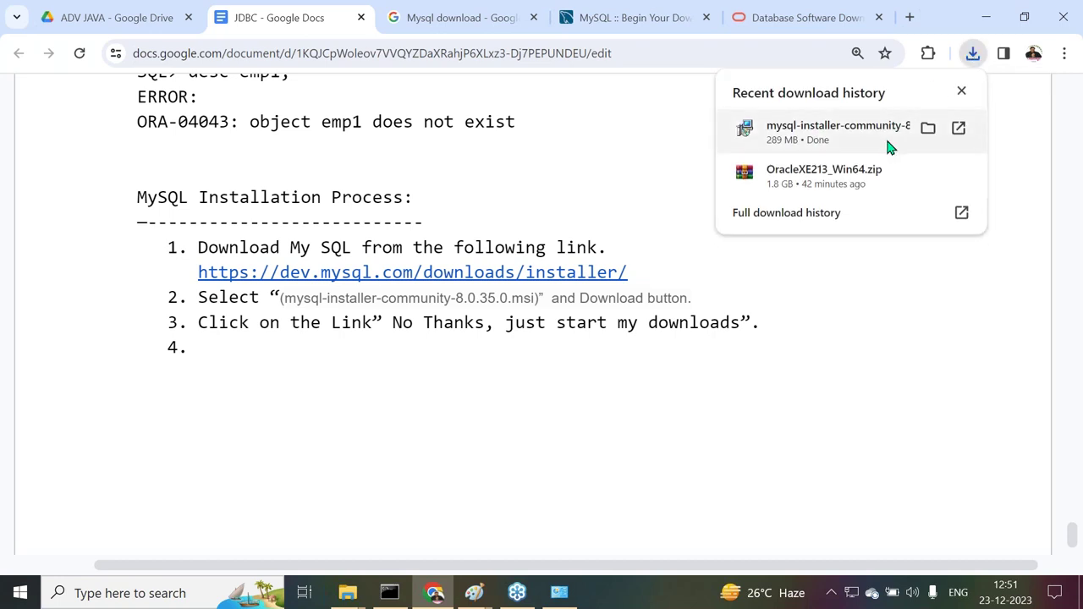
left_click(929, 128)
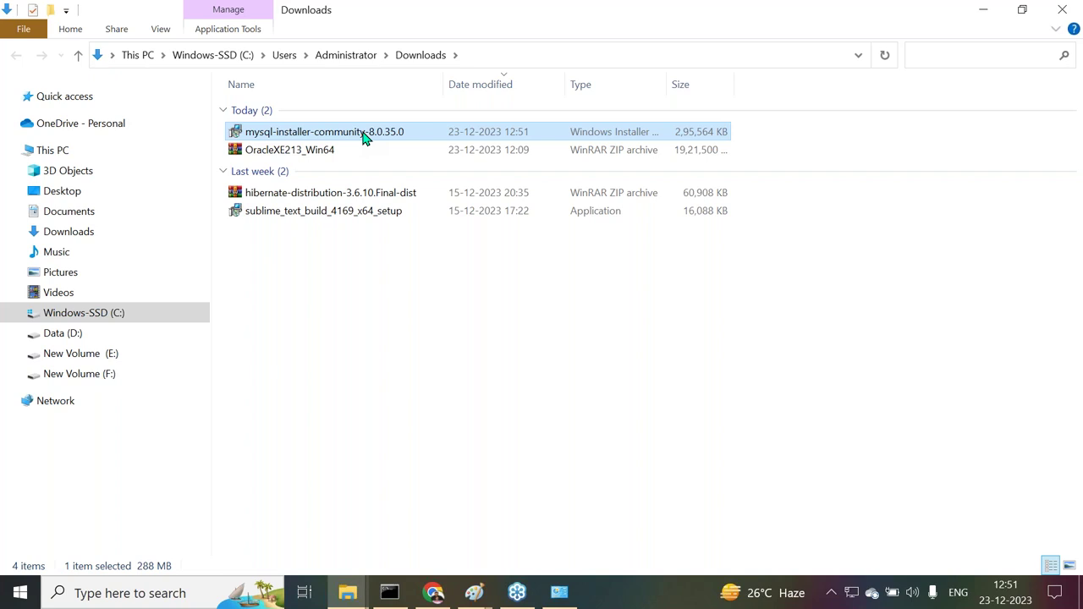
Launch the downloaded MySQL installer, then copy the mysql-installer-community-8.0.35.0 file
double_click(364, 135)
left_click(330, 138)
right_click(330, 138)
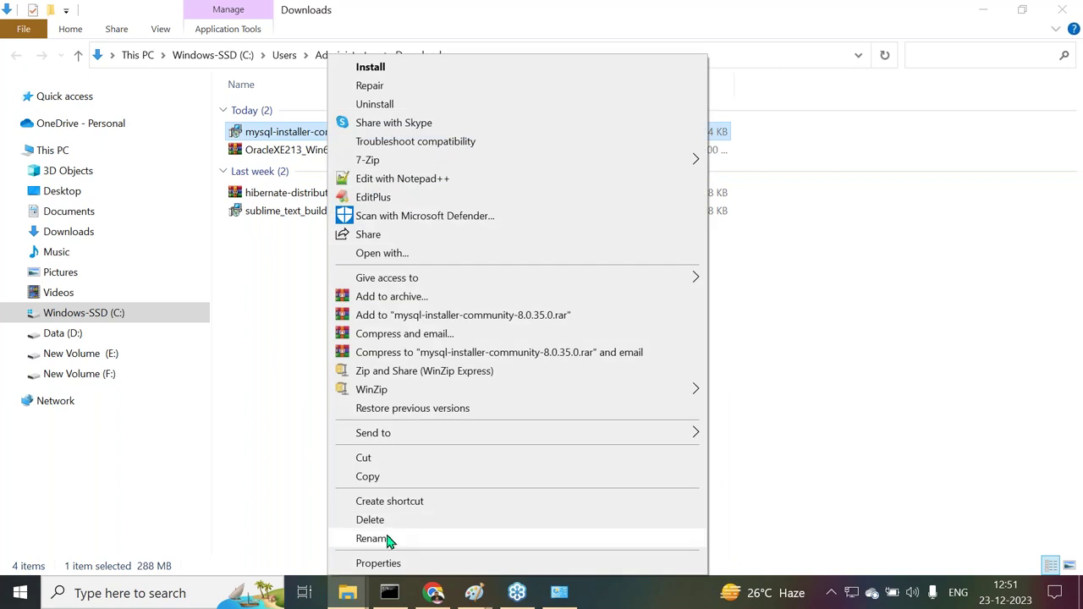
left_click(377, 476)
Paste the installer into E:\softwares\Databases\MySql beside the 8.0.31.0, 8.0.33.0 and 8.0.34.0 installers
left_click(109, 355)
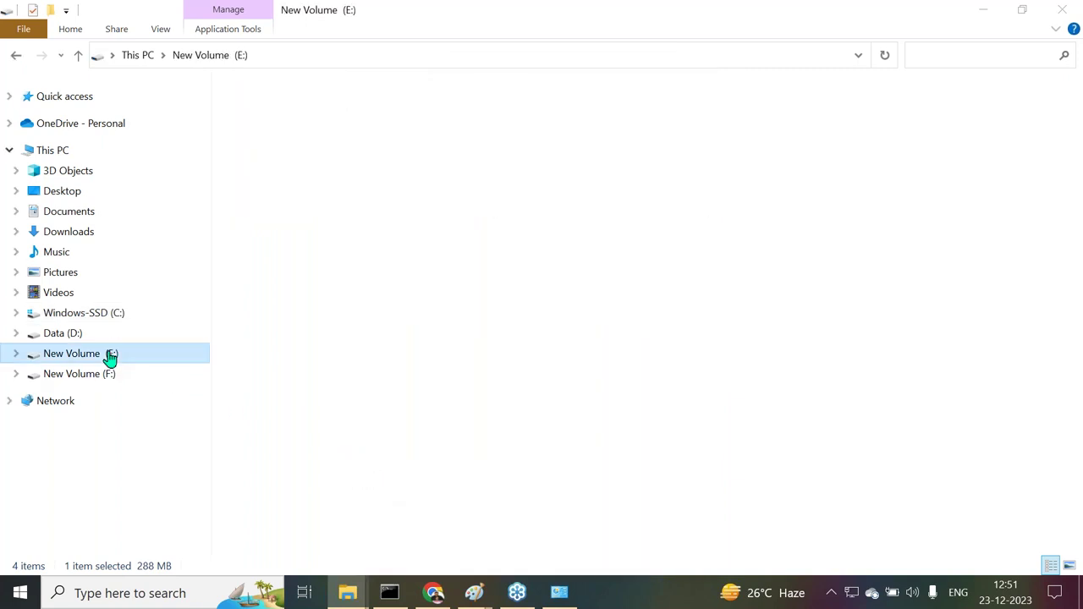
double_click(272, 238)
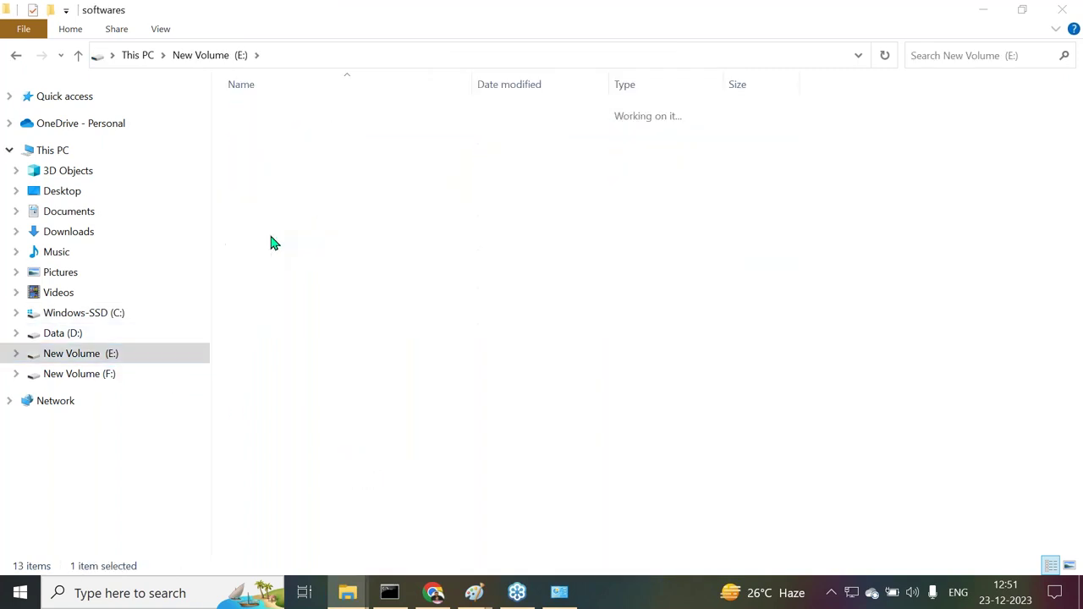
double_click(272, 119)
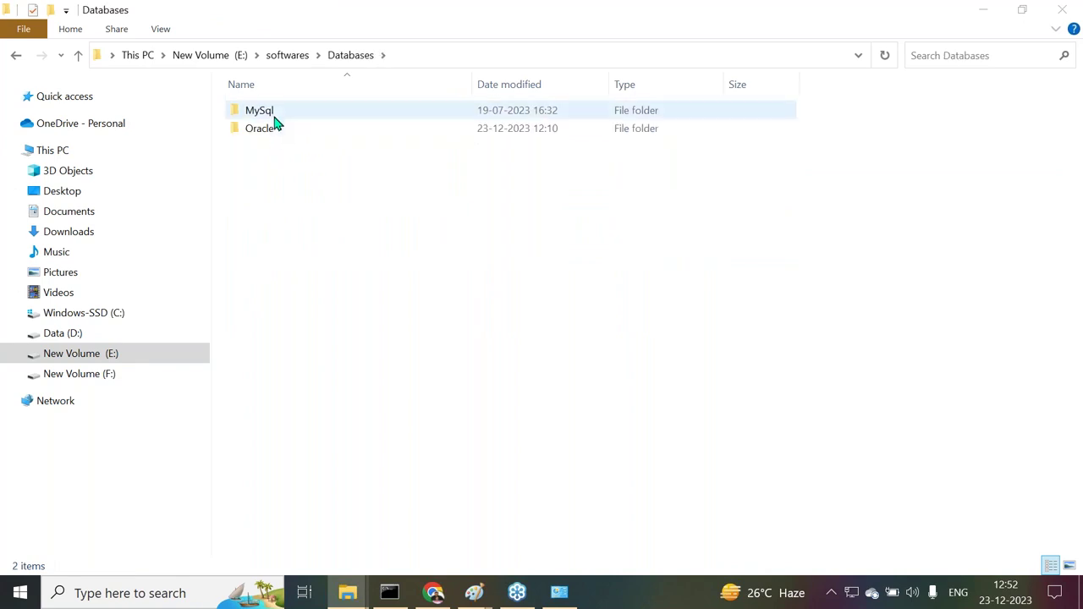
double_click(279, 116)
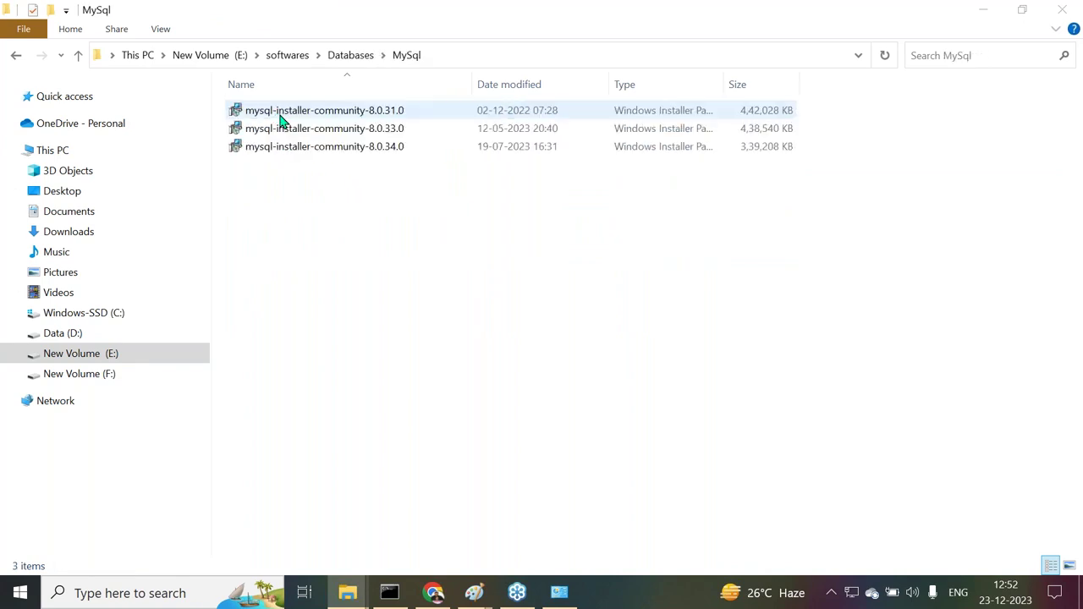
right_click(330, 225)
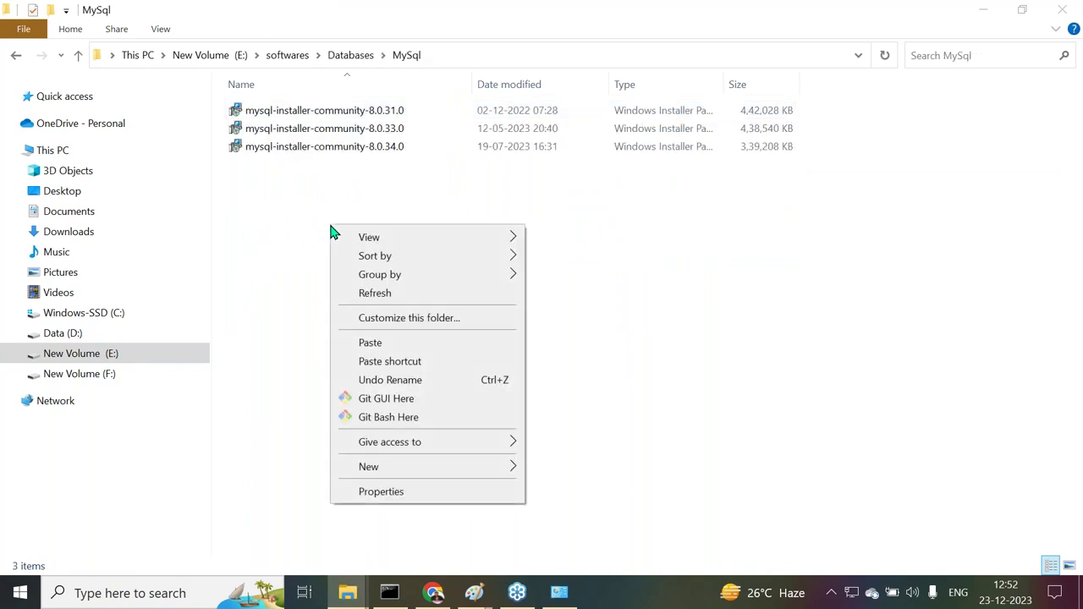
left_click(369, 343)
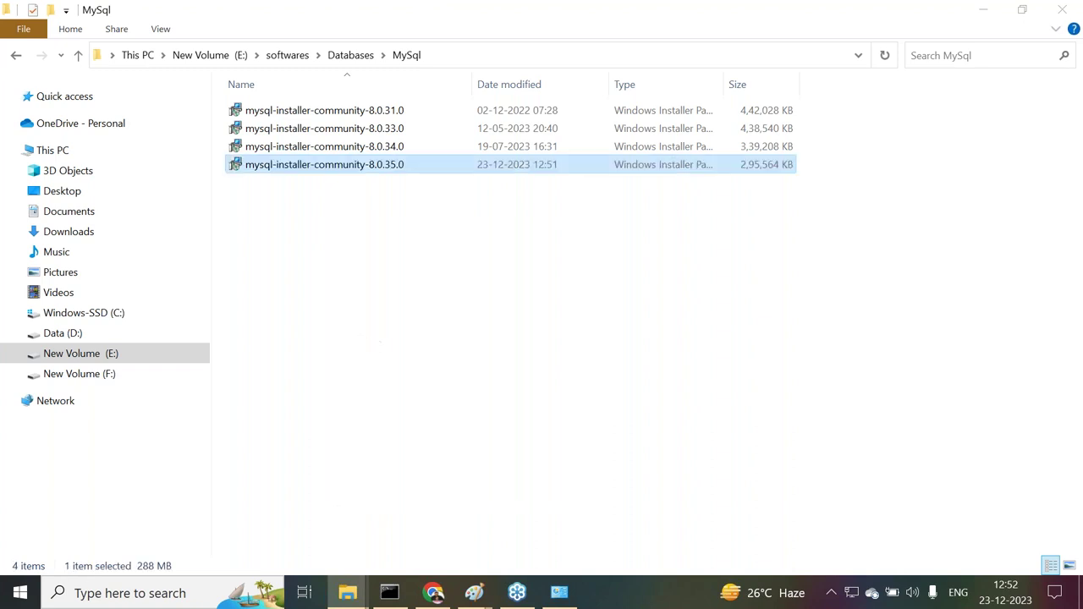
left_click(379, 190)
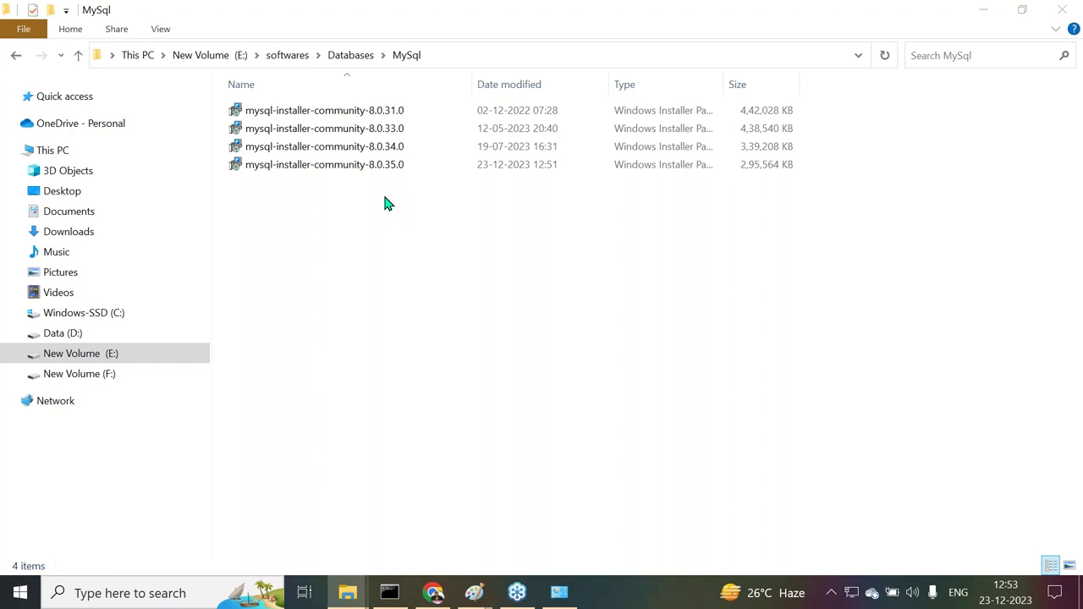
Open Control Panel's Programs and Features list and scroll down to the MySQL entries
left_click(92, 595)
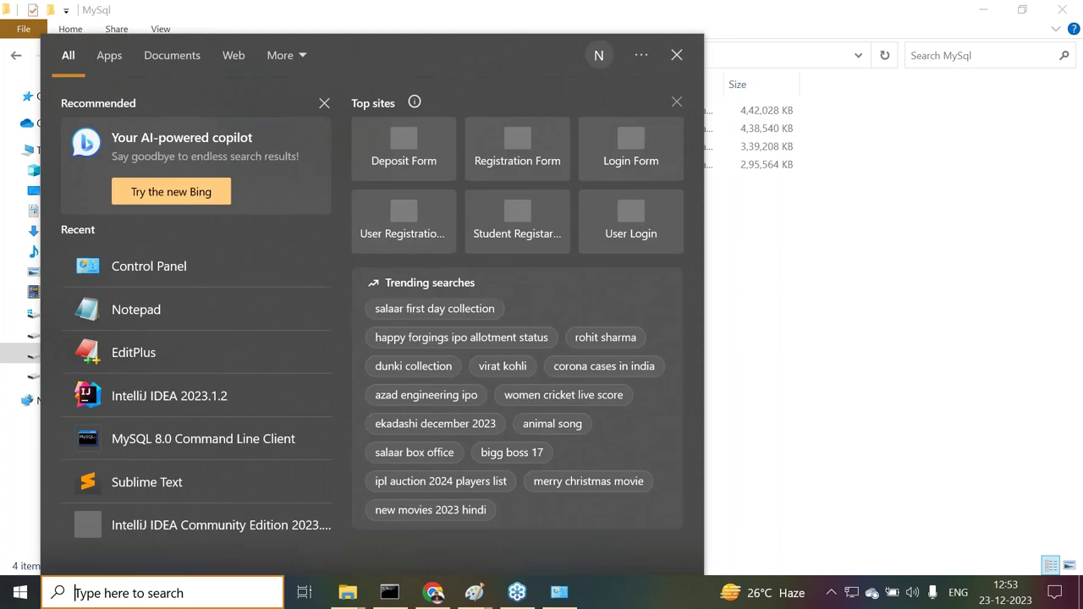
left_click(133, 286)
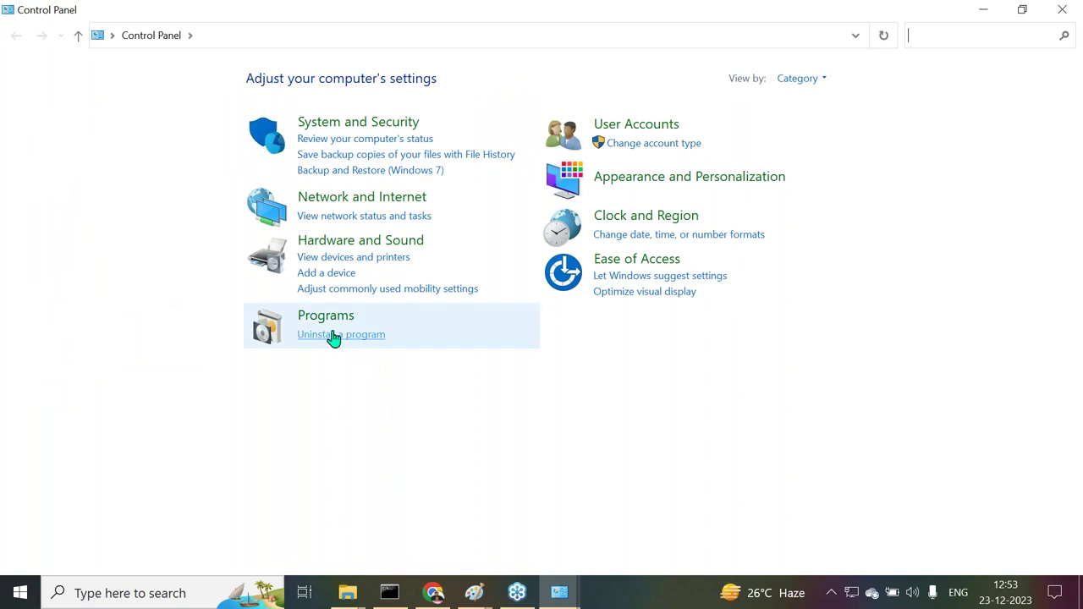
left_click(333, 335)
scroll(432, 389, "down", 10)
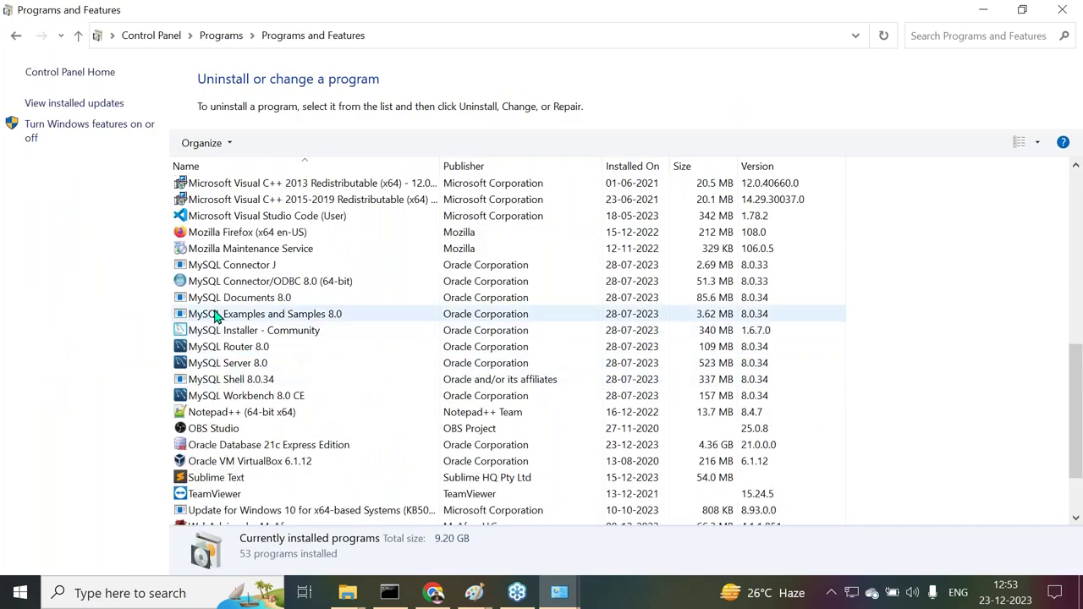
Uninstall MySQL Connector J, Connector/ODBC 8.0 (64-bit) and MySQL Documents 8.0
right_click(236, 268)
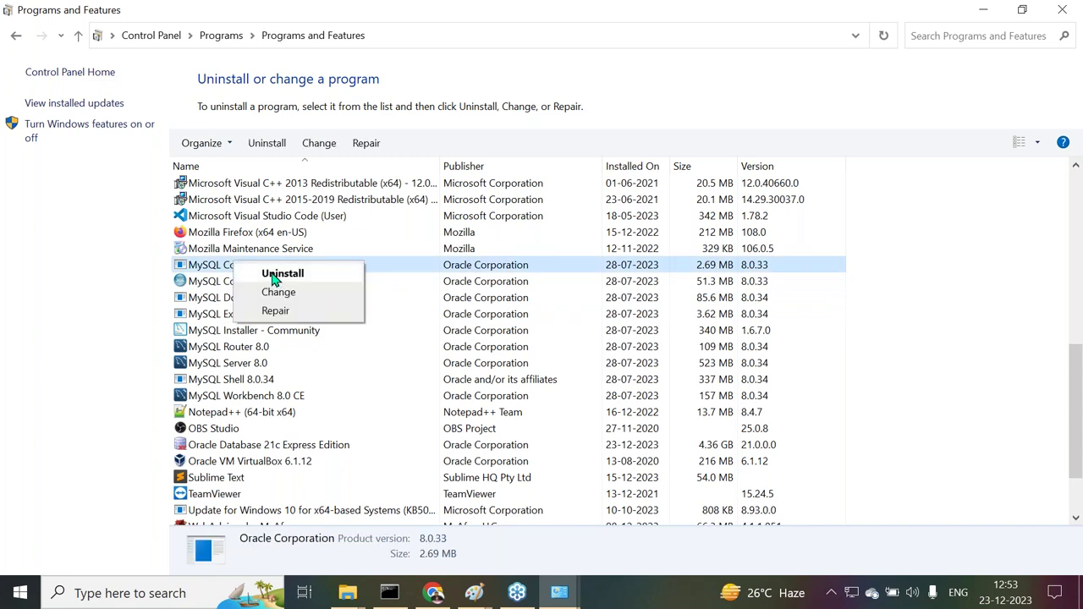
left_click(275, 275)
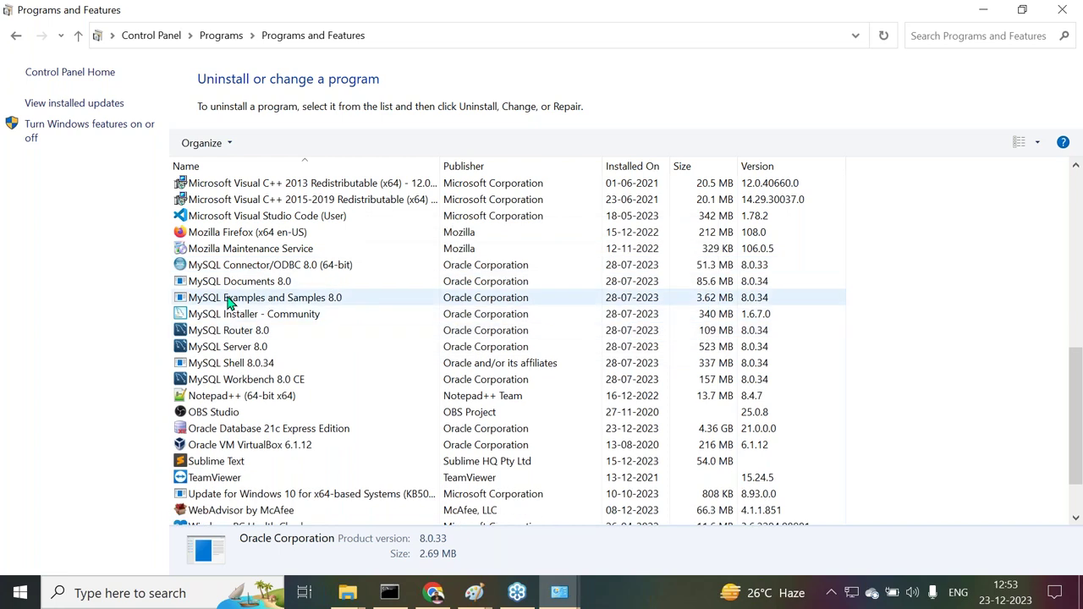
left_click(230, 265)
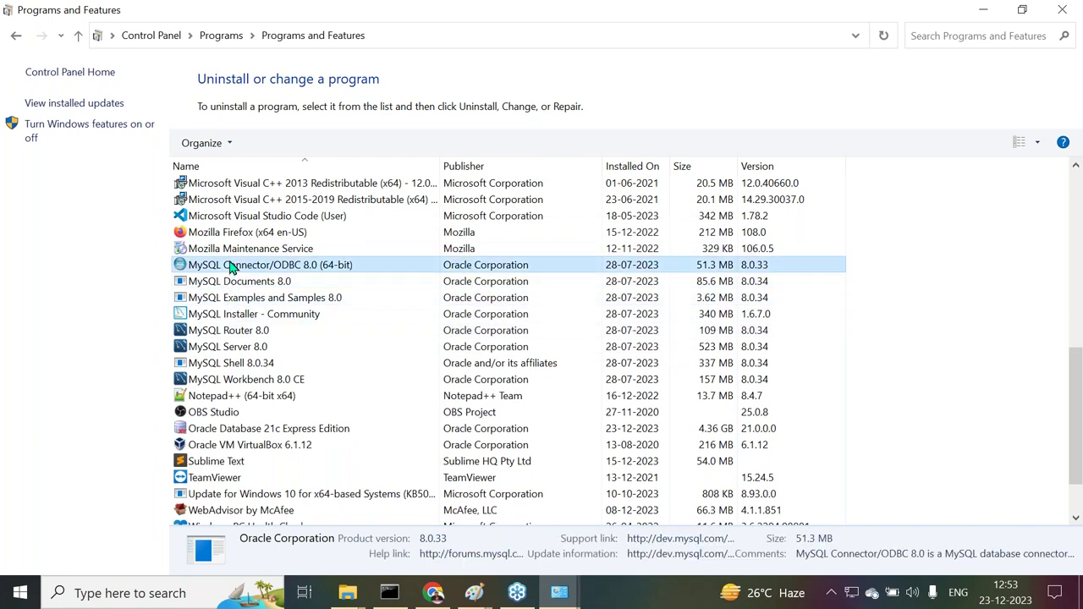
right_click(230, 264)
left_click(254, 275)
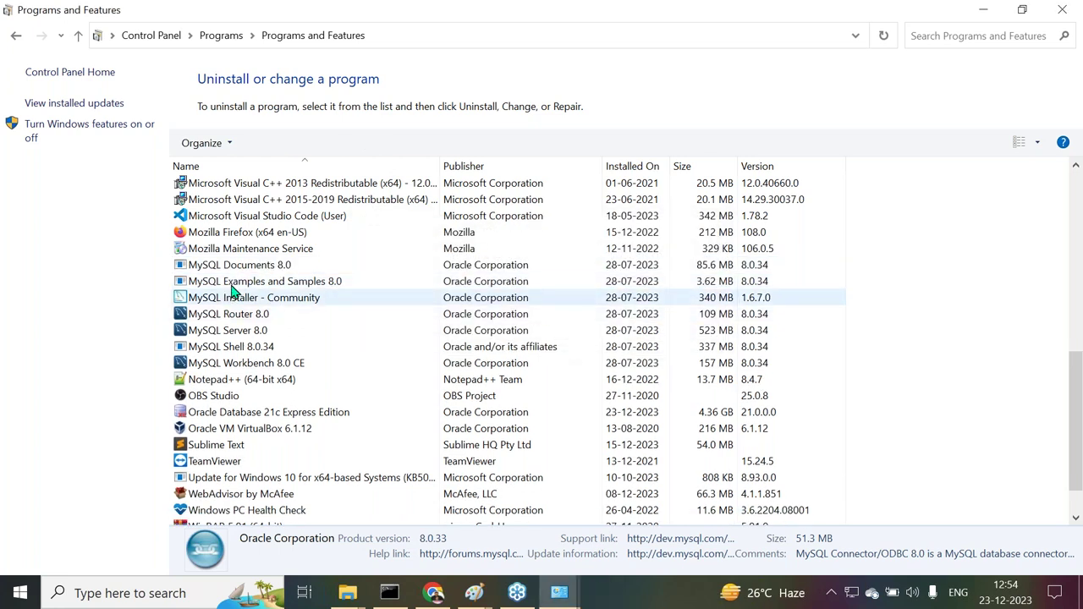
right_click(236, 268)
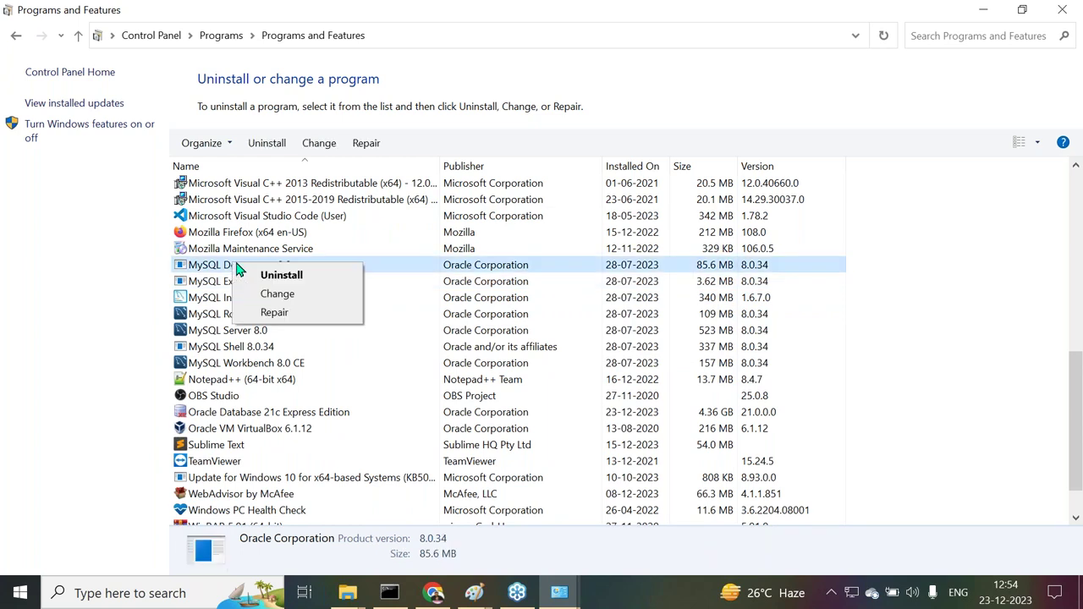
left_click(254, 275)
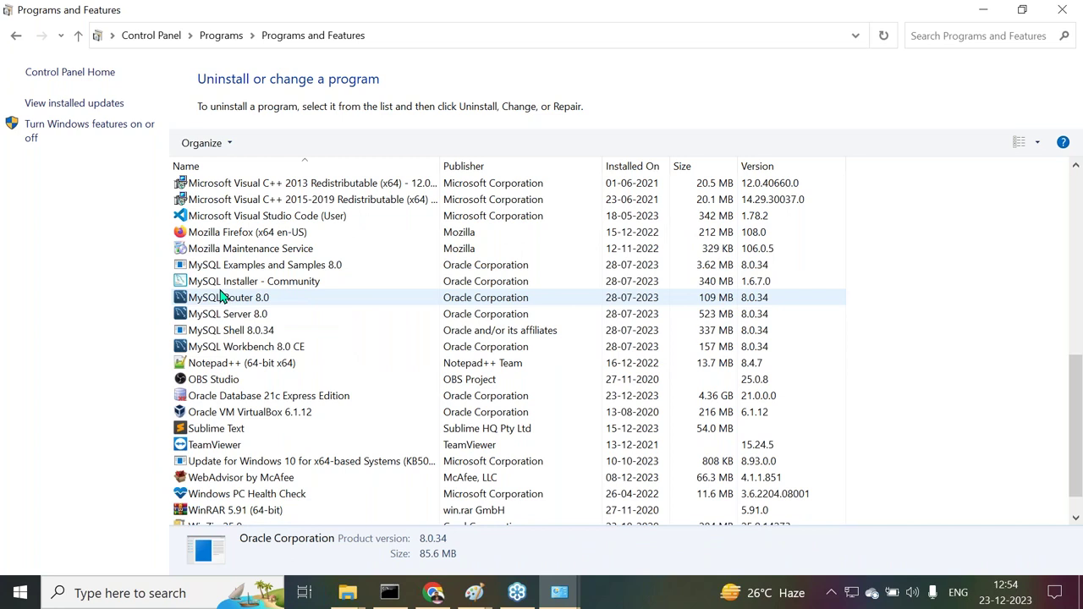
Uninstall MySQL Examples and Samples 8.0, MySQL Installer - Community and MySQL Router 8.0
left_click(225, 267)
right_click(225, 268)
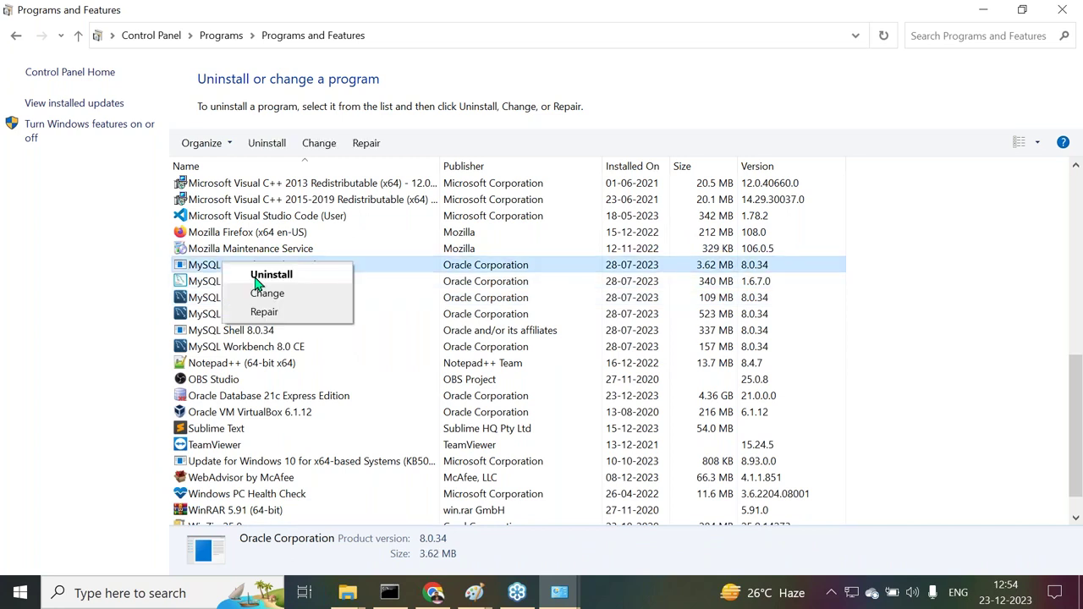
left_click(252, 274)
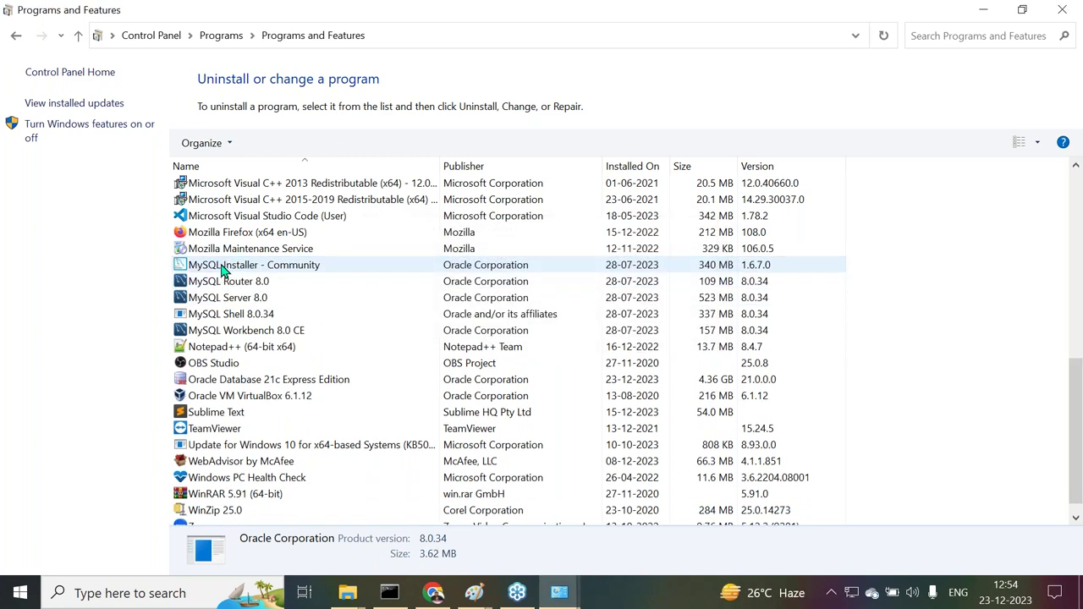
left_click(224, 267)
right_click(228, 268)
left_click(253, 276)
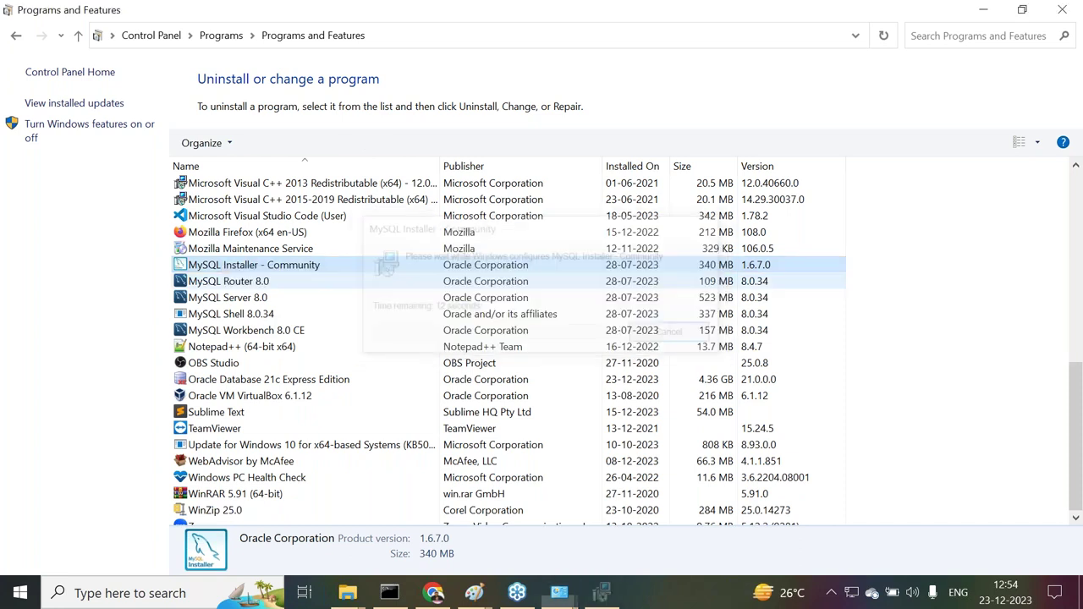
right_click(224, 267)
left_click(254, 275)
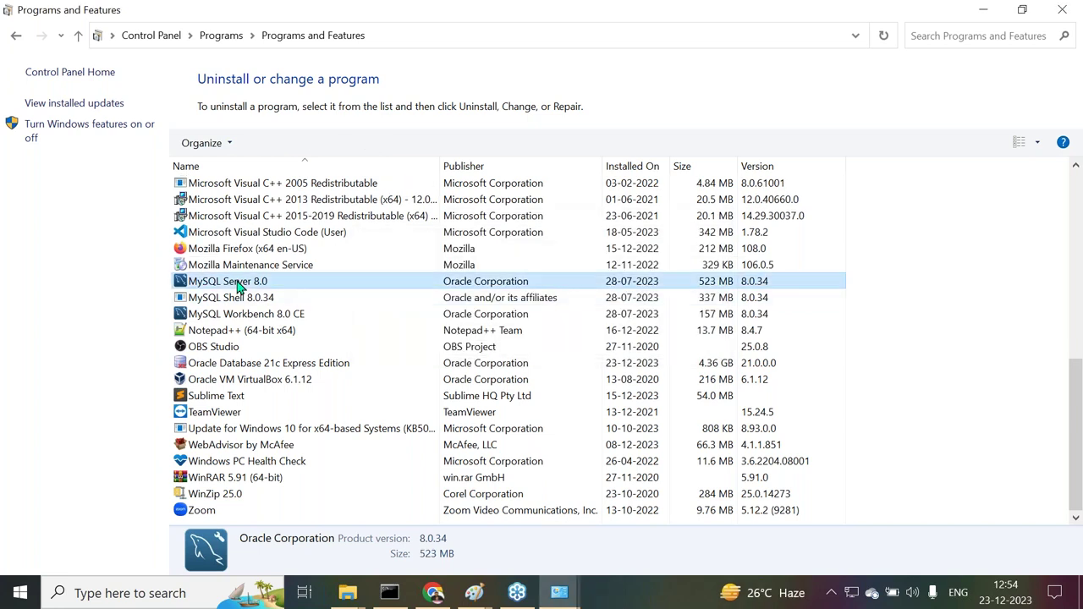
Remove MySQL Server 8.0 from Programs and Features, then start removing MySQL Shell 8.0.34
right_click(239, 286)
left_click(271, 292)
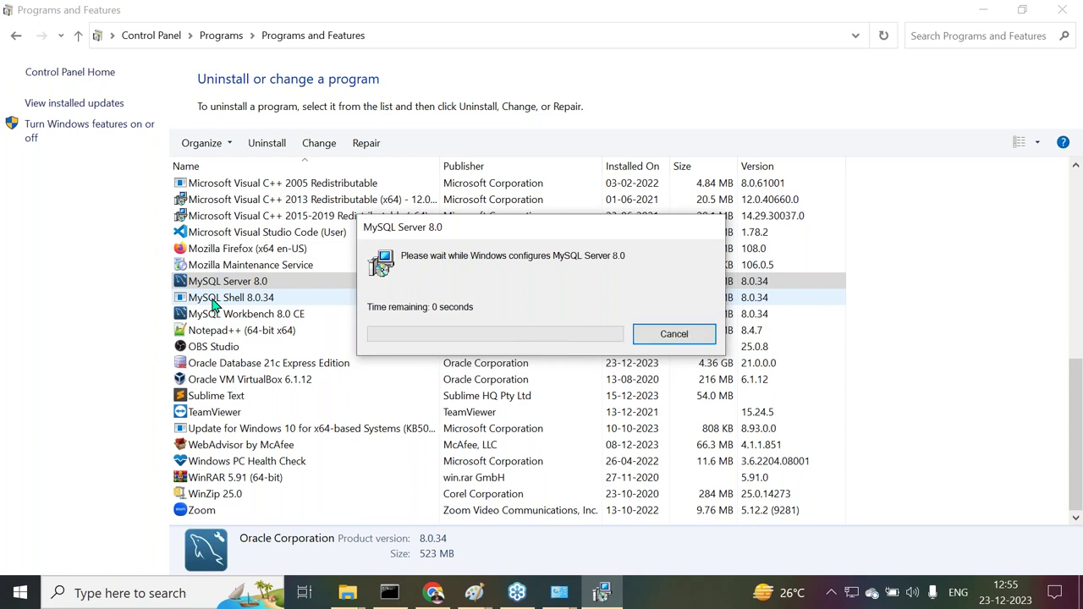
right_click(227, 302)
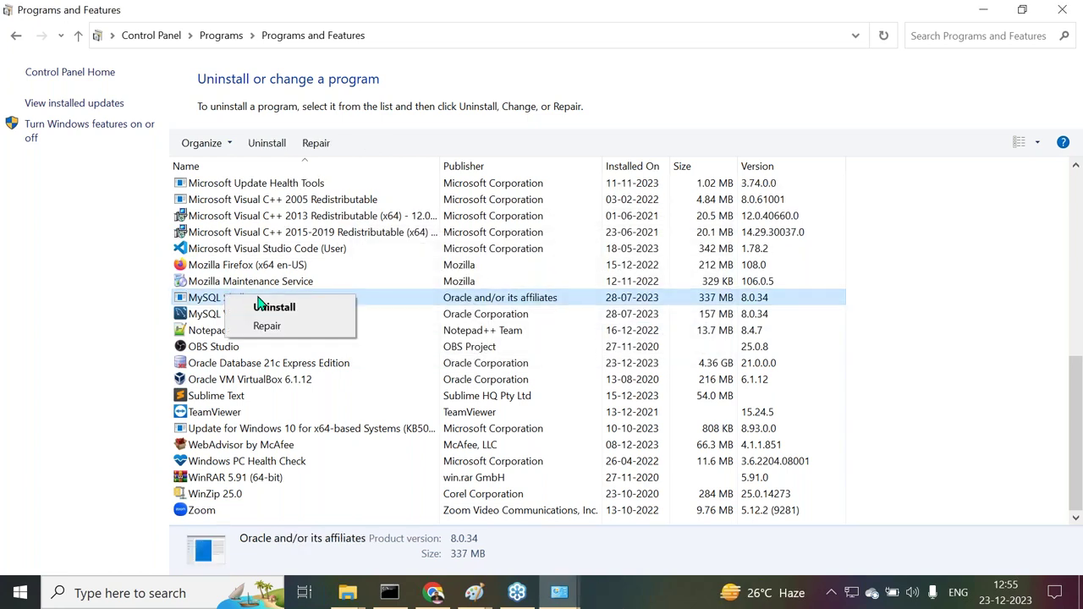
left_click(261, 308)
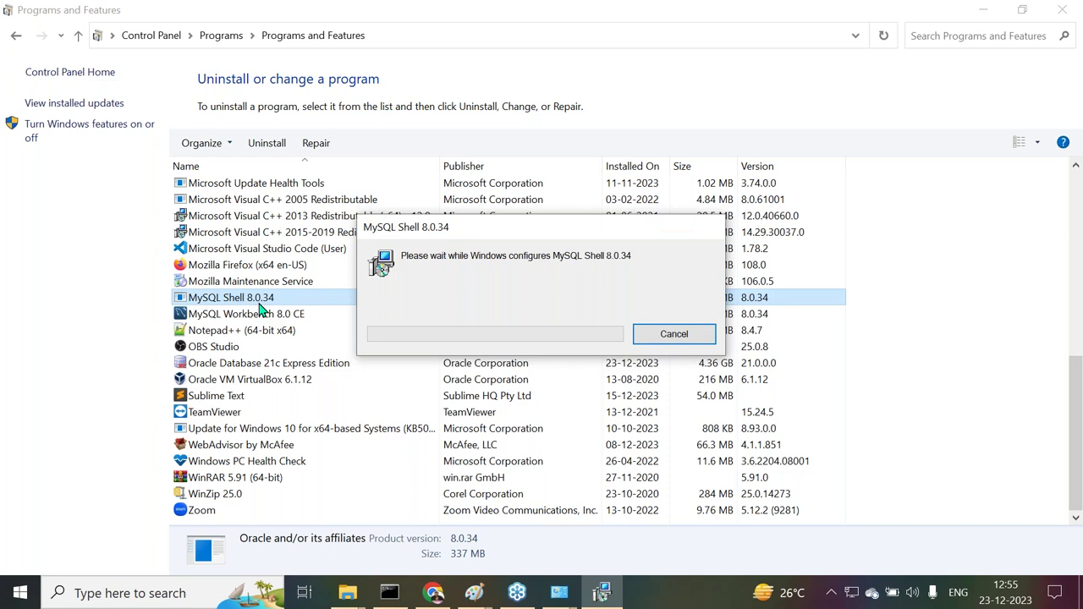
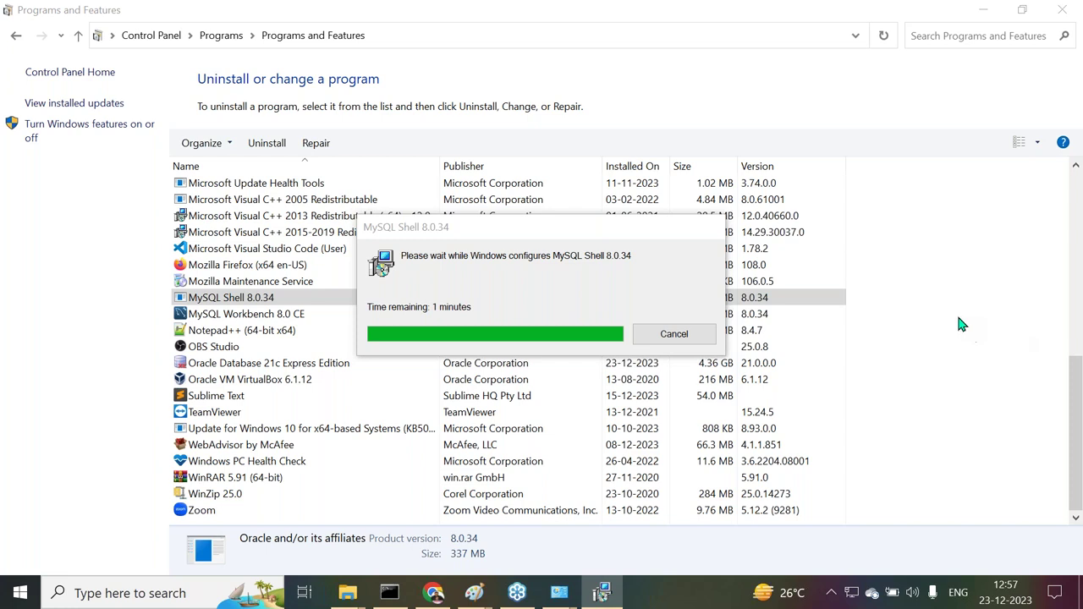
Interrupt the running sqlplus command and return to the MySQL Shell configuring progress
left_click(602, 592)
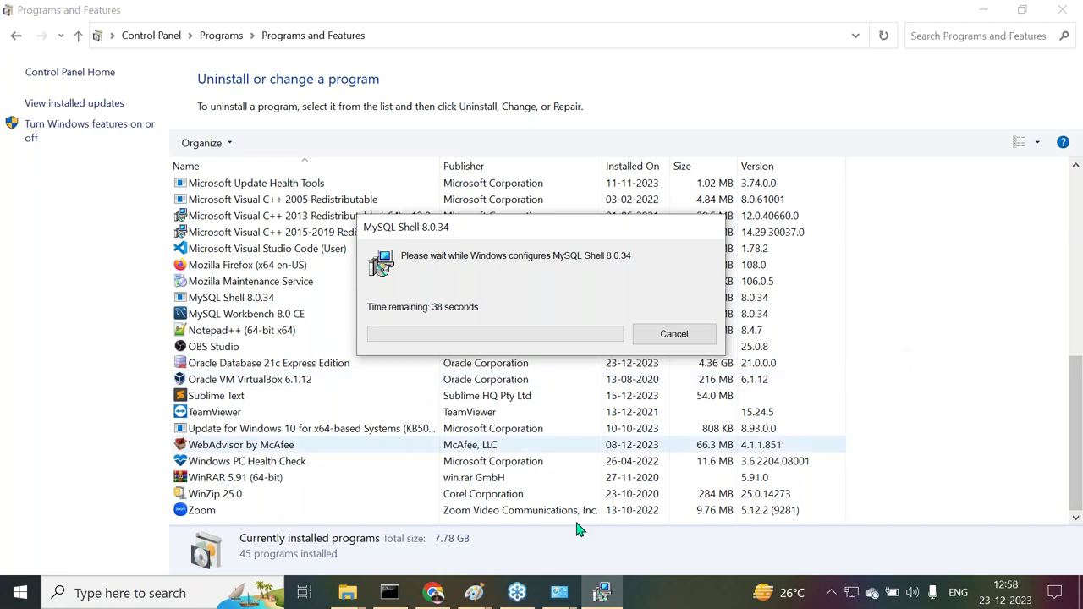
mouse_move(399, 601)
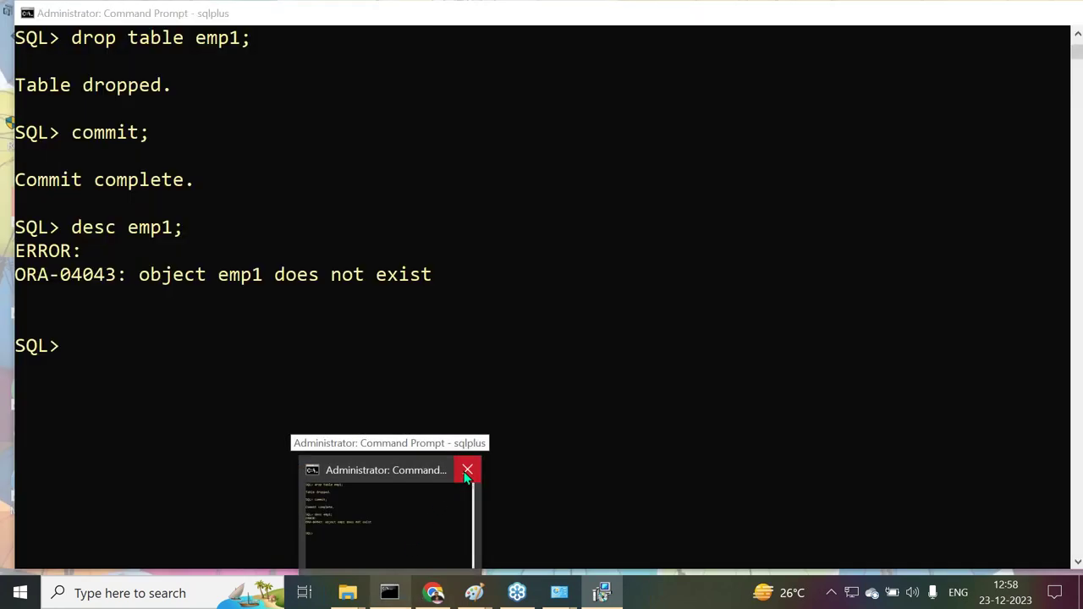
left_click(467, 472)
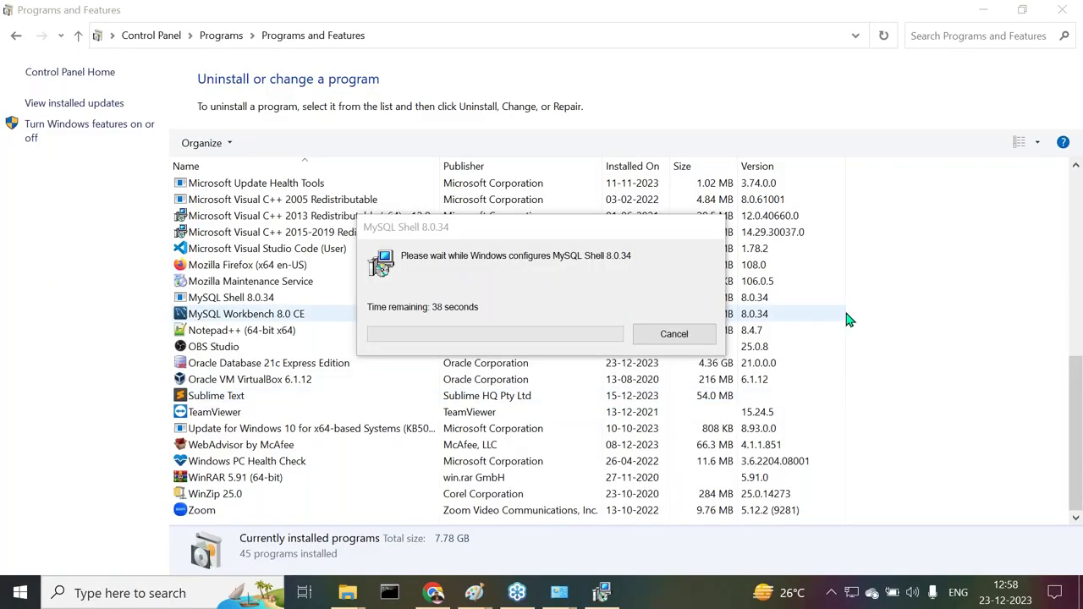
left_click(606, 594)
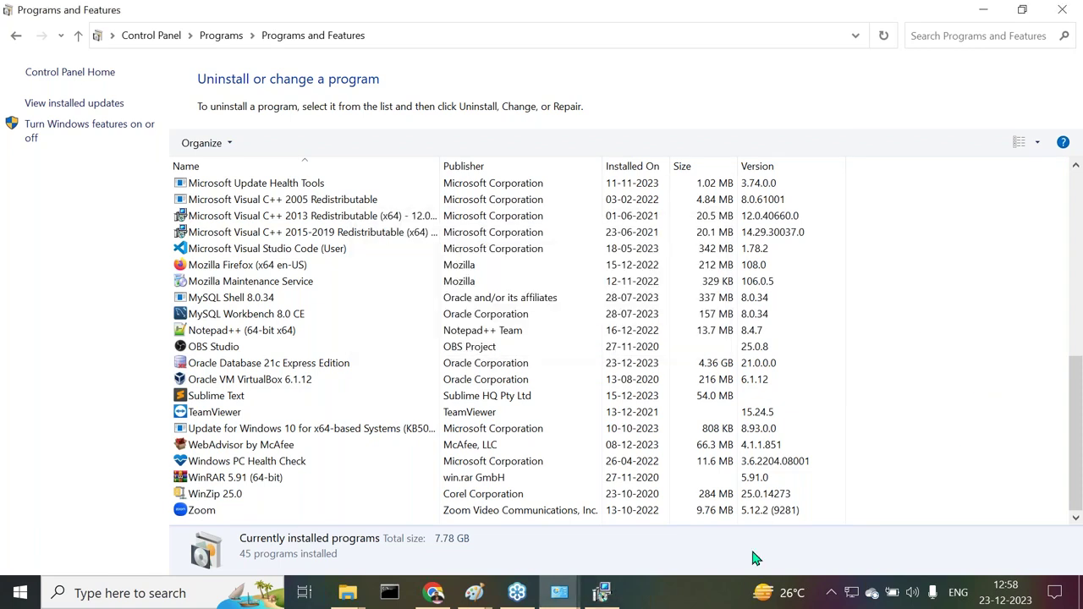
left_click(605, 594)
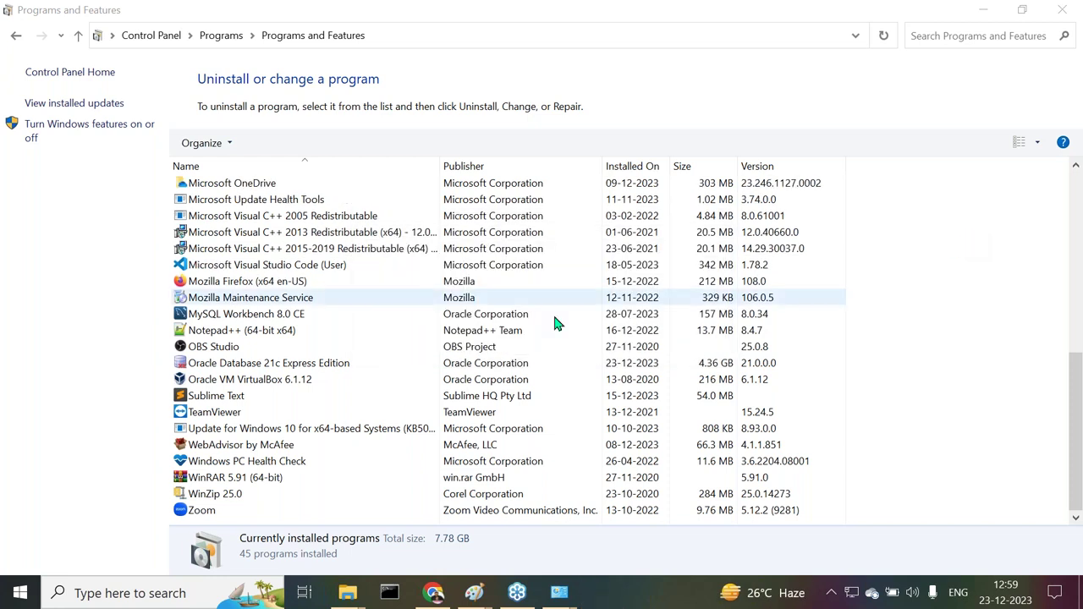
Uninstall MySQL Workbench 8.0 CE from Programs and Features and review the installed-programs list
left_click(227, 319)
right_click(246, 316)
left_click(267, 326)
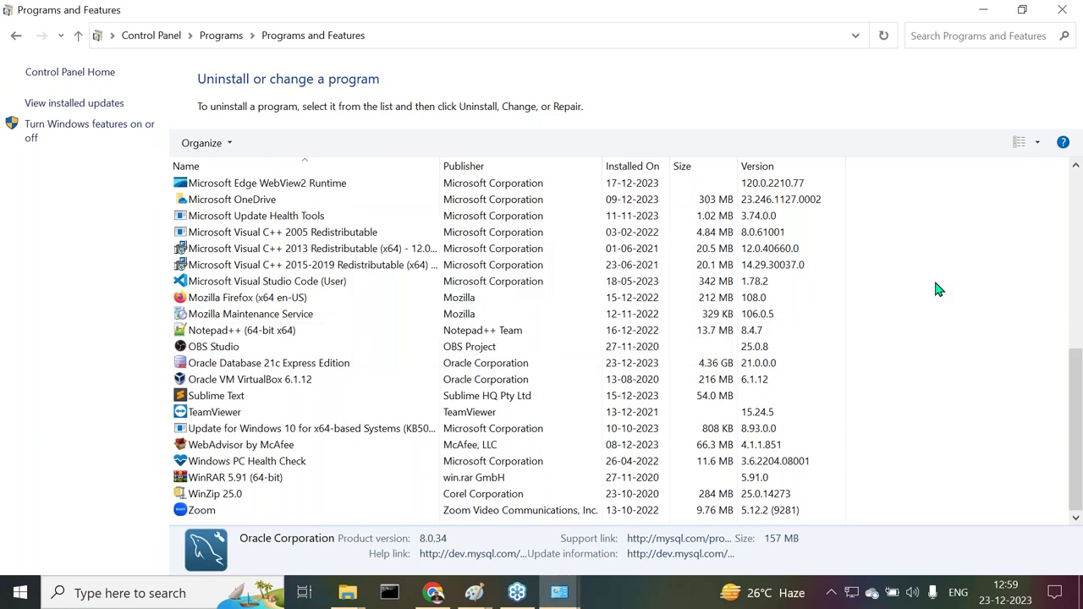
scroll(321, 378, "up", 1)
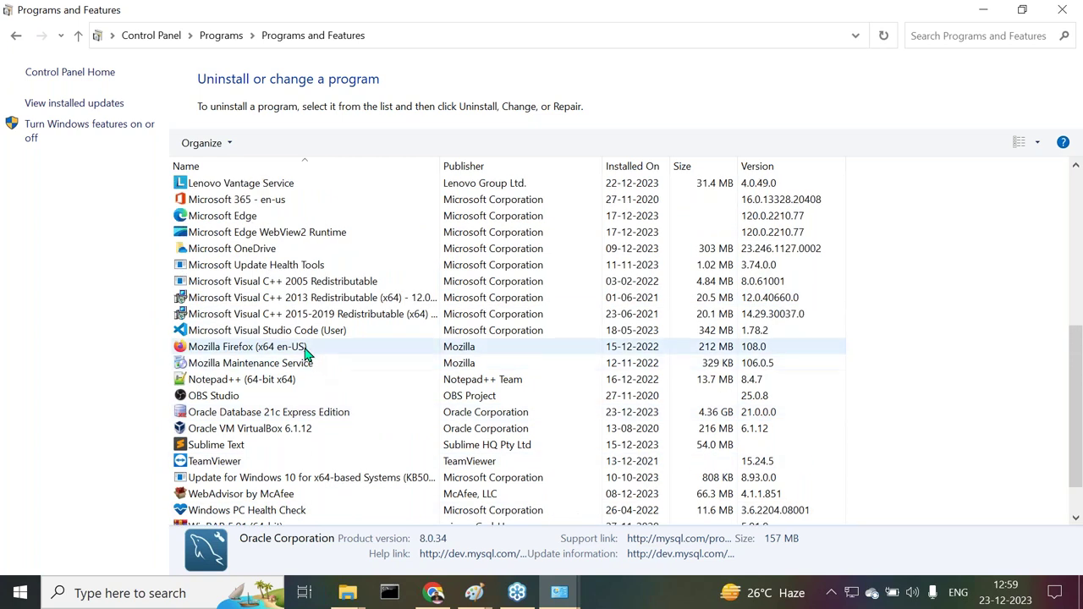
scroll(310, 348, "up", 3)
scroll(304, 330, "up", 3)
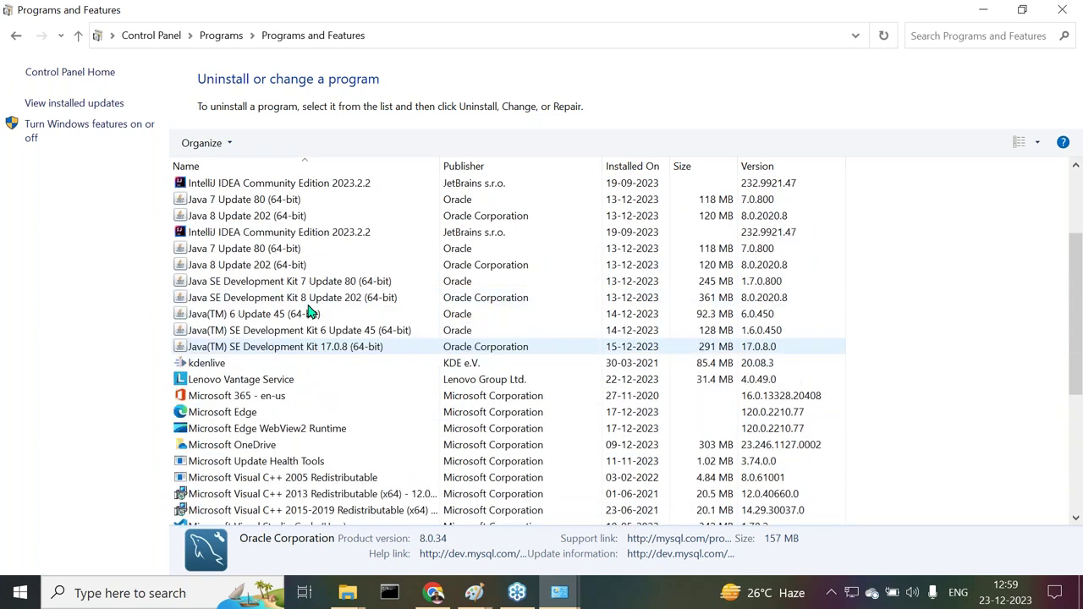
scroll(292, 294, "down", 7)
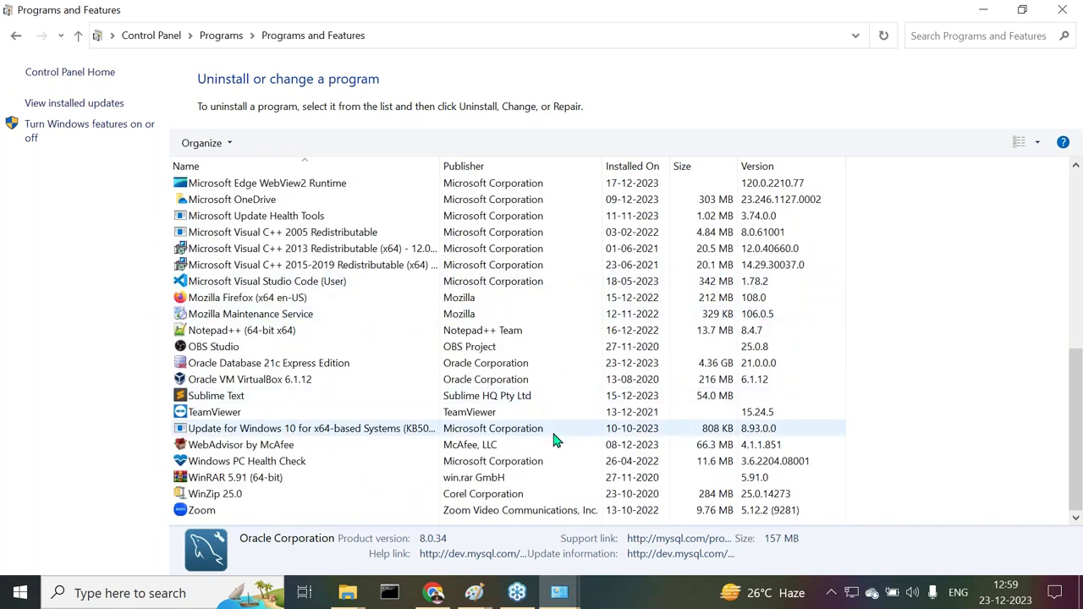
left_click(433, 592)
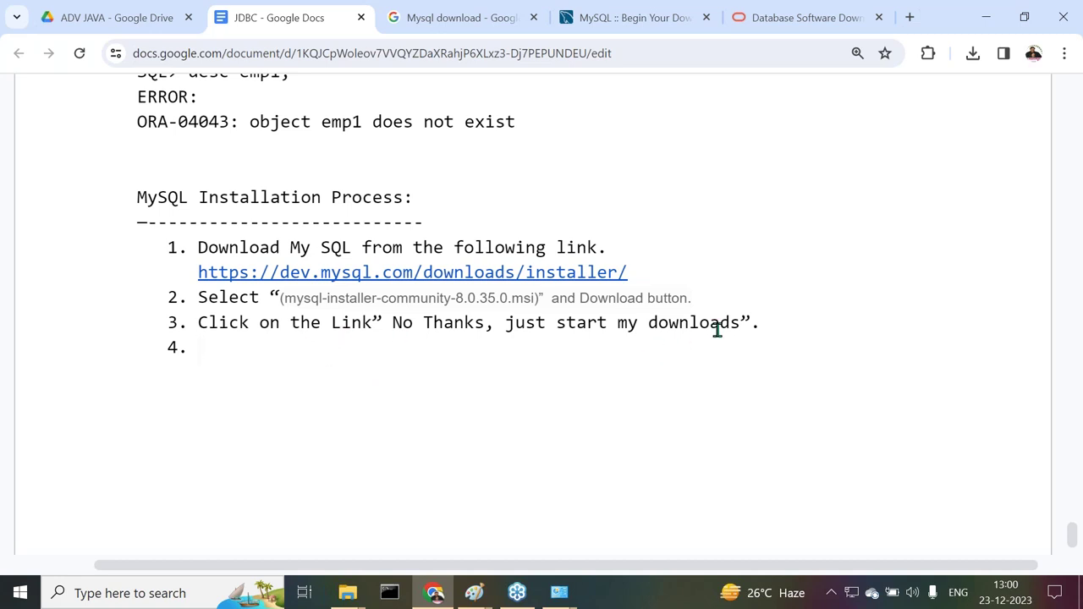
Replace step 3's closing period with 'and find "'
left_click(758, 323)
key("BackSpace")
type("and find ")
type("\"")
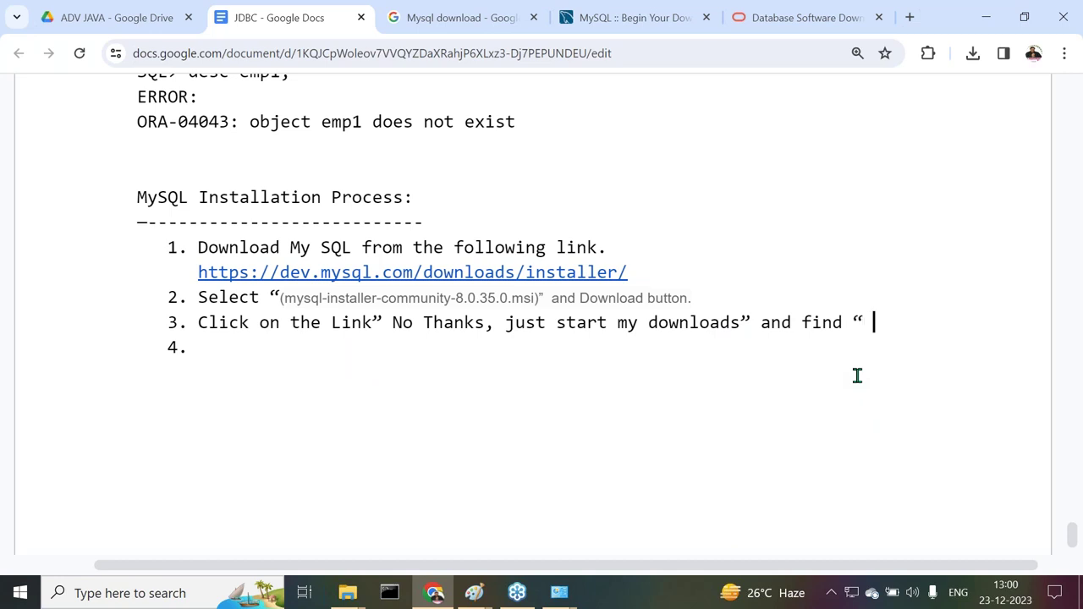
key("BackSpace")
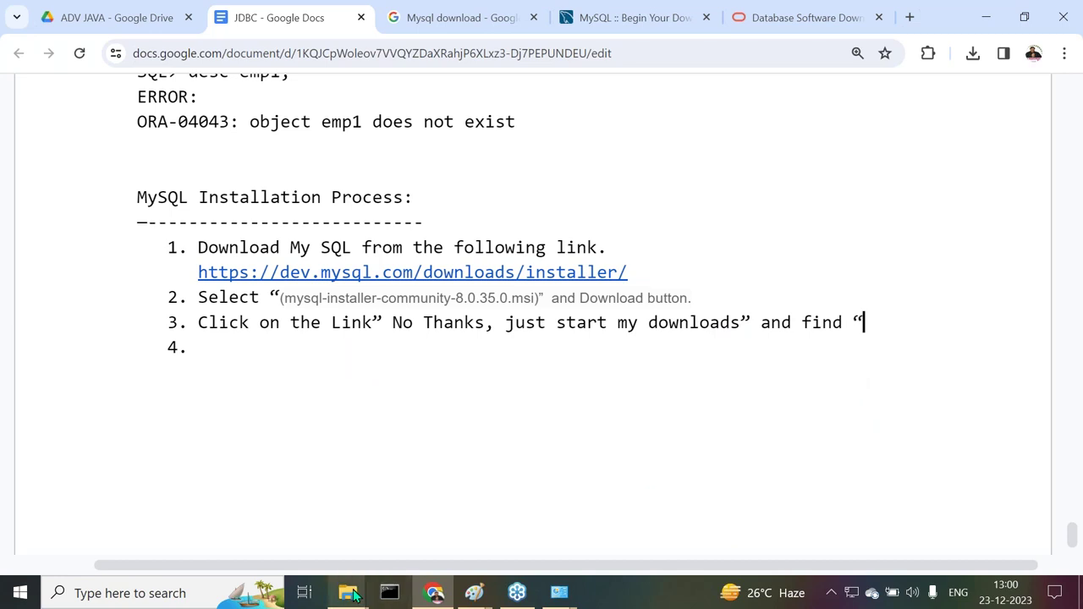
Copy the mysql-installer-community-8.0.35.0.msi name from Explorer's address bar and paste it, quoted, into step 3
left_click(350, 590)
left_click(500, 524)
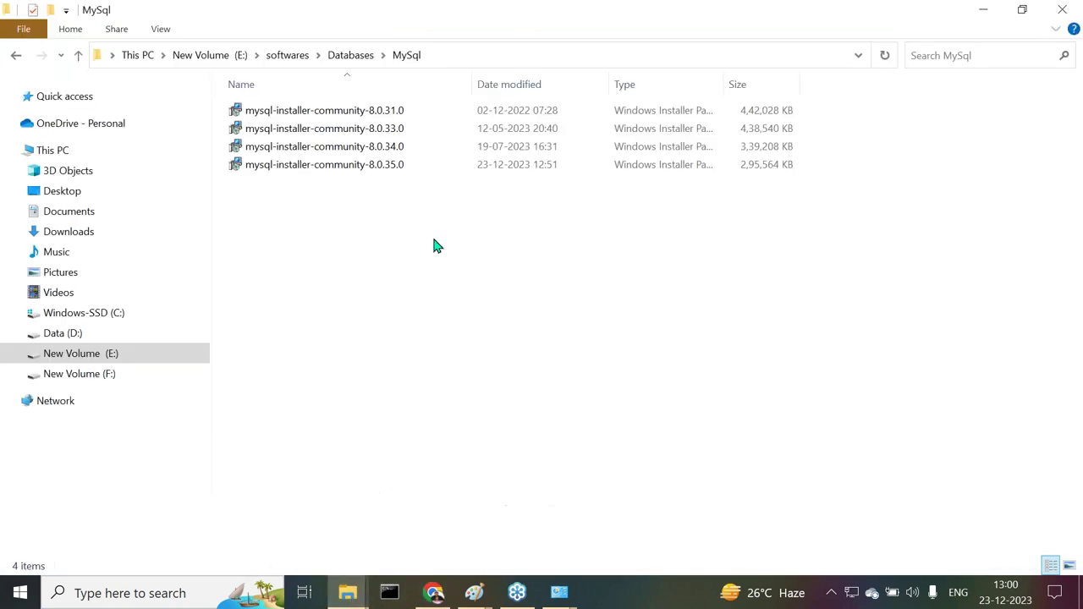
left_click(491, 49)
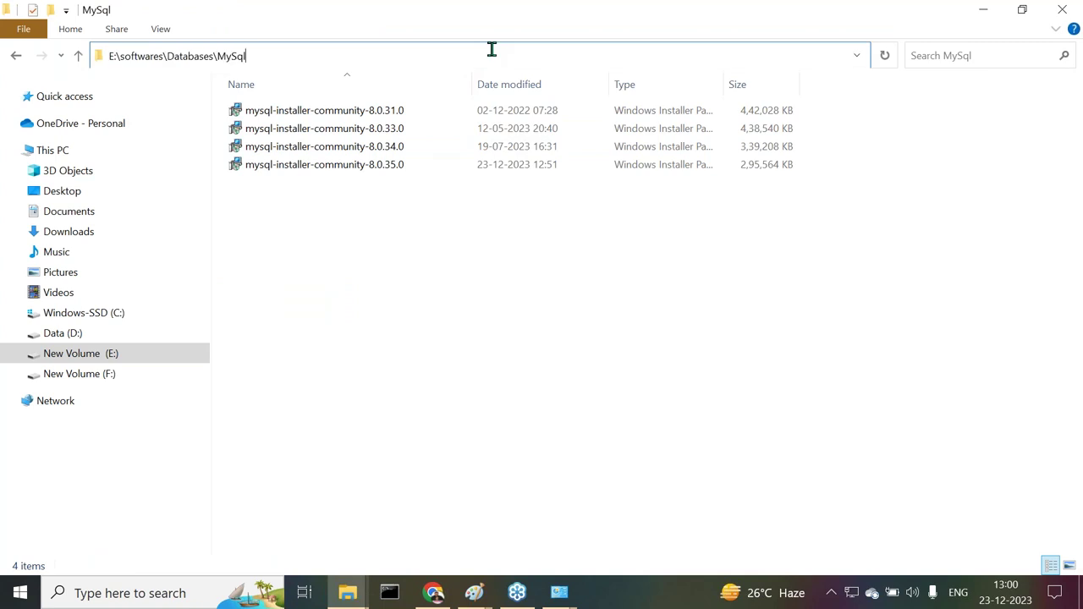
type("\\")
key("Down")
key("Down")
key("Down")
key("Down")
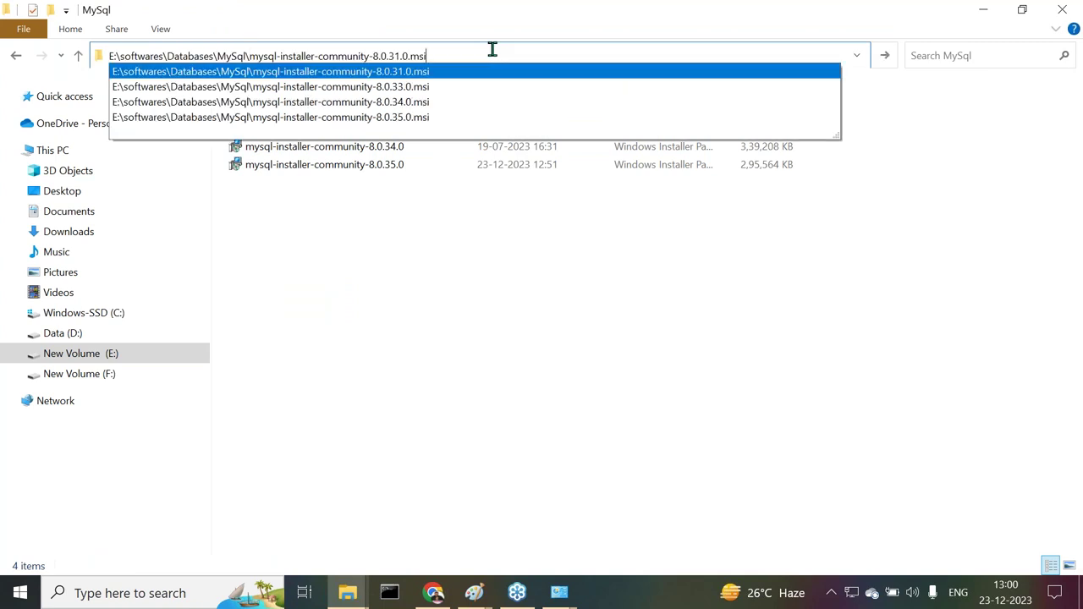
key("shift+Left")
key("shift+Left")
key("shift+Left")
key("shift+Left")
key("shift+Left")
key("shift+Left")
key("shift+Left")
key("shift+Left")
key("shift+Left")
key("shift+Left")
key("shift+Left")
key("shift+Left")
key("shift+Left")
key("shift+Left")
key("shift+Left")
key("shift+Left")
key("shift+Left")
key("shift+Left")
key("shift+Left")
key("shift+Left")
key("shift+Left")
key("shift+Left")
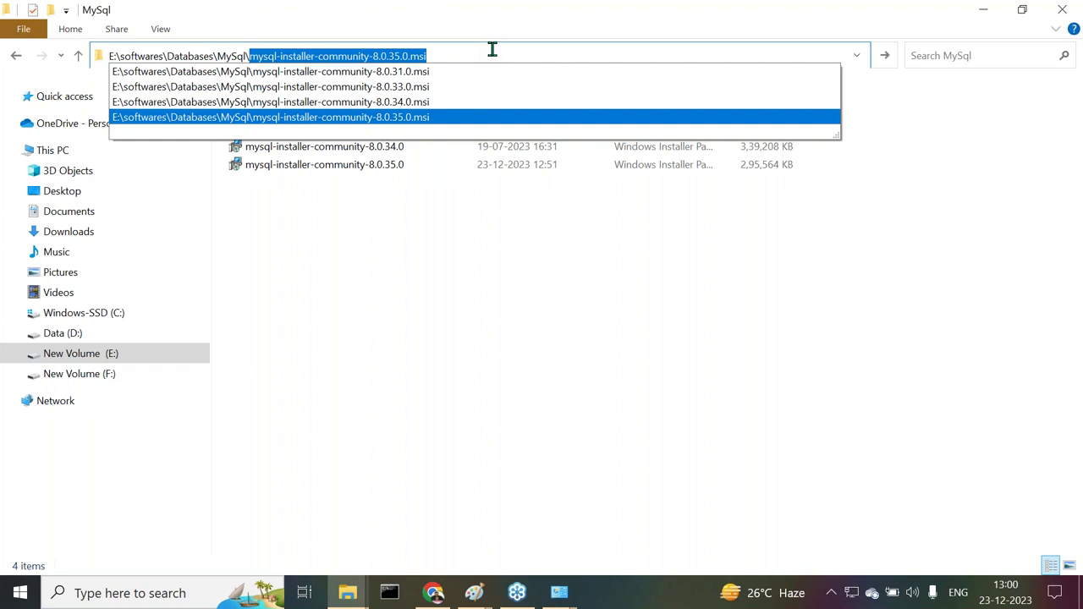
key("ctrl+c")
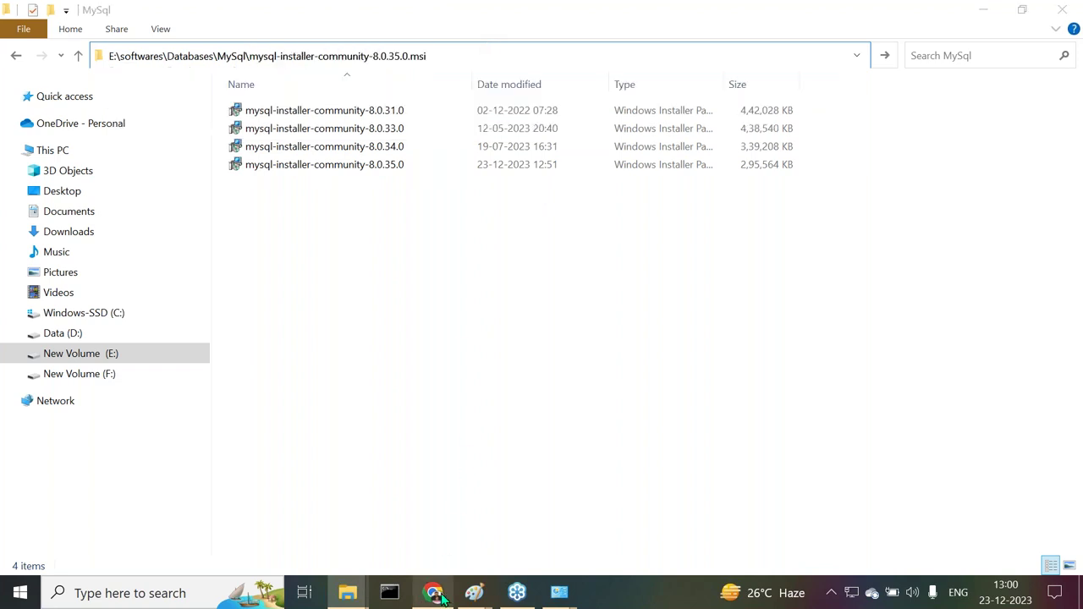
left_click(431, 592)
key("ctrl+v")
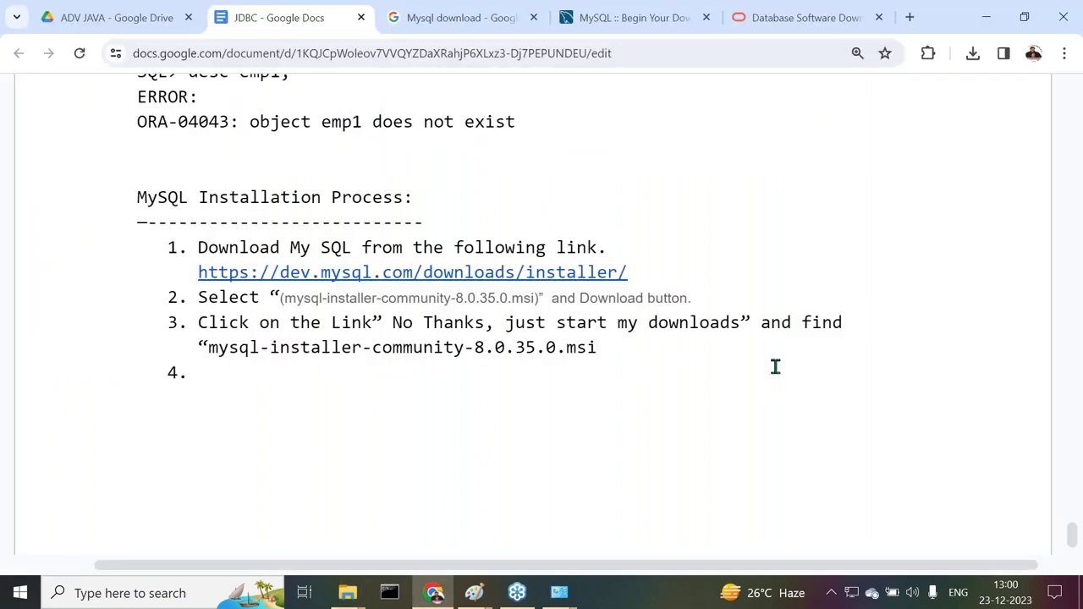
type("\"")
Write step 4: 'Double click on th "mysql-installer-community-8.0.35.0.msi" file.'
left_click(775, 366)
type("Double click on th \"")
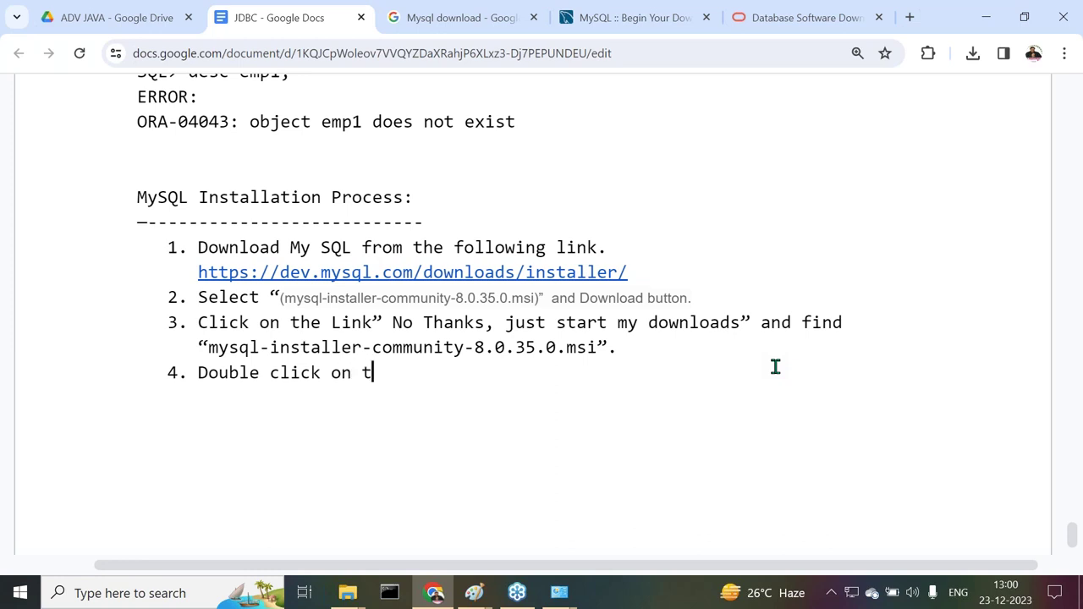
key("ctrl+v")
type("\" file.")
key("Return")
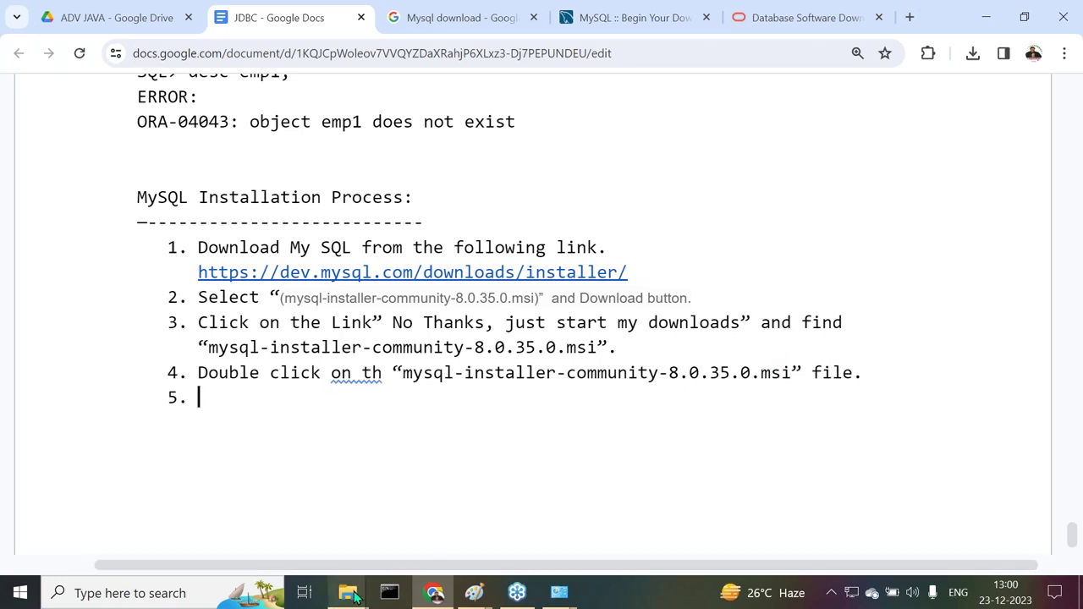
mouse_move(348, 592)
left_click(488, 544)
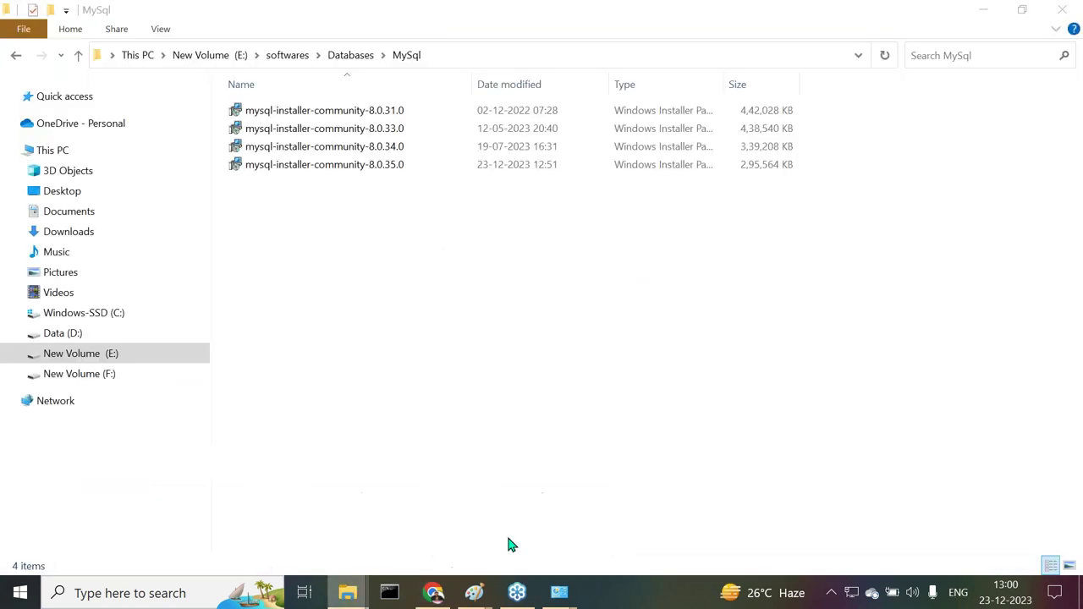
Launch mysql-installer-community-8.0.35.0 from the MySql installers folder
left_click(327, 169)
double_click(327, 169)
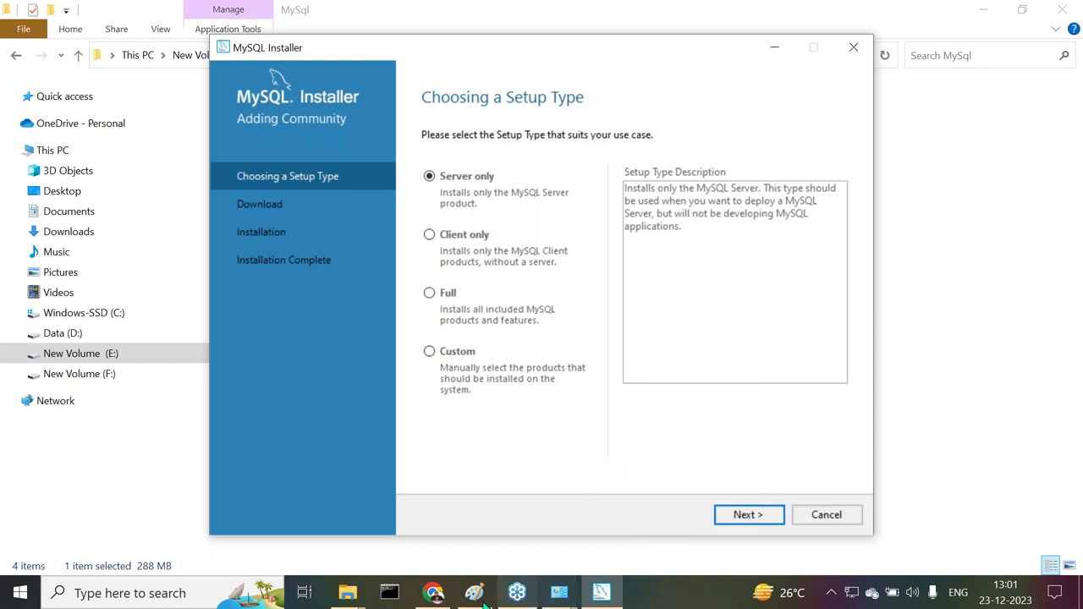
Correct 'on th' to 'on the' in step 4 using the spelling suggestion
left_click(434, 595)
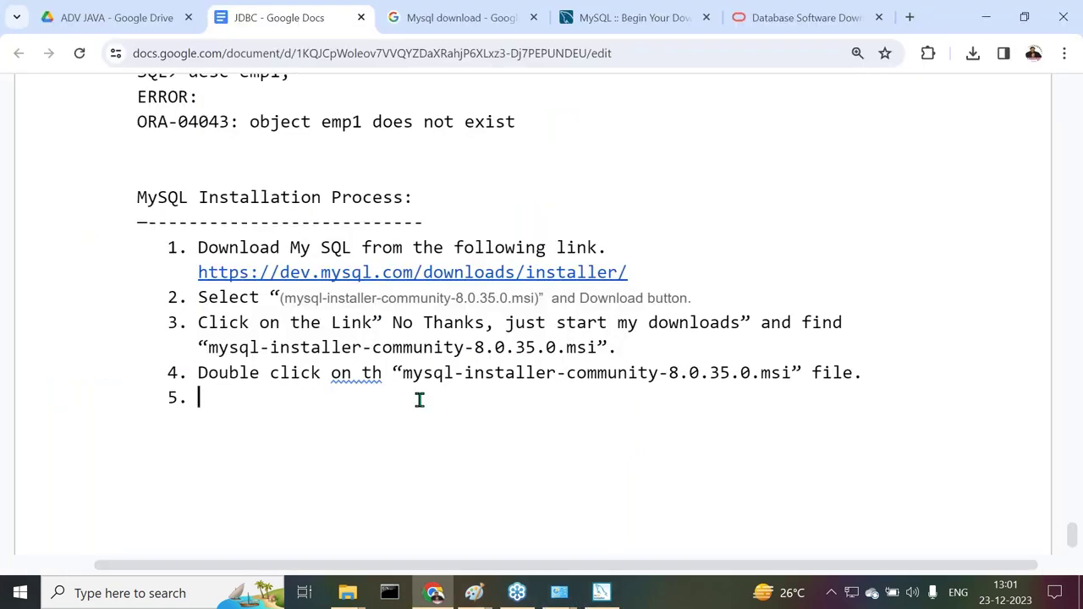
left_click(366, 372)
left_click(366, 342)
Add step 5 'Click on the "Next" button.' and advance the installer past the setup type
left_click(212, 401)
type("Click on the")
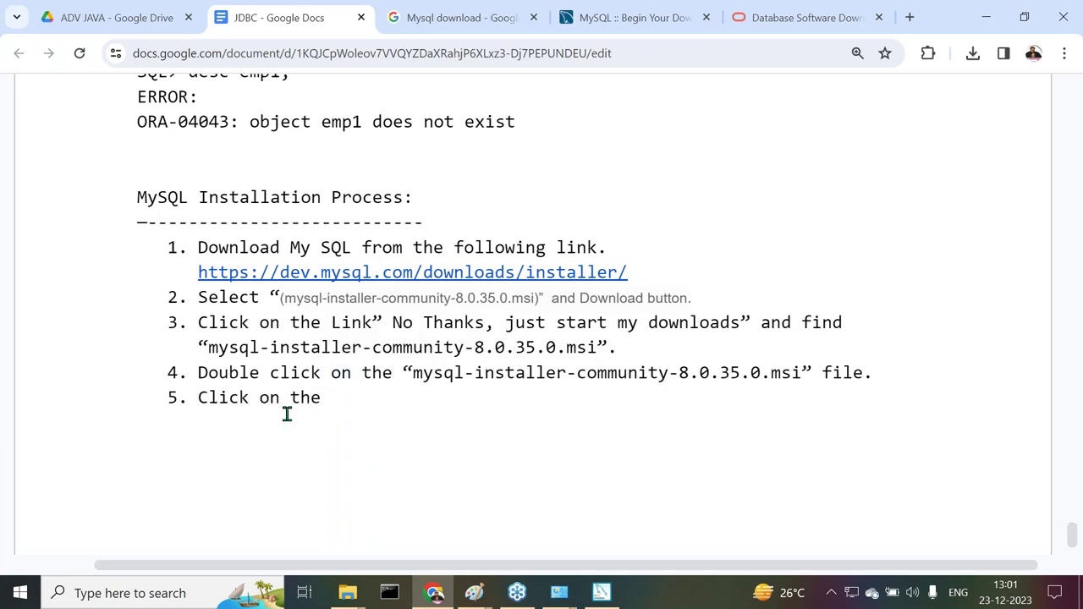
type(" \"Next\" button.")
key("Return")
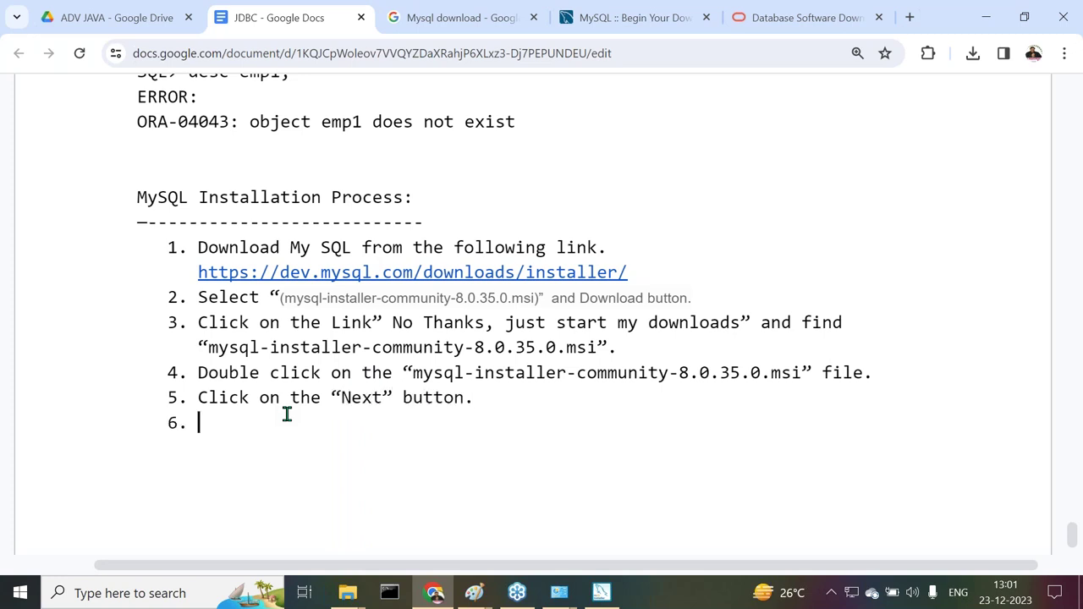
left_click(603, 597)
left_click(748, 514)
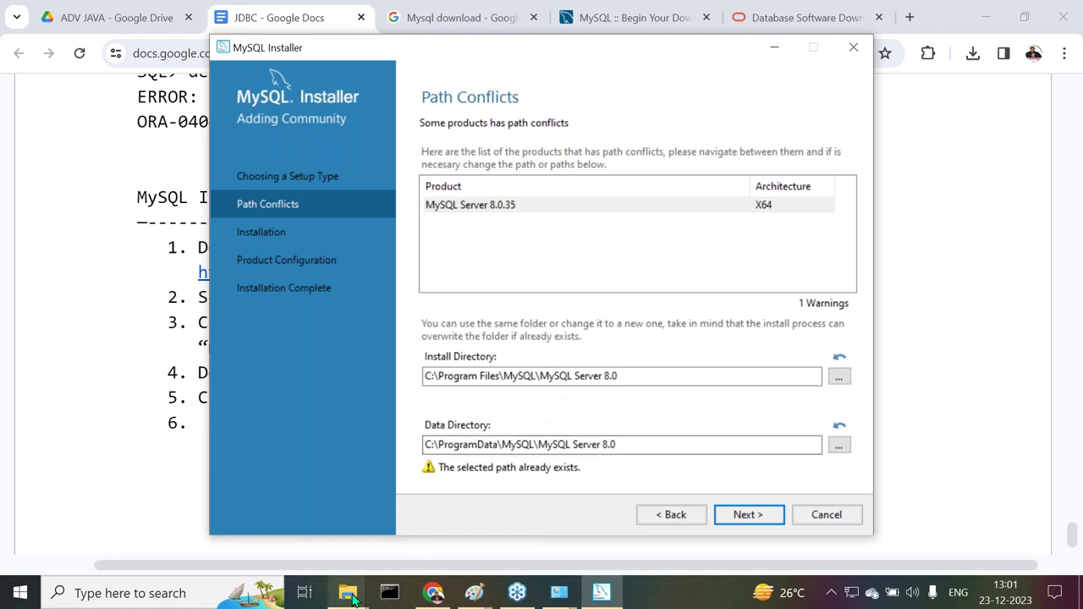
Try deleting the MySQL folder in C:\Program Files (x86), dismissing the folder-in-use warning
mouse_move(348, 597)
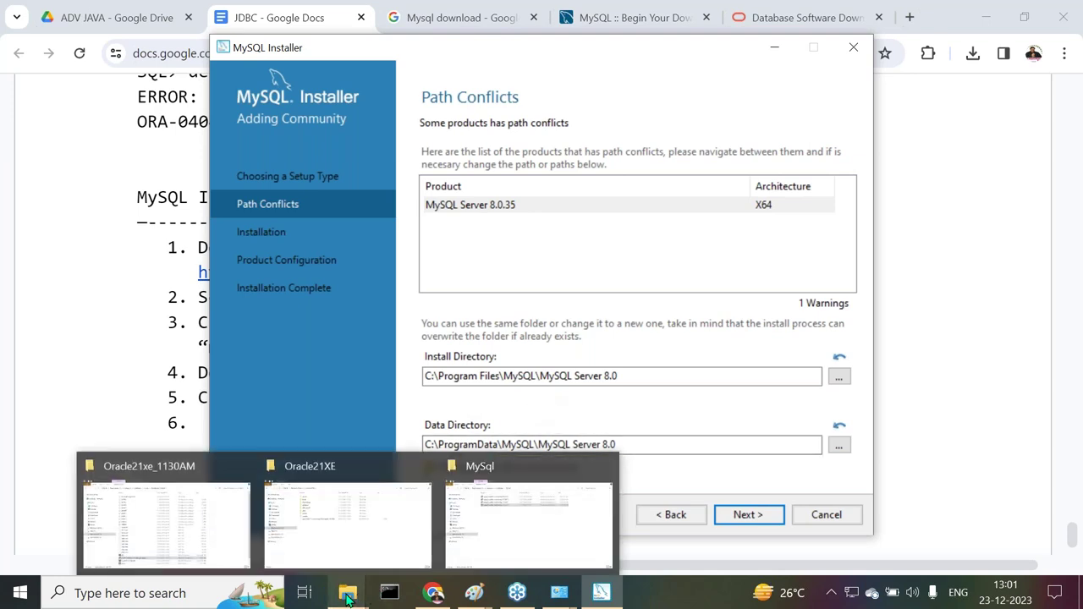
left_click(202, 512)
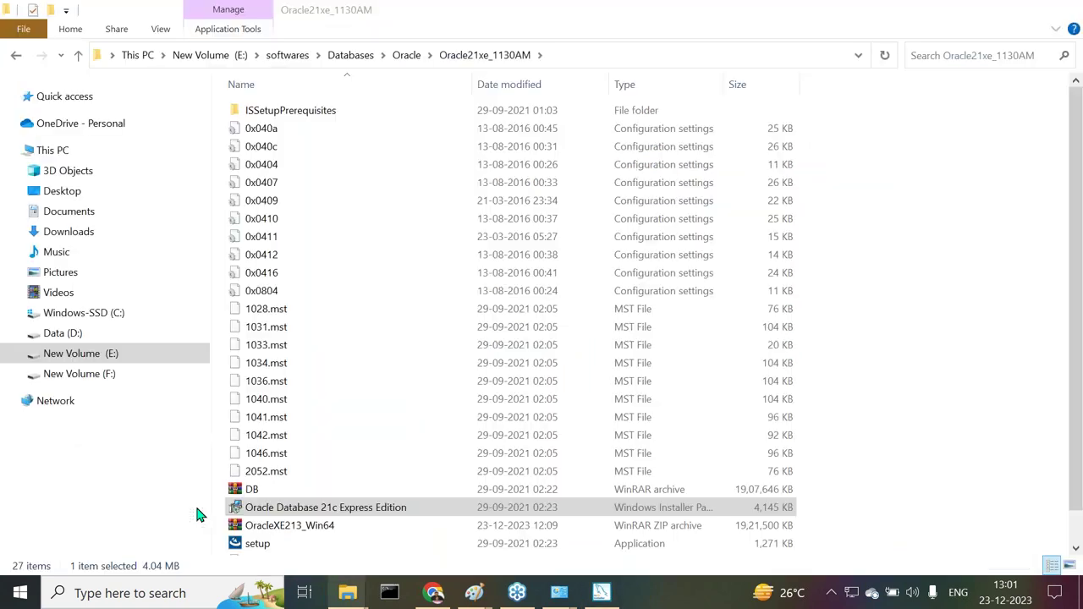
left_click(93, 320)
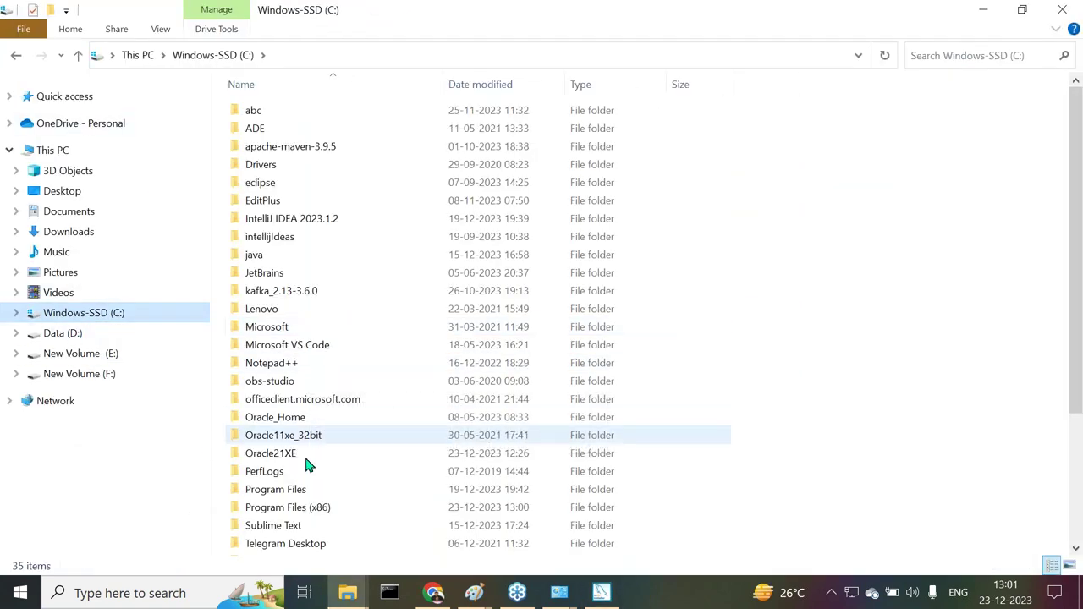
left_click(303, 509)
double_click(303, 509)
left_click(267, 329)
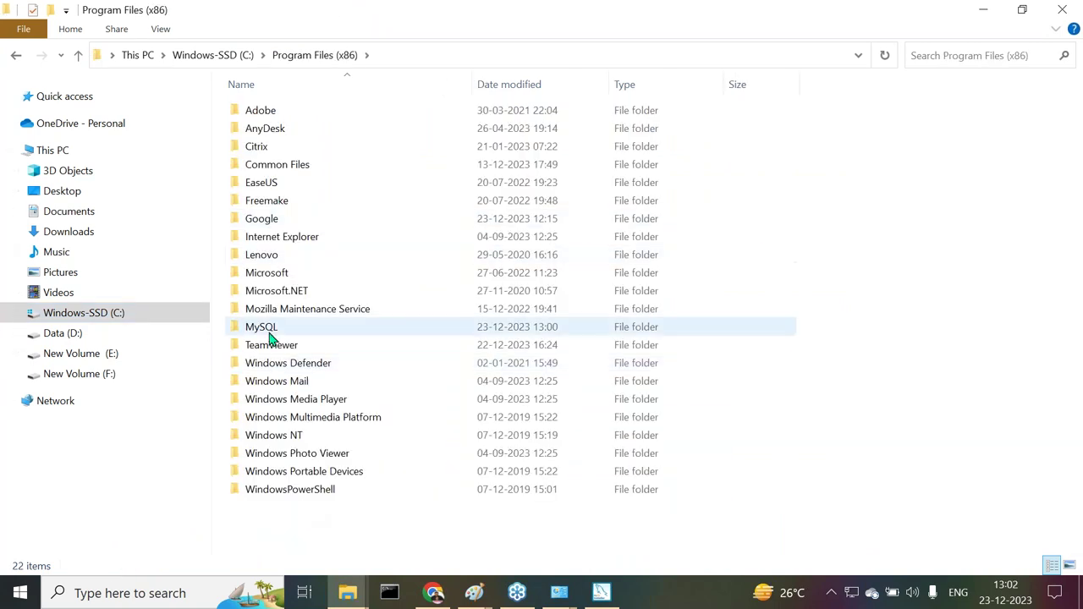
key("Delete")
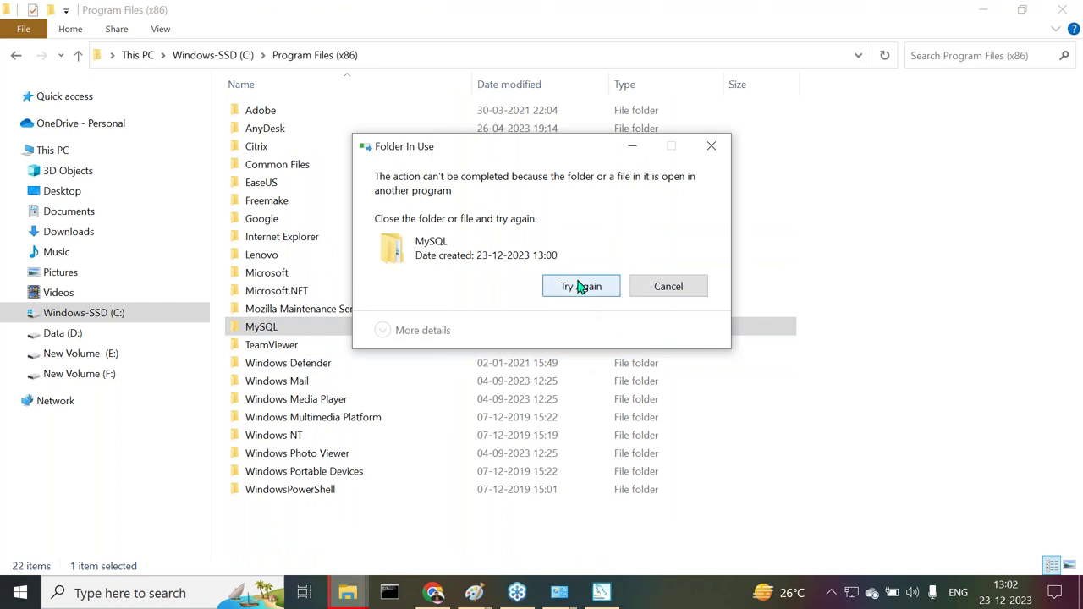
left_click(711, 150)
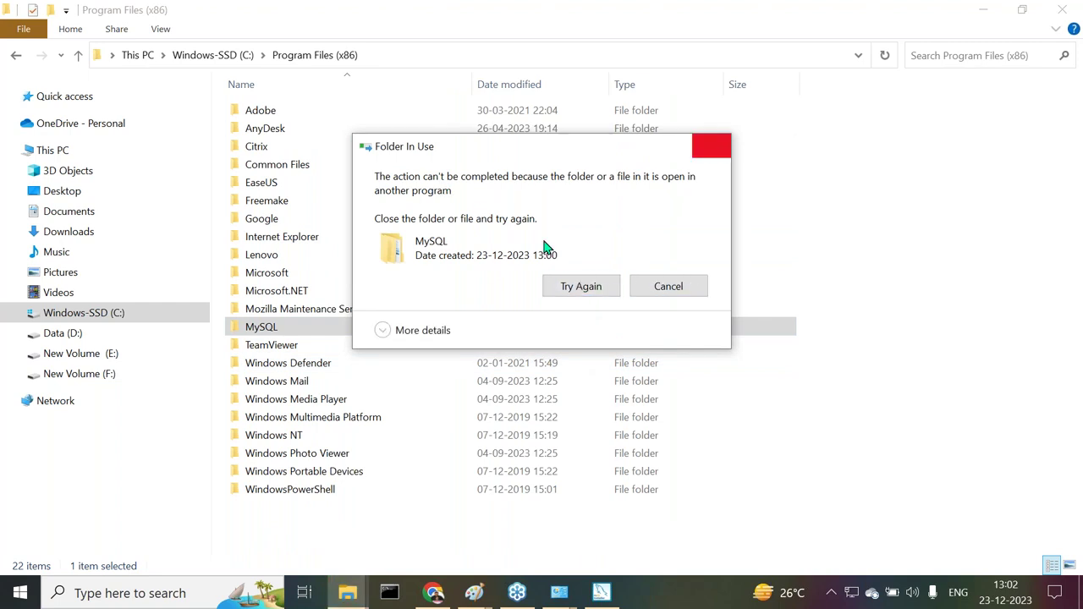
Try deleting the MySQL Installer for Windows folder, cancel, and return to the installer
double_click(227, 326)
left_click(333, 113)
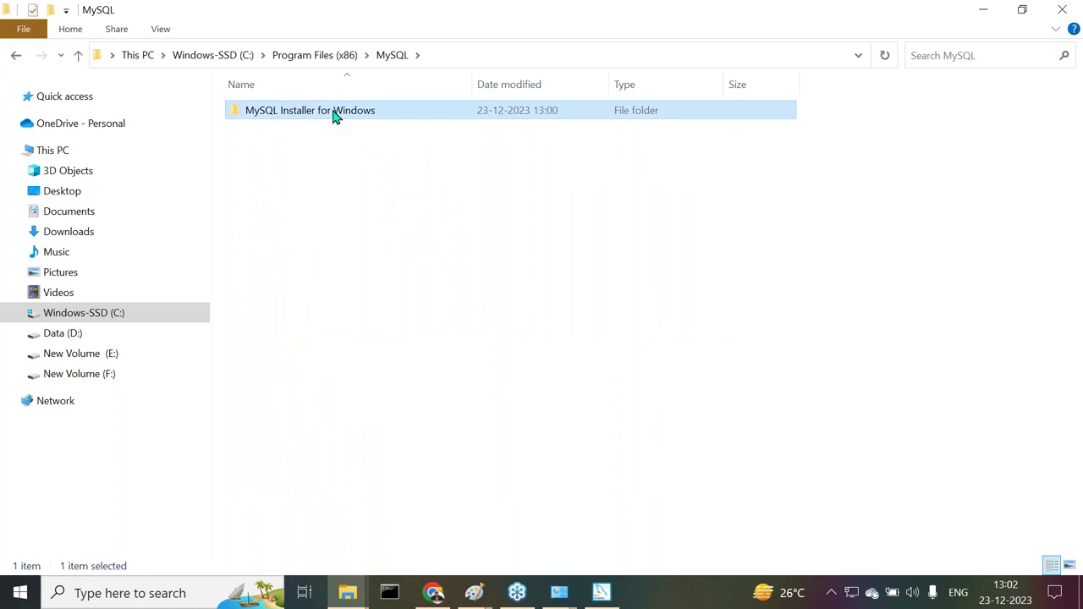
key("Delete")
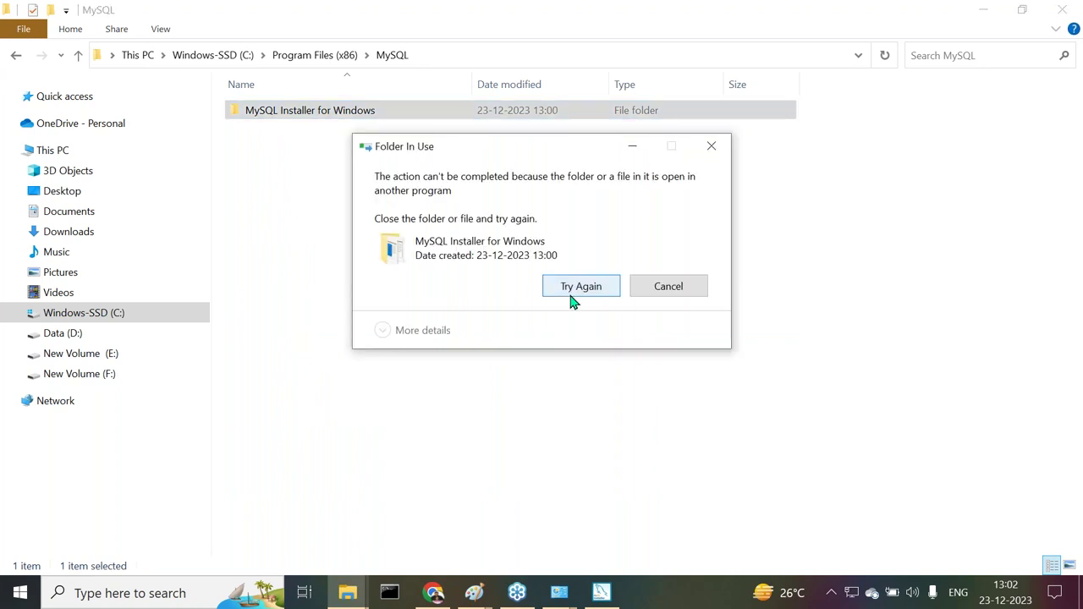
left_click(572, 286)
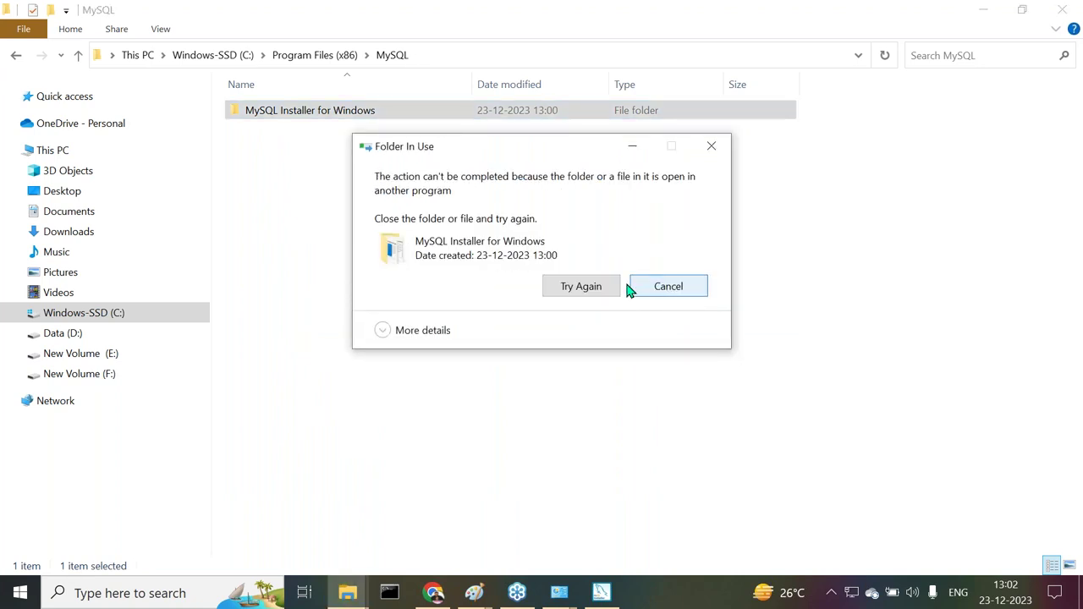
key("Escape")
left_click(603, 592)
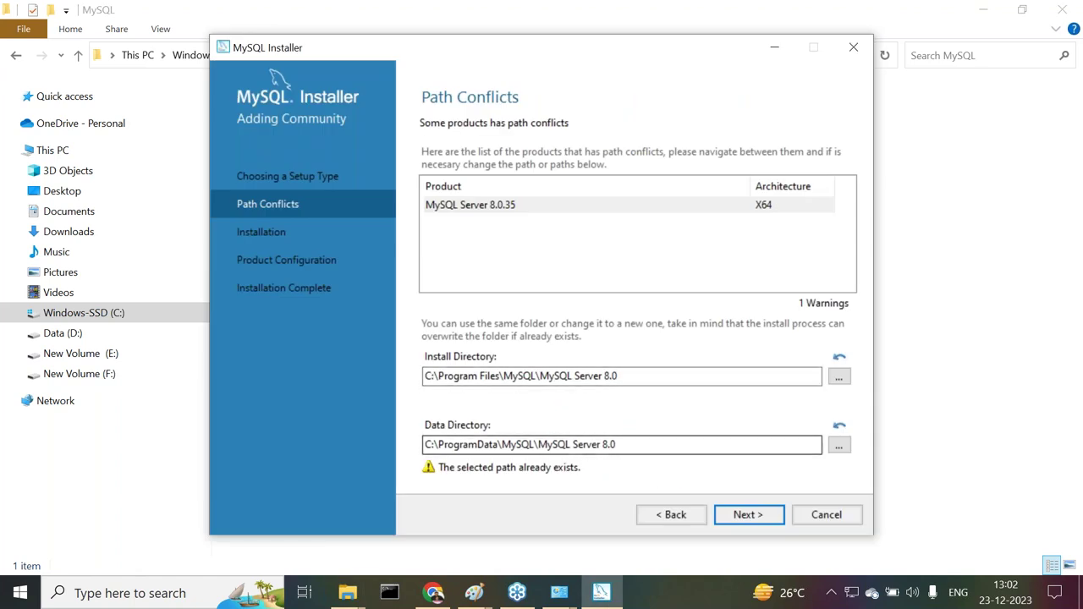
Add step 6 'Click on the “Next” button.' to the notes
left_click(434, 593)
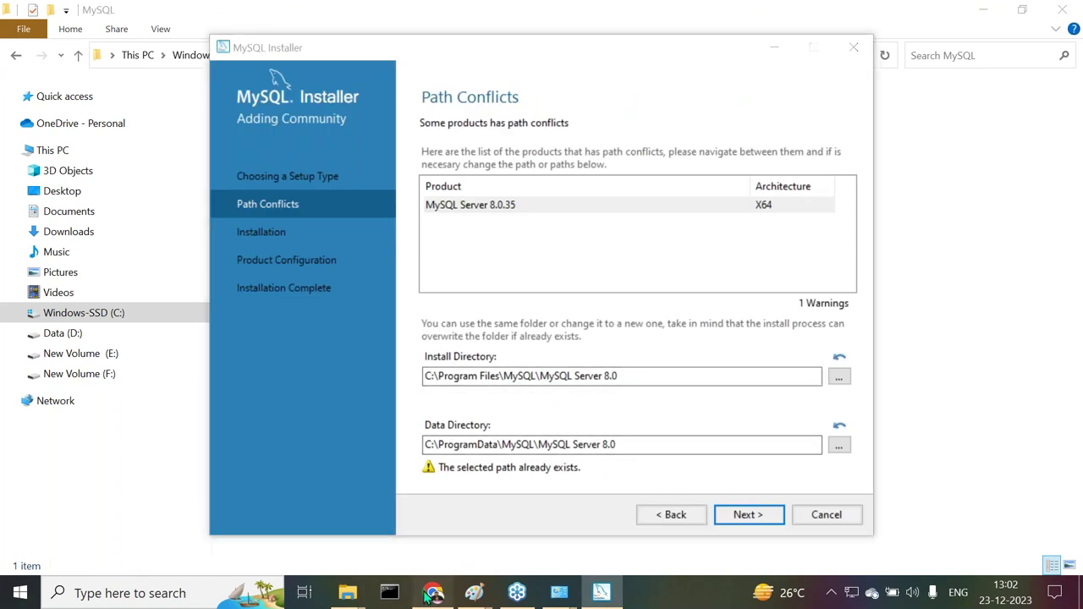
type("Click")
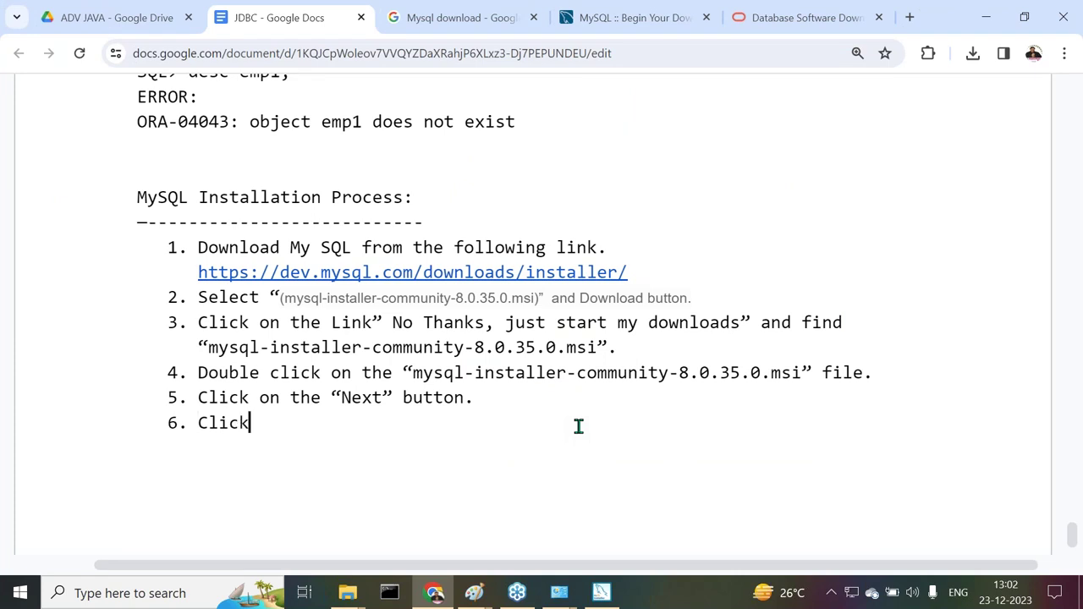
type(" on the “Next” buttons")
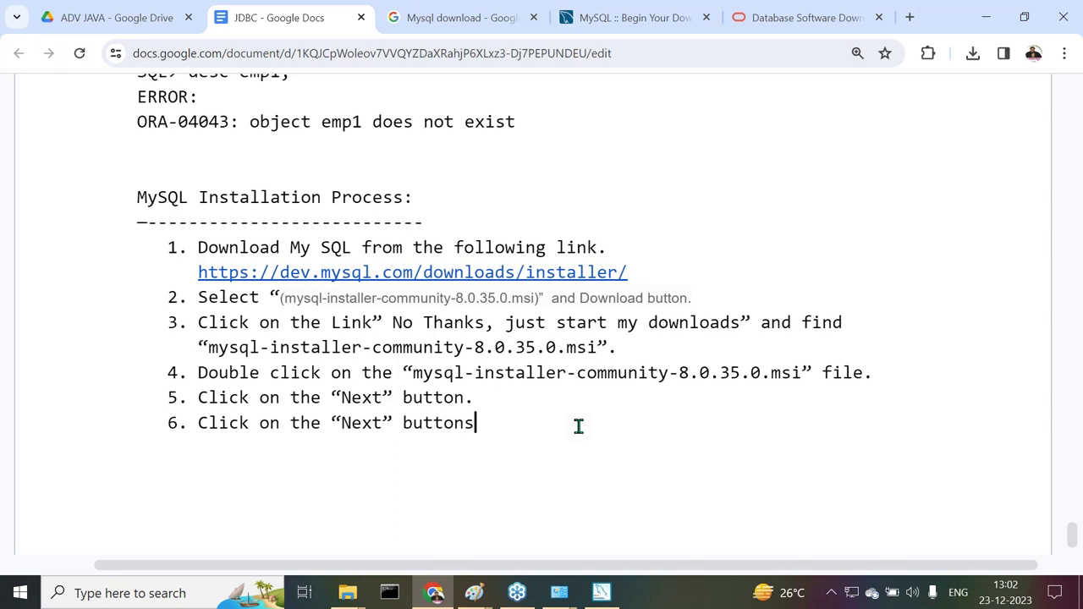
key("BackSpace")
type(".")
key("Return")
Proceed past Path Conflicts in the installer and confirm continuing despite the warnings
left_click(601, 593)
left_click(745, 516)
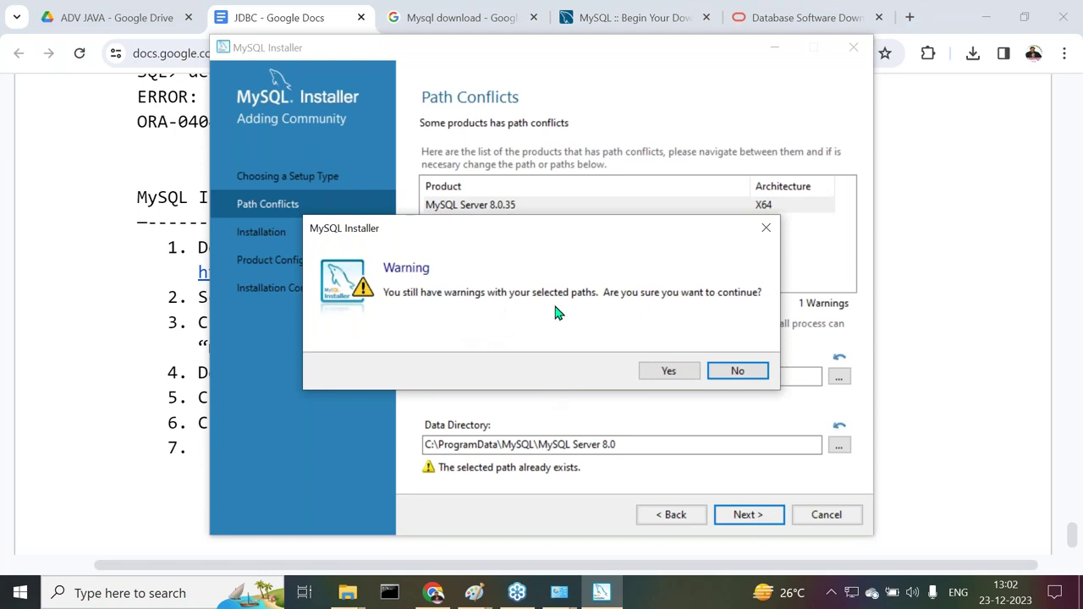
left_click(689, 374)
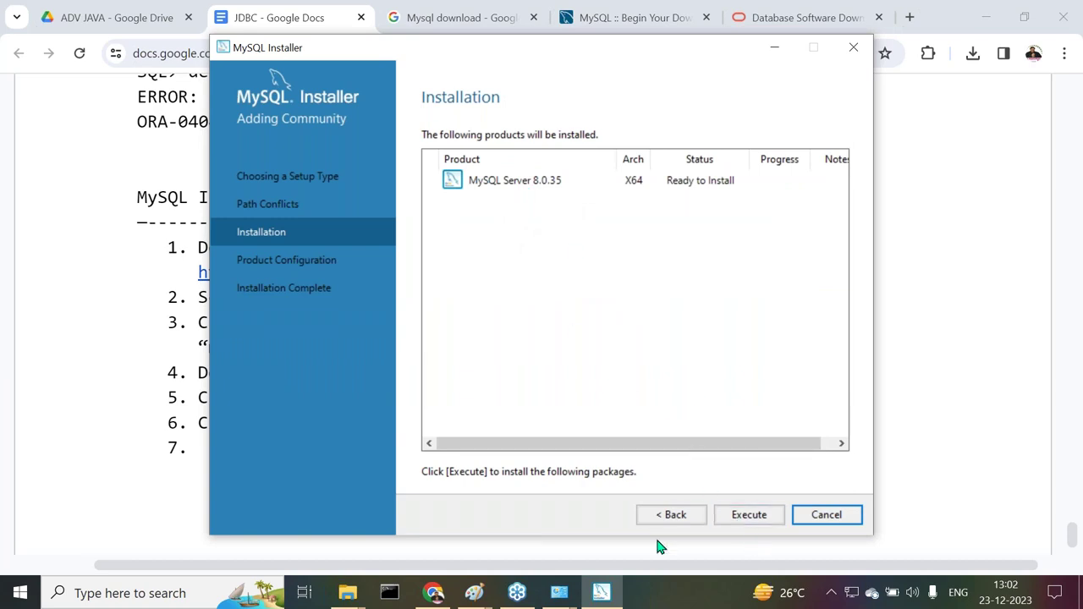
Add step 7 'Click on the "Execute" button.' to the notes
left_click(434, 593)
type("Cli")
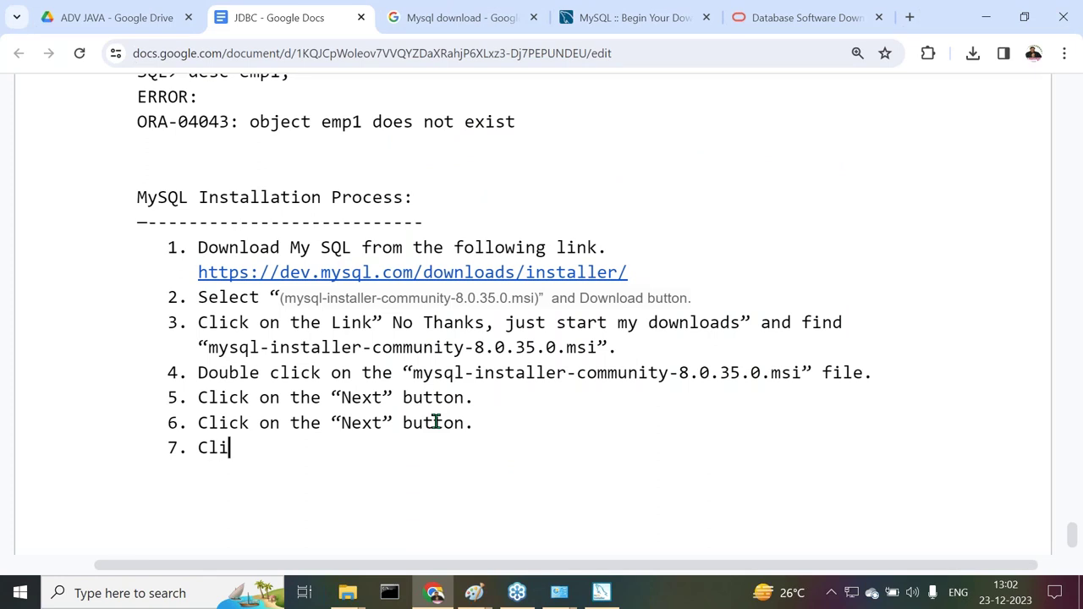
type("ck on the \"Execute\" ")
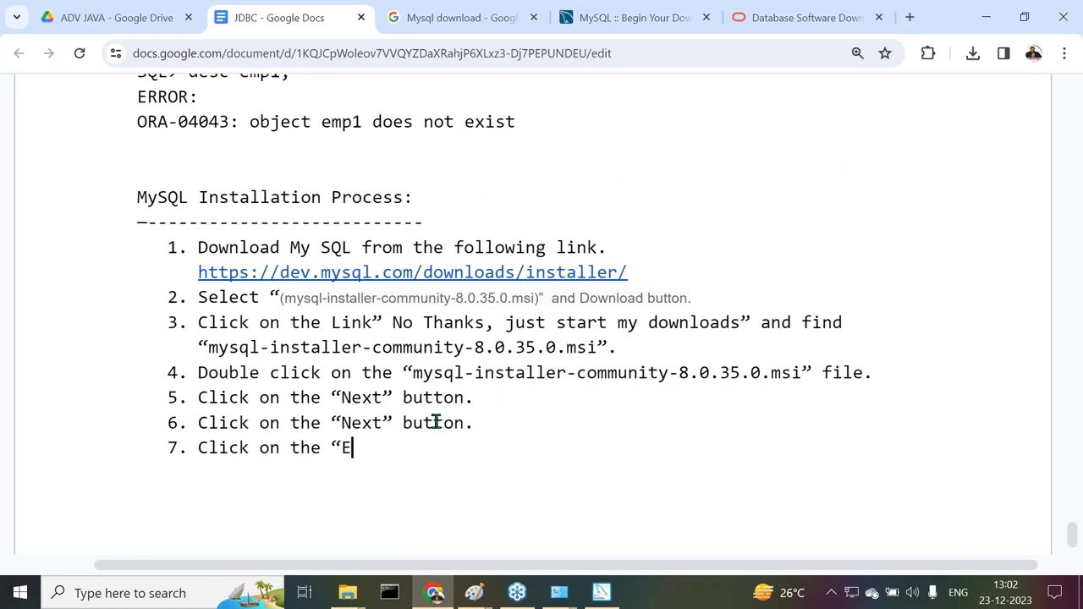
type("butt")
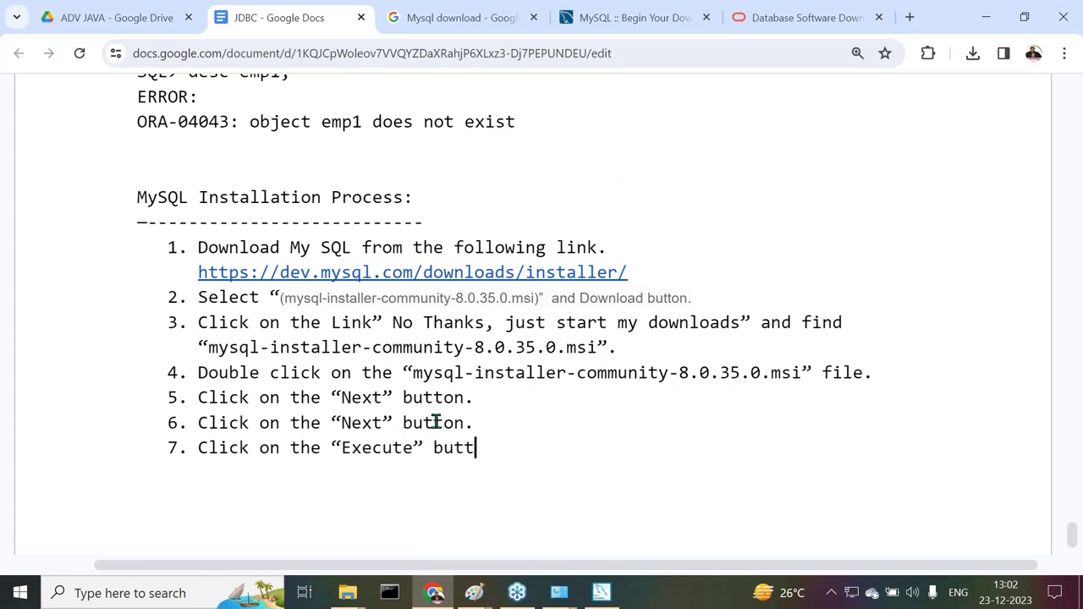
type("on.")
key("Return")
left_click(601, 592)
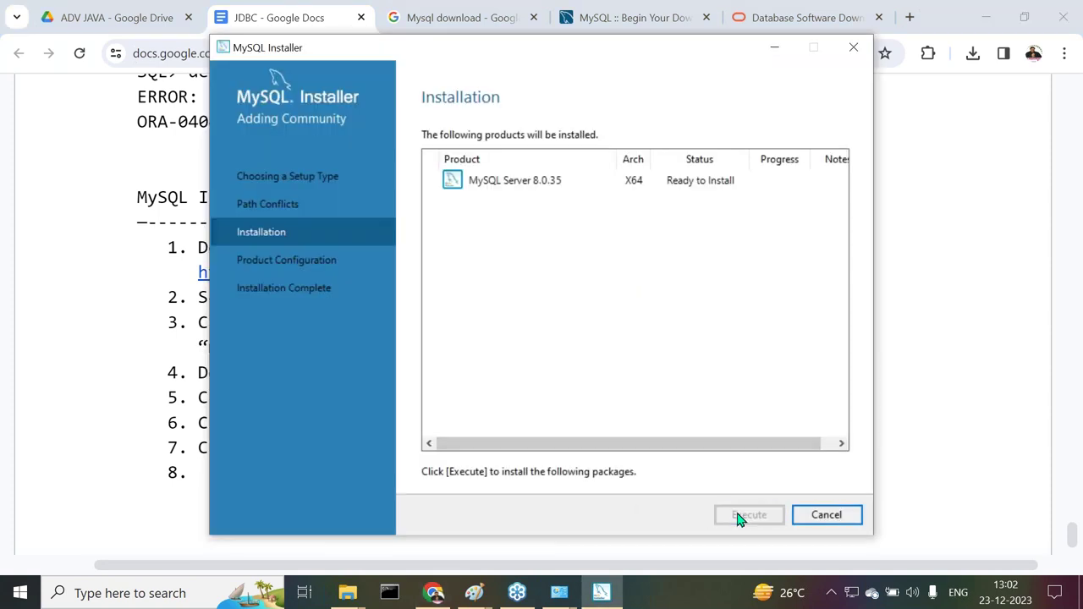
Run the MySQL Server 8.0.35 installation and add step 8 'Click on tyhe "next" button' to the notes
left_click(745, 514)
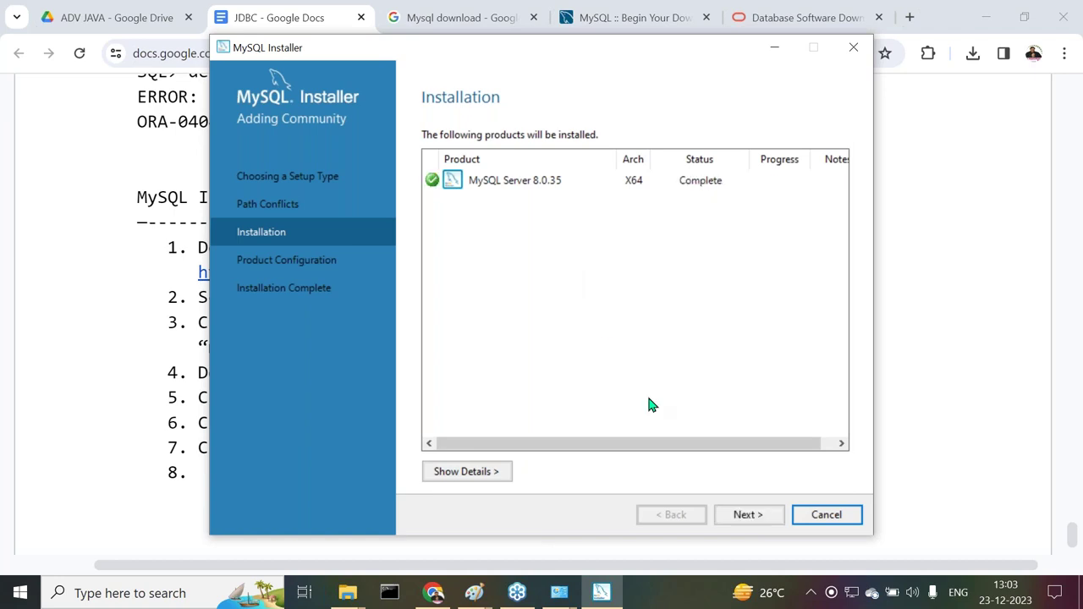
left_click(433, 593)
scroll(478, 406, "down", 1)
type("Click")
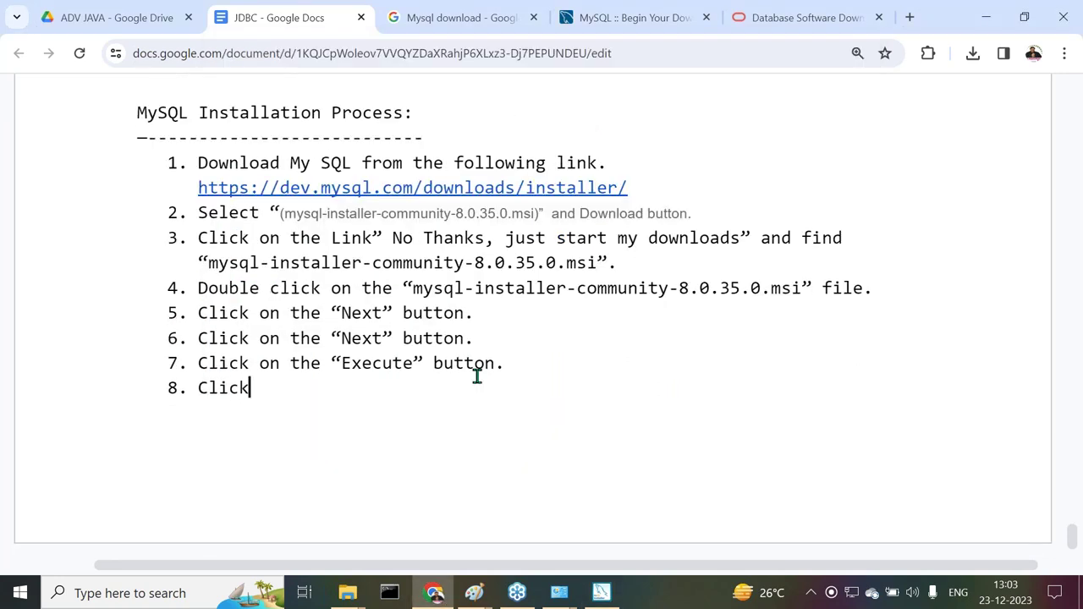
type(" on tyhe \"next\" but")
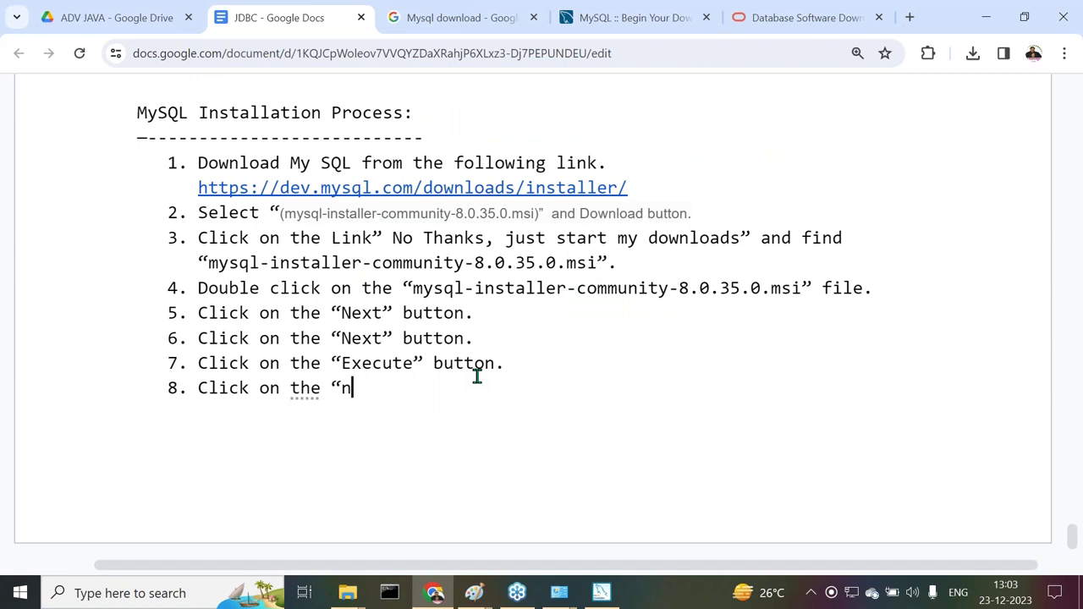
type("ton.")
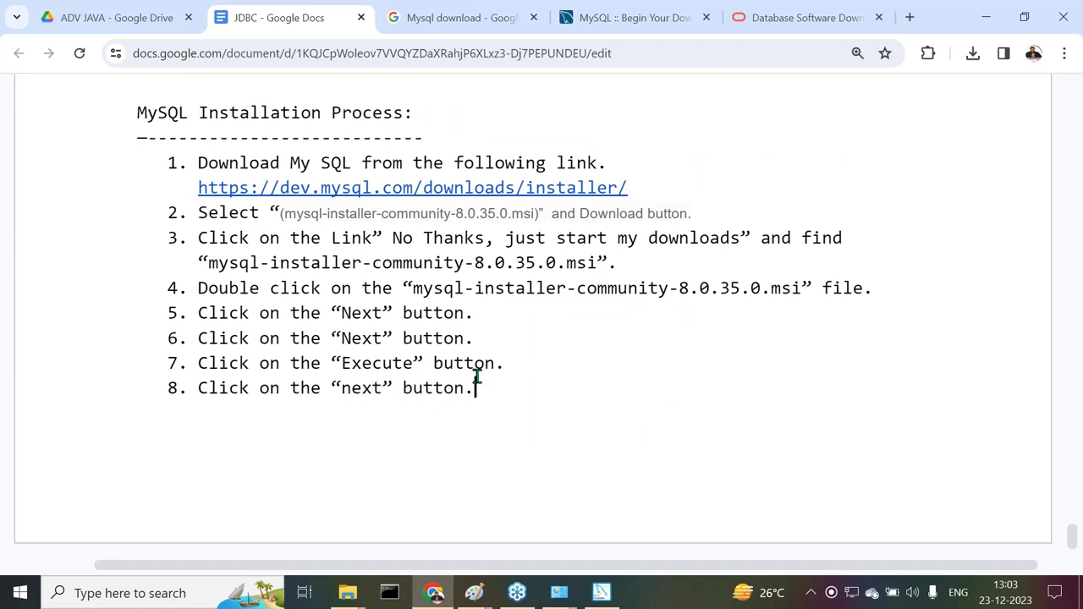
key("ctrl+Return")
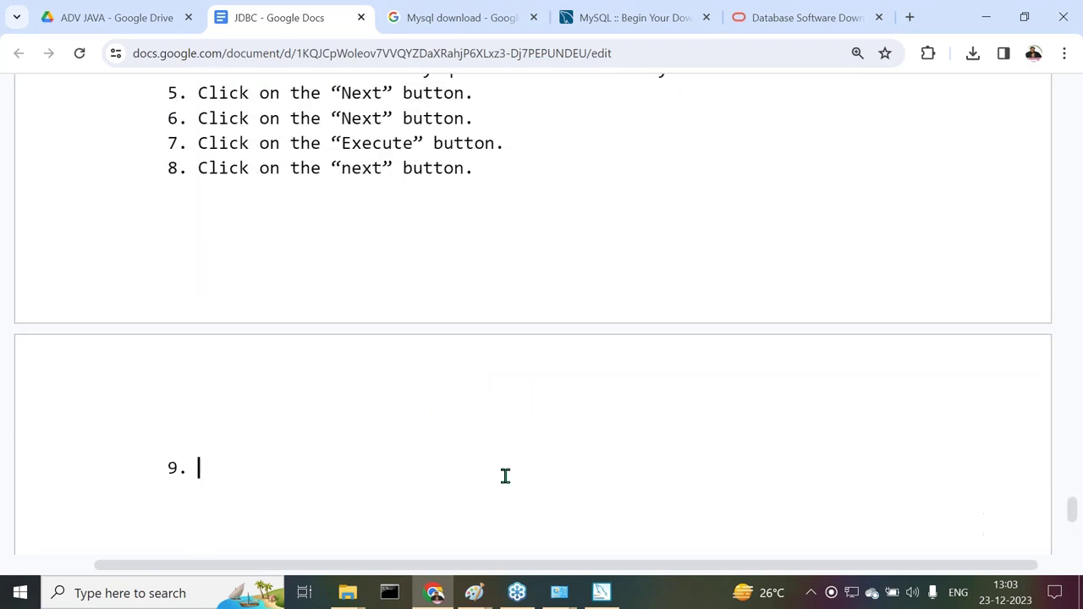
left_click(599, 594)
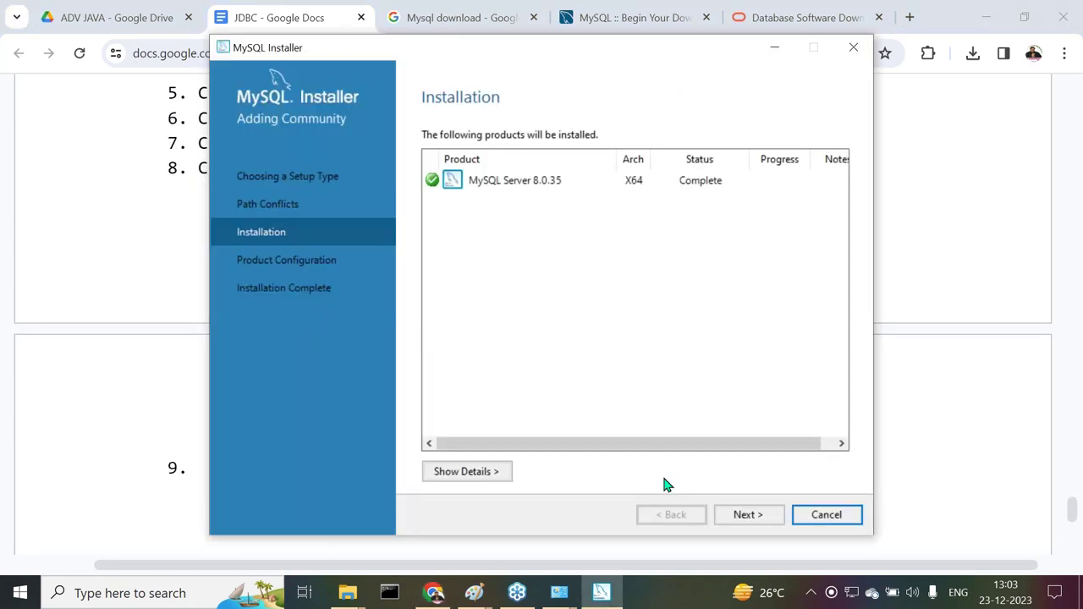
Advance to Product Configuration and add step 9 'Click on the “Next” button.' to the notes
left_click(743, 516)
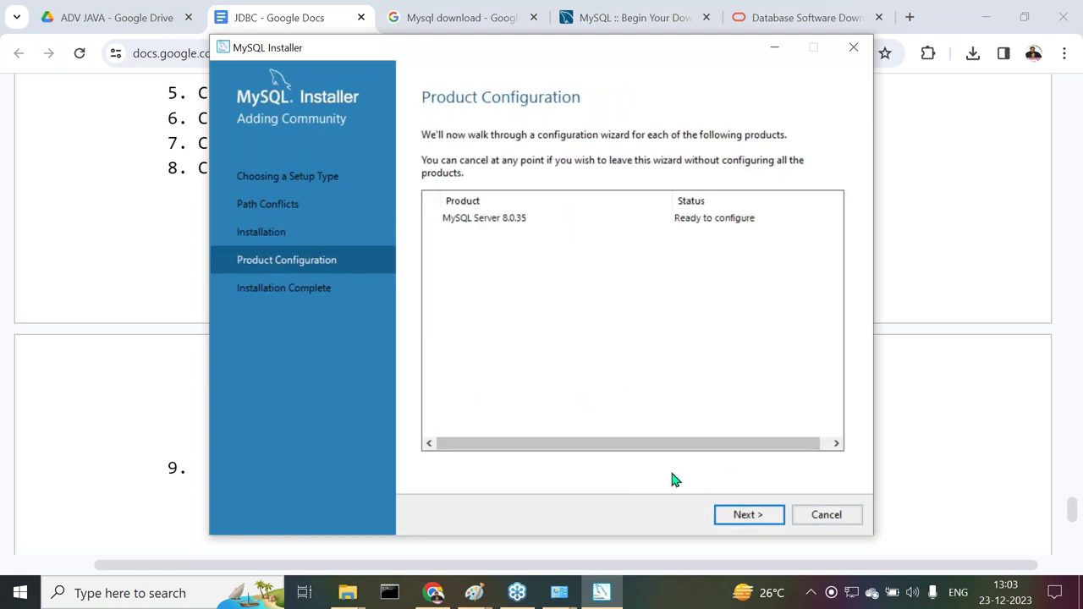
left_click(433, 593)
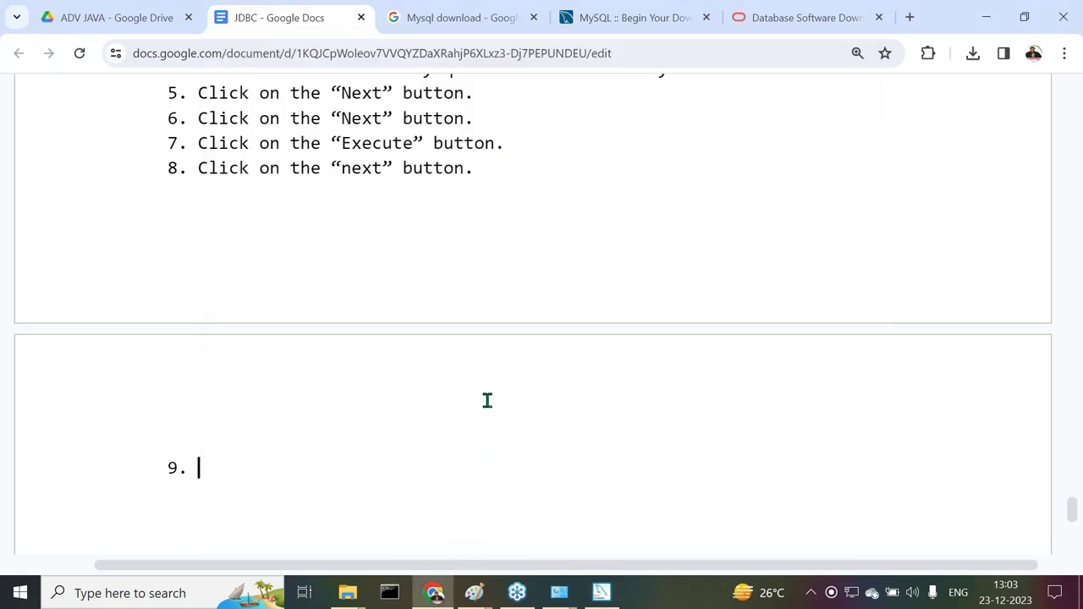
type("Click on t")
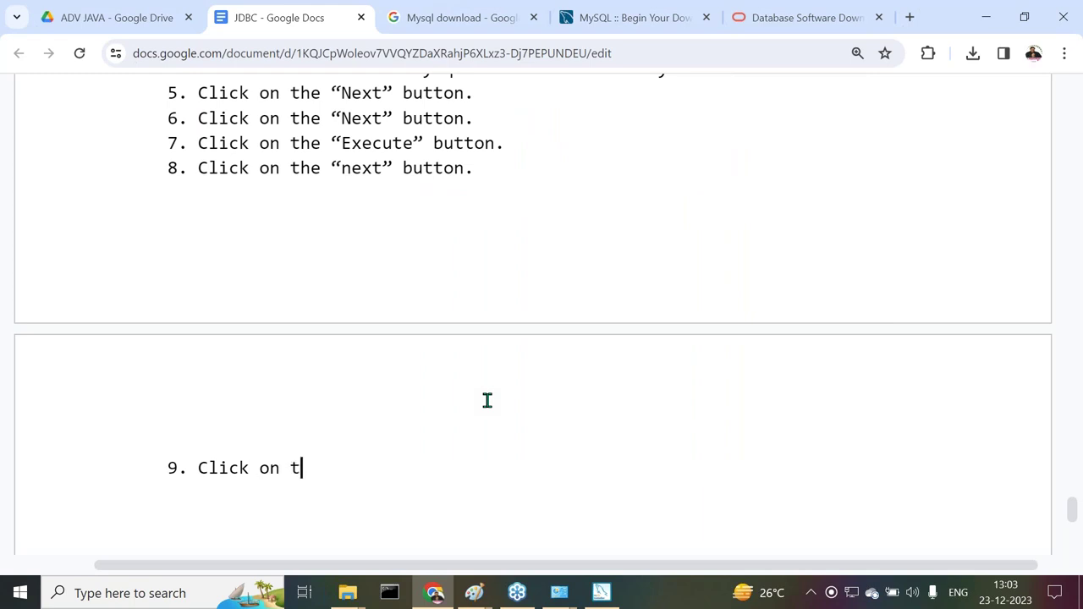
type("he “Next” button.")
key("Return")
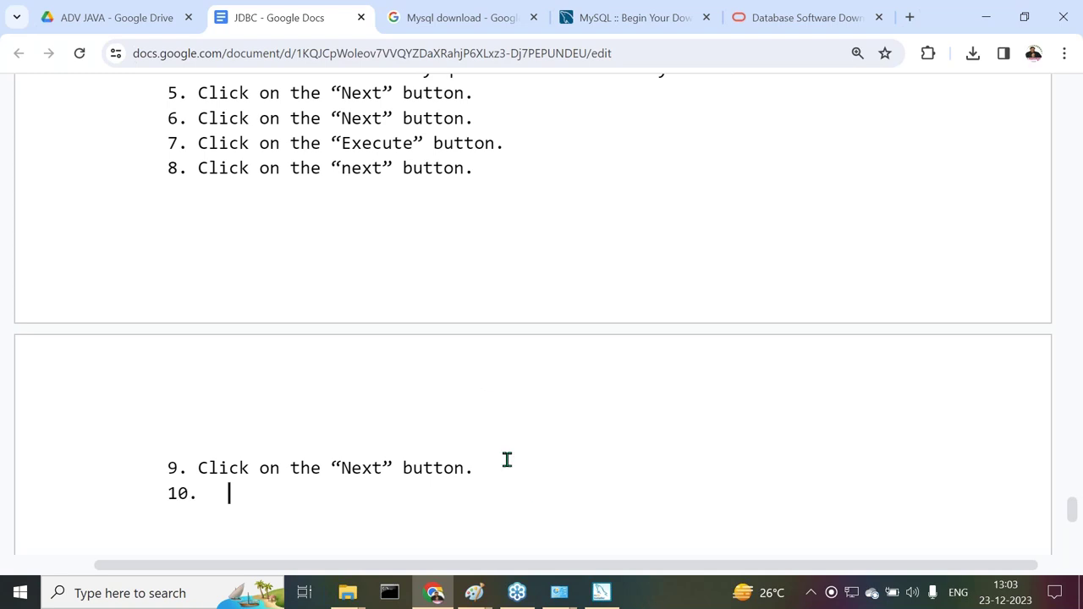
Start configuring MySQL Server 8.0.35 and continue past the unhandled-exception error
left_click(602, 592)
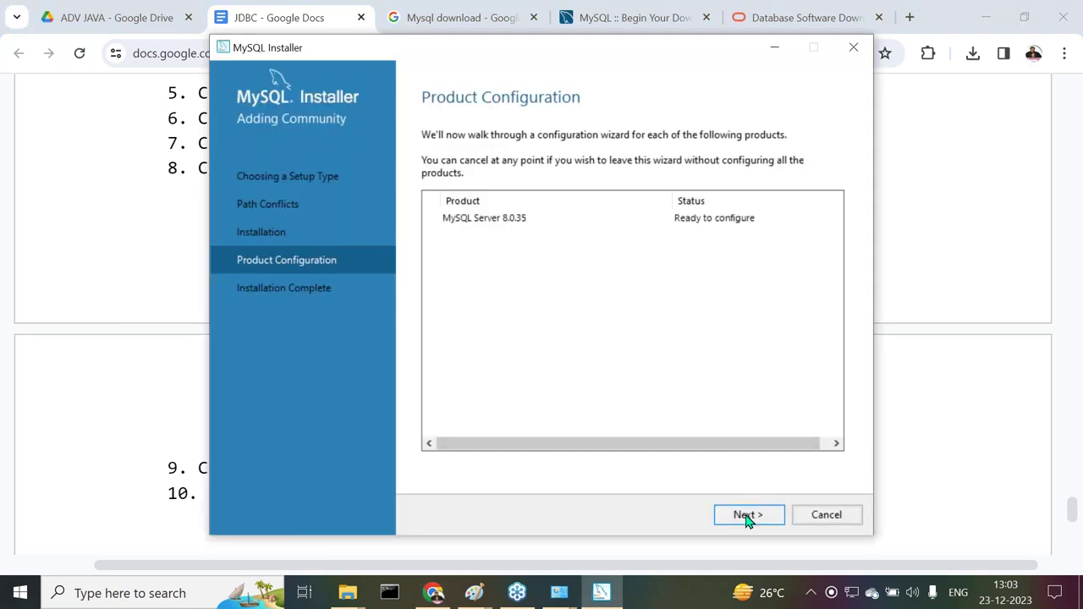
left_click(748, 516)
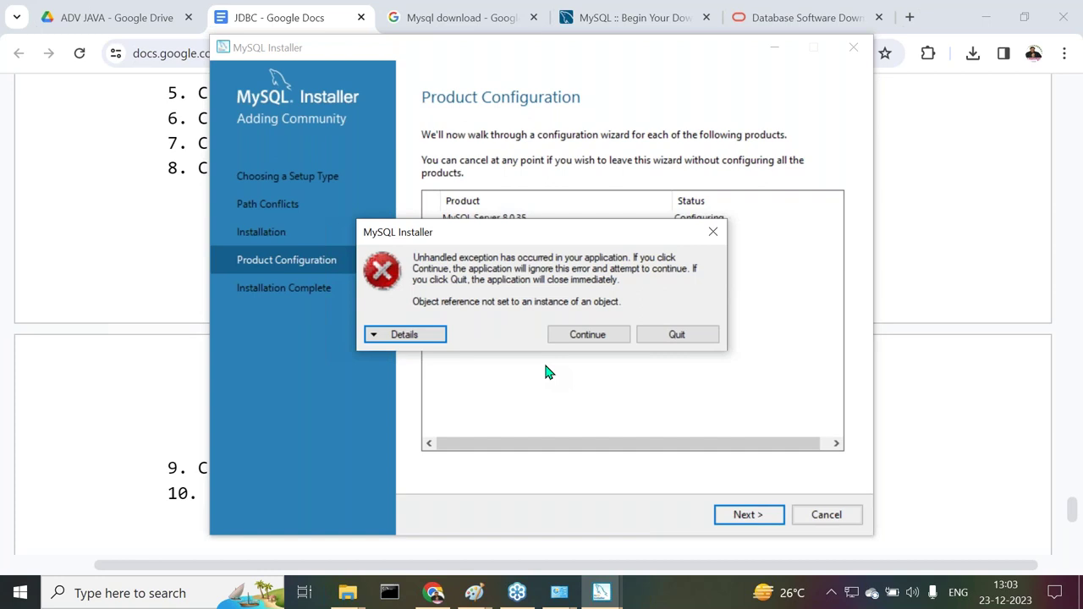
left_click(575, 339)
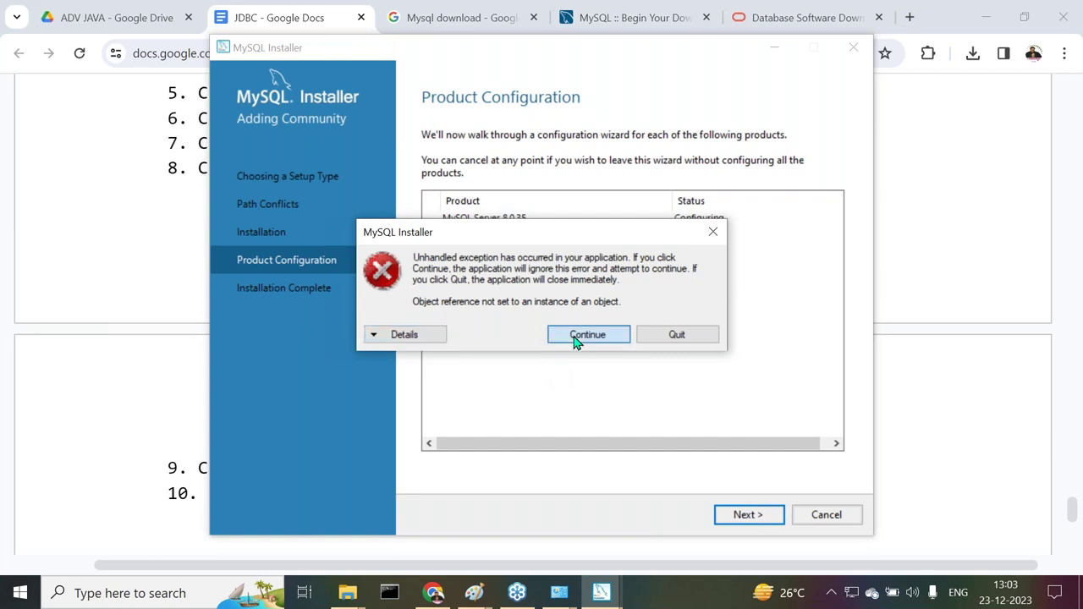